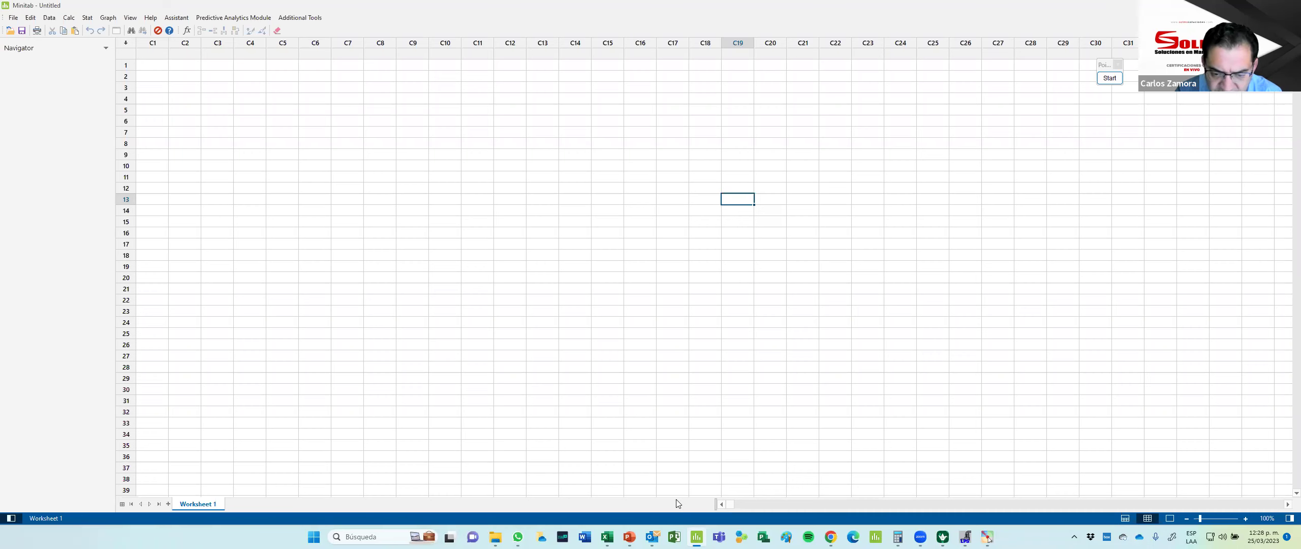
Step: Switch to the SOLMA Six Sigma Green Belt exercises workbook in Excel and display the defect data on the Paretto 1 sheet
mouse_move(607, 537)
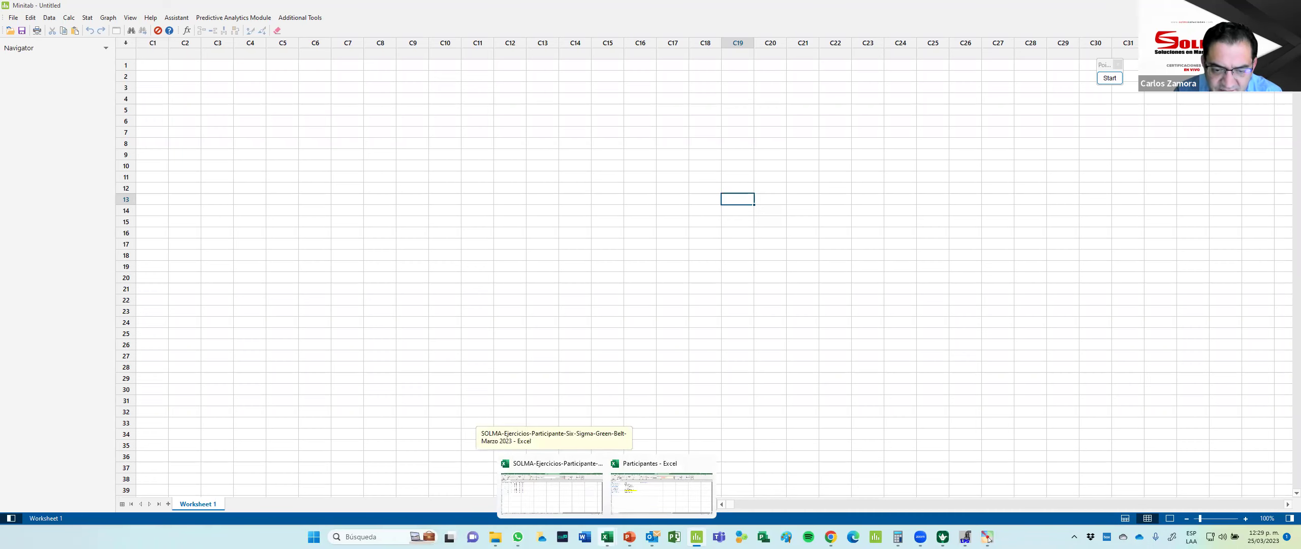
click(581, 499)
click(355, 374)
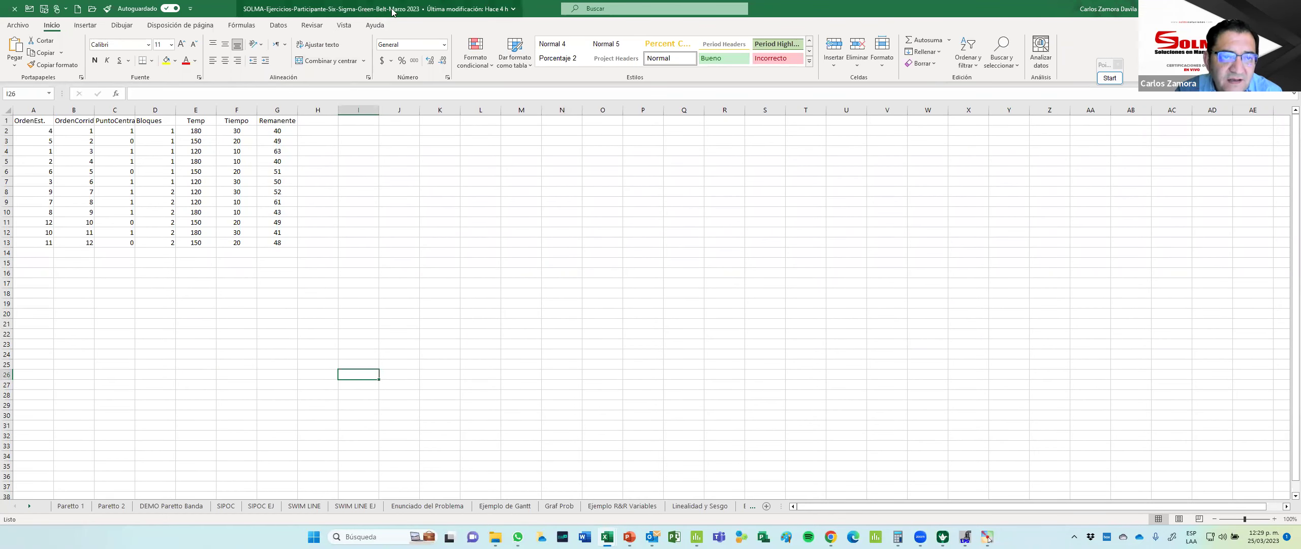
click(404, 282)
click(637, 352)
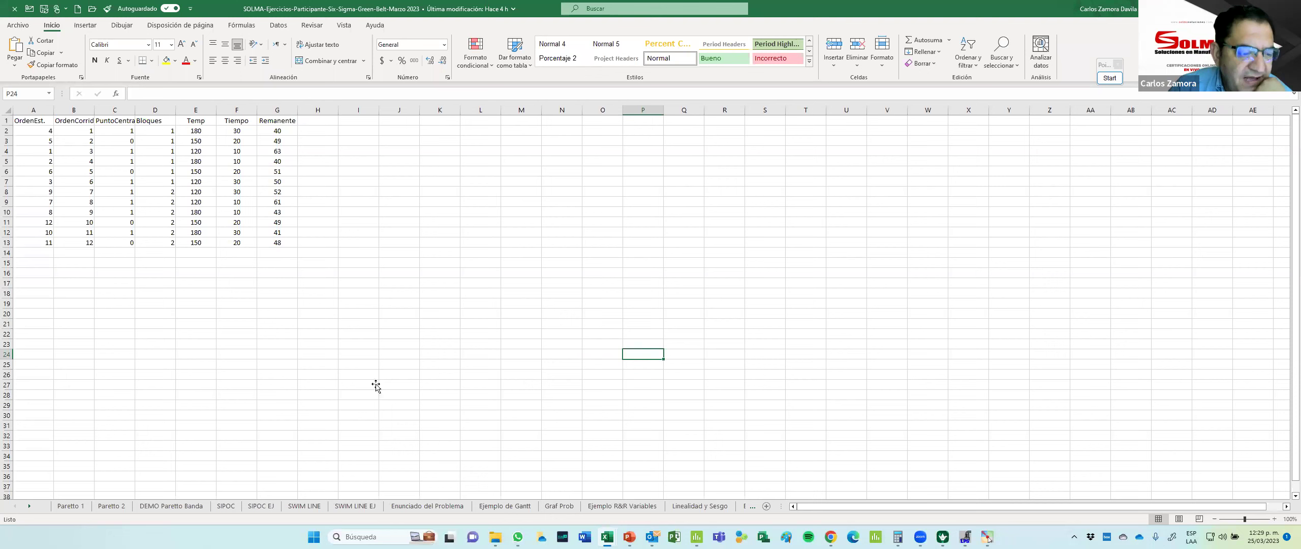
click(57, 506)
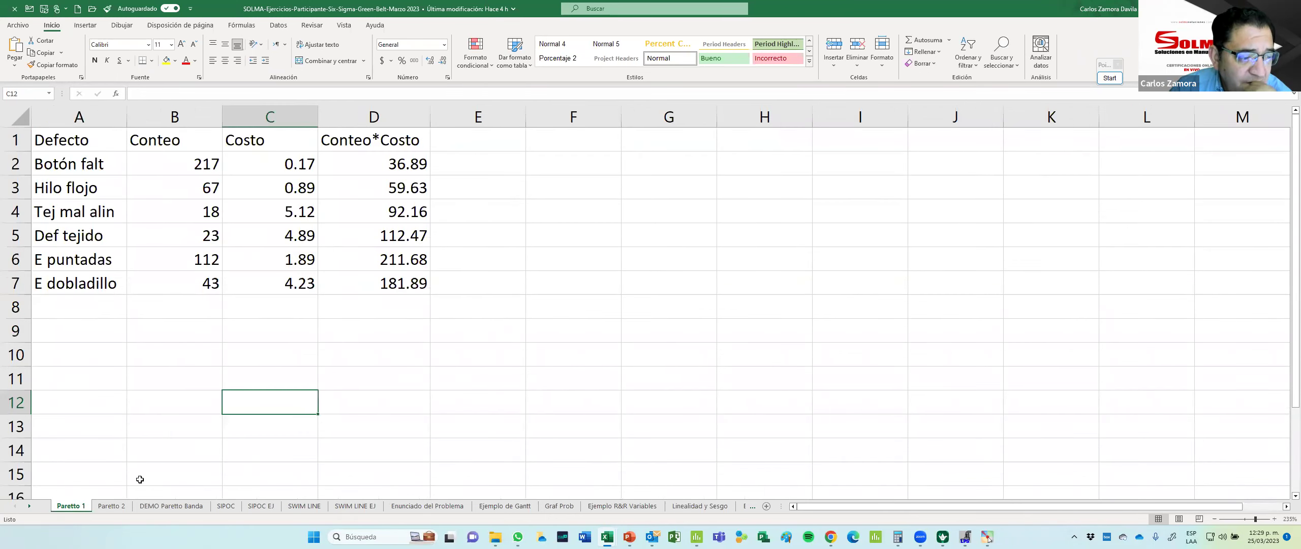
click(139, 448)
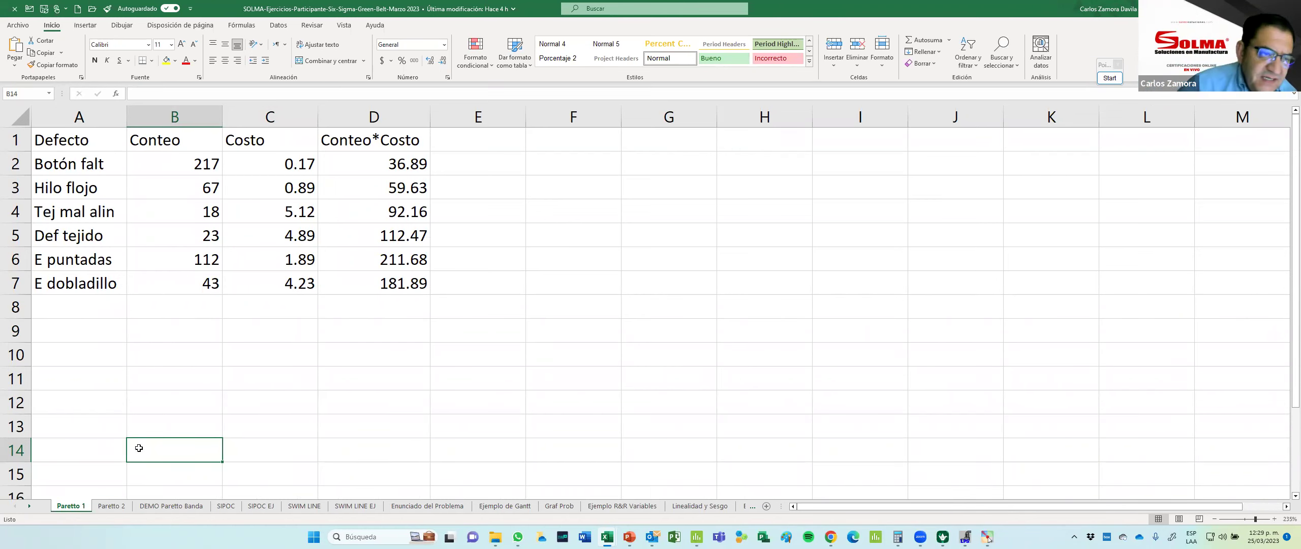
click(101, 167)
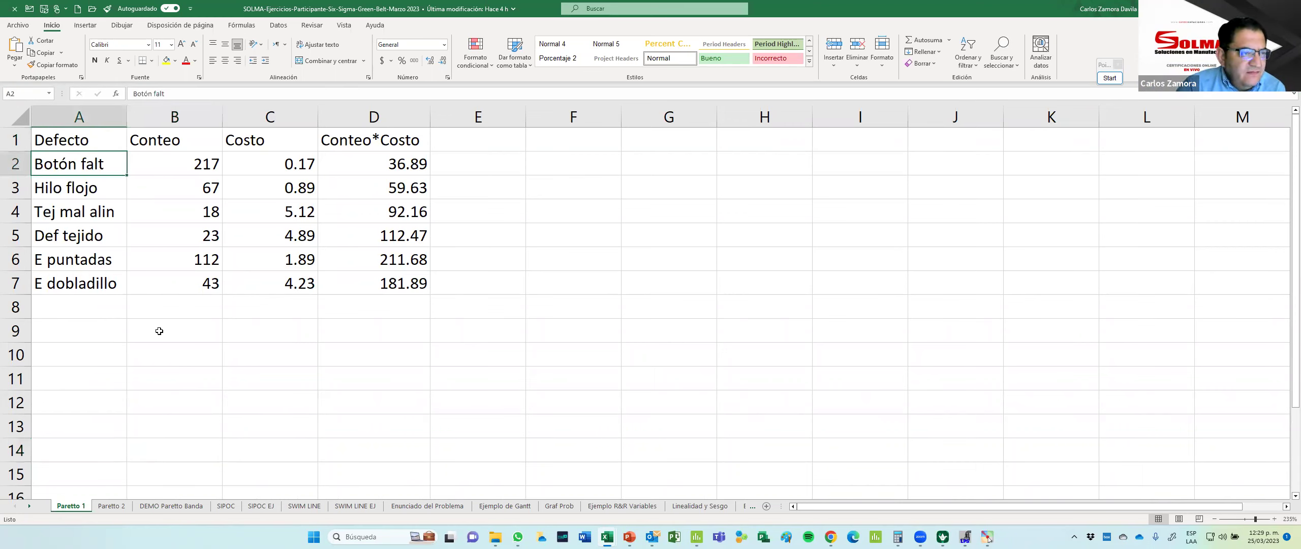
key(Right)
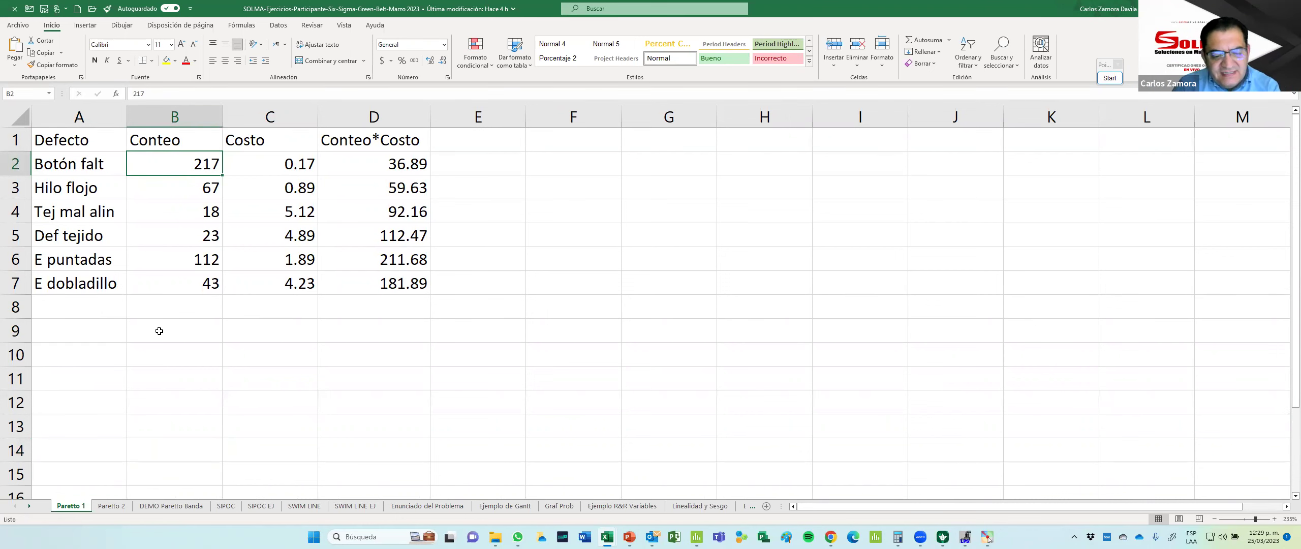
Step: Review the Diagrama de Paretto slide in the PowerPoint presentation and return to the Excel workbook
key(alt+Tab)
key(Tab)
key(Tab)
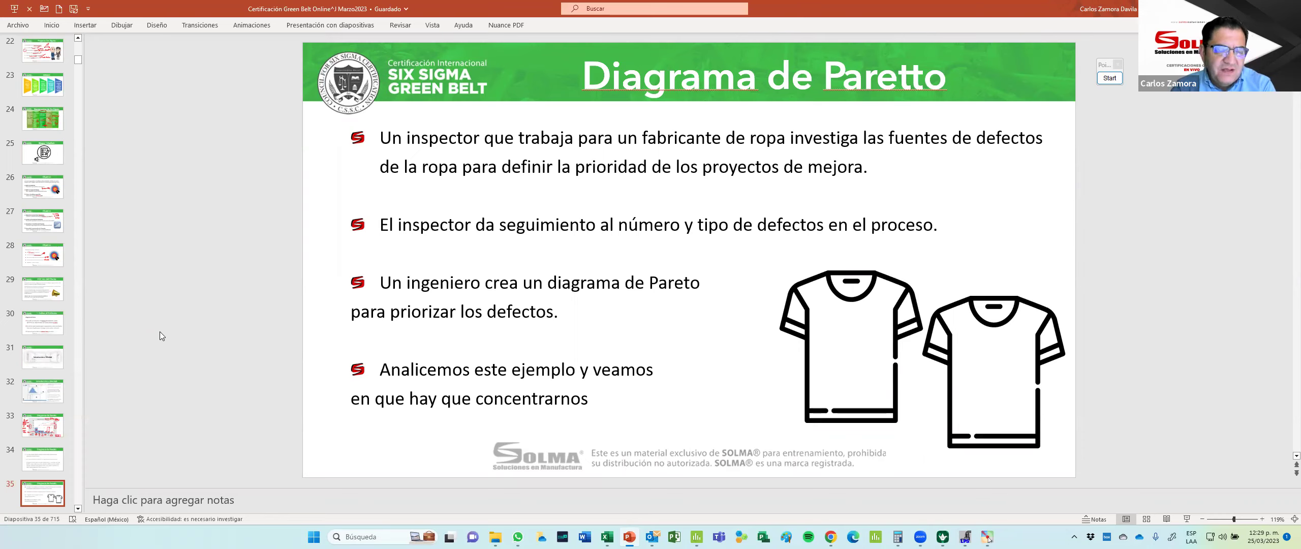
key(alt+Tab)
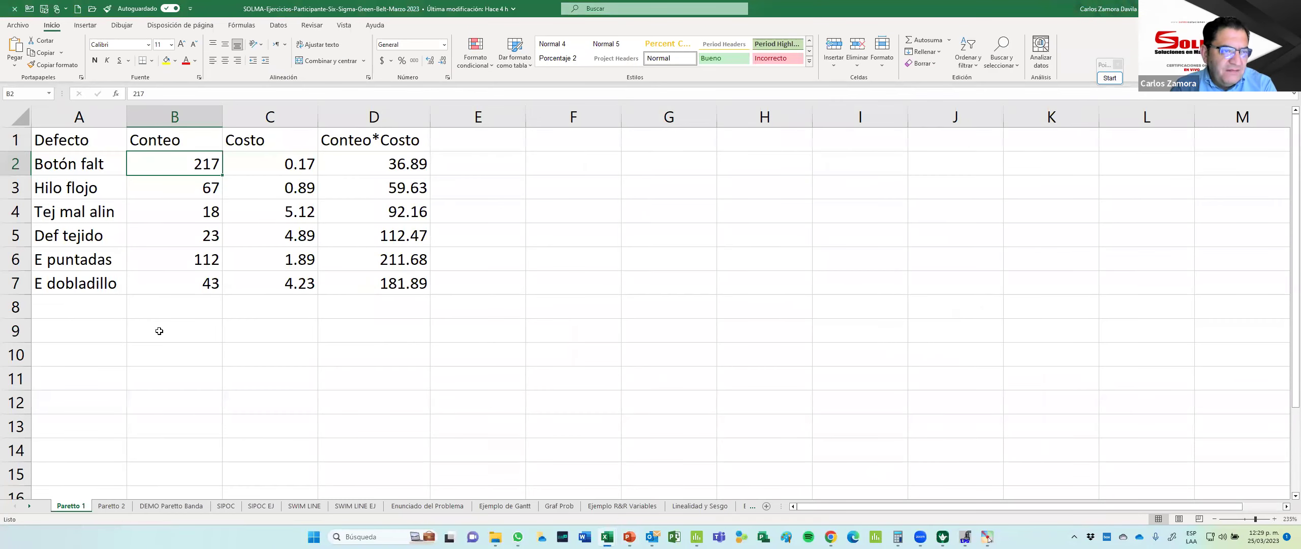
Step: Rename the Conteo column heading in cell B1 as "Rechazos"
key(Up)
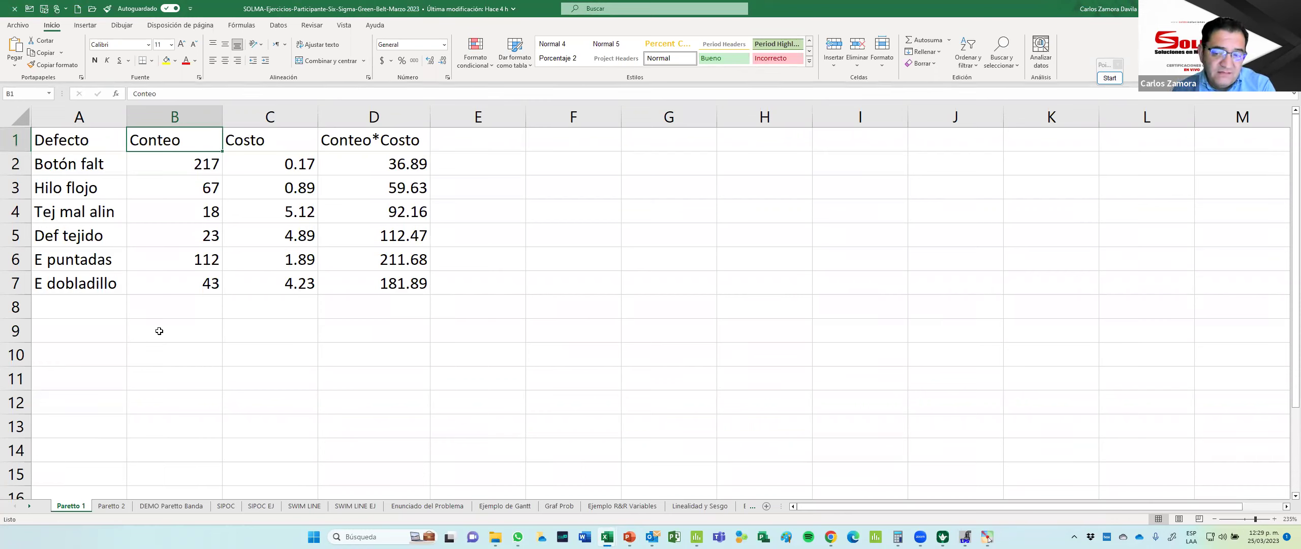
text(Rechazos)
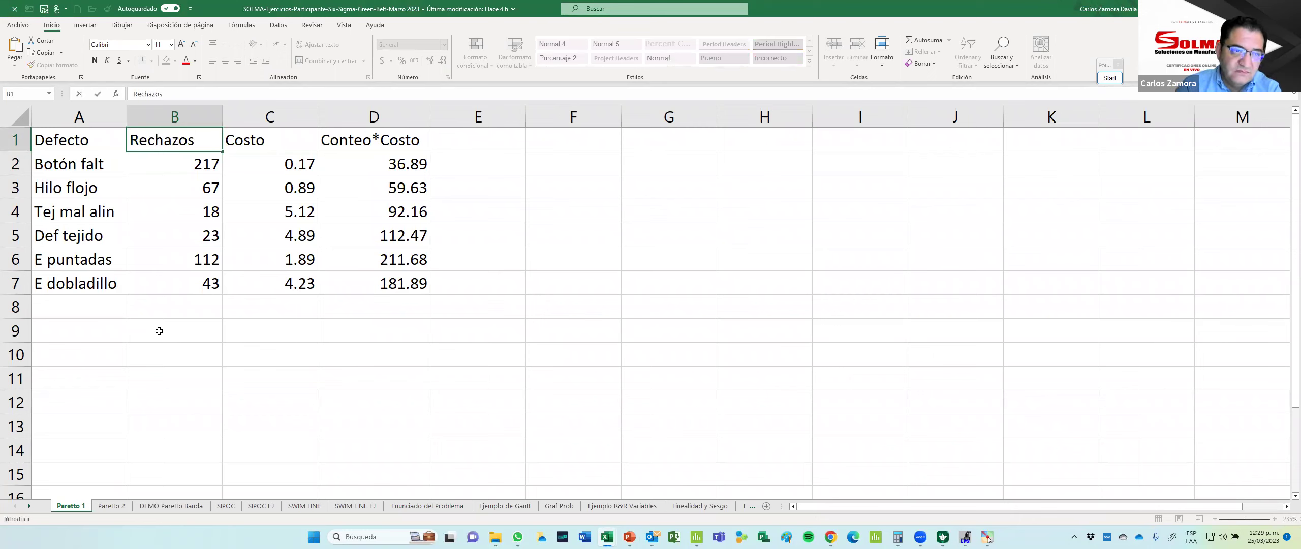
key(Return)
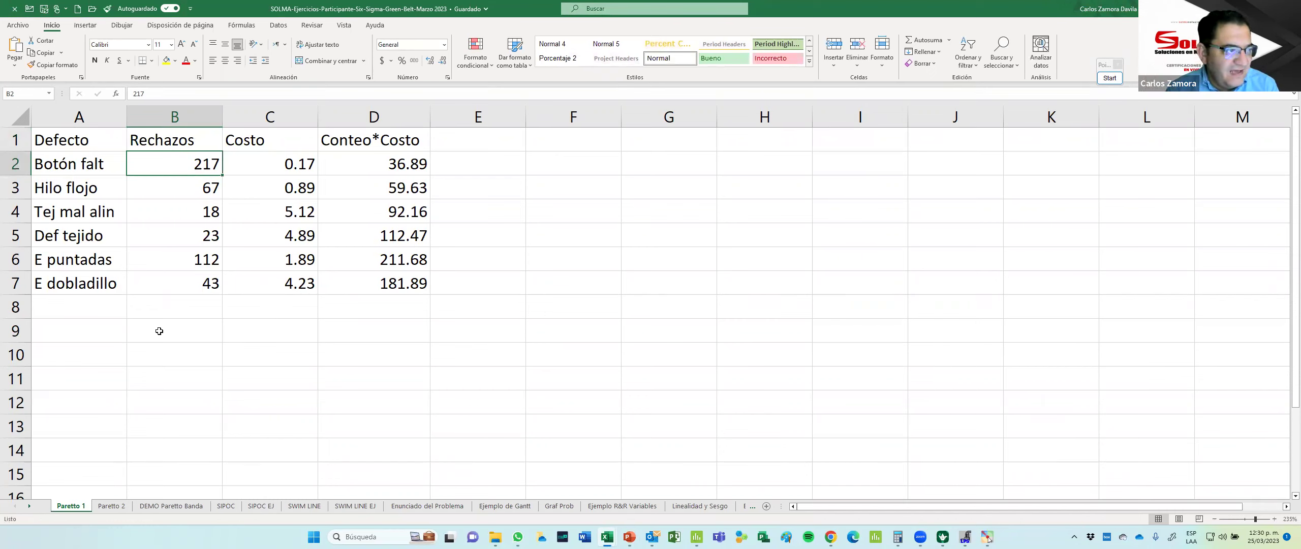
Step: Copy the whole defect table, cells A1 to D7, including its headings
key(Up)
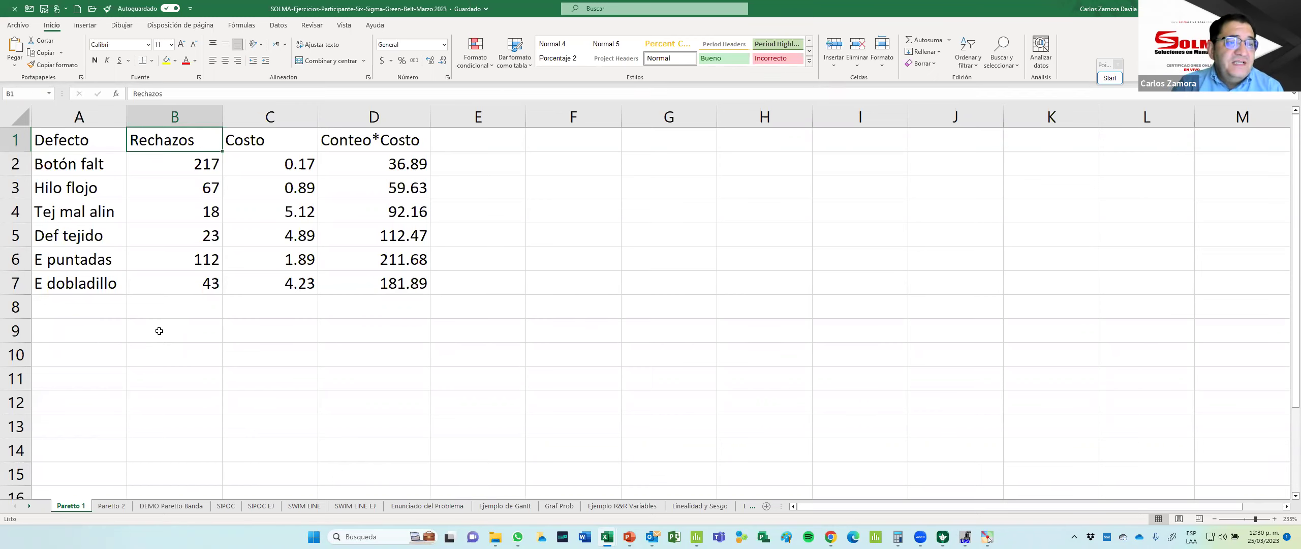
key(Left)
key(shift+Down)
key(shift+Down)
key(shift+Down)
key(shift+Down)
key(shift+Down)
key(shift+Down)
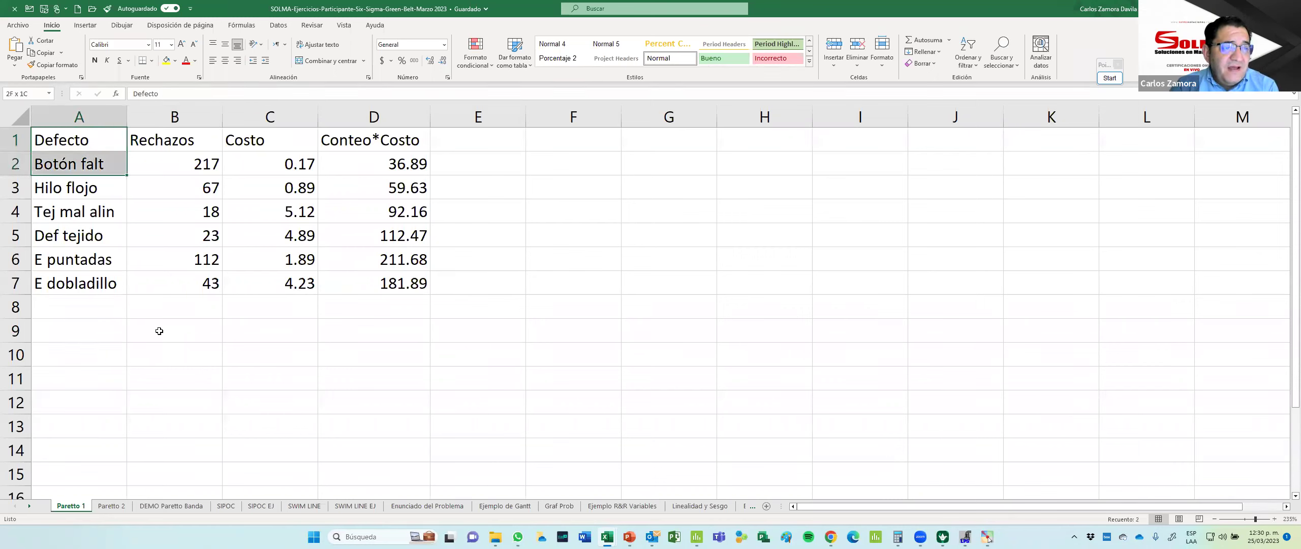
key(shift+Right)
key(shift+Right)
key(shift+Right)
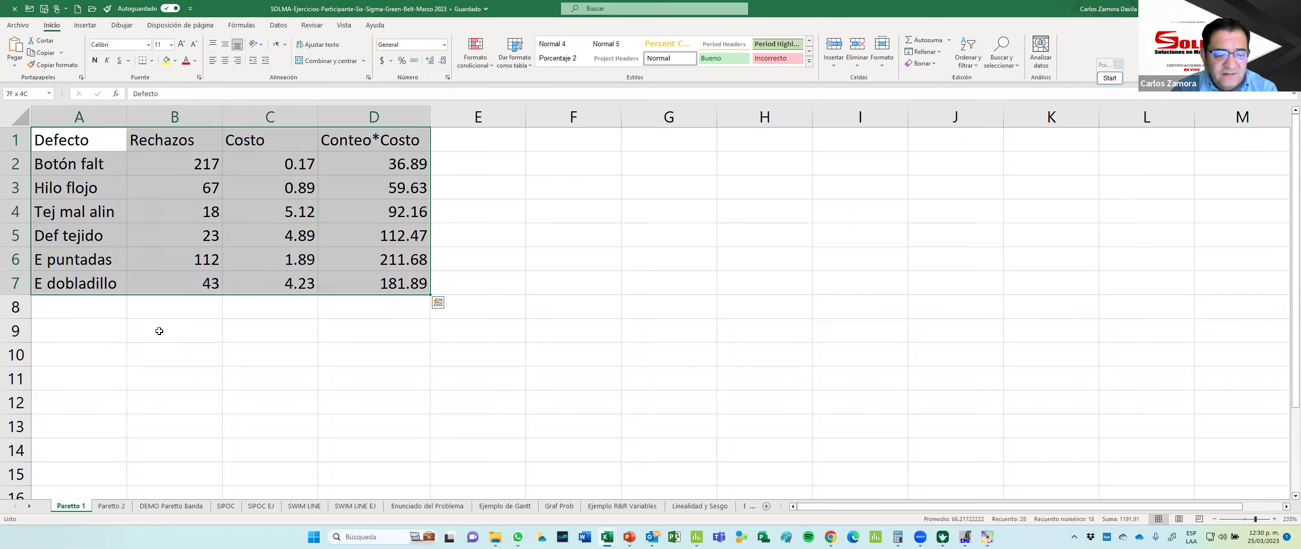
key(ctrl+c)
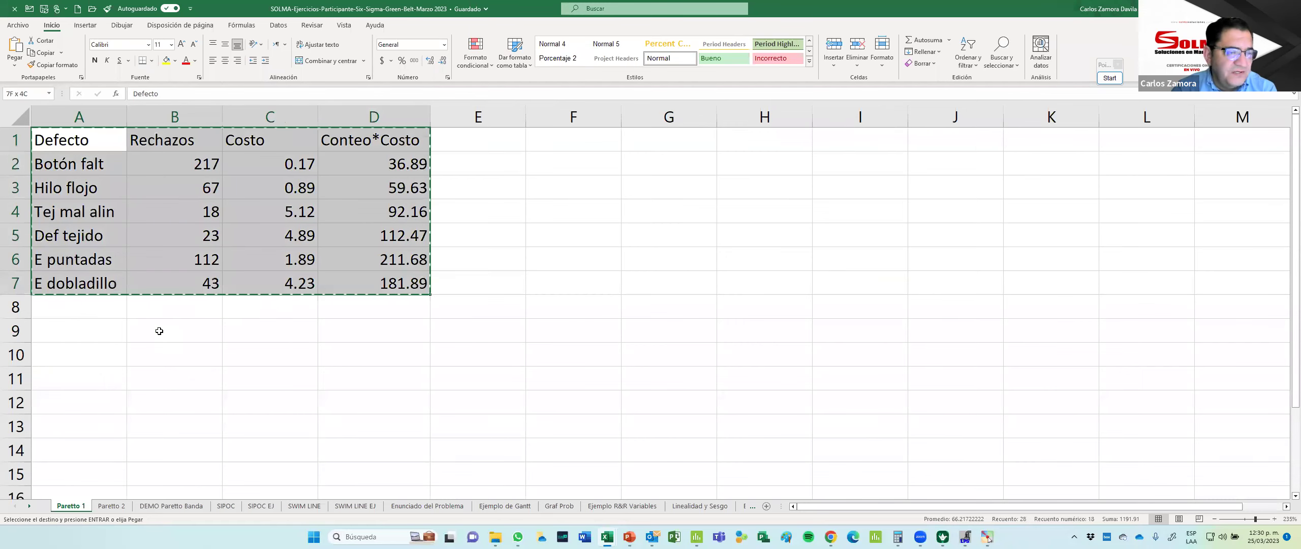
Step: Switch to Minitab and paste the copied table into Worksheet 1, starting at the column name cell of C1
key(alt+Tab)
key(alt+Tab)
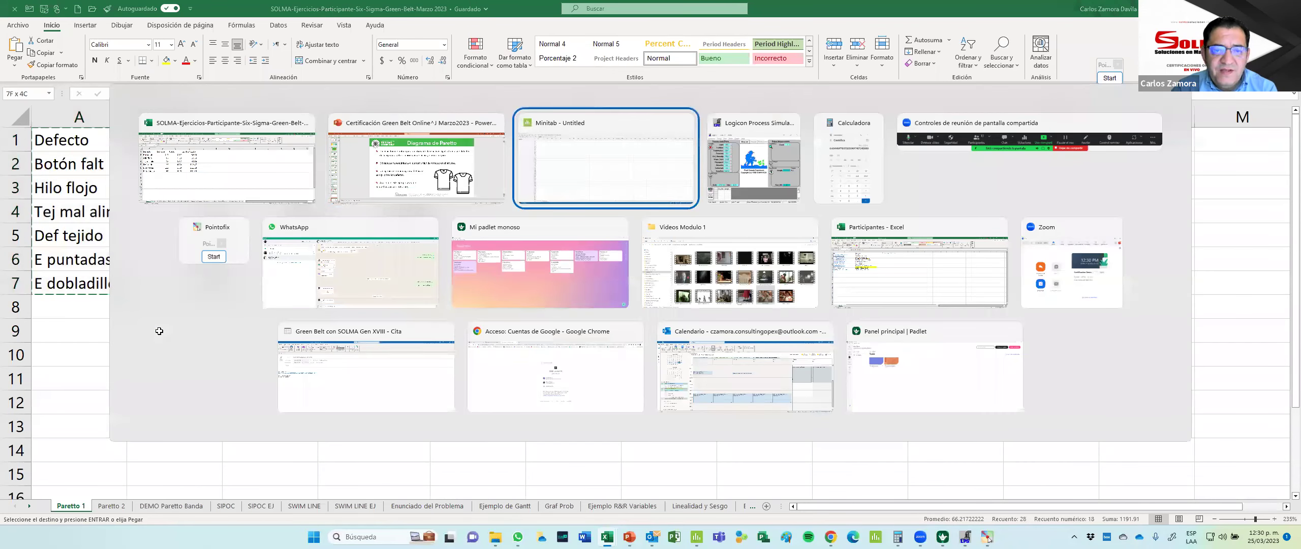
click(357, 244)
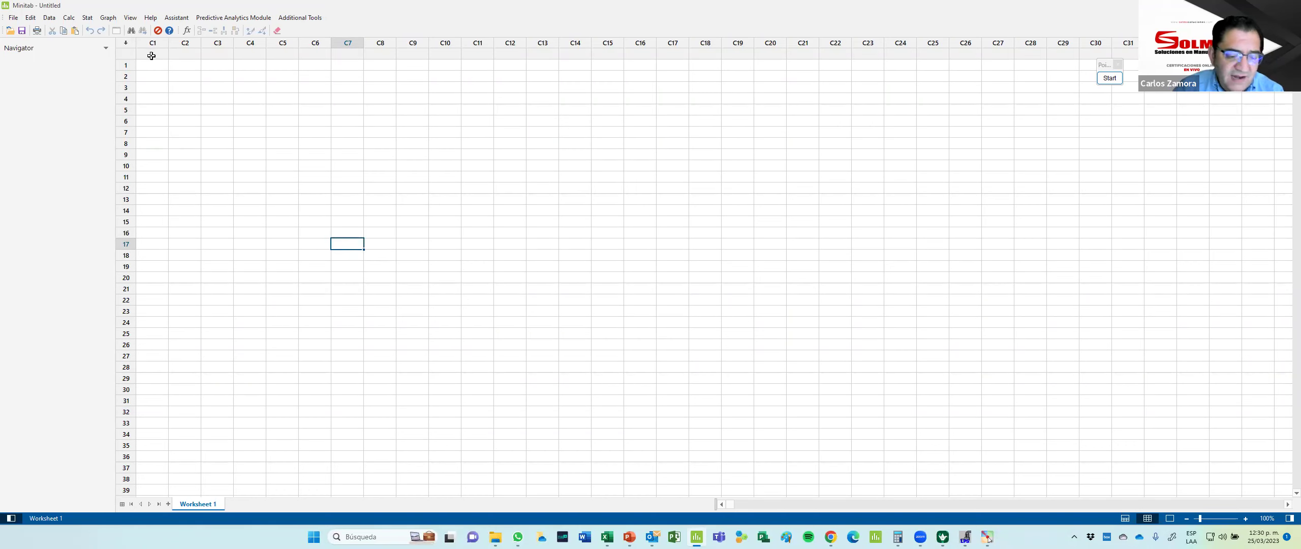
key(alt)
key(alt+Tab)
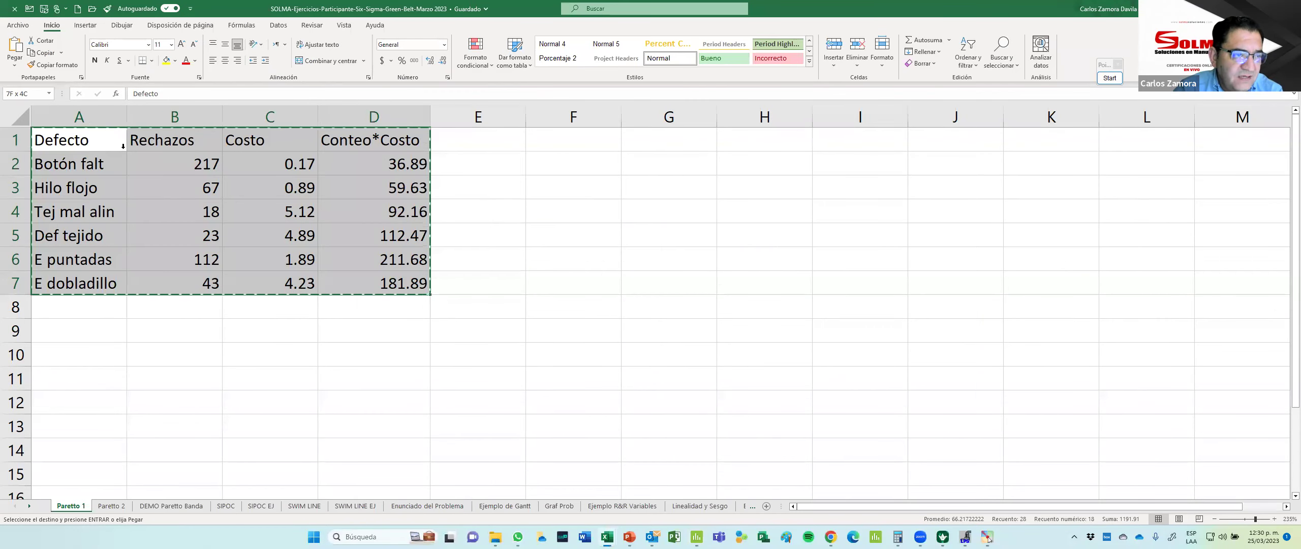
key(alt+Tab)
click(150, 53)
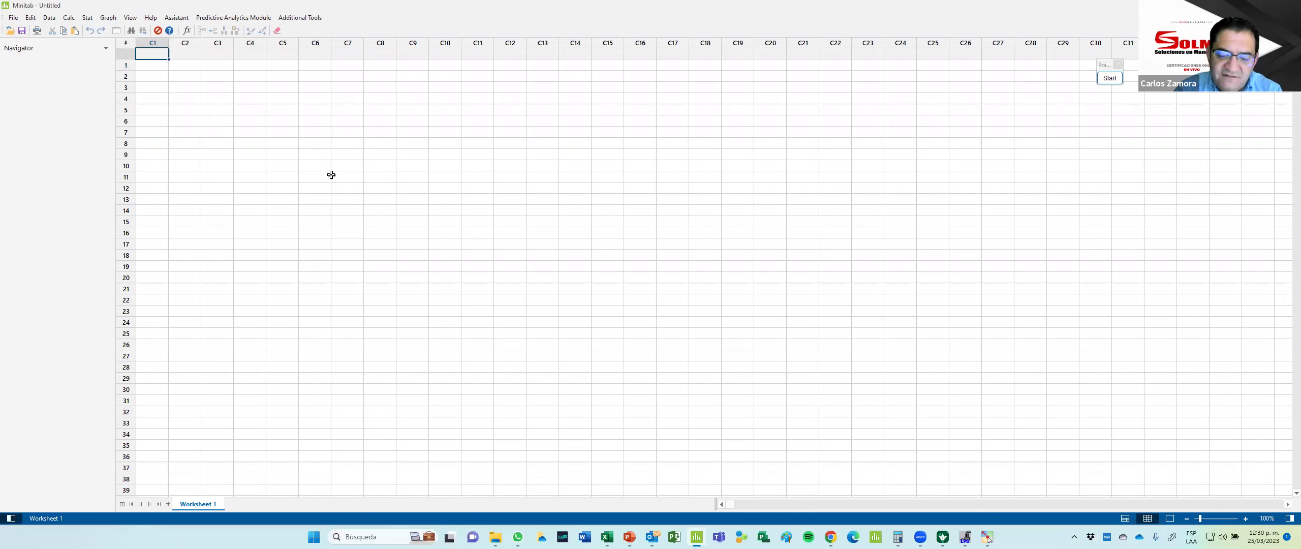
key(ctrl+v)
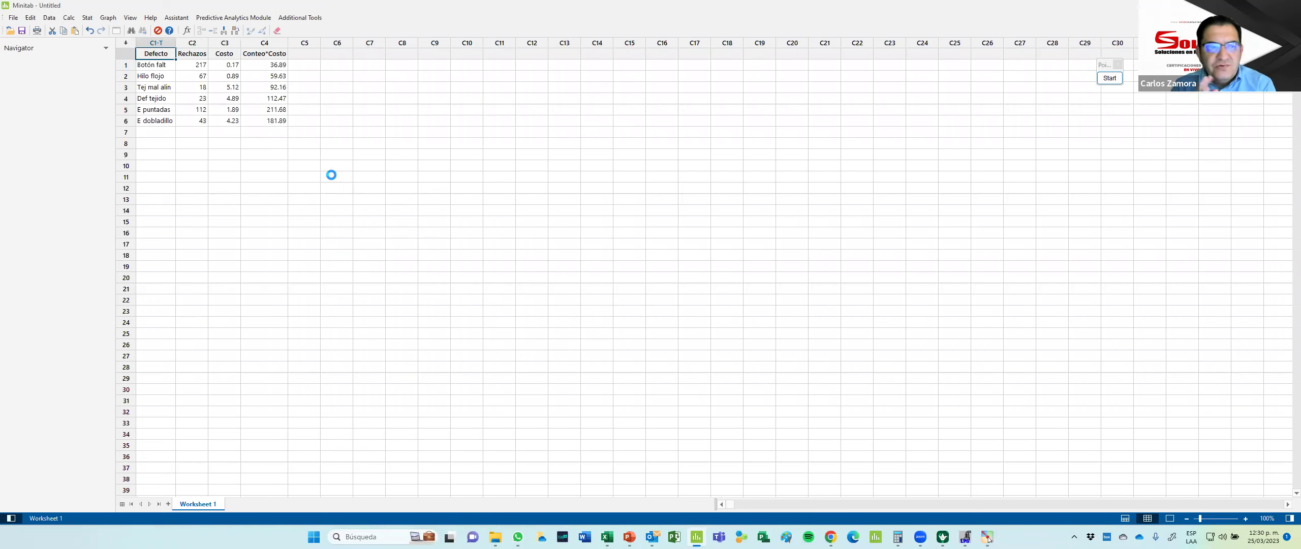
Step: Examine the pasted worksheet at an enlarged view, checking the column names and the defect types listed under Defecto
scroll(372, 235, up, 2)
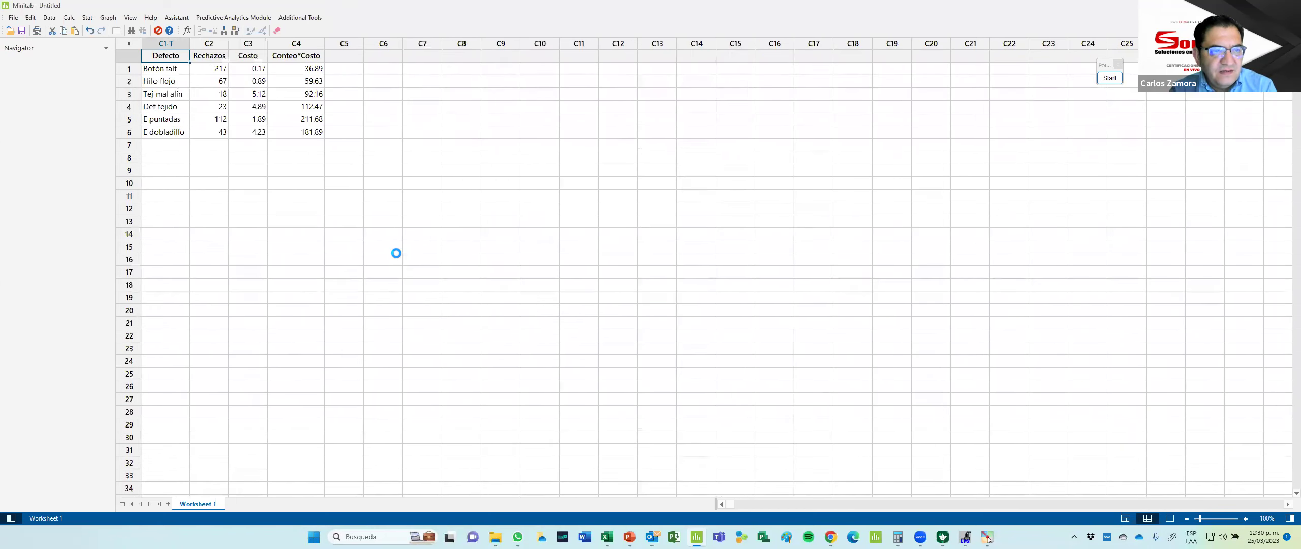
click(473, 285)
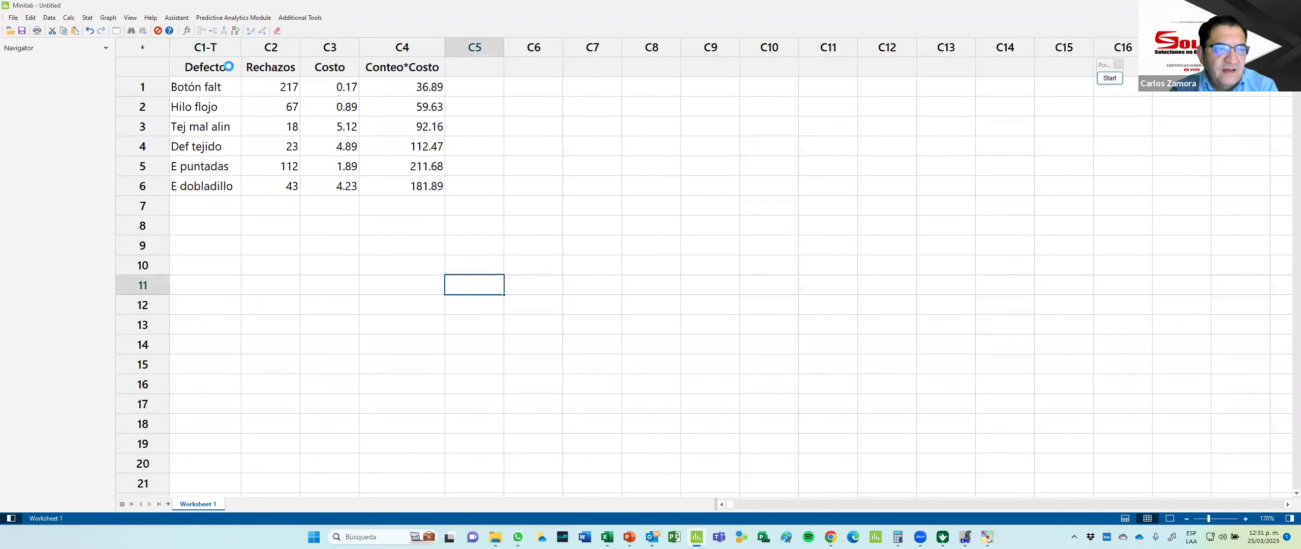
click(287, 66)
drag(333, 66, 411, 66)
drag(617, 232, 656, 244)
click(569, 329)
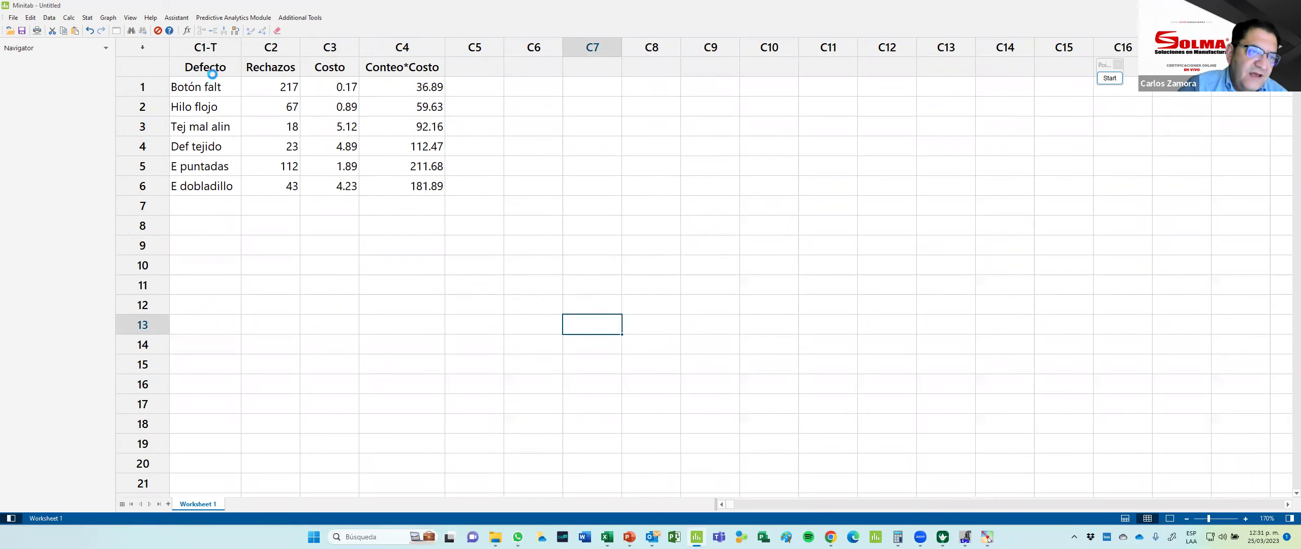
click(197, 85)
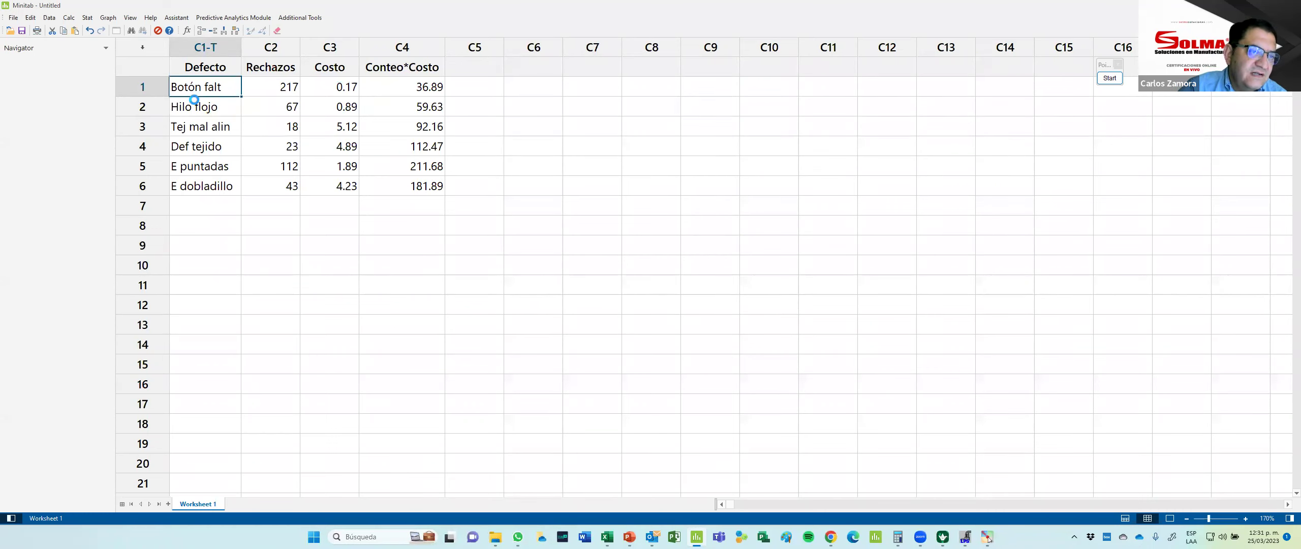
click(194, 107)
click(188, 126)
click(191, 147)
click(195, 170)
click(233, 265)
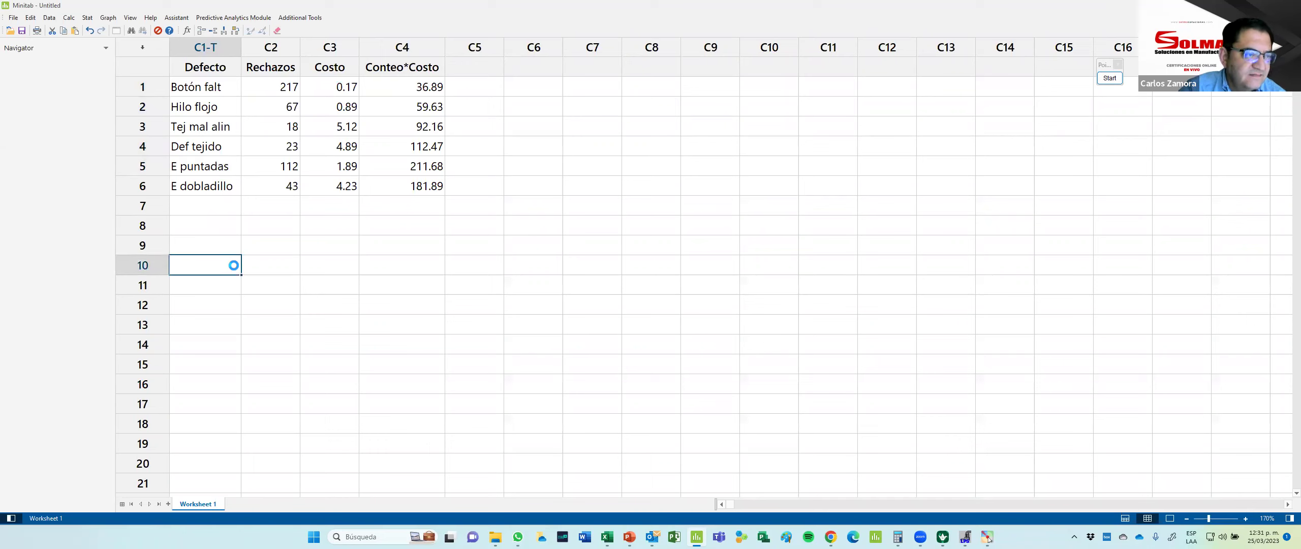
click(358, 300)
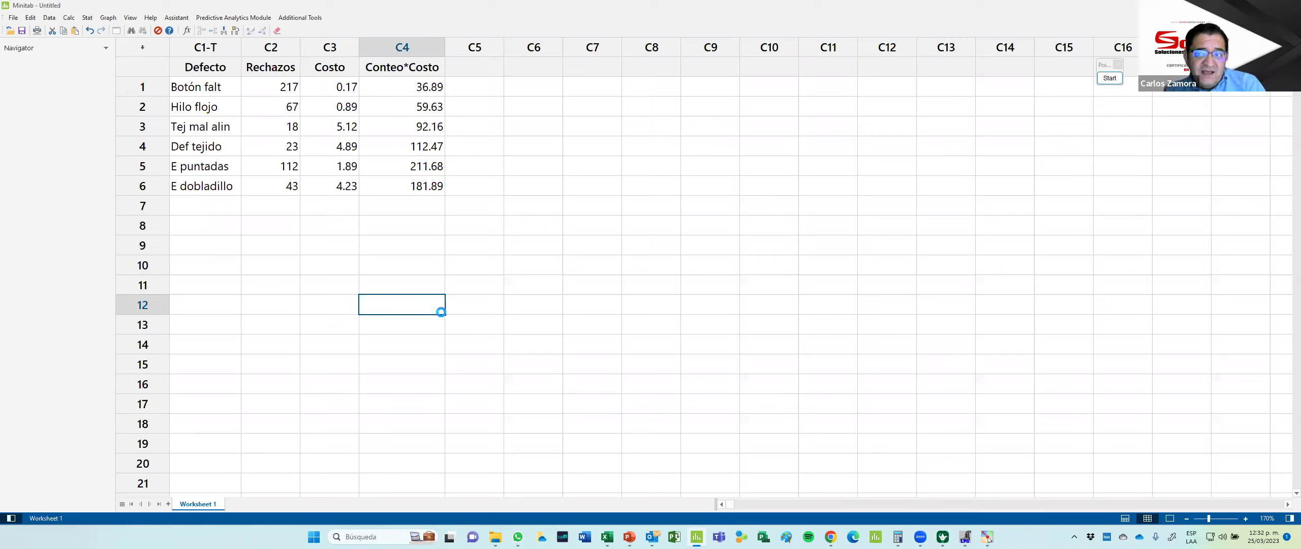
click(481, 343)
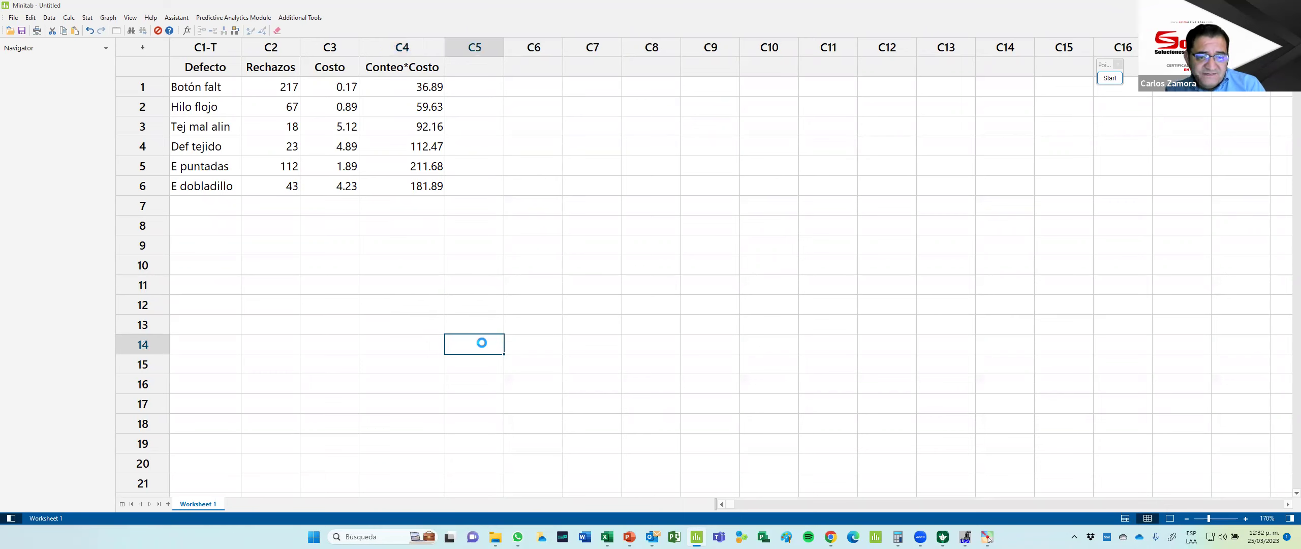
Step: Check the language choices in Minitab's general options, keep Inglés and leave the options without applying changes
click(14, 19)
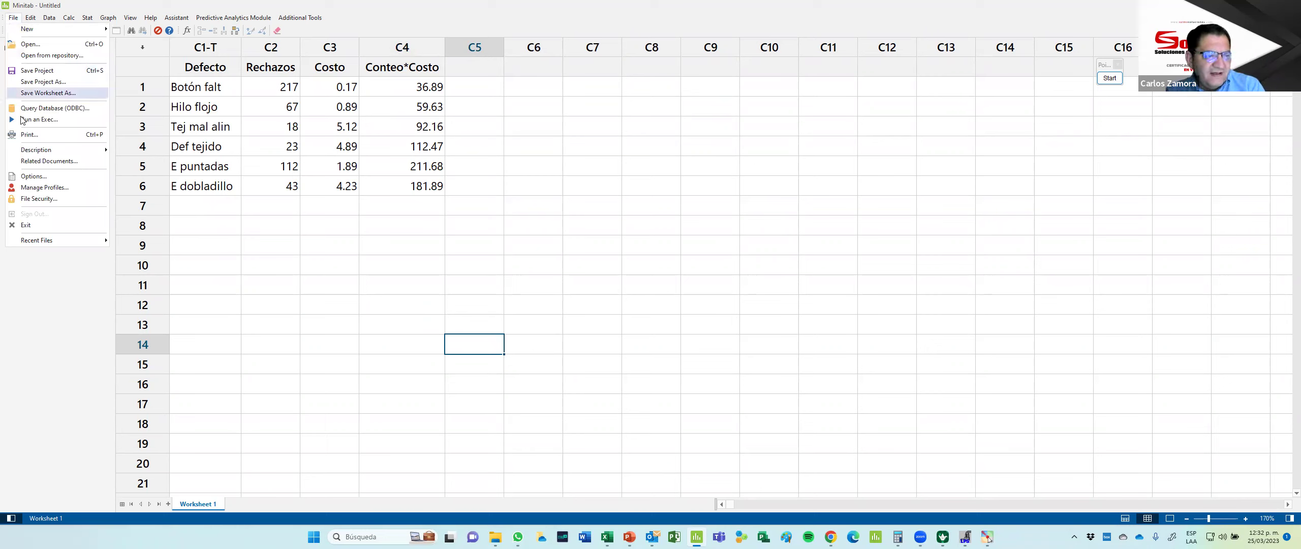
click(32, 176)
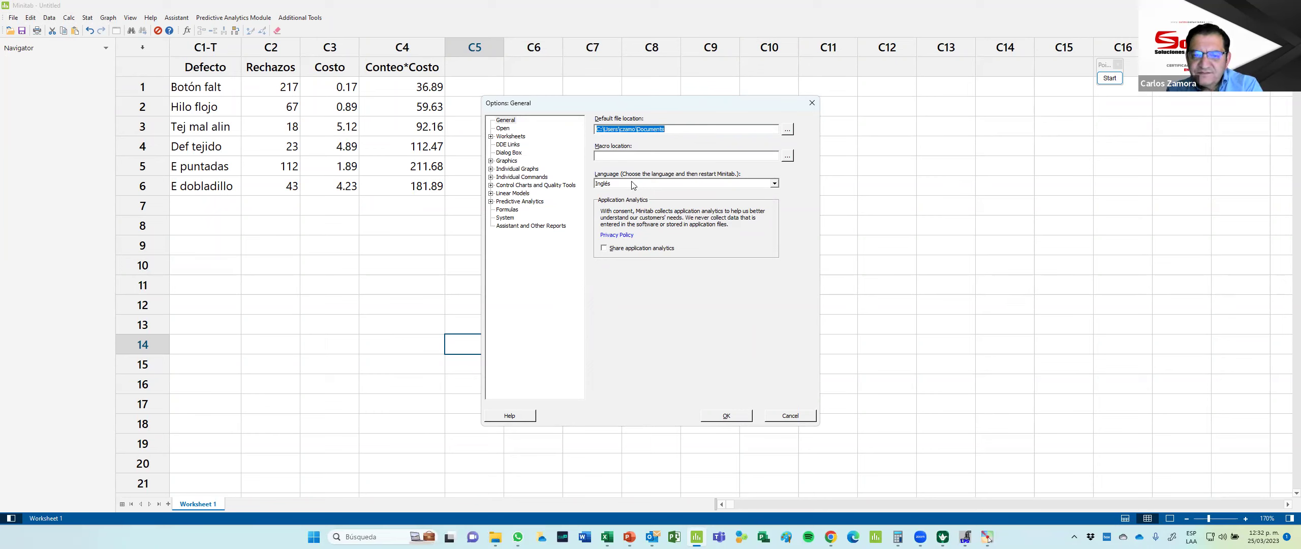
click(775, 184)
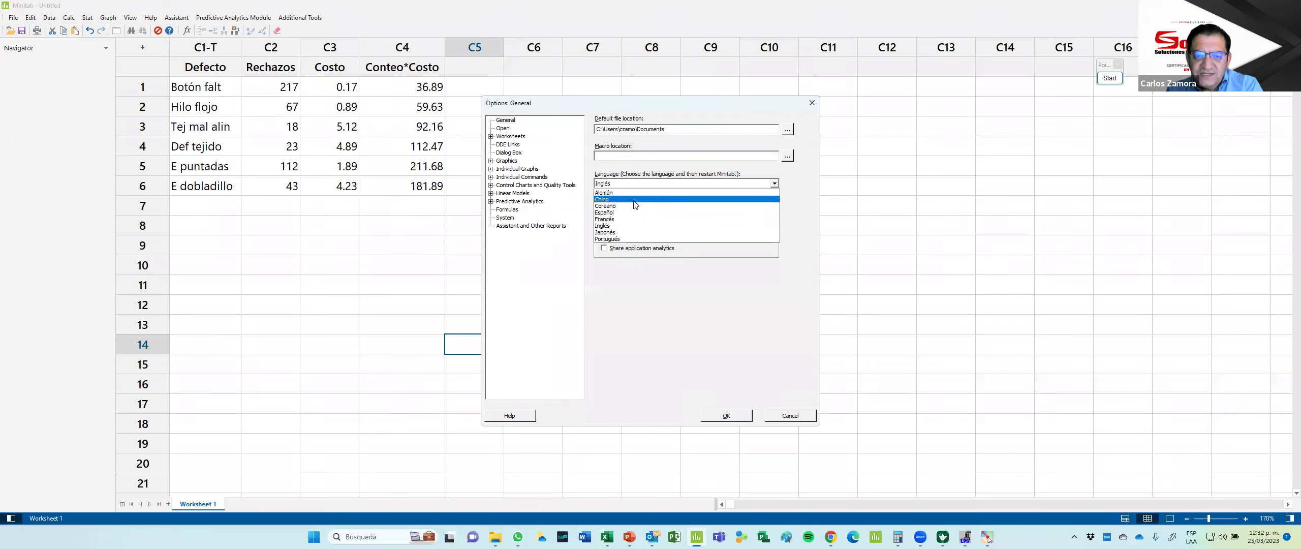
click(612, 227)
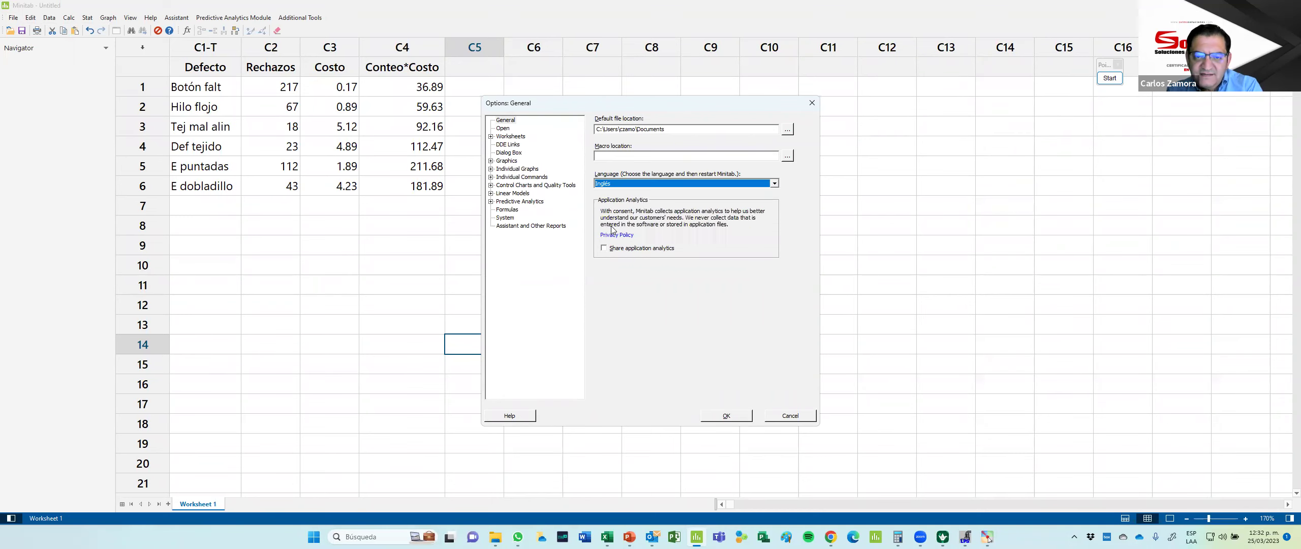
click(792, 417)
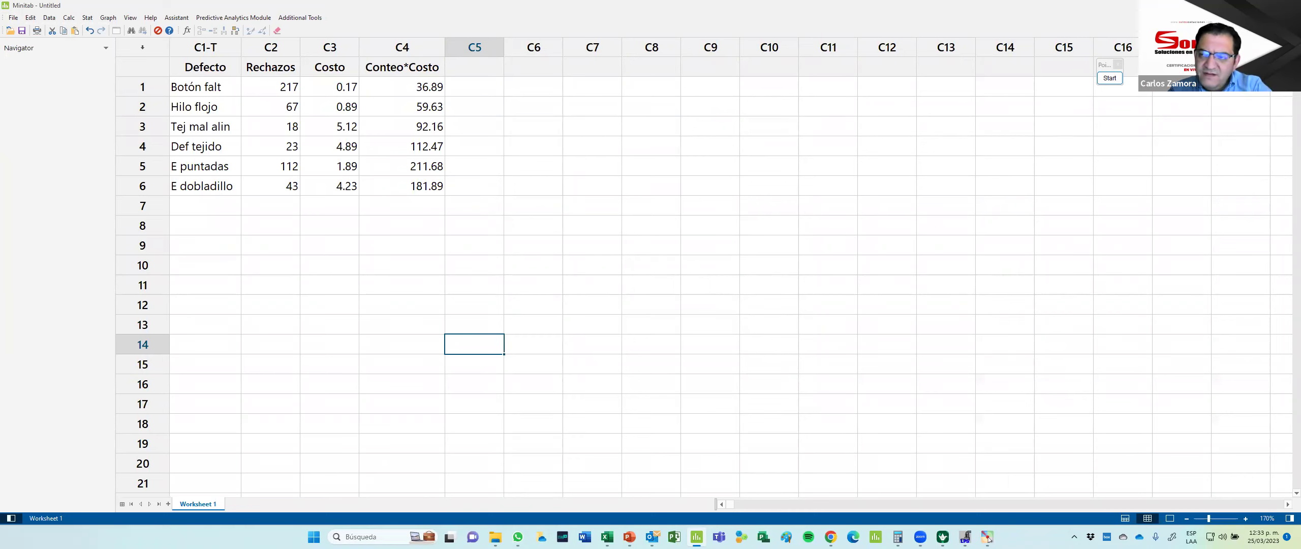
Step: Start closing the untitled project and cancel when asked whether to save its changes
click(987, 537)
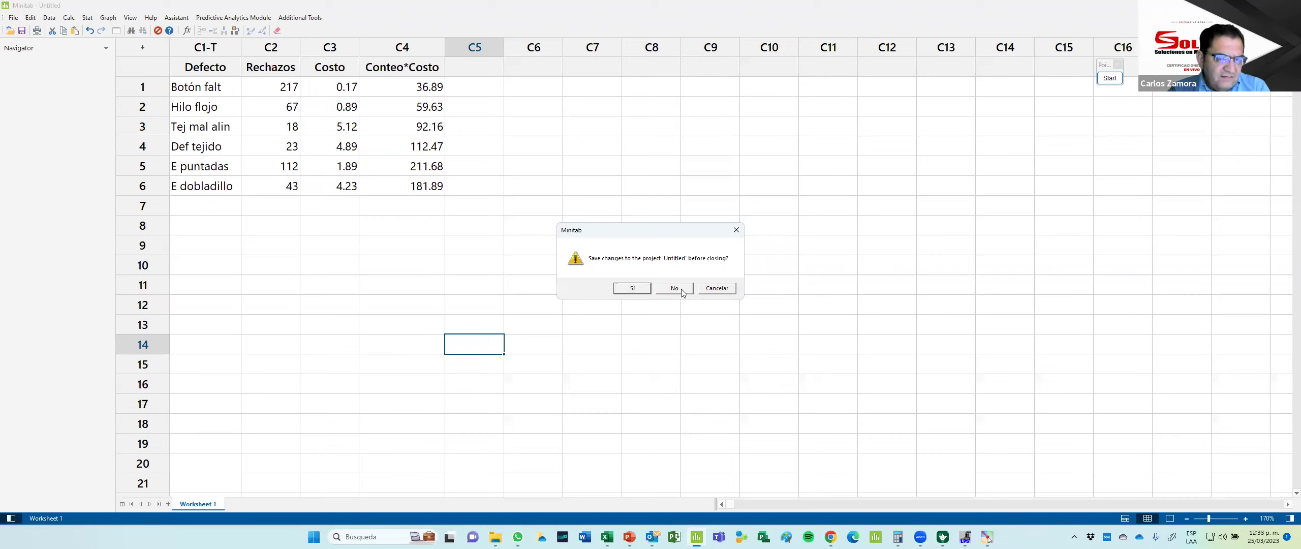
click(715, 288)
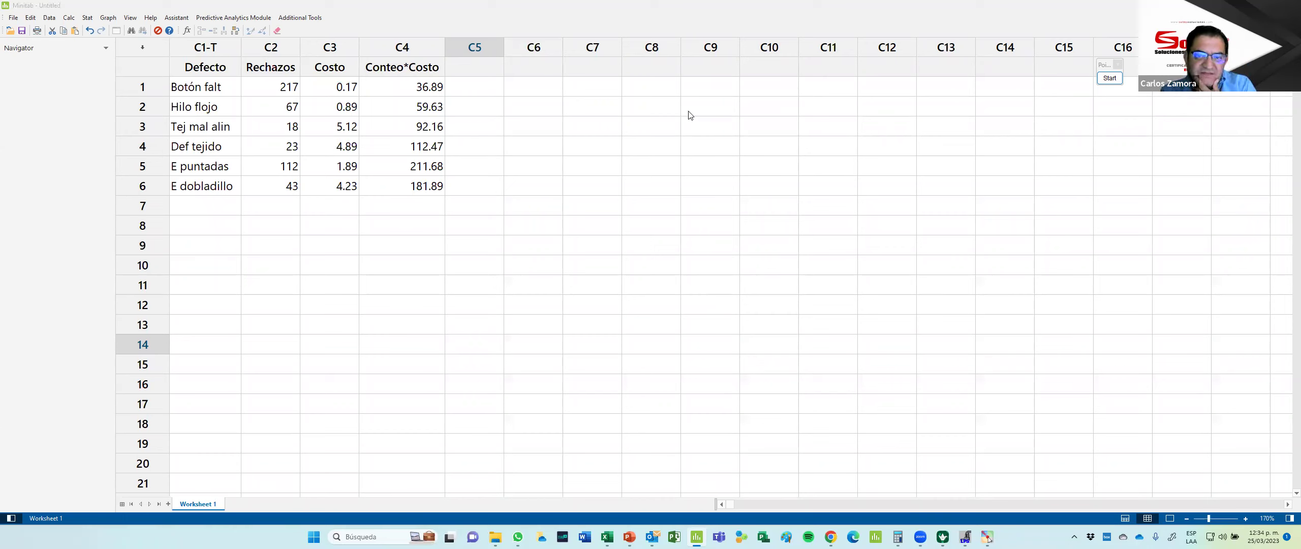
Step: Keep Inglés as the language in Minitab's general options and confirm the options
drag(585, 307, 198, 104)
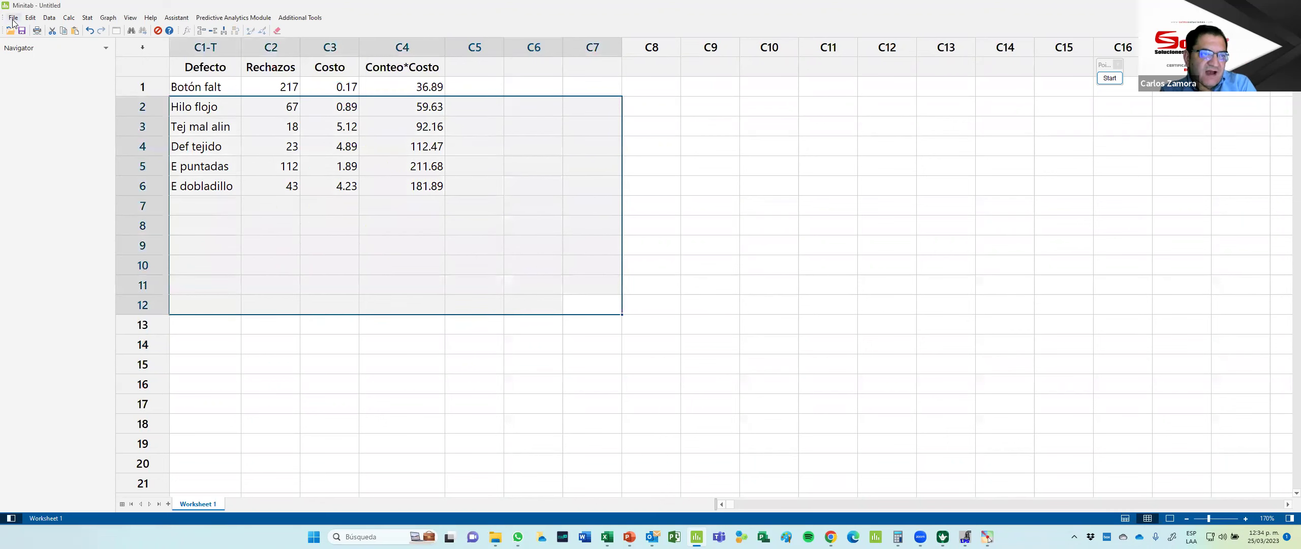
click(14, 18)
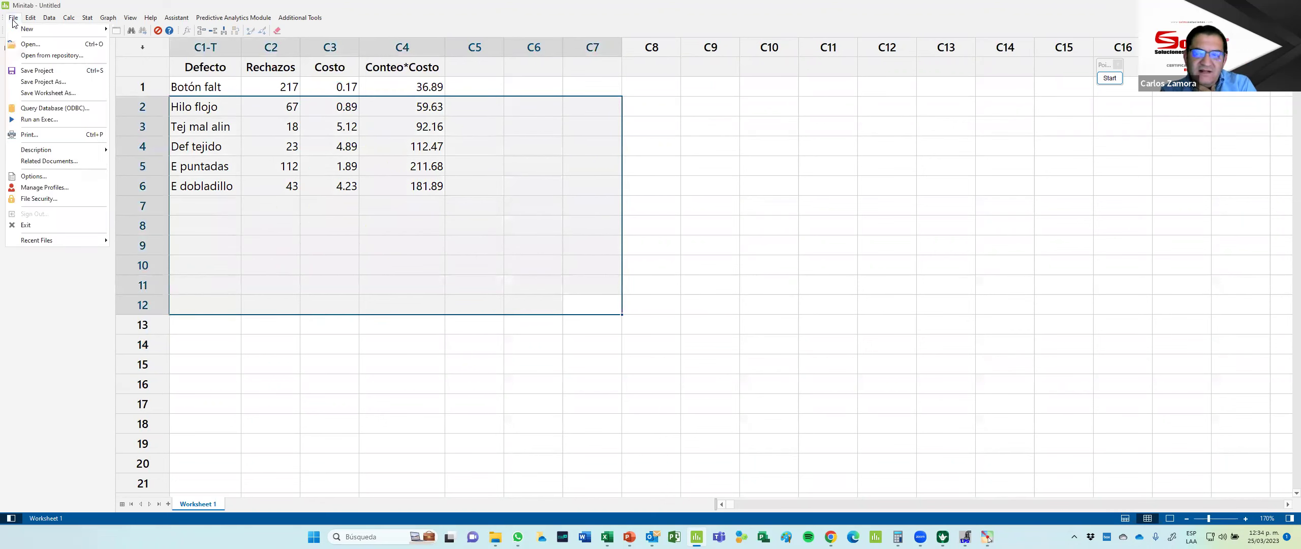
click(33, 176)
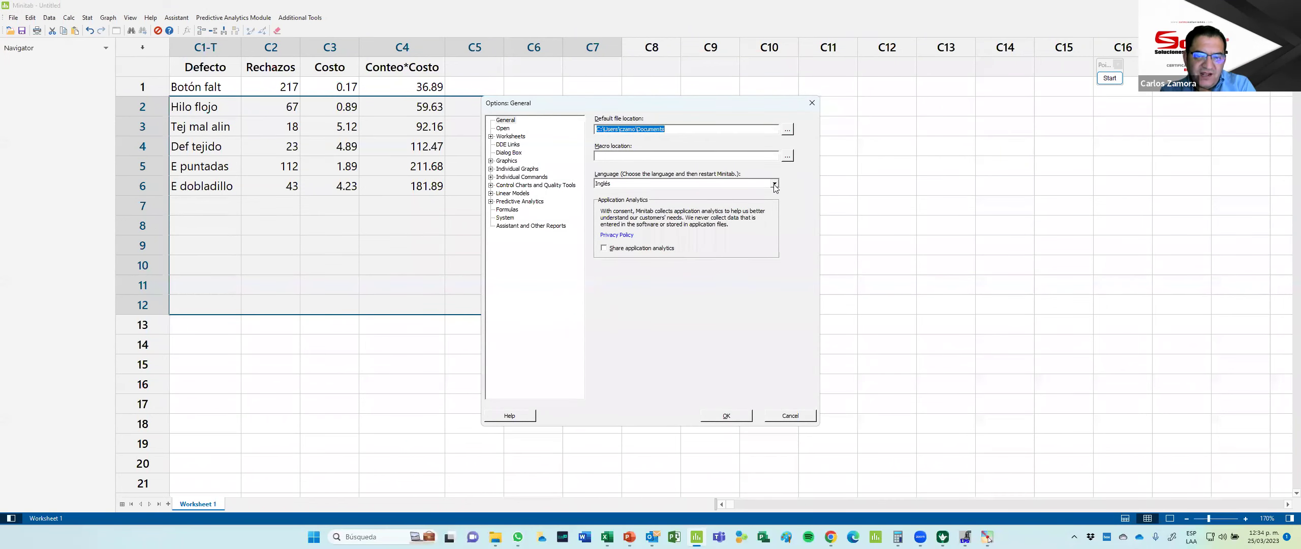
click(617, 184)
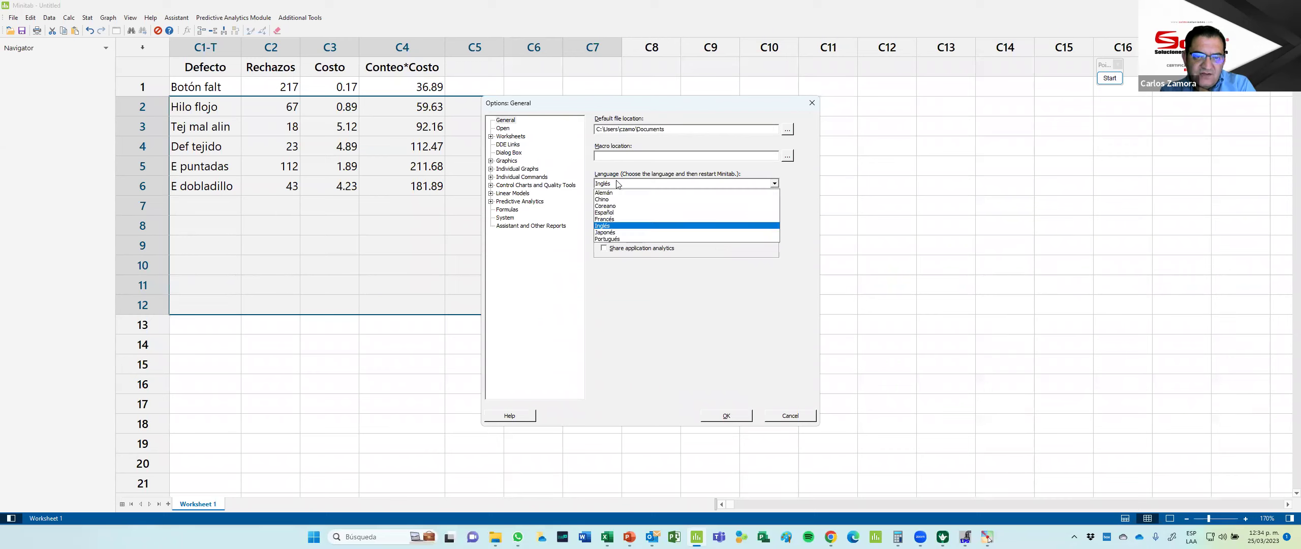
click(609, 225)
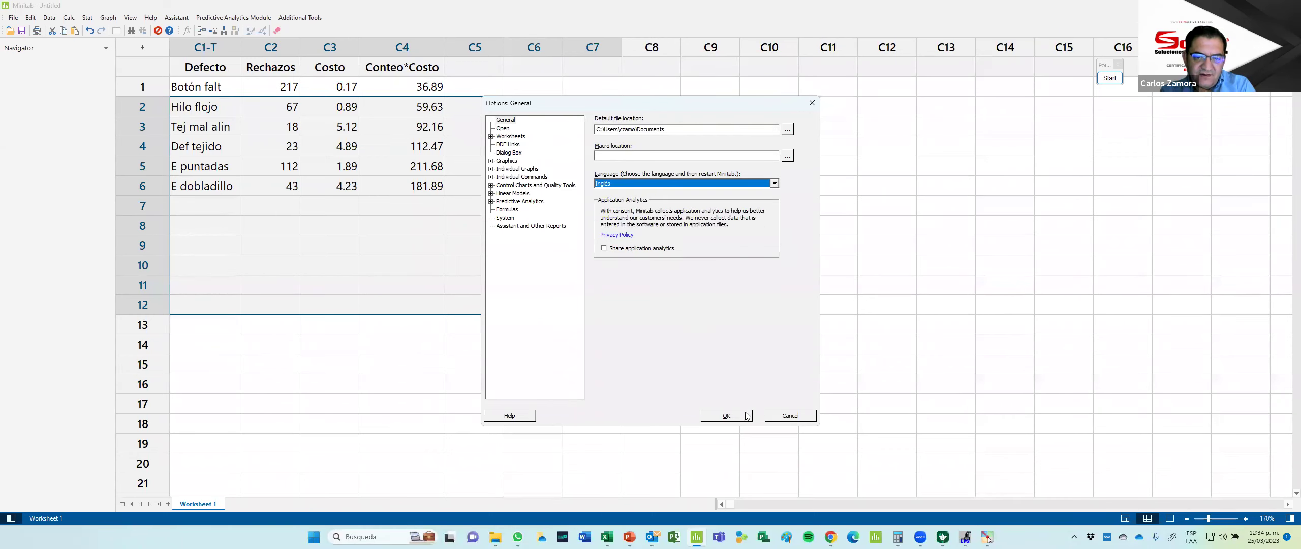
click(727, 416)
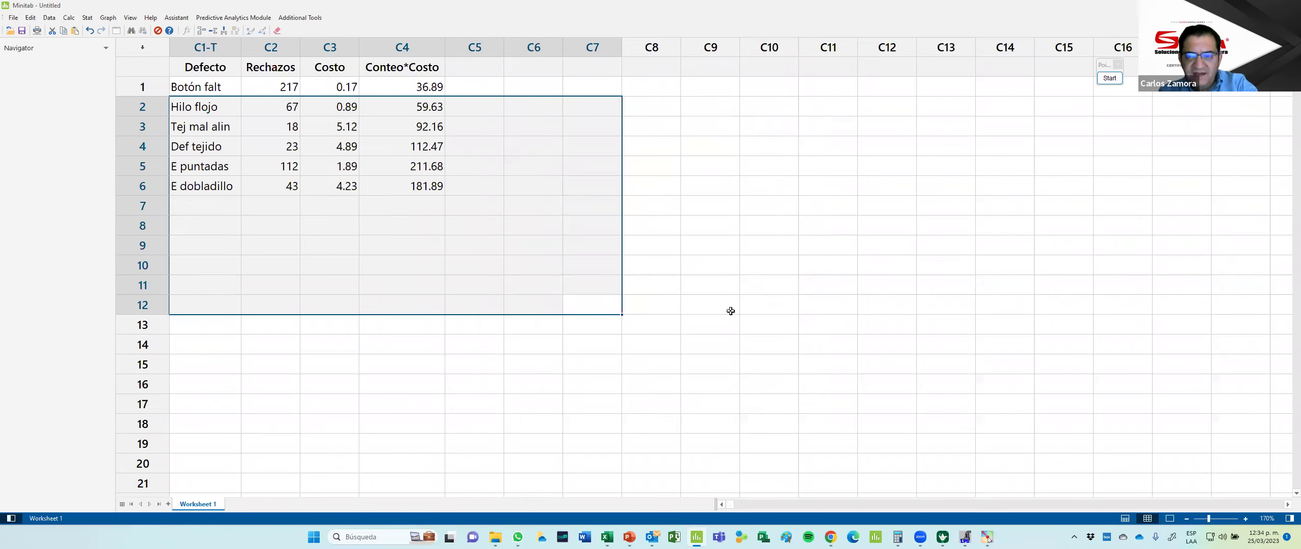
click(682, 265)
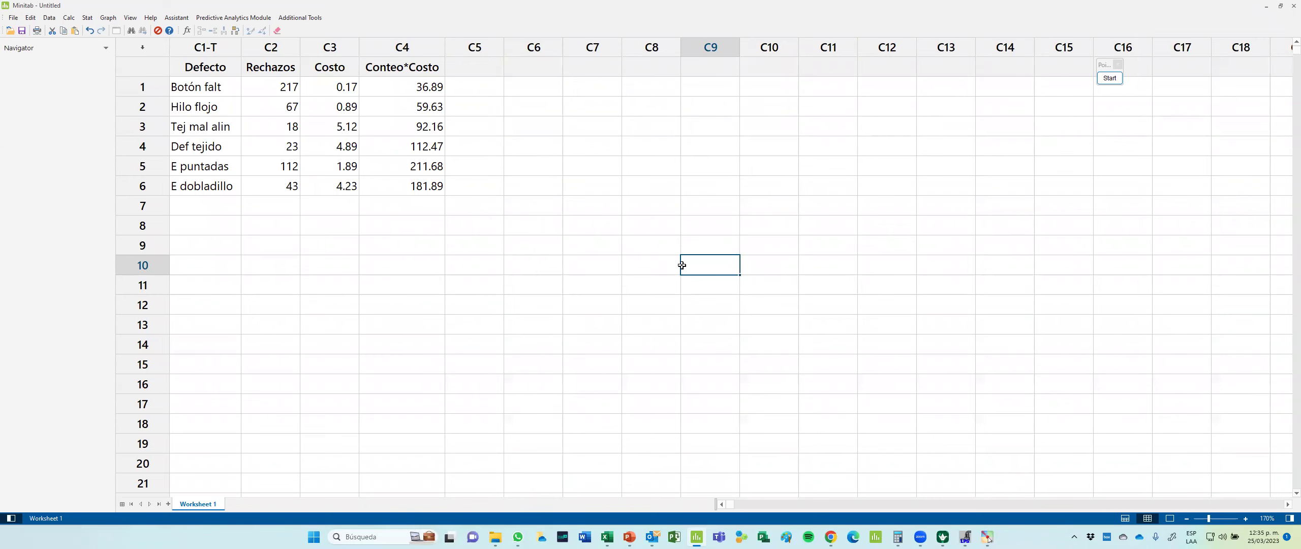
Step: Create a Pareto chart with Defecto as the defects data and Rechazos as the frequencies, combining remaining defects after 95 percent
click(392, 316)
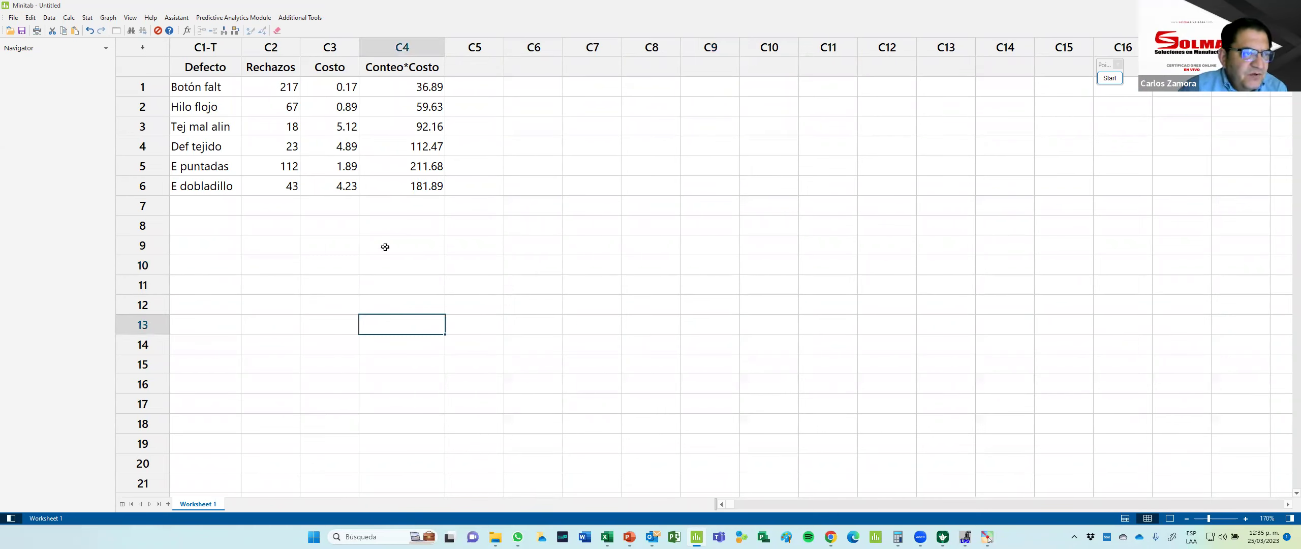
click(88, 18)
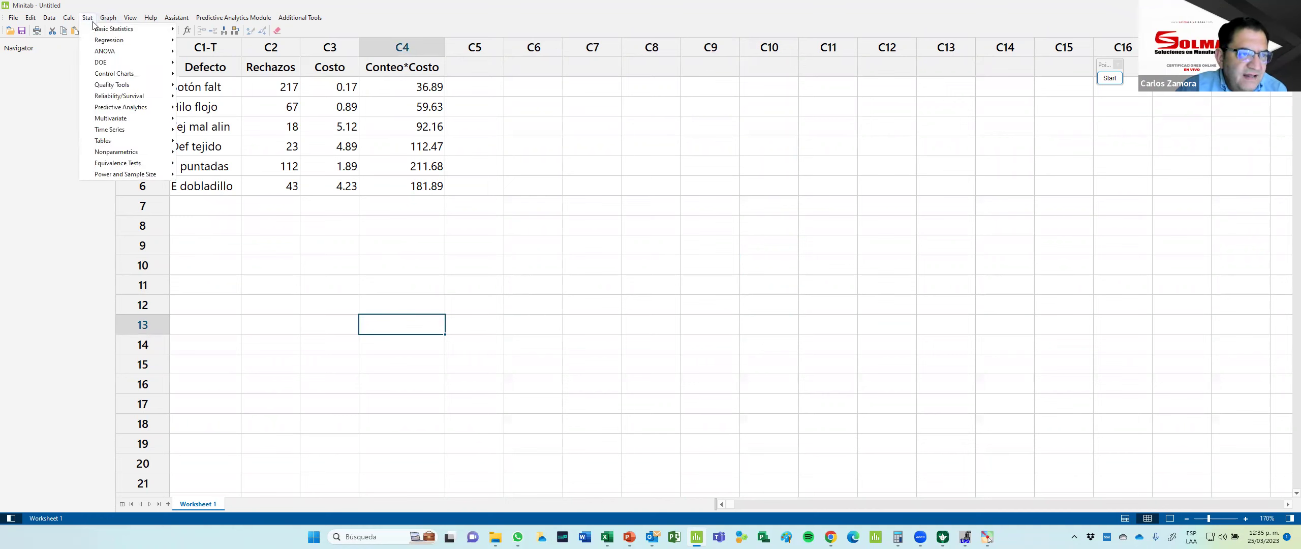
mouse_move(107, 87)
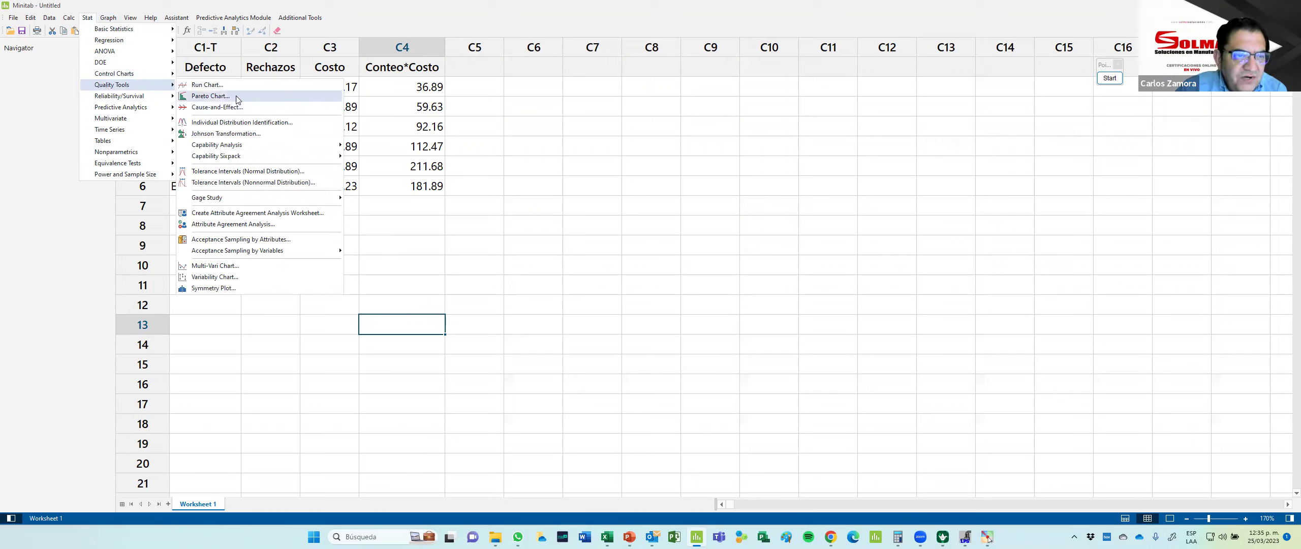
click(278, 101)
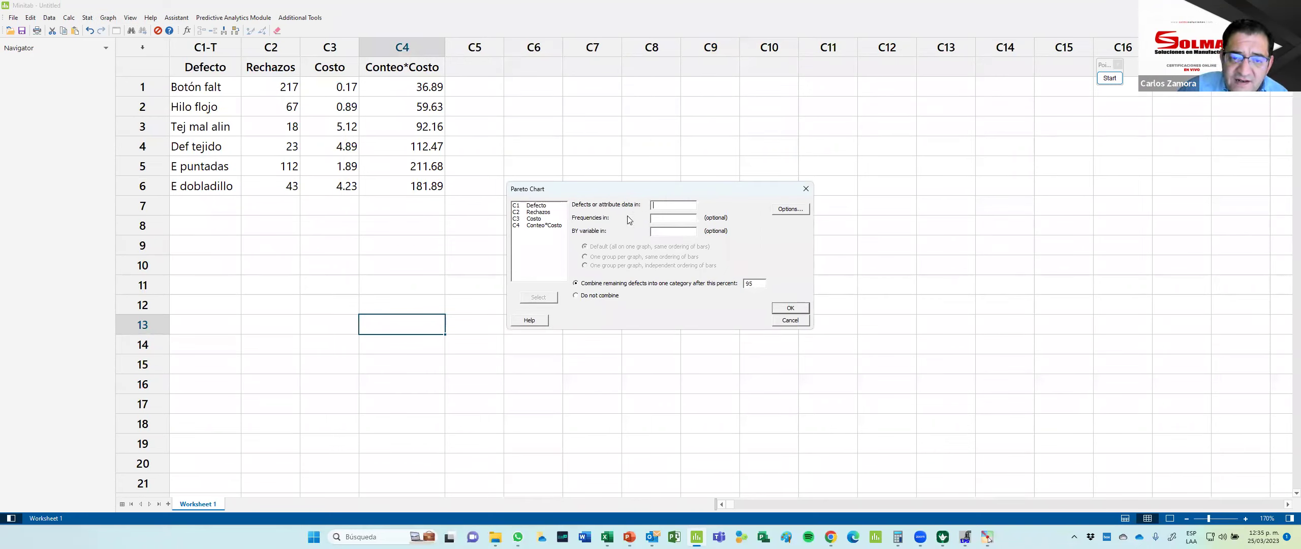
click(543, 206)
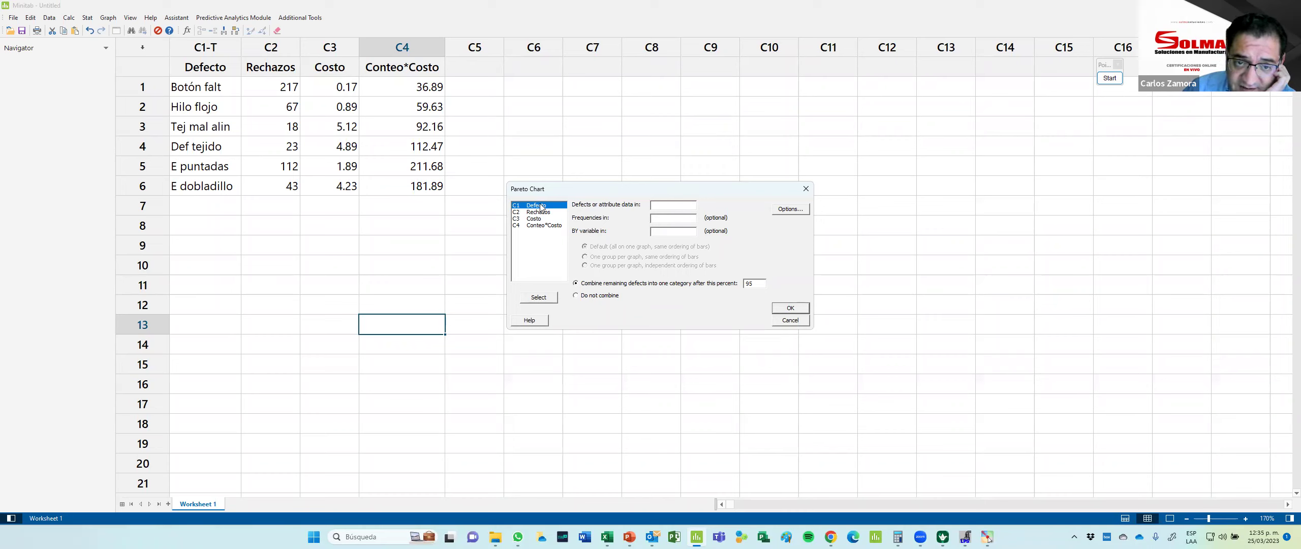
double_click(542, 205)
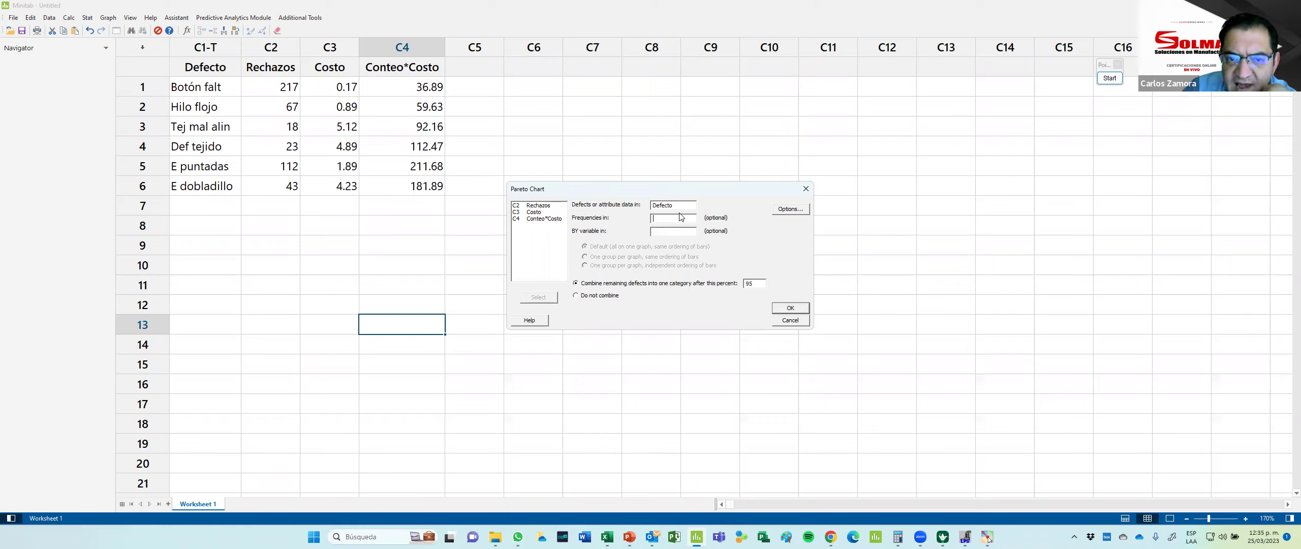
double_click(539, 205)
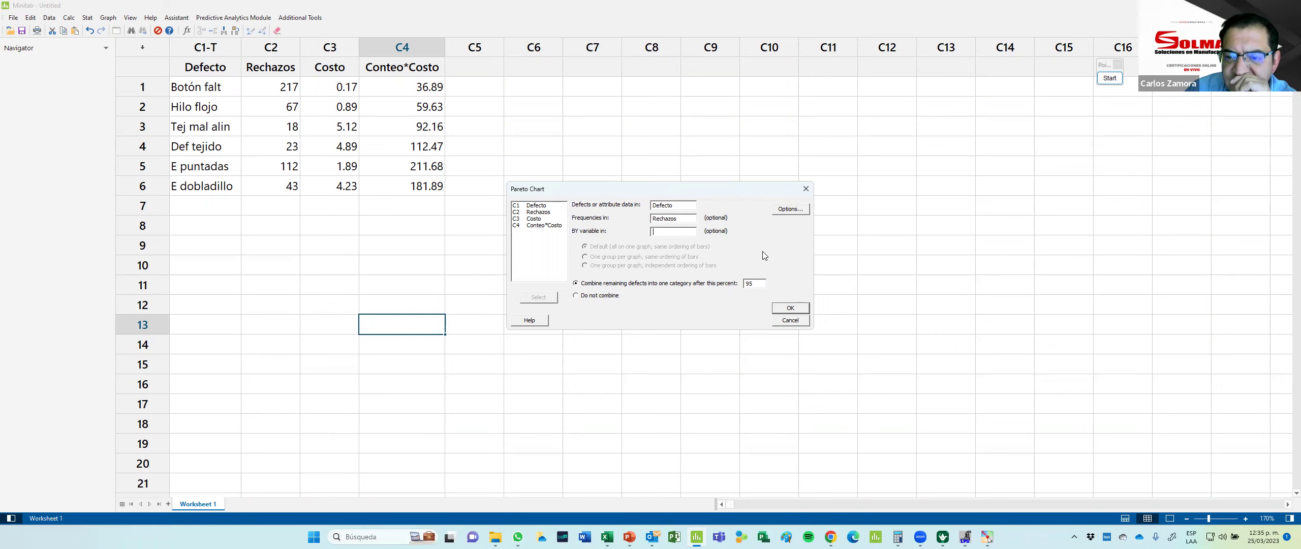
click(790, 308)
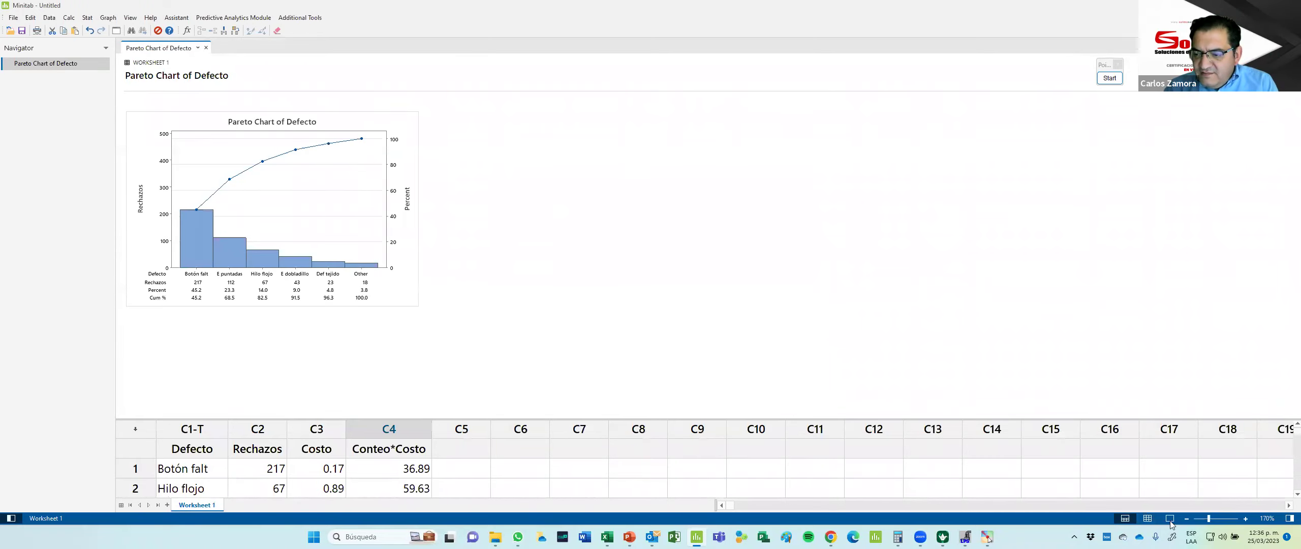
Step: Show only the output area and enlarge the Pareto chart of Defecto to 180%
click(960, 470)
scroll(962, 471, down, 1)
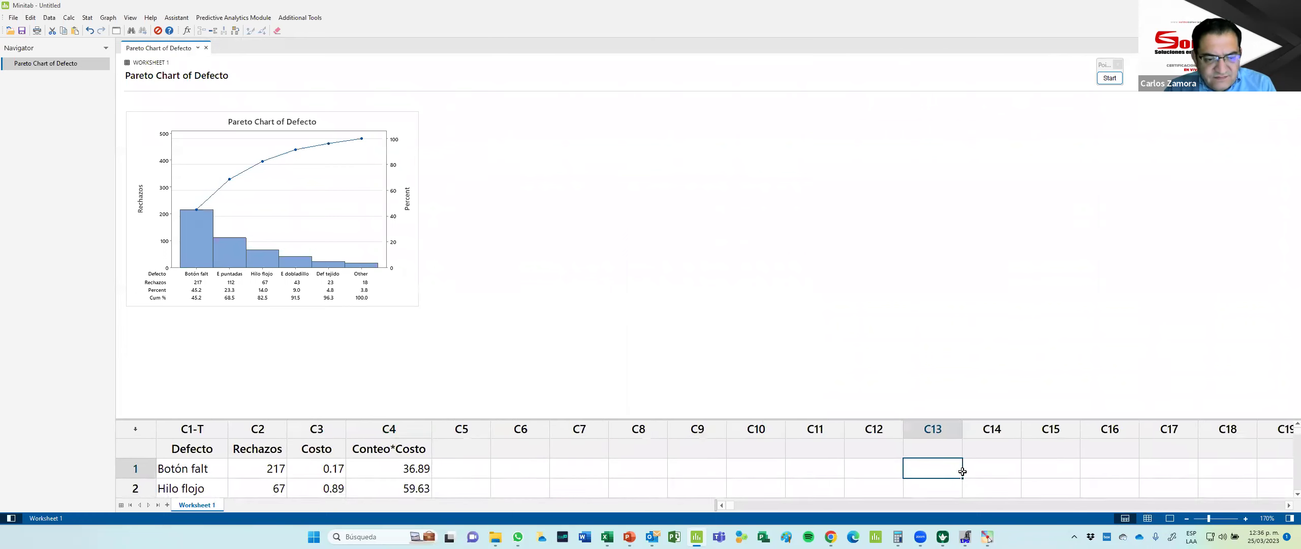
scroll(962, 471, down, 3)
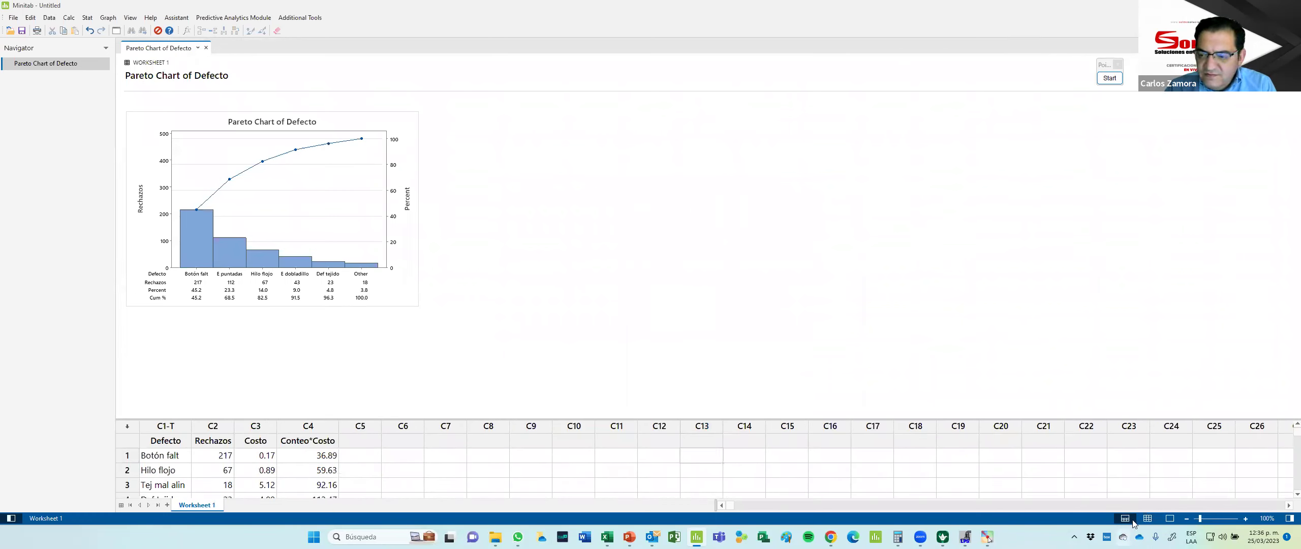
click(1170, 518)
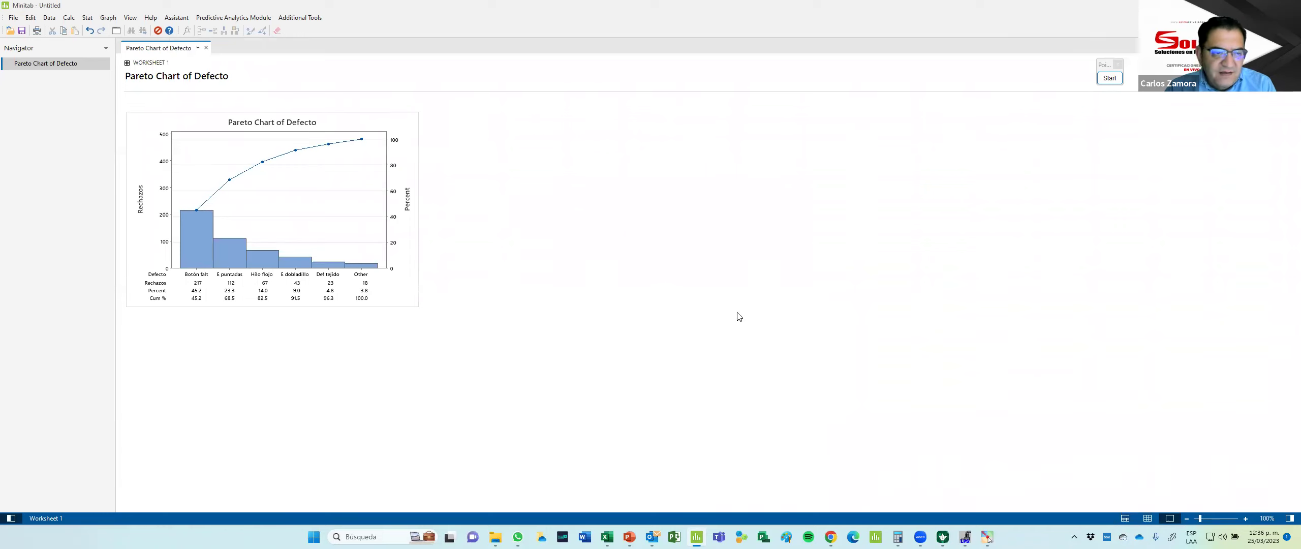
scroll(738, 317, up, 2)
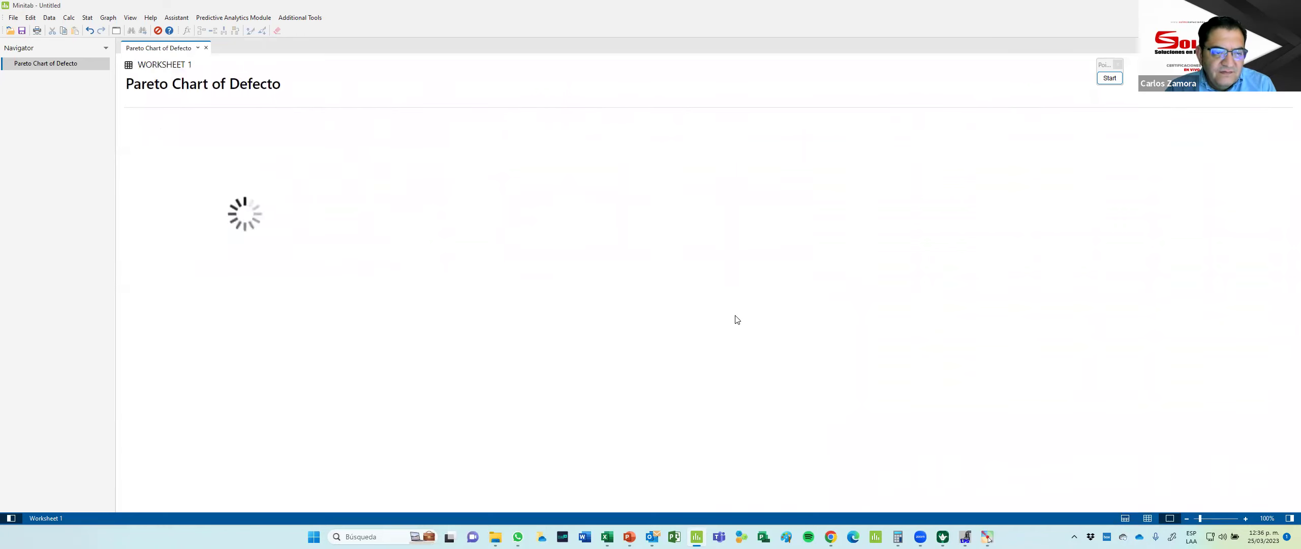
scroll(737, 319, up, 2)
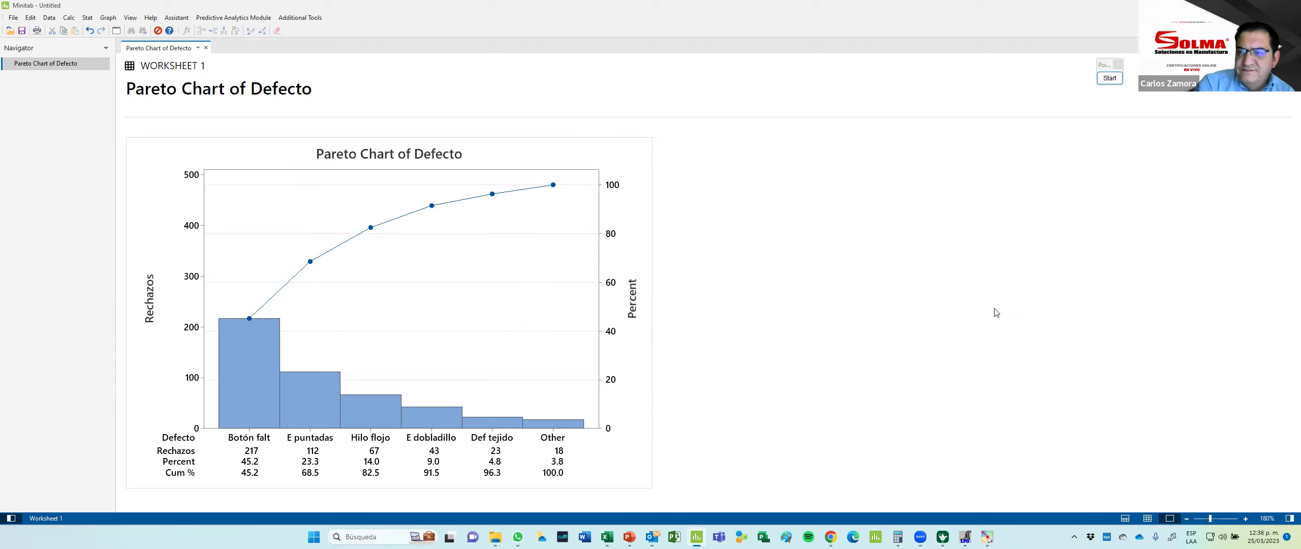
Step: Switch to Excel to review the Rechazos values in B2:B7, and return to the Pareto chart in Minitab
click(1103, 68)
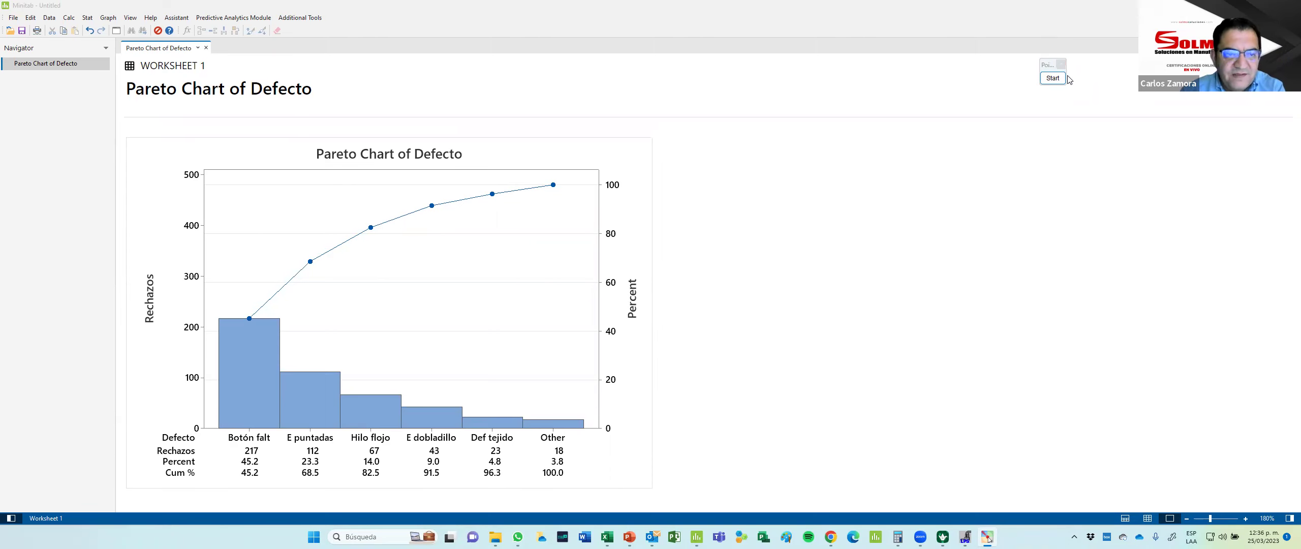
key(alt+Tab)
key(alt+Tab)
key(alt+Tab)
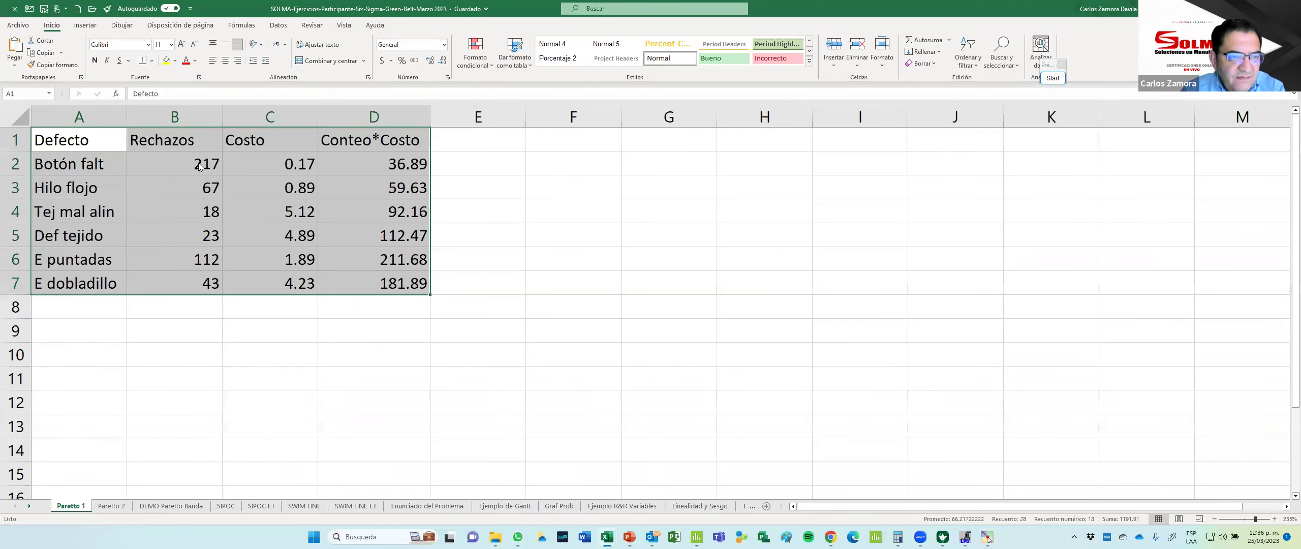
drag(203, 164, 212, 292)
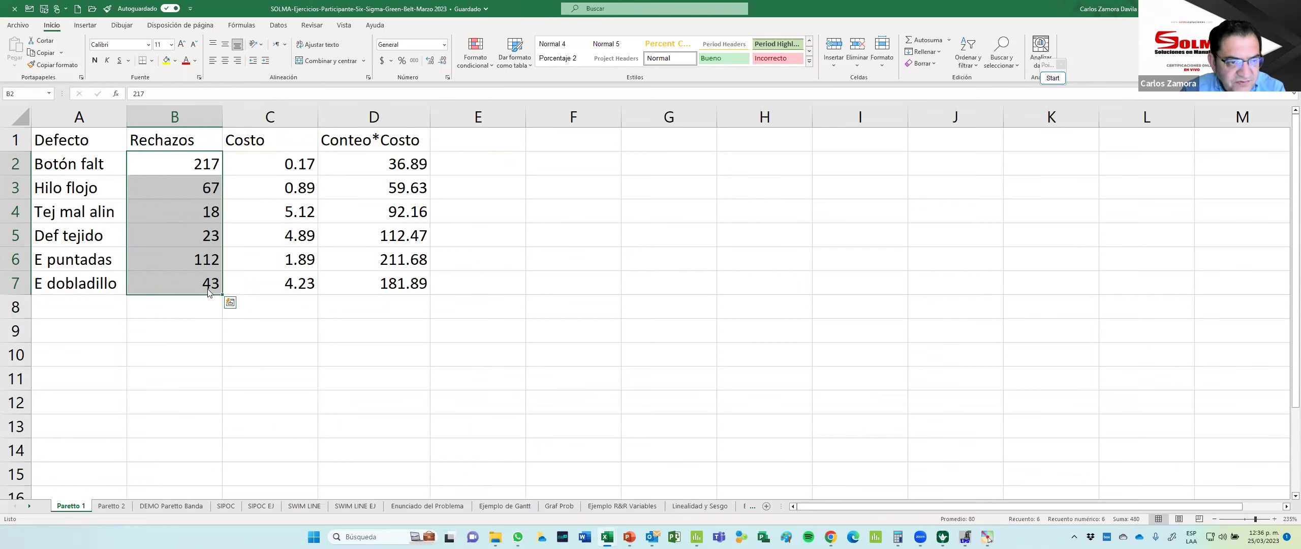
key(alt+Tab)
key(alt+Tab)
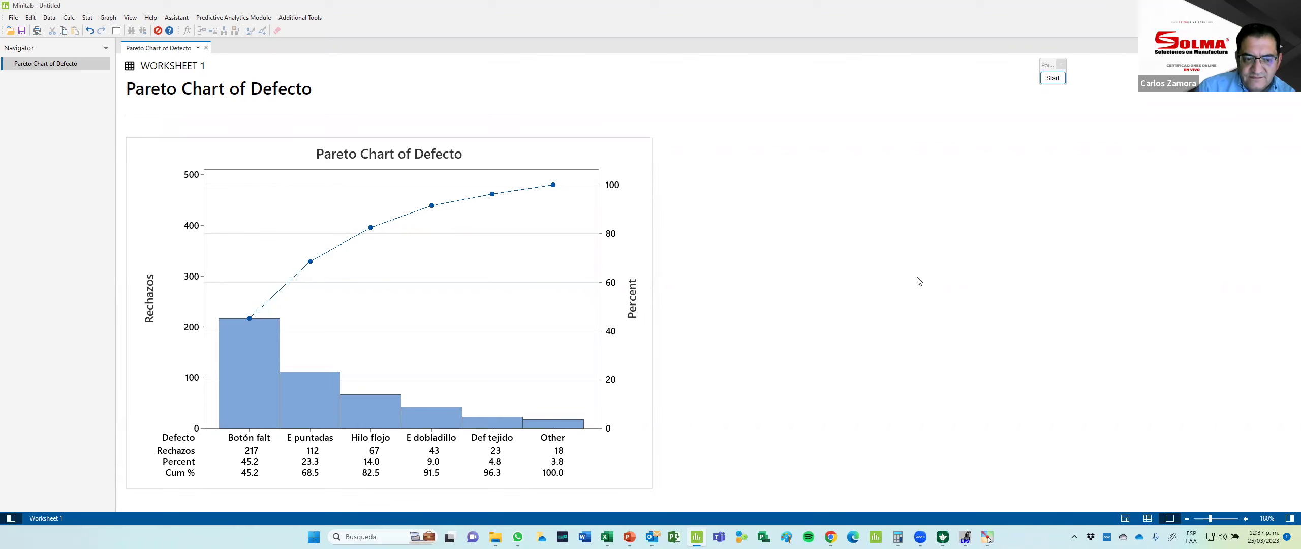
Step: Annotate the chart with red boxes around Botón falt and E puntadas, their percentages and the E puntadas cumulative percentage
click(1052, 78)
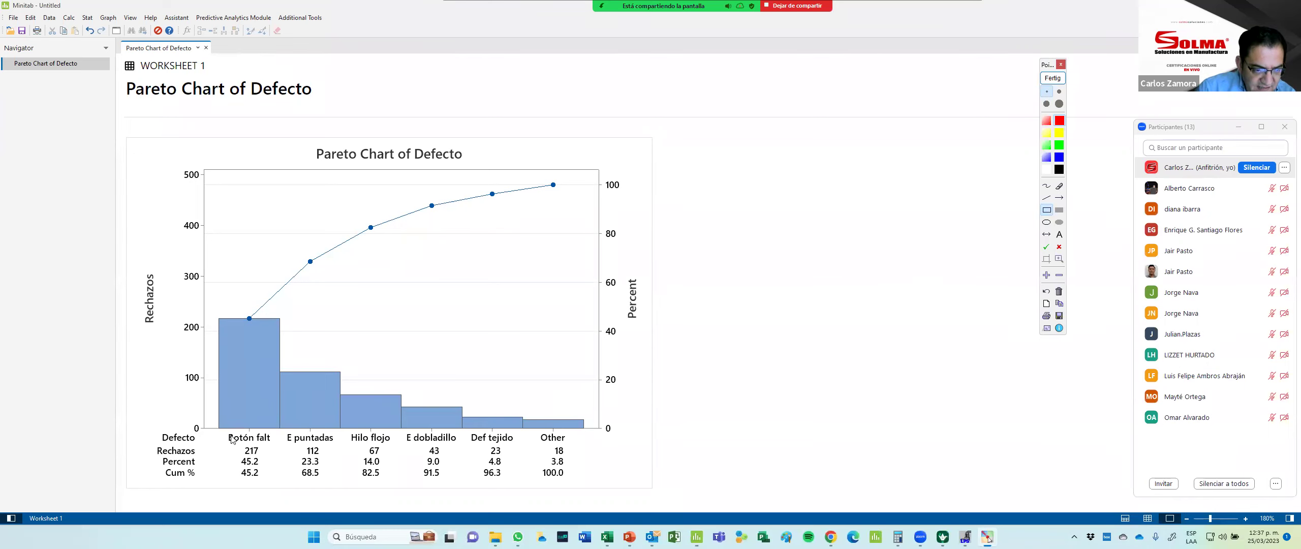
mouse_move(220, 424)
mouse_down()
mouse_move(347, 451)
mouse_move(339, 440)
mouse_up()
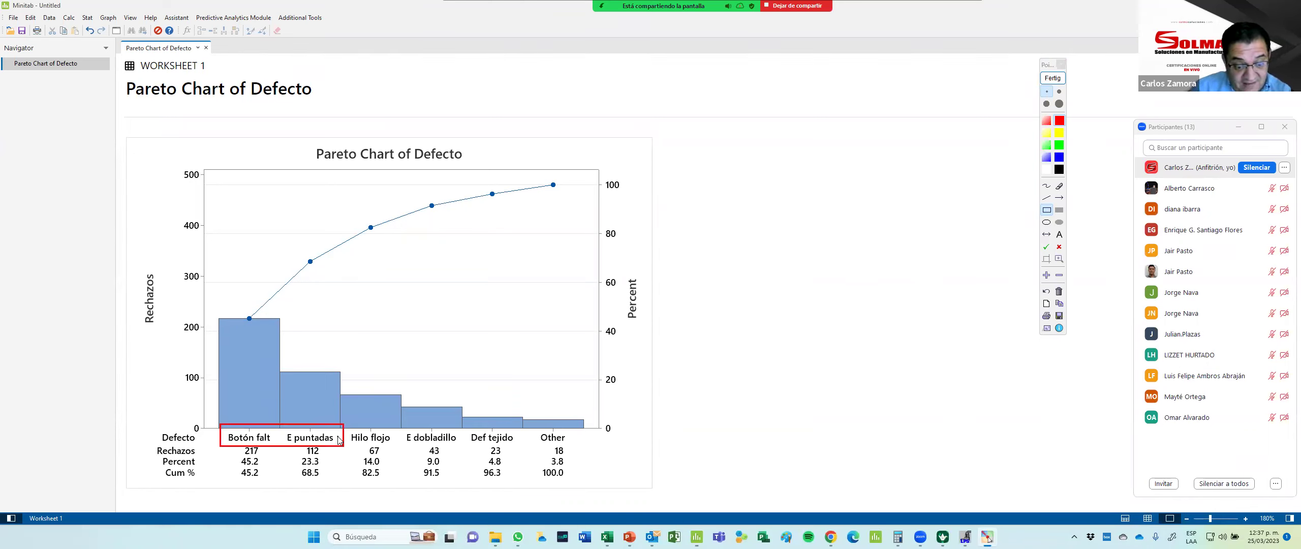
key(alt+Tab)
key(alt+Tab)
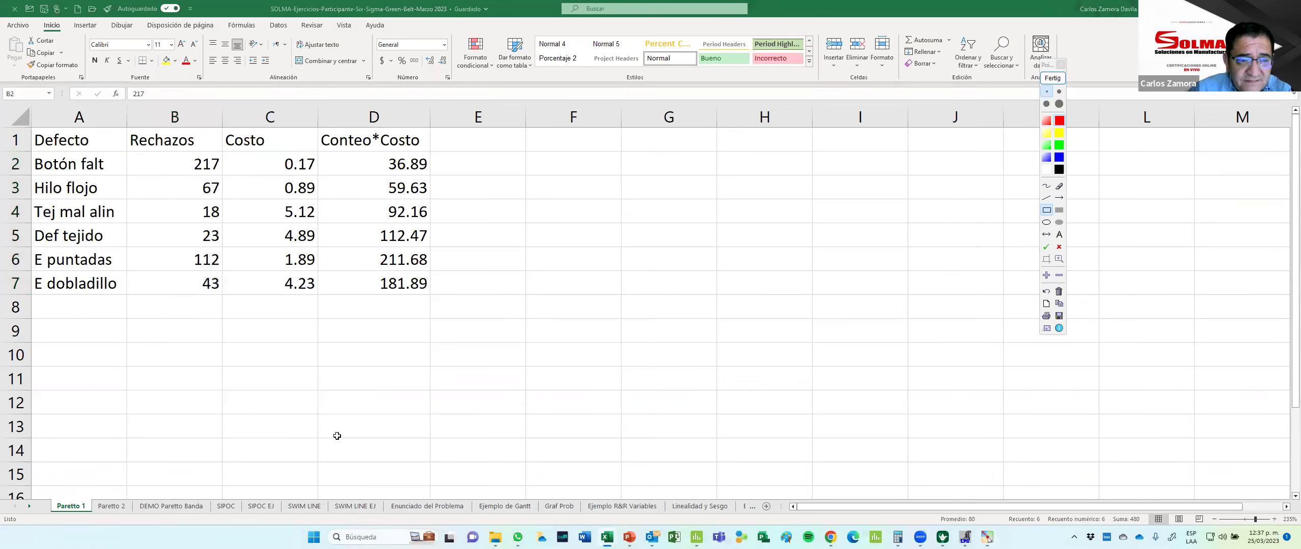
key(alt+Tab)
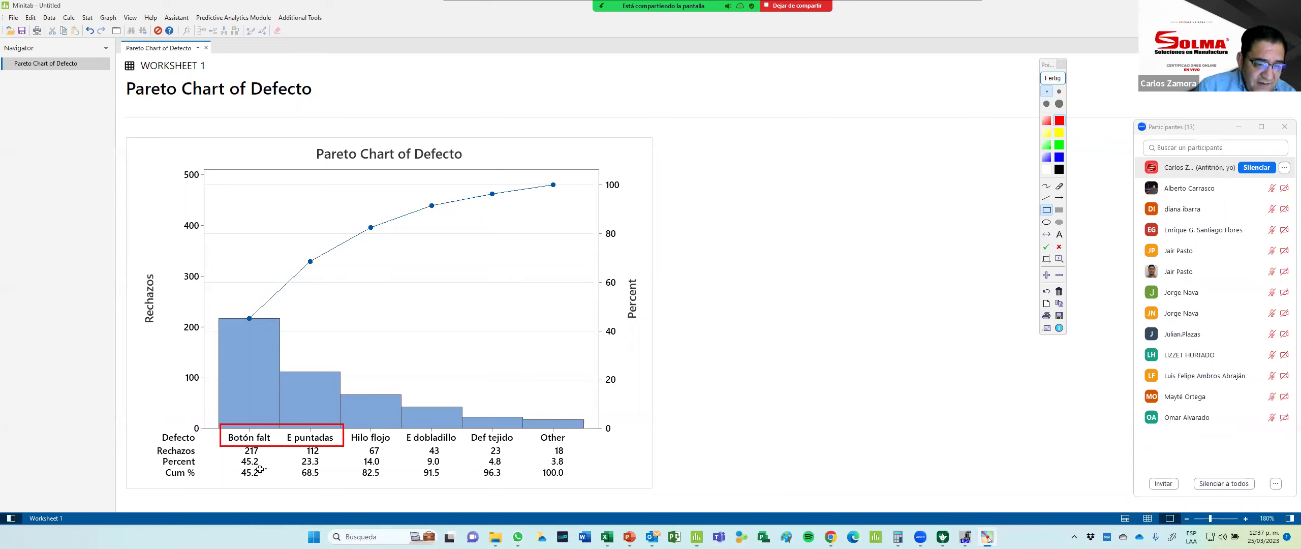
drag(235, 454, 325, 467)
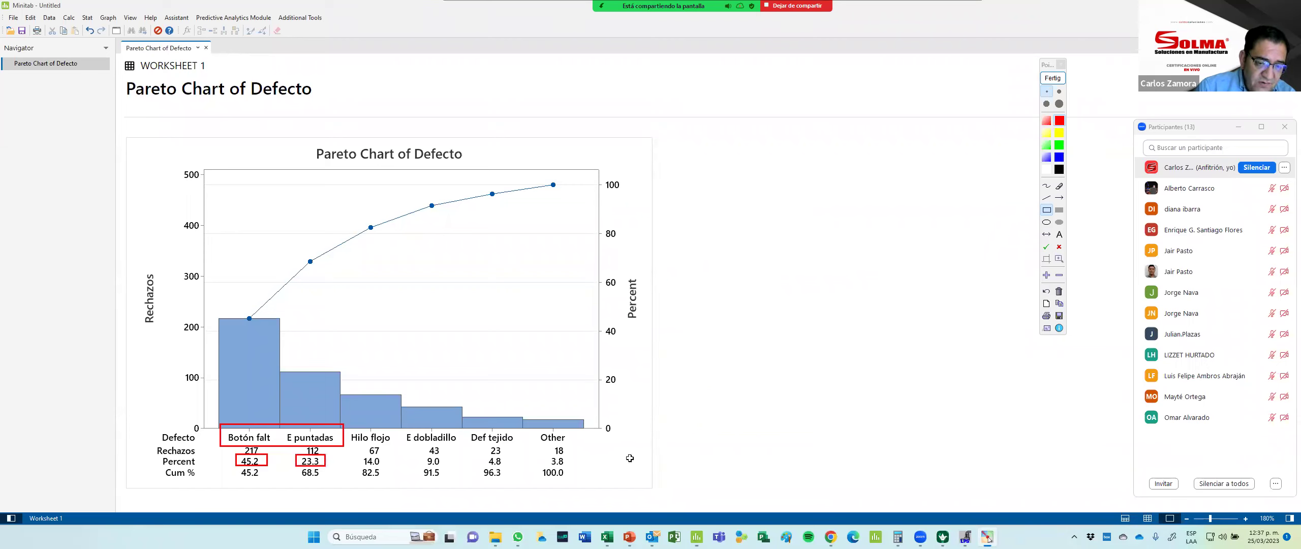
drag(297, 467, 325, 478)
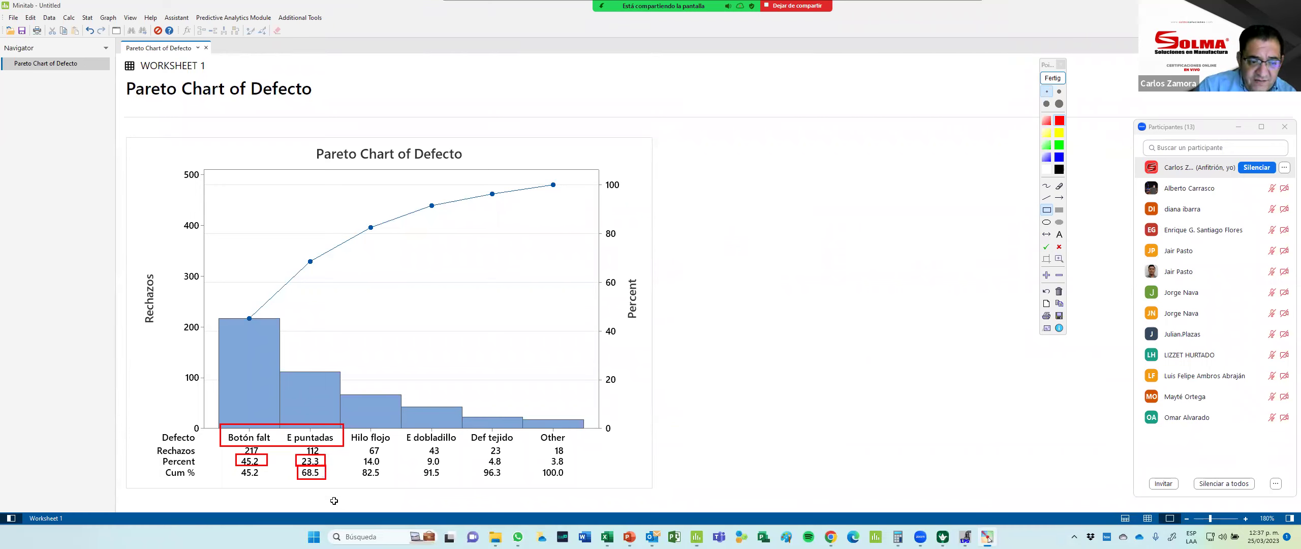
Step: Outline the Hilo flojo label, its percentage and its cumulative percentage in red on the Pareto chart
mouse_move(346, 420)
mouse_down()
mouse_move(342, 431)
mouse_move(399, 444)
mouse_up()
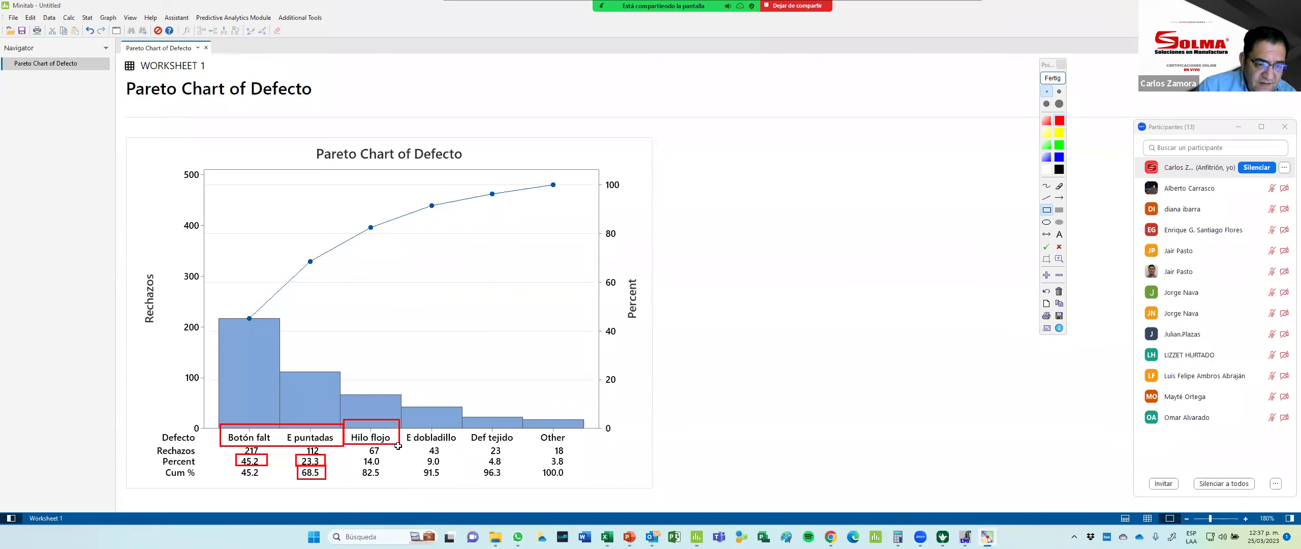
drag(358, 454, 388, 467)
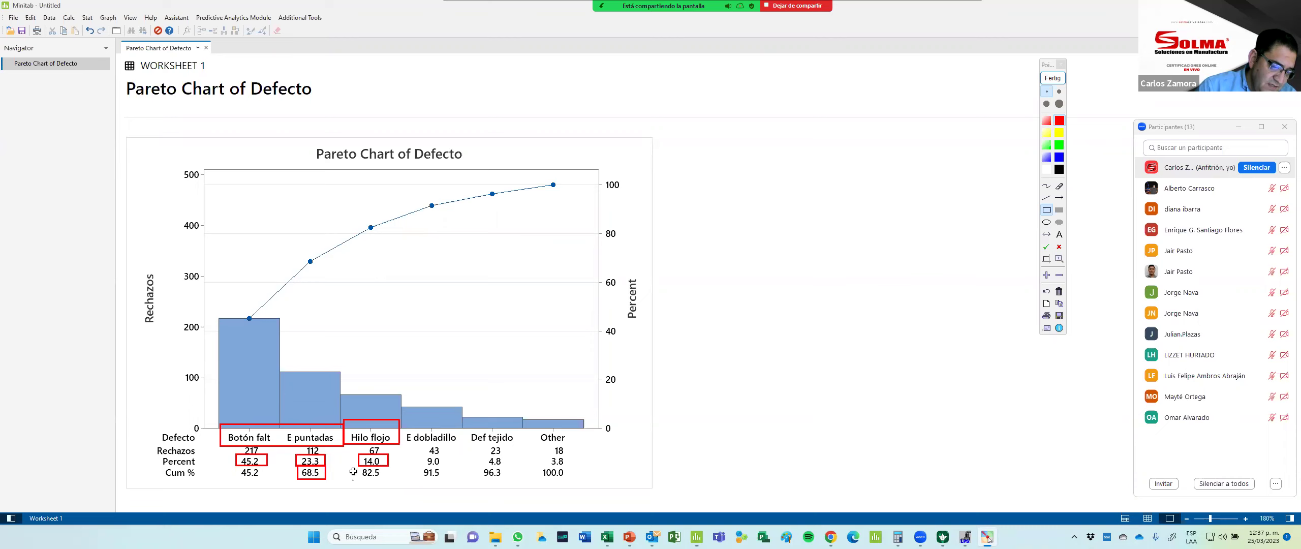
drag(357, 463, 388, 481)
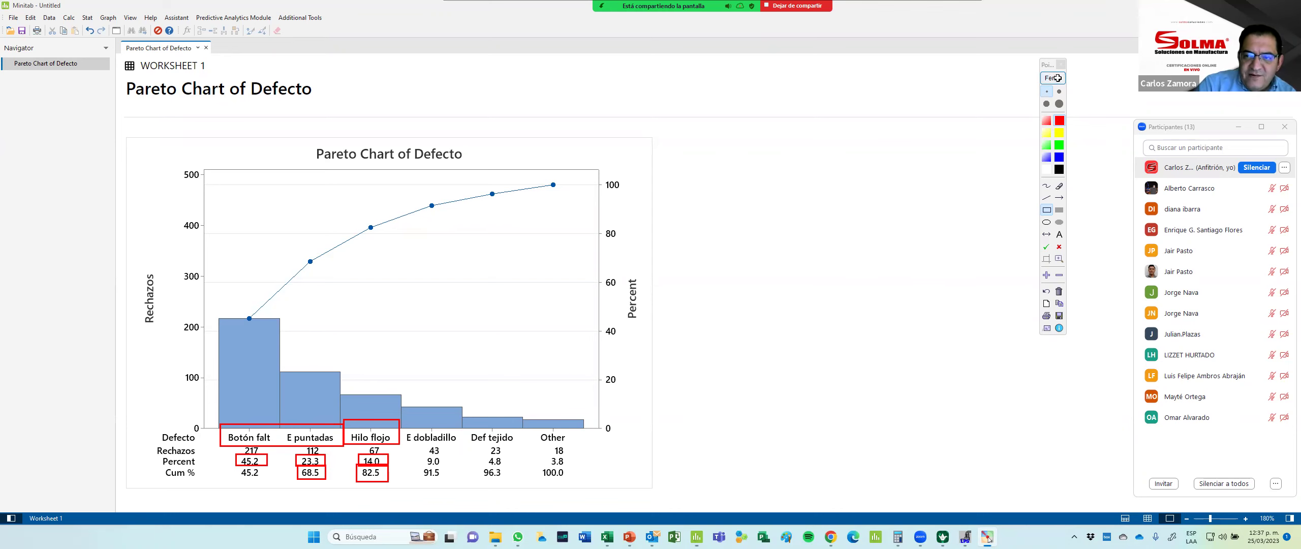
Step: End the screen annotation, check the defect table in Excel and return to the Pareto chart in Minitab
key(alt+Tab)
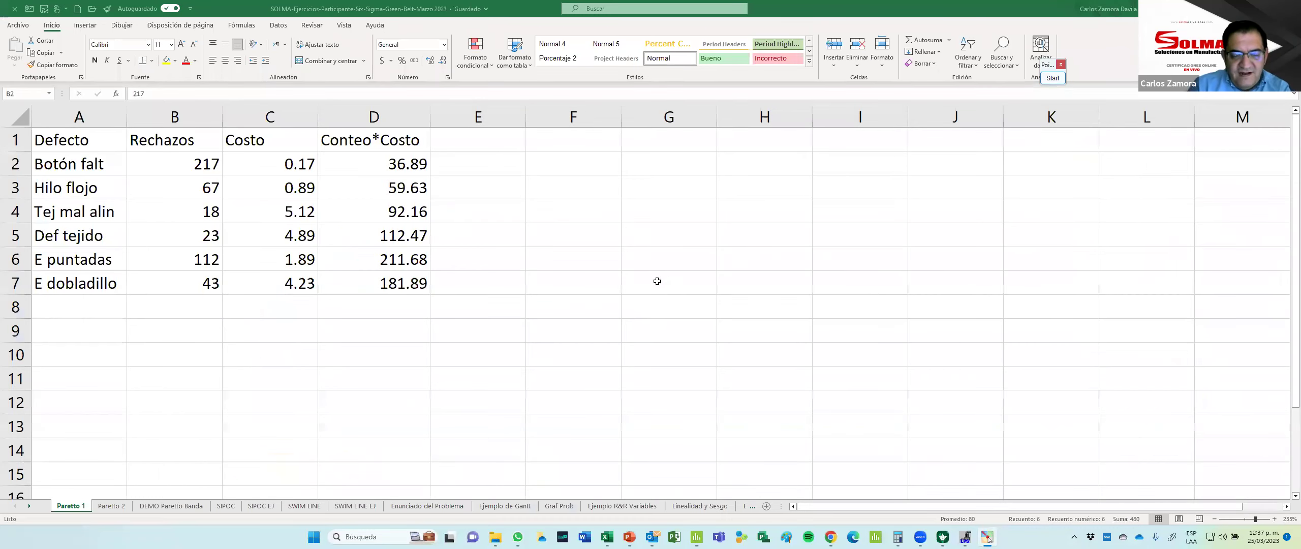
key(alt+Tab)
key(alt+Tab)
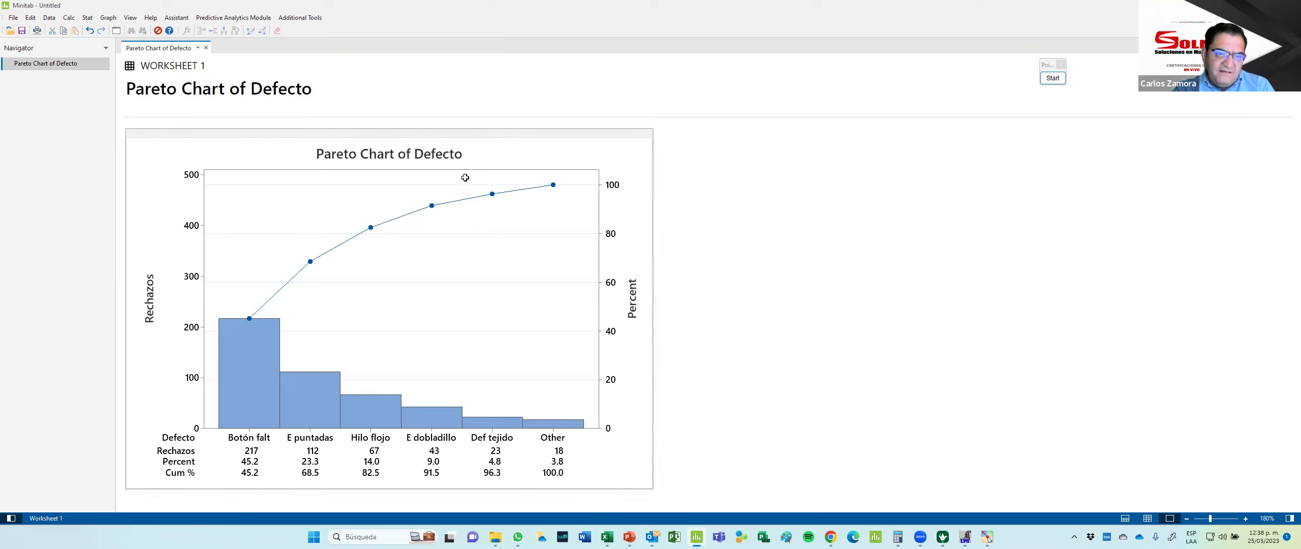
Step: Change the Pareto chart's title to "Pareto Chart Enero a marzo del 2023" and apply it to the graph
double_click(441, 306)
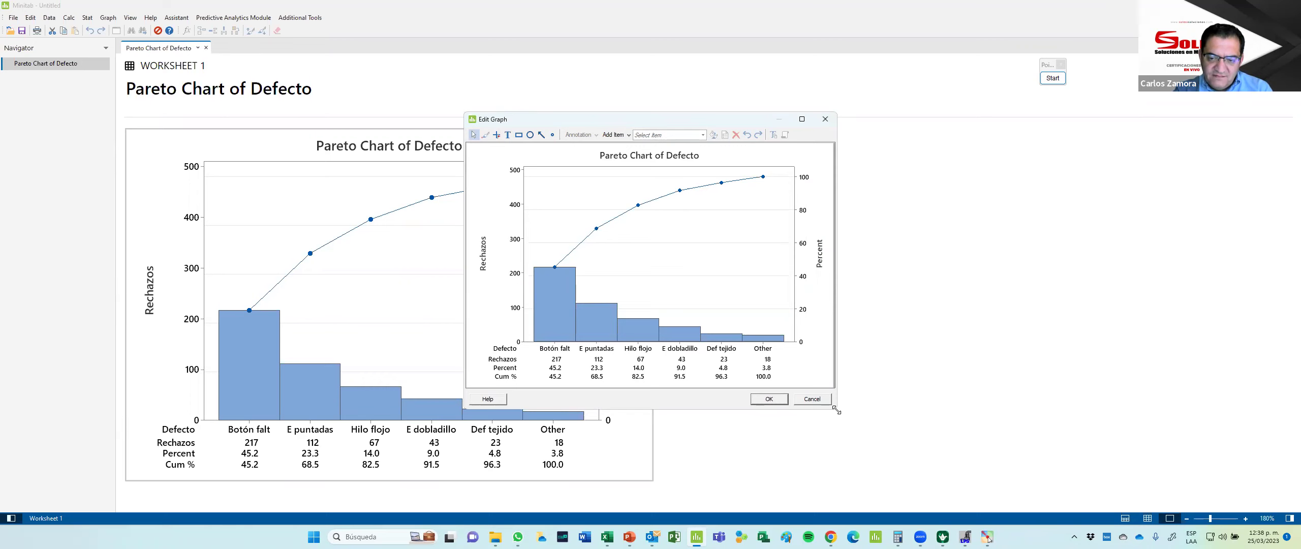
drag(835, 409, 910, 458)
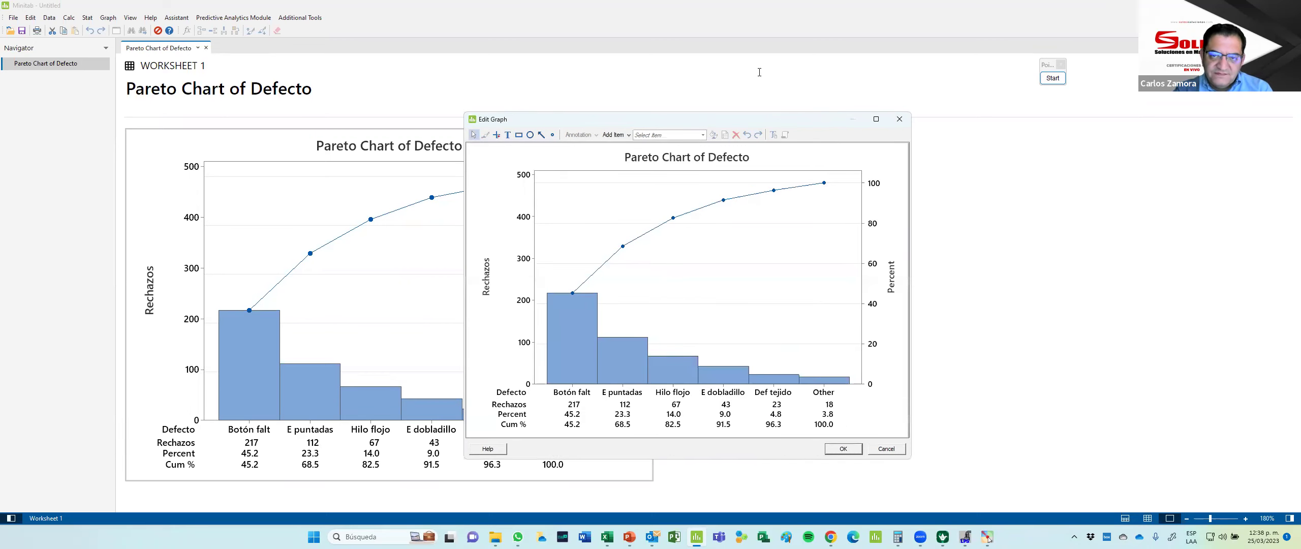
drag(723, 113, 699, 88)
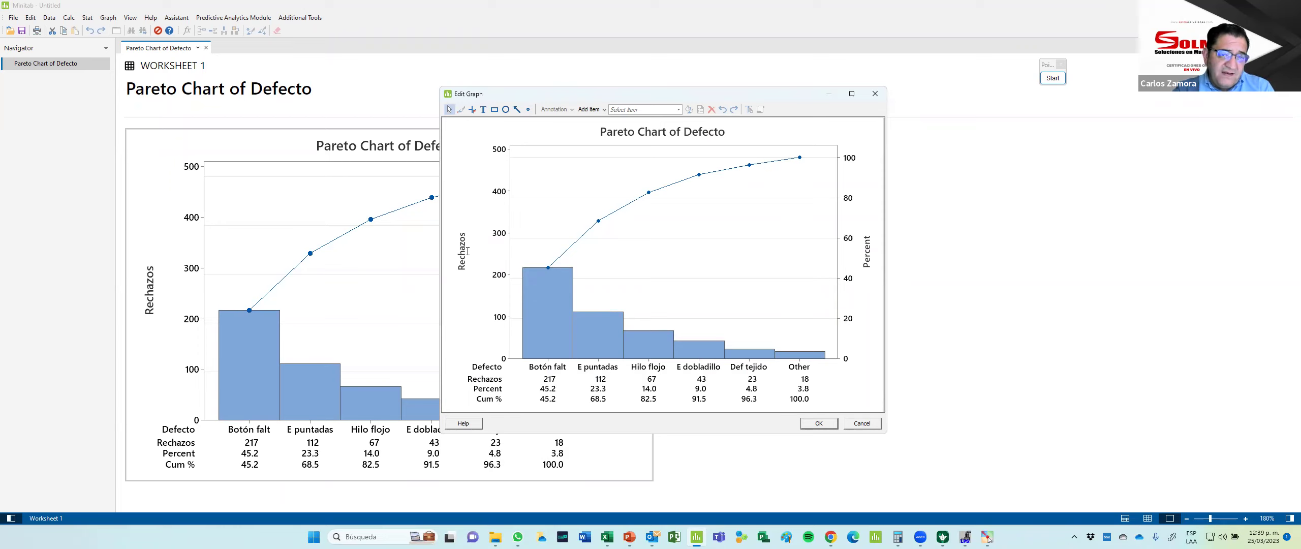
double_click(702, 133)
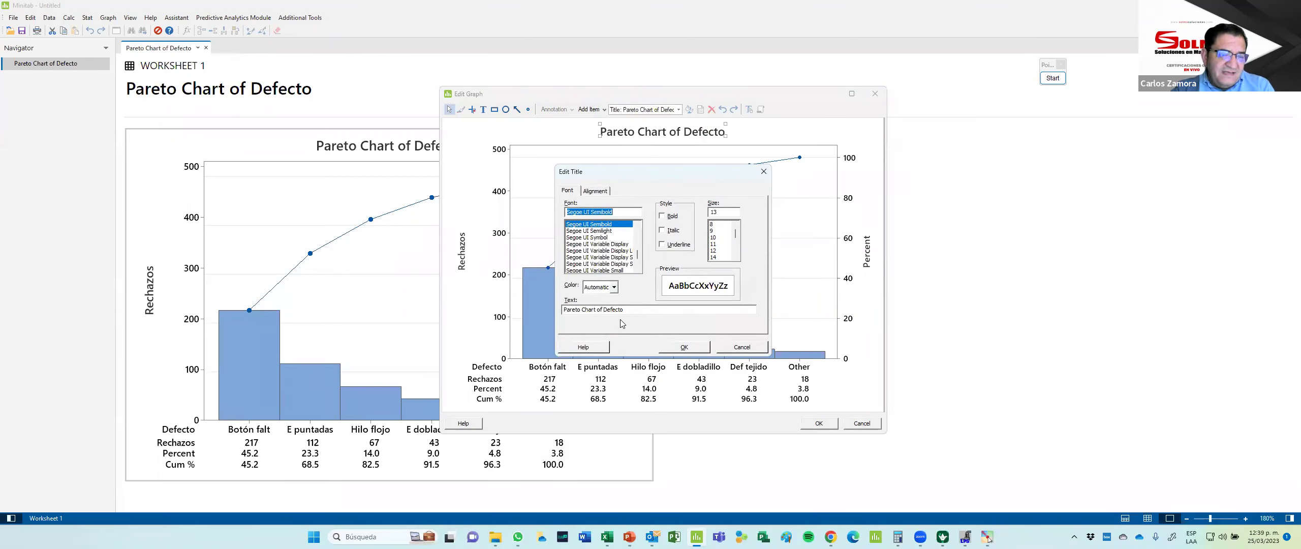
click(630, 309)
key(BackSpace)
key(BackSpace)
key(BackSpace)
key(BackSpace)
key(BackSpace)
key(BackSpace)
key(BackSpace)
key(BackSpace)
key(BackSpace)
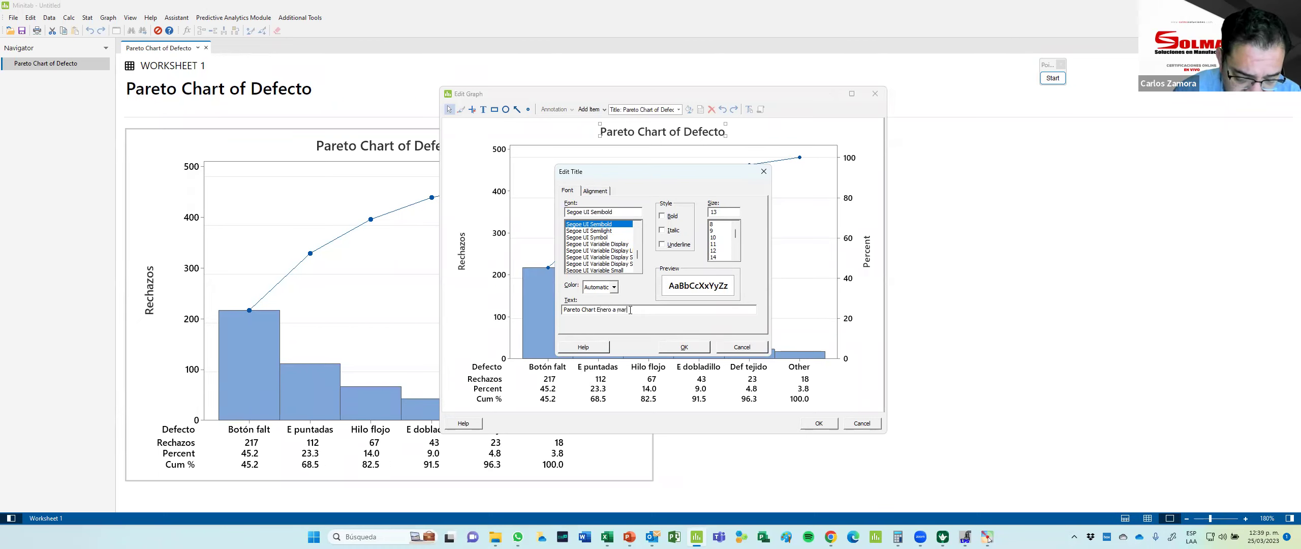
text(o del 2023)
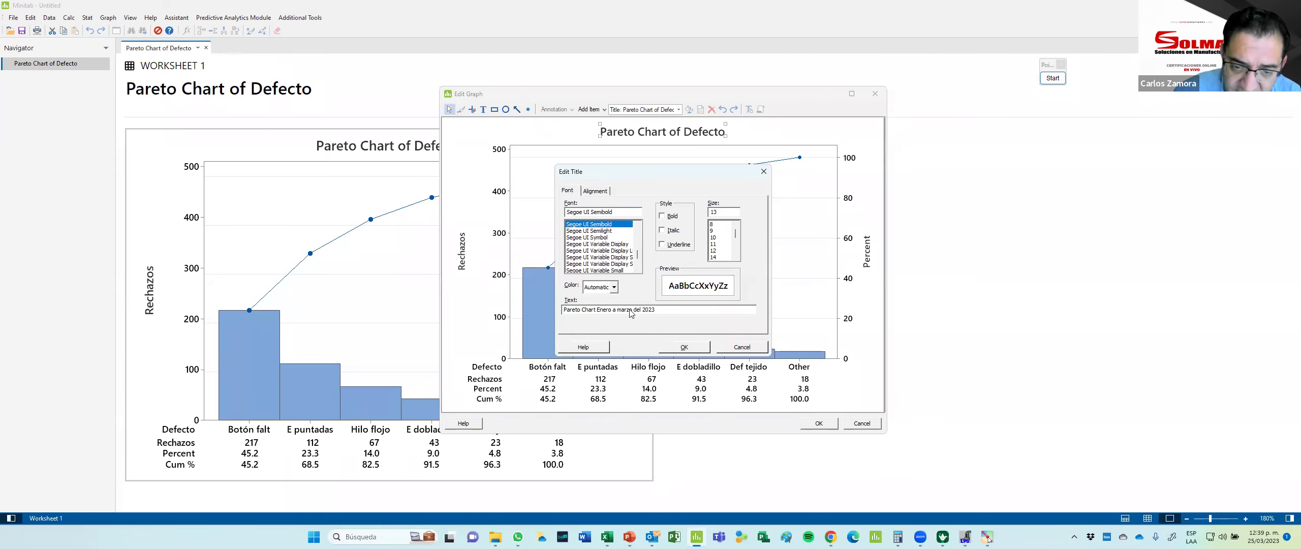
key(Return)
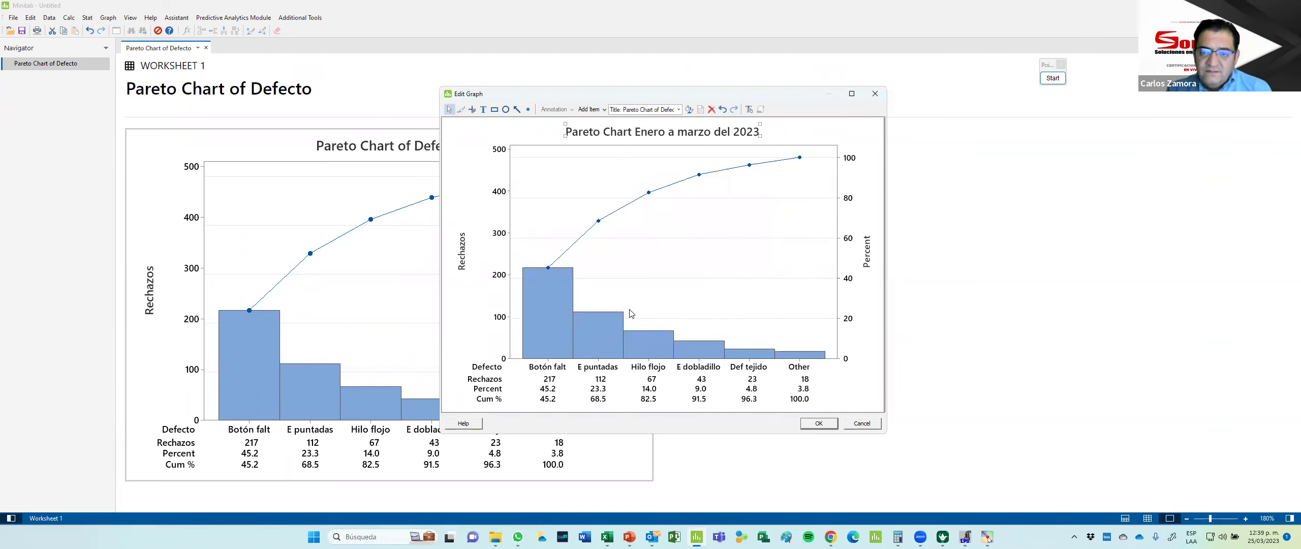
click(946, 355)
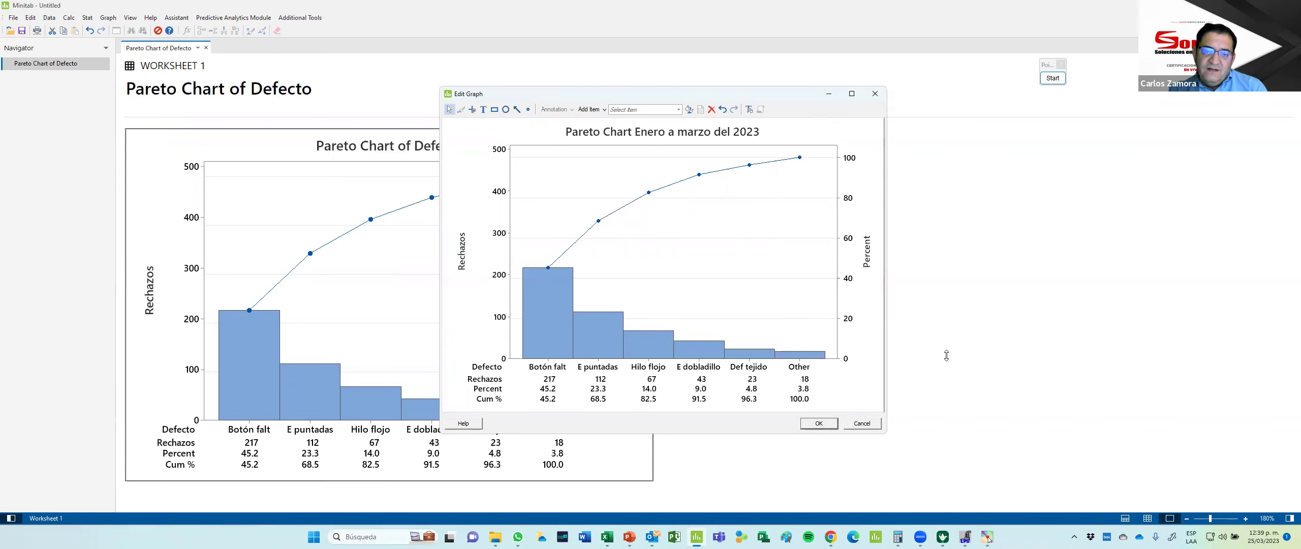
key(Return)
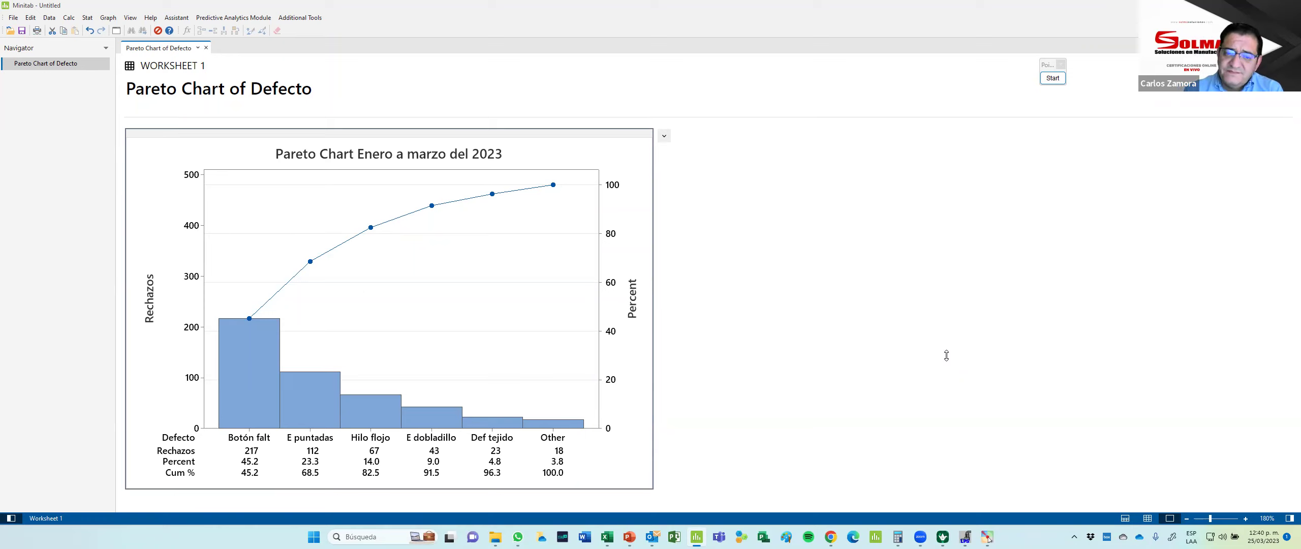
Step: Circle the Other category's bar and label and its percentage in red on the chart, and end the screen annotation
click(1052, 78)
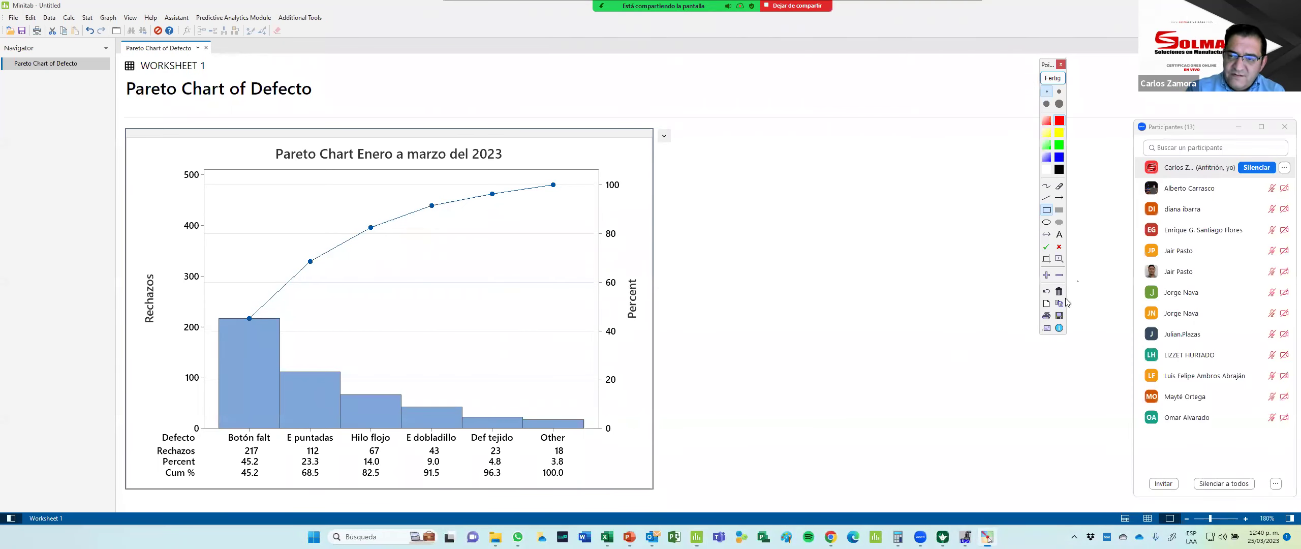
click(1046, 222)
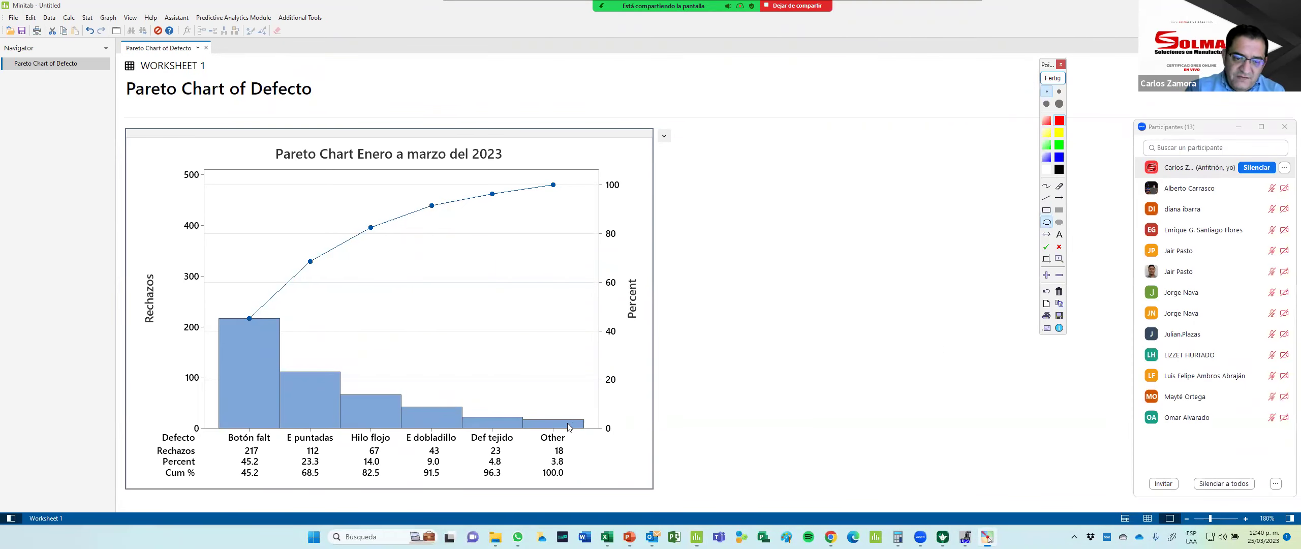
drag(529, 410, 582, 448)
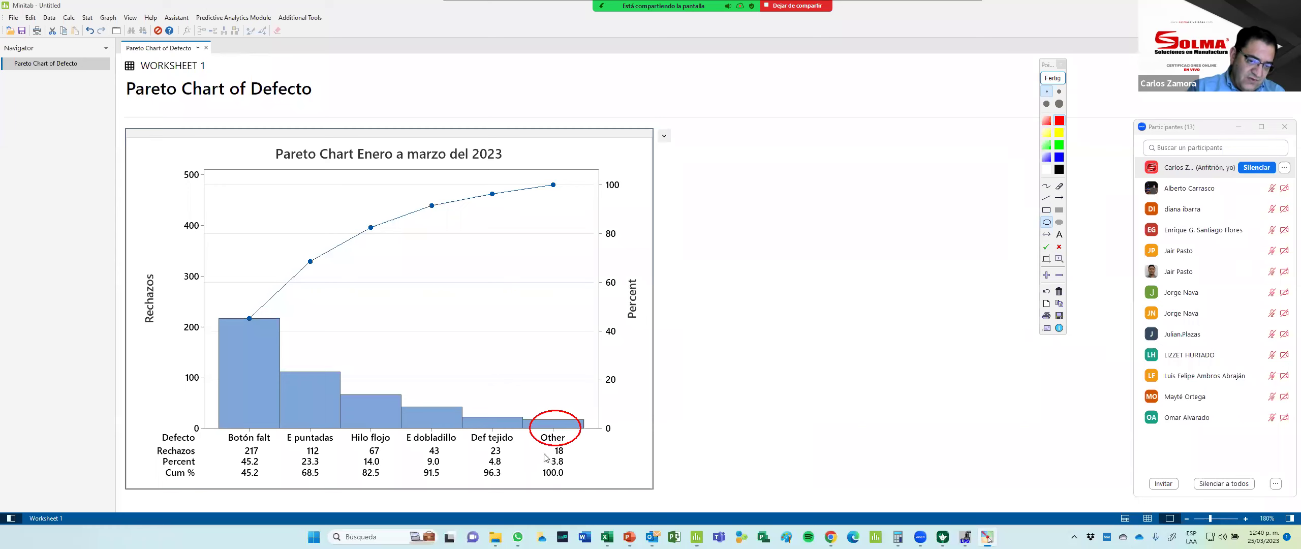
drag(541, 451, 576, 465)
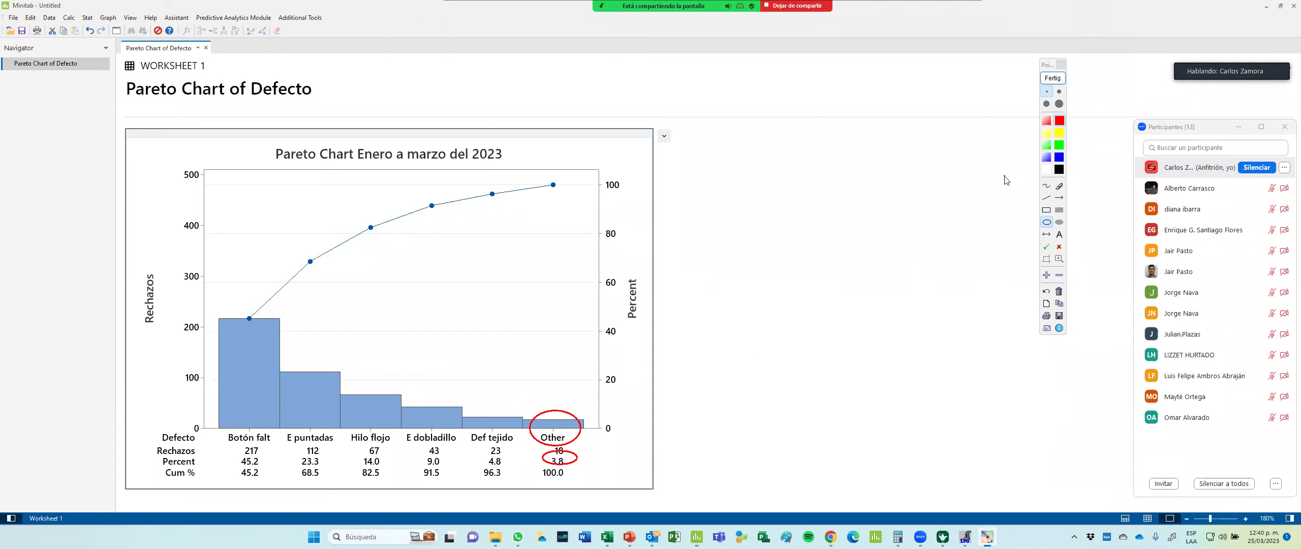
click(1053, 78)
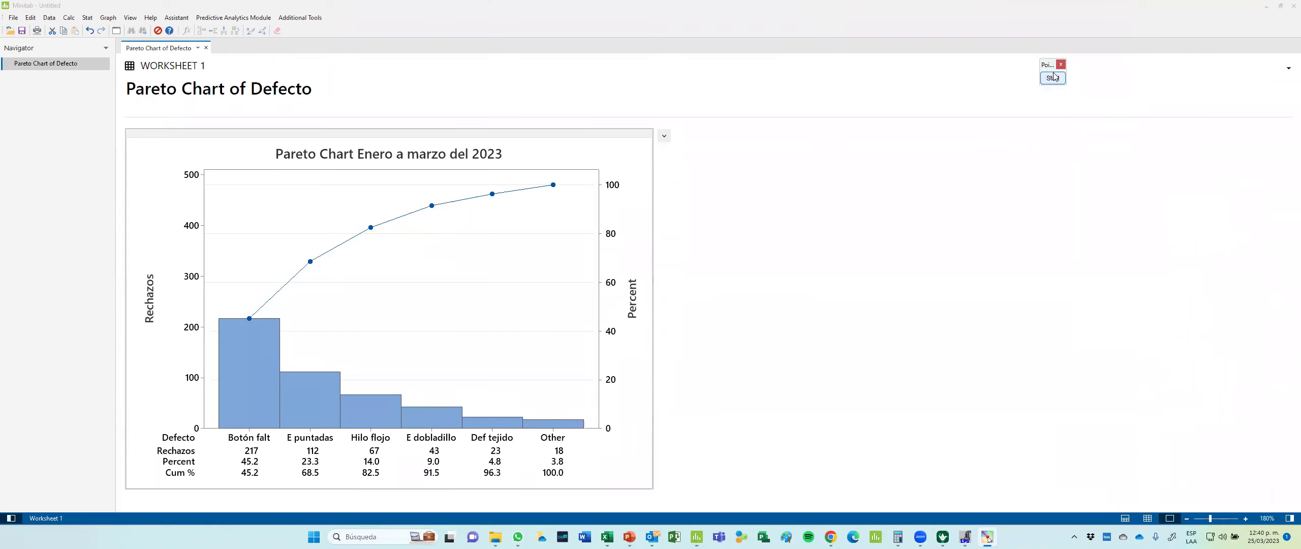
Step: Review the title settings of the Pareto chart in the graph editor and cancel out of the editor
double_click(438, 275)
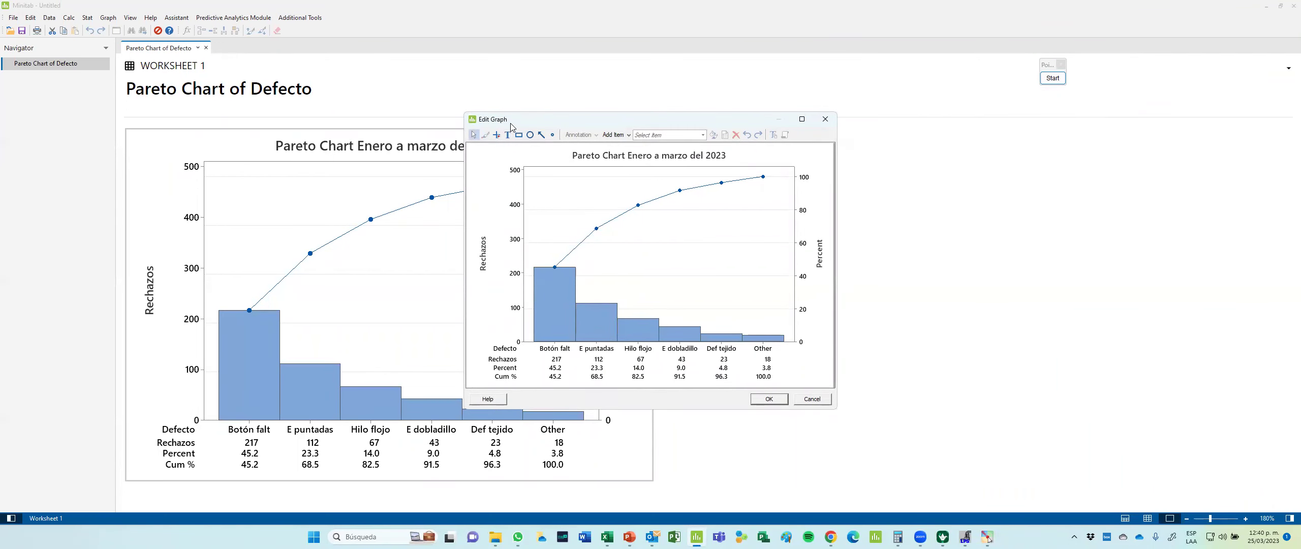
click(639, 154)
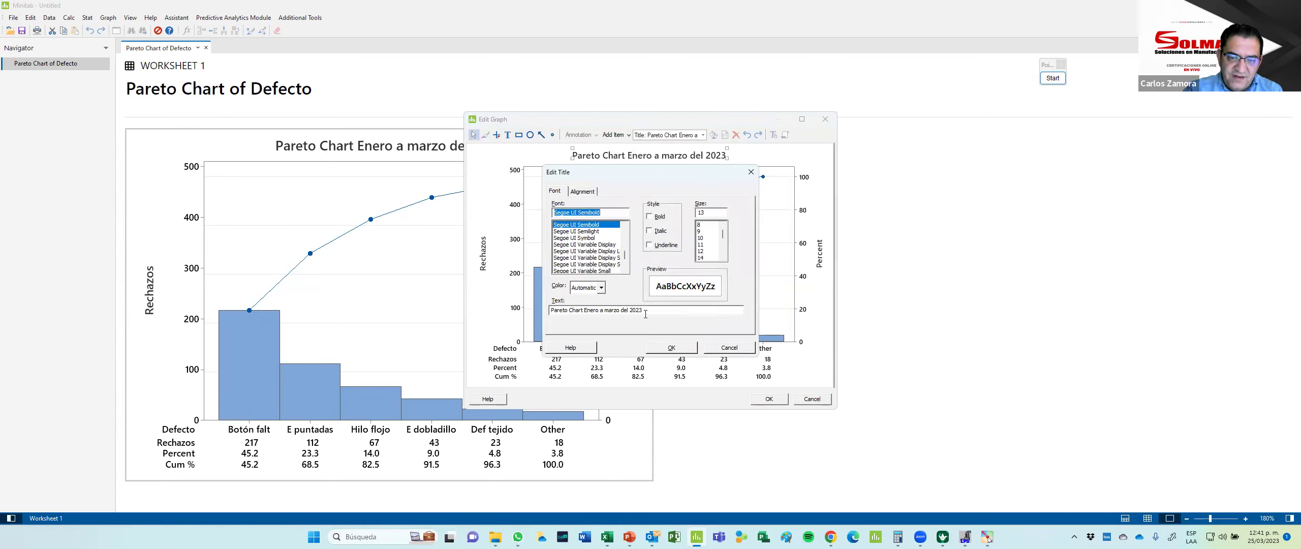
click(729, 348)
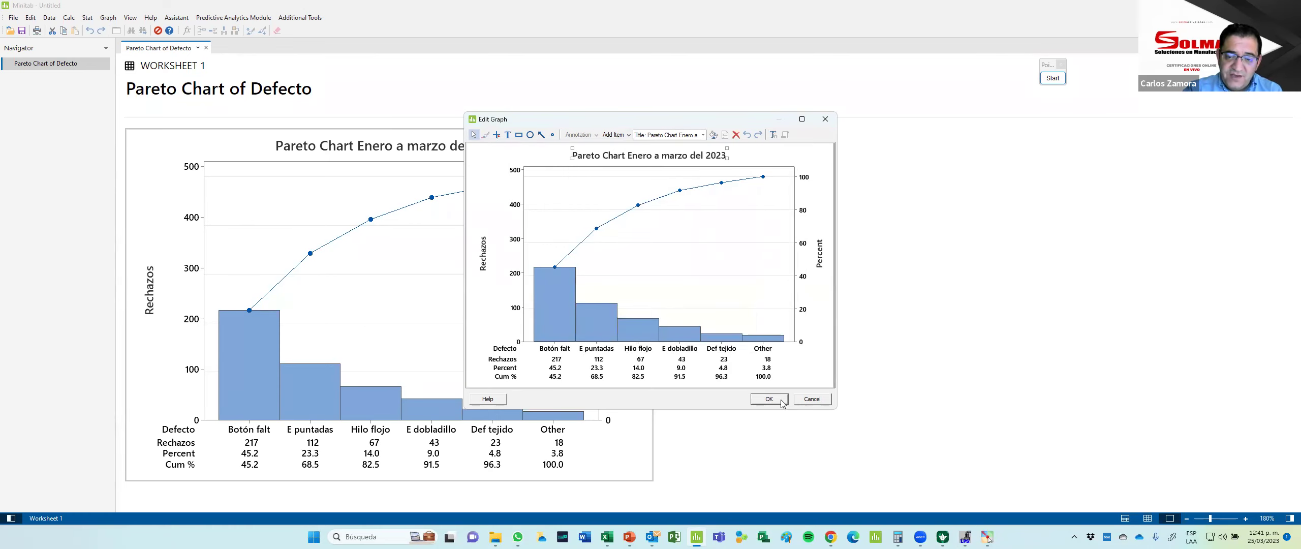
click(812, 400)
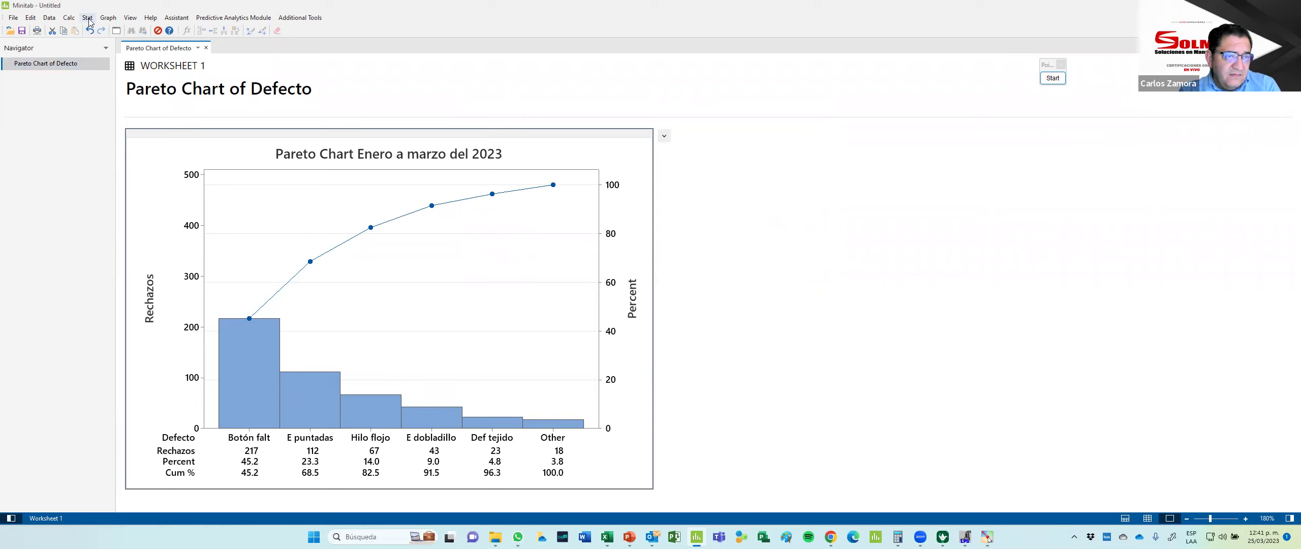
Step: Check the Minitab product version and license information, and close the information window
click(177, 18)
mouse_move(150, 20)
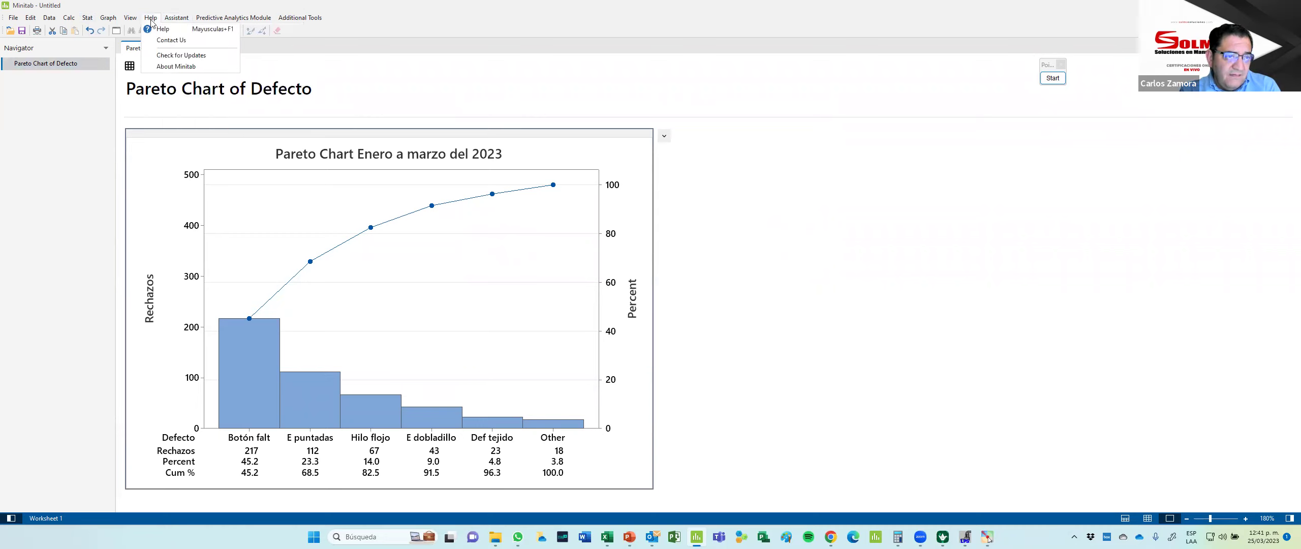
click(179, 68)
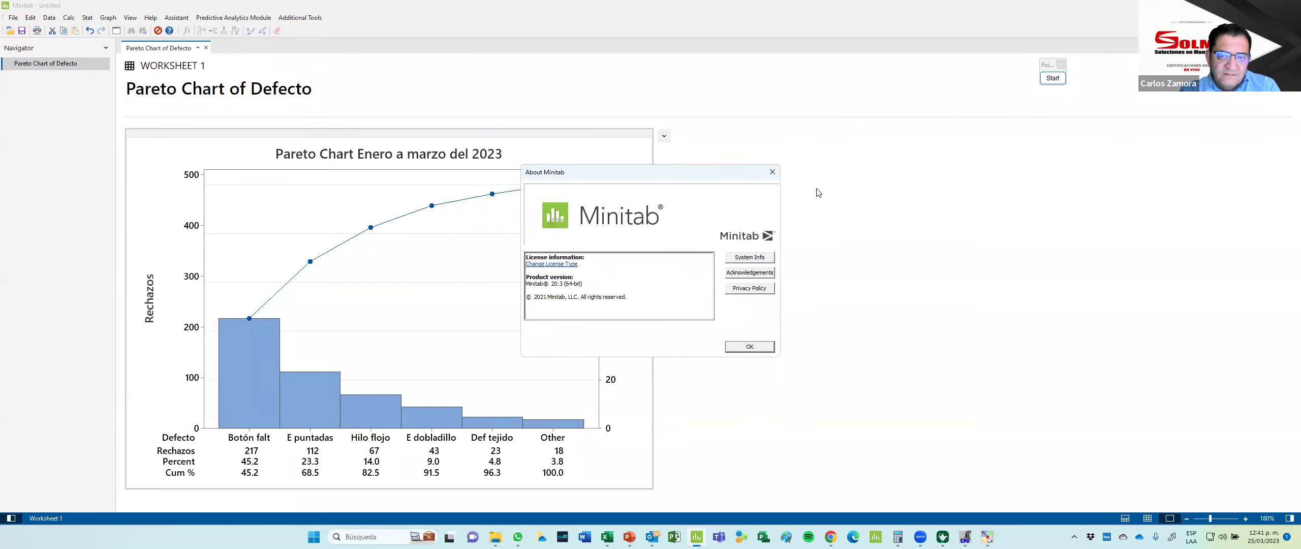
click(771, 171)
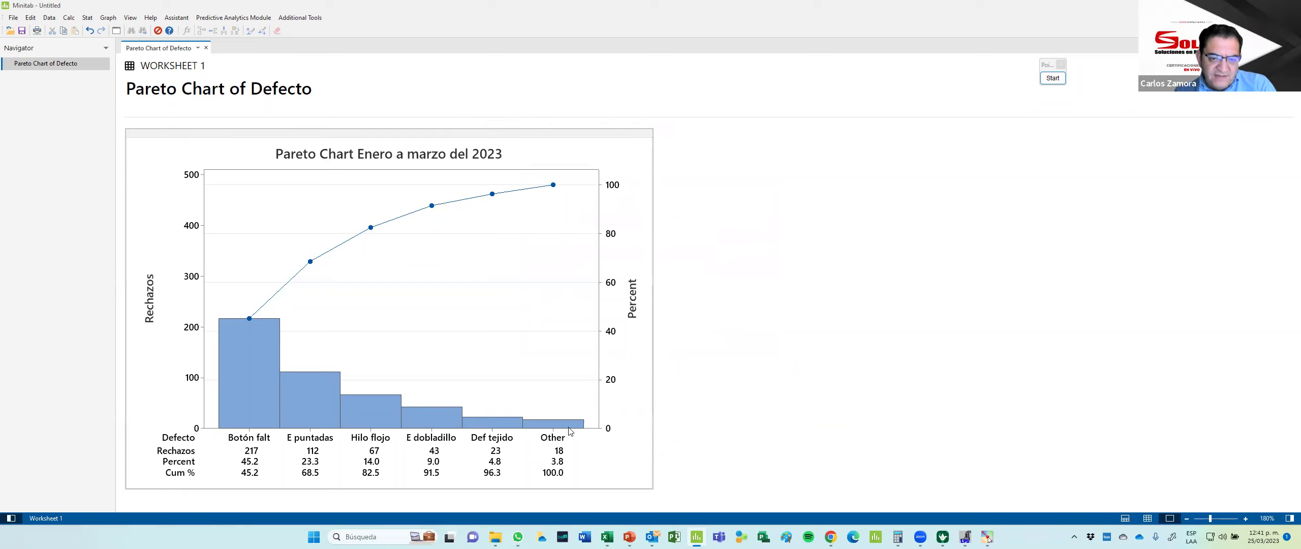
Step: Create a new Pareto chart of Defecto with Rechazos as frequencies, without combining the remaining defects into one category
mouse_move(533, 430)
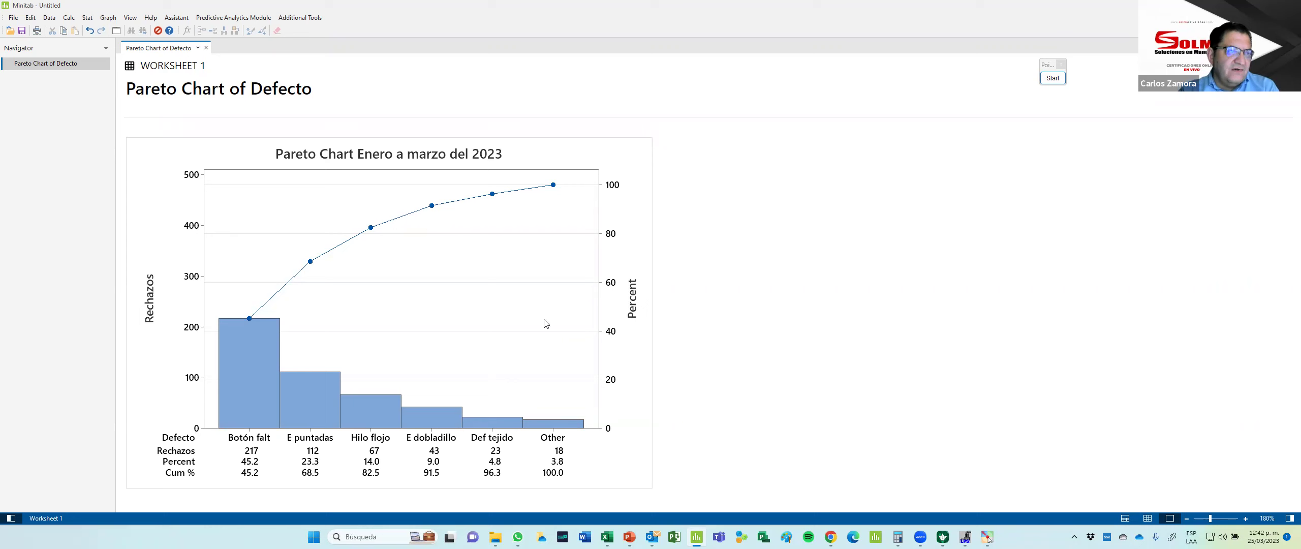
click(88, 17)
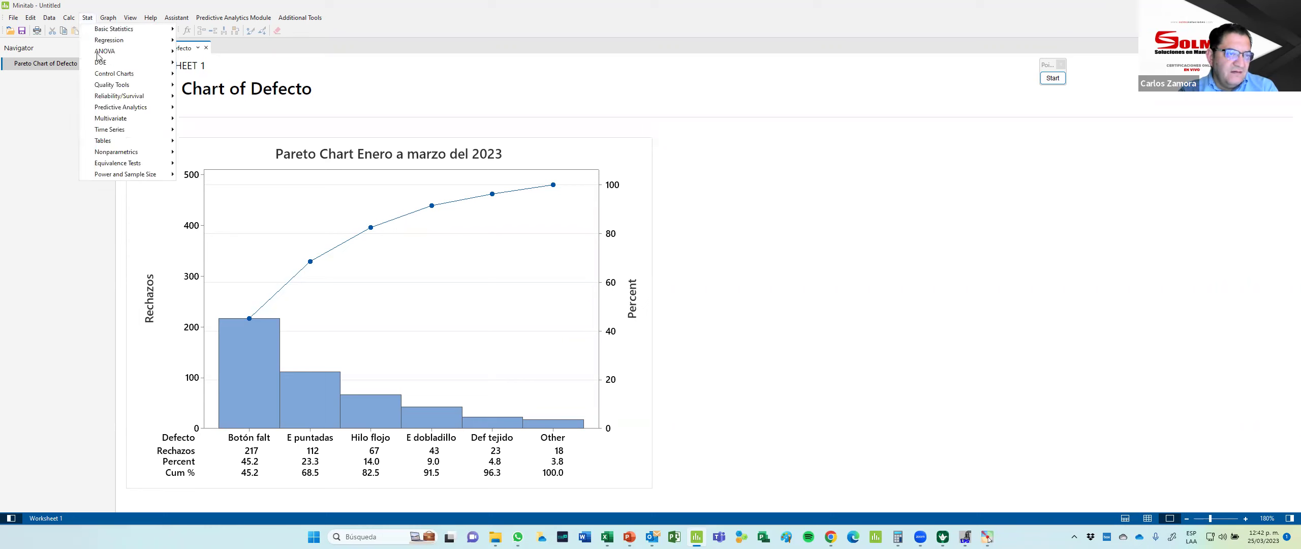
mouse_move(123, 87)
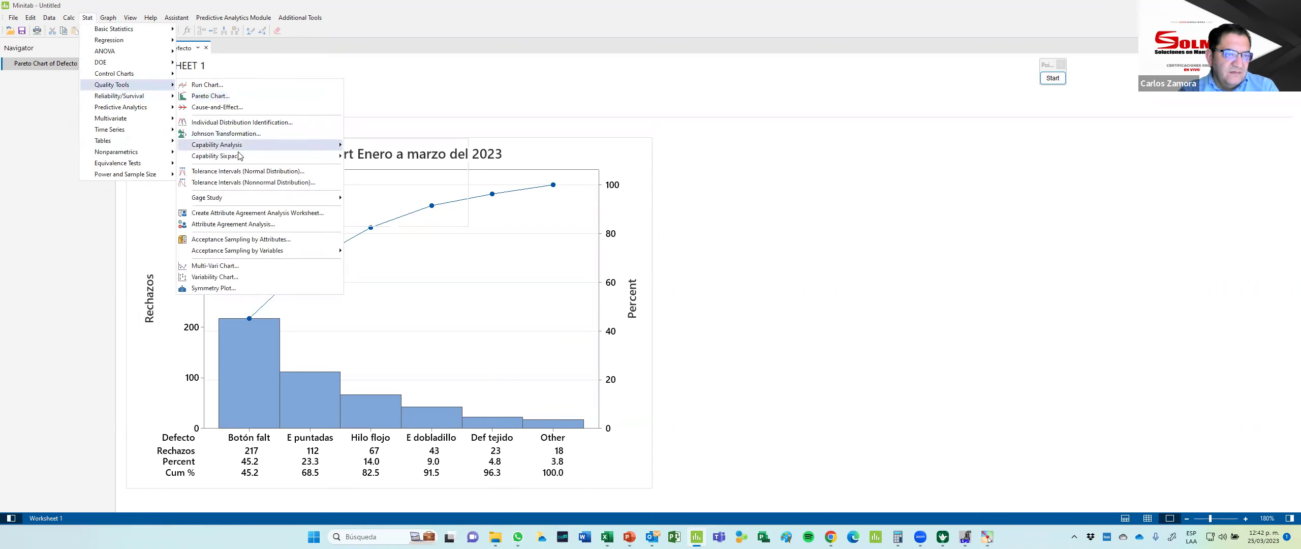
click(259, 96)
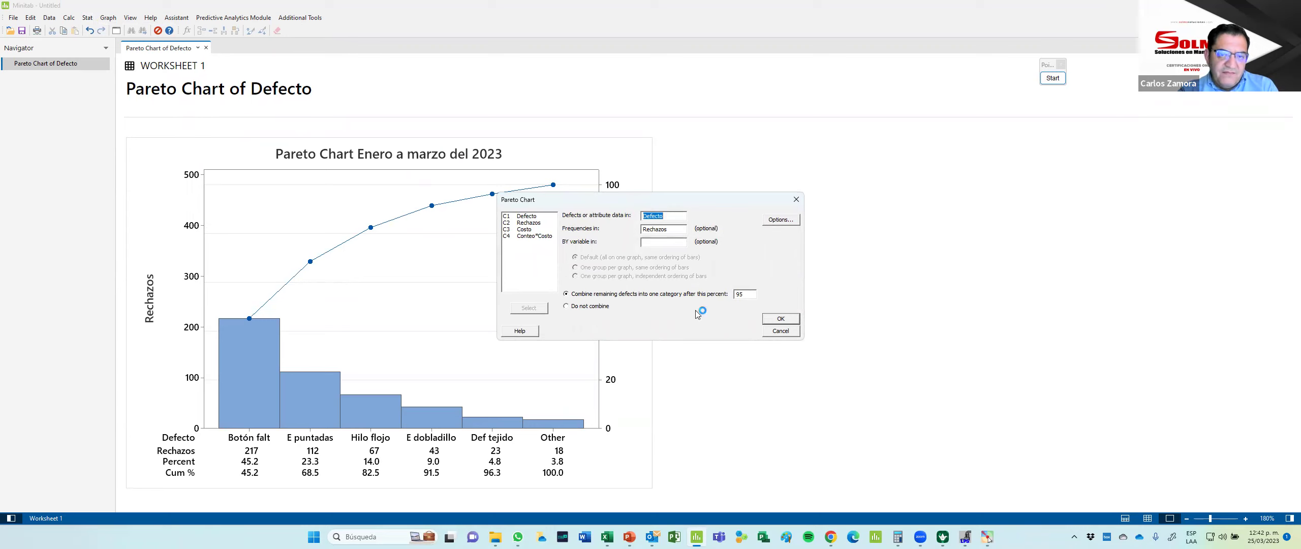
double_click(745, 295)
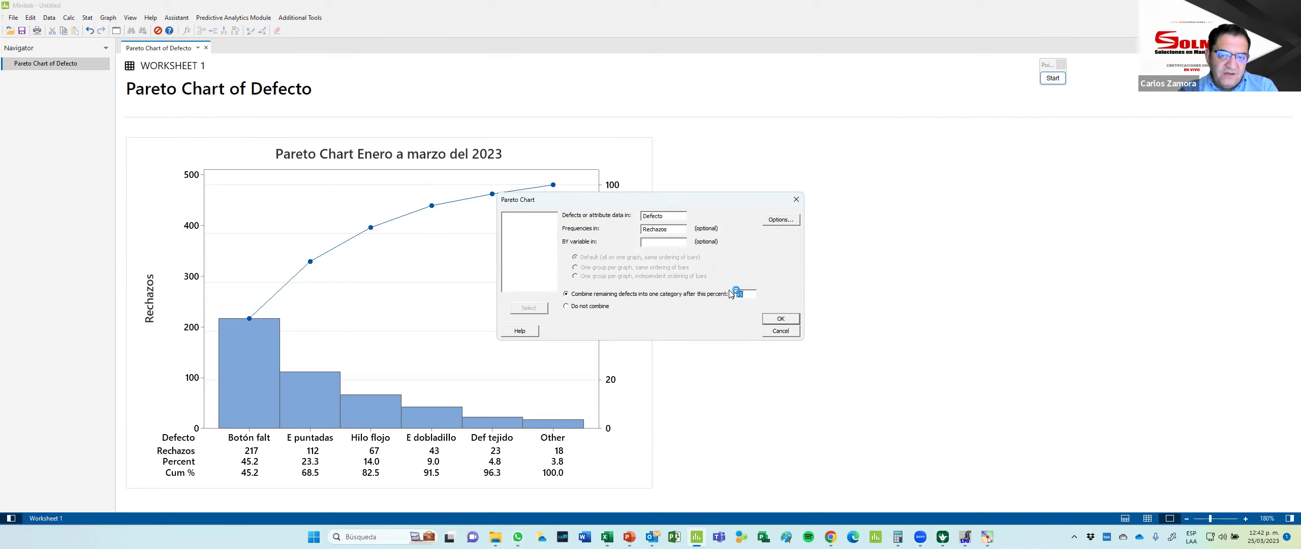
click(565, 306)
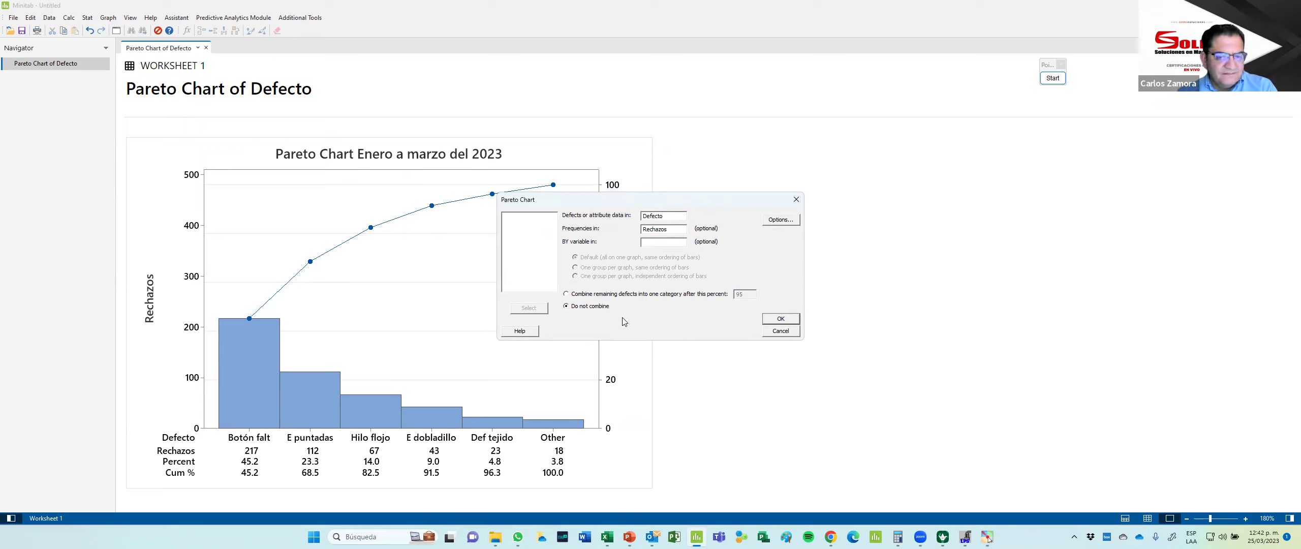
click(780, 319)
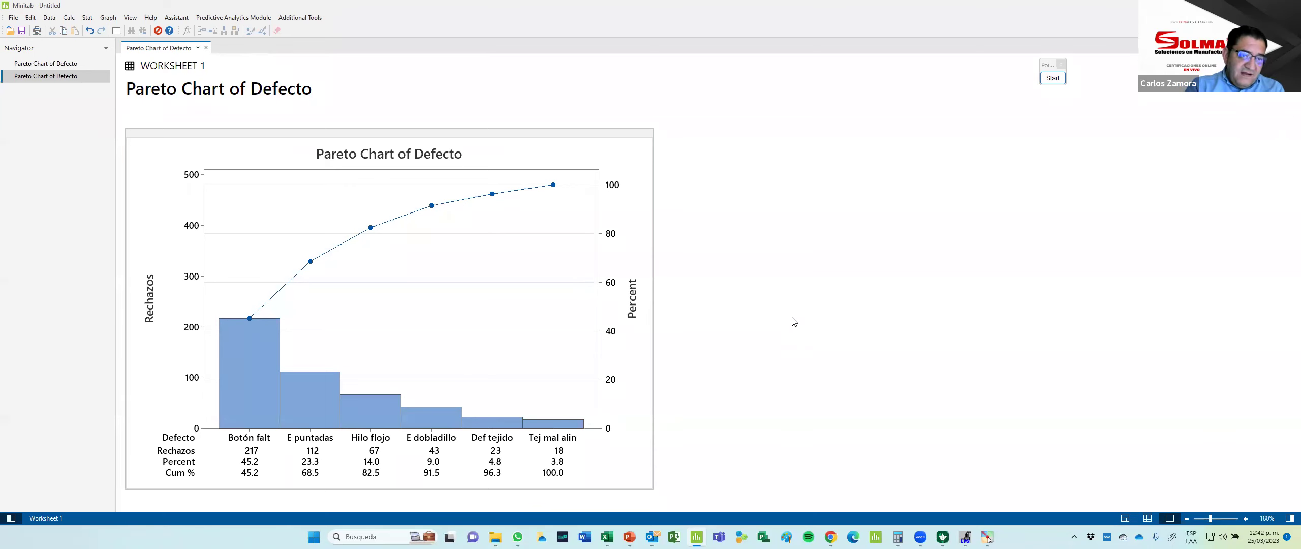
Step: Change the new Pareto chart's title to "Pareto Chart Enero a Marzo 2023" and apply it to the graph
double_click(438, 149)
click(677, 159)
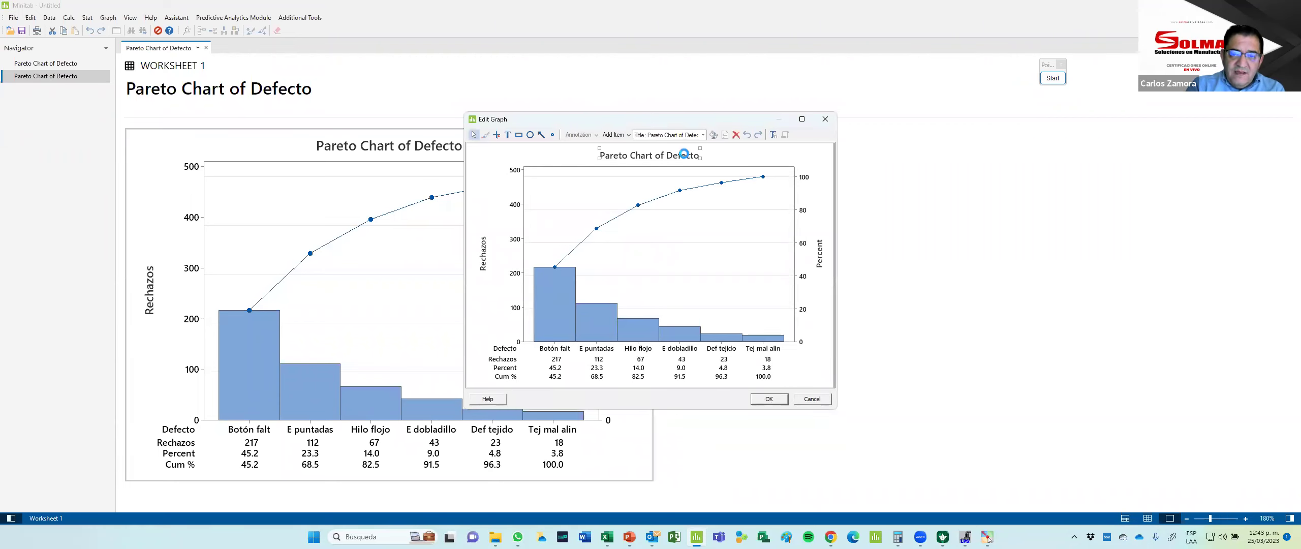
double_click(685, 157)
click(619, 311)
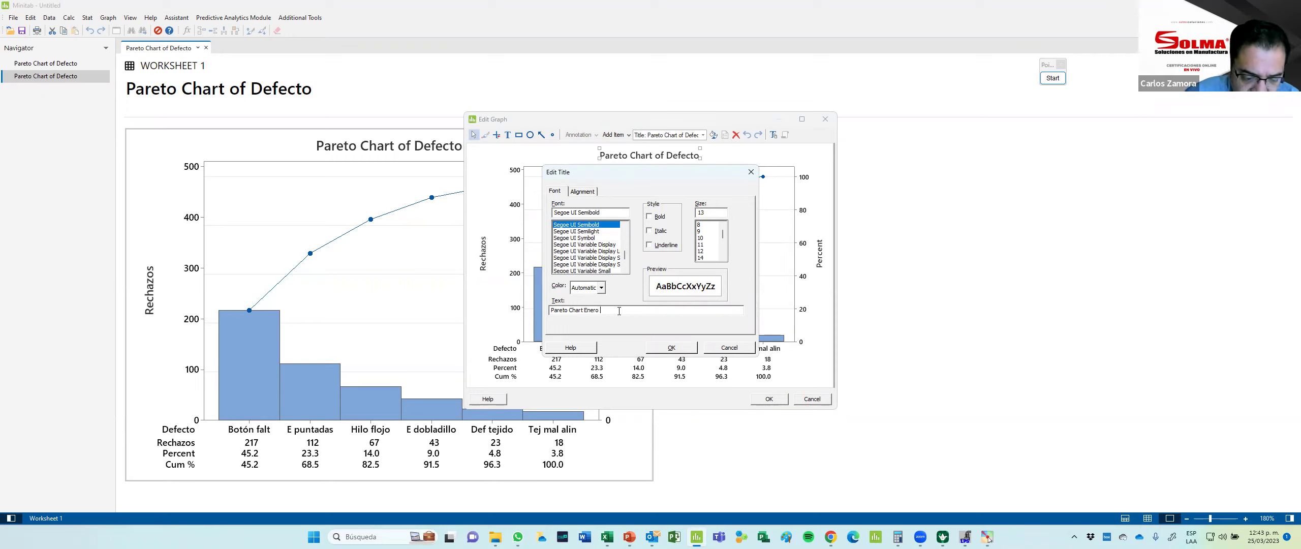
text(Marz)
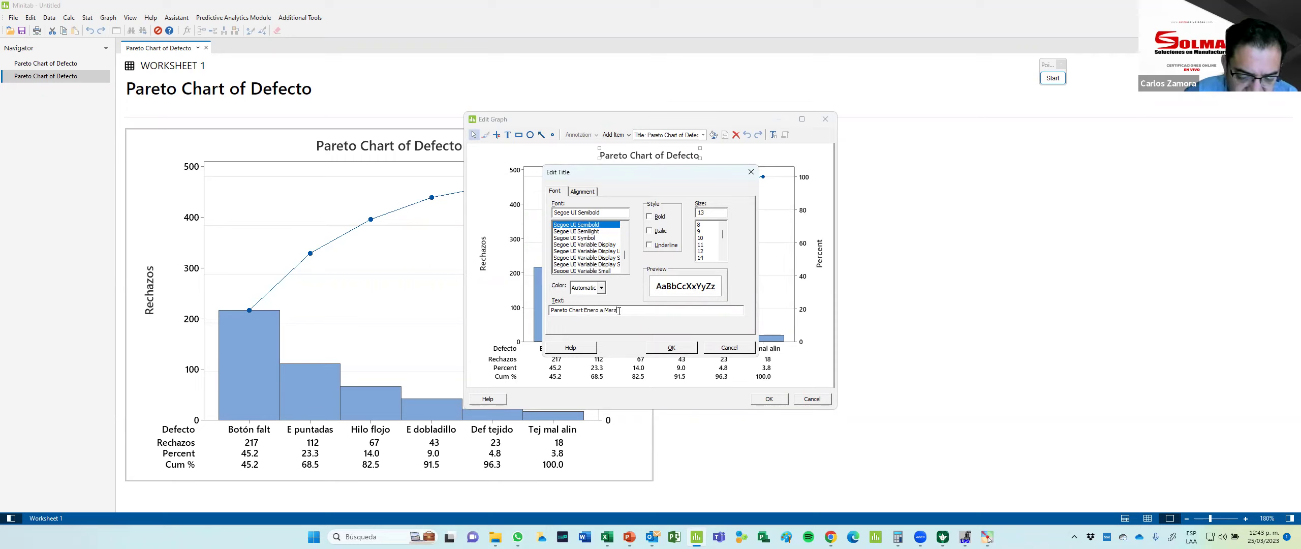
click(672, 348)
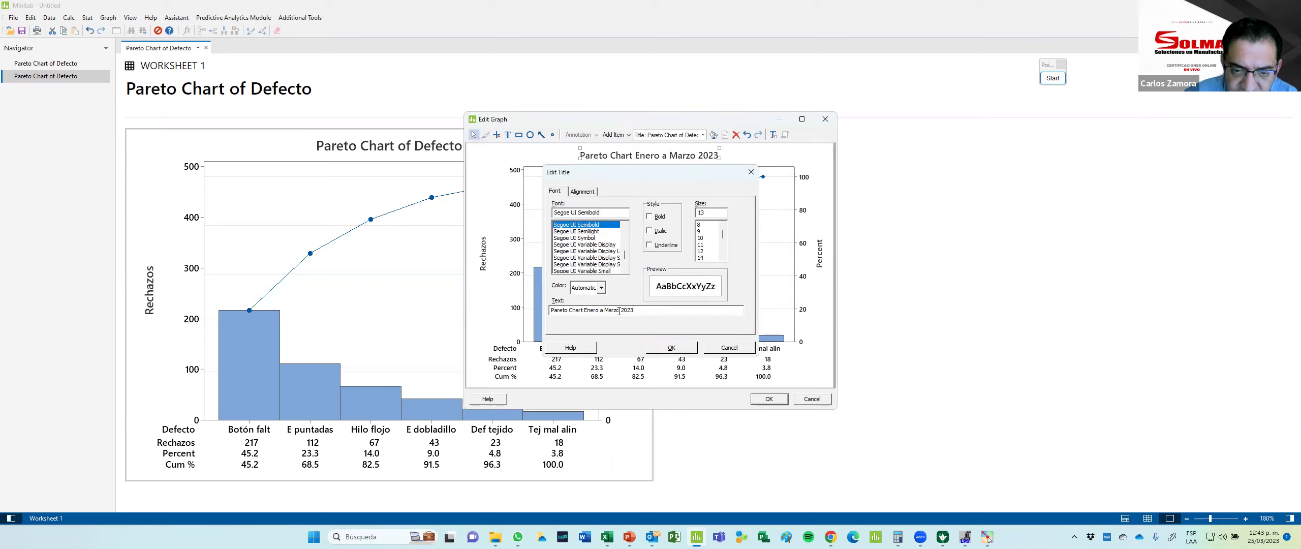
click(773, 401)
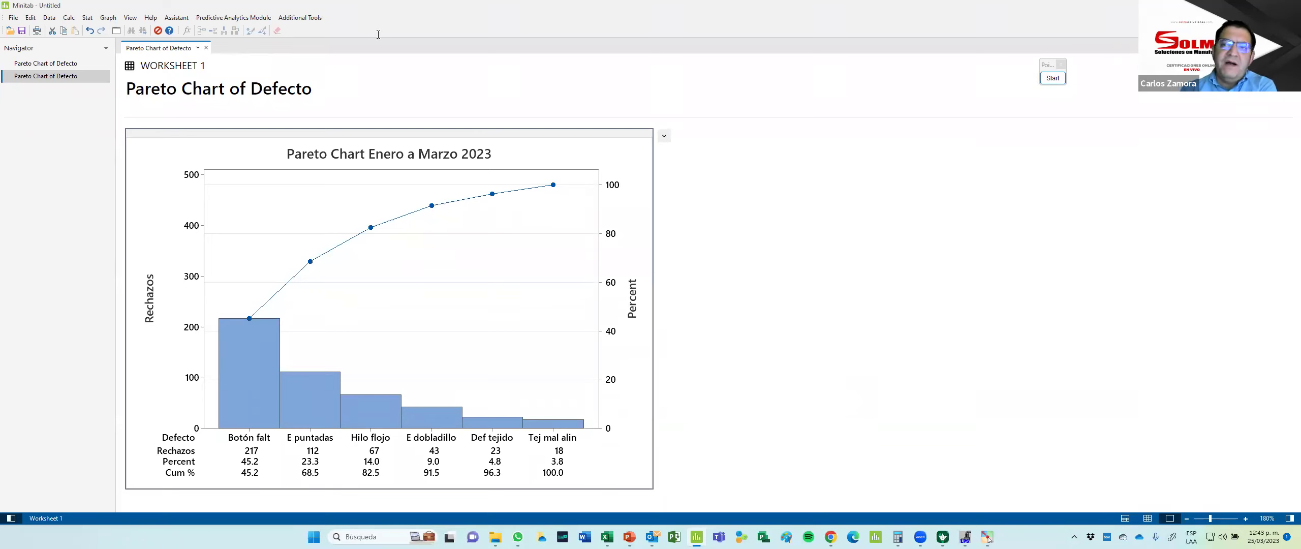
Step: Start the screen annotation and draw red boxes around the Rechazos axis label and "Enero a Marzo 2023" in the chart title
click(1050, 79)
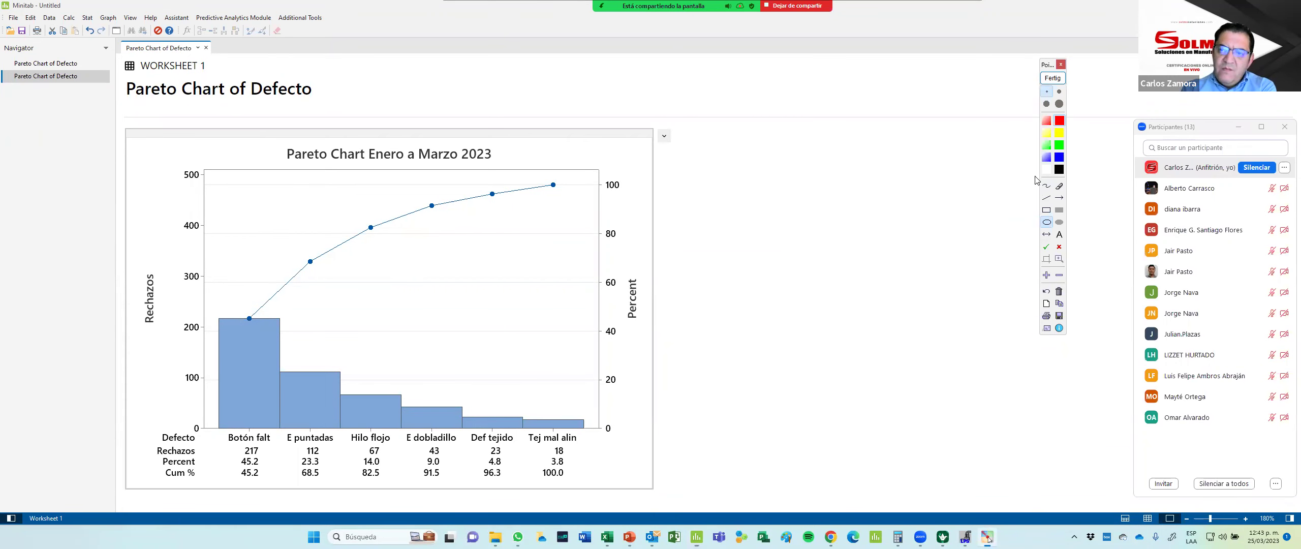
click(1047, 209)
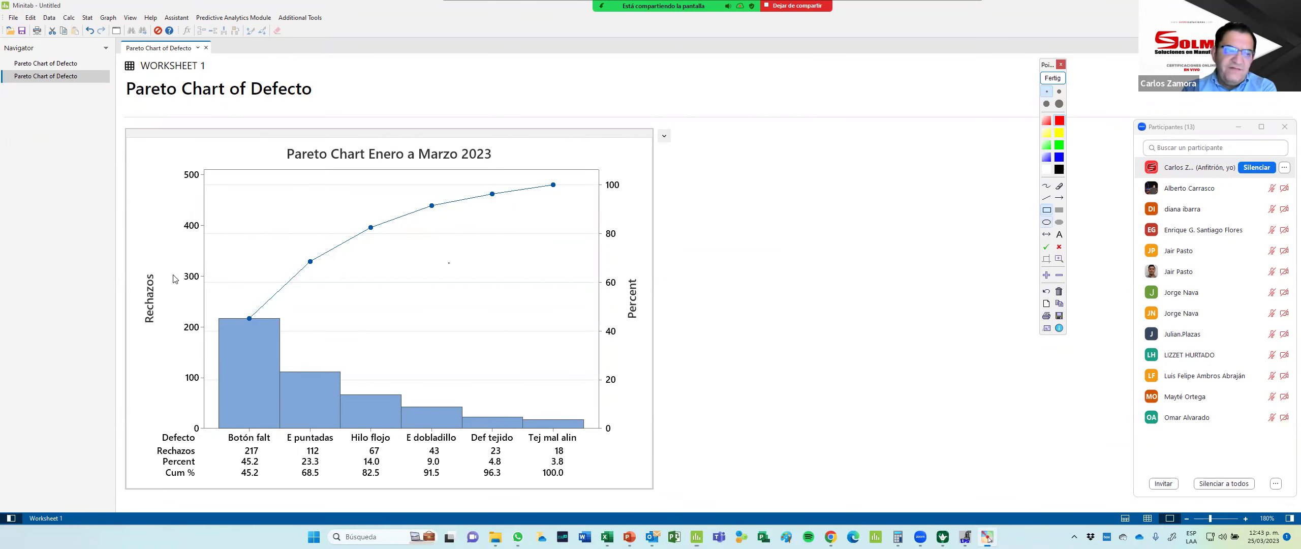
drag(131, 260, 164, 331)
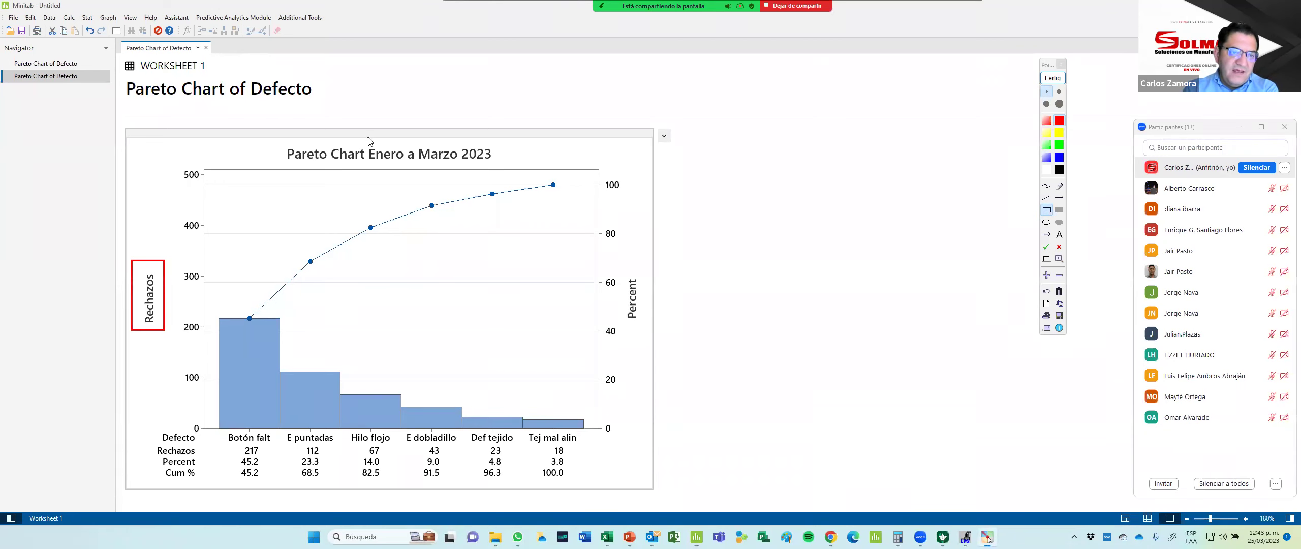
mouse_move(365, 139)
mouse_down()
mouse_move(396, 170)
mouse_move(510, 177)
mouse_move(506, 167)
mouse_up()
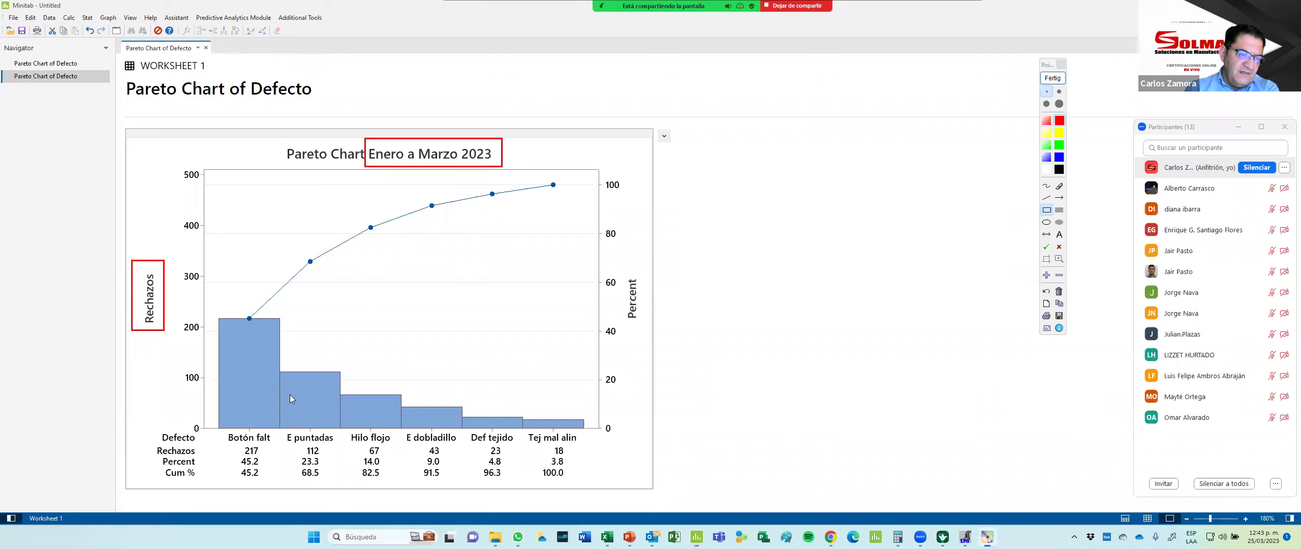
Step: Place green check marks on the three tallest Pareto bars, Botón falt, E puntadas and Hilo flojo, and end the annotation
click(1046, 246)
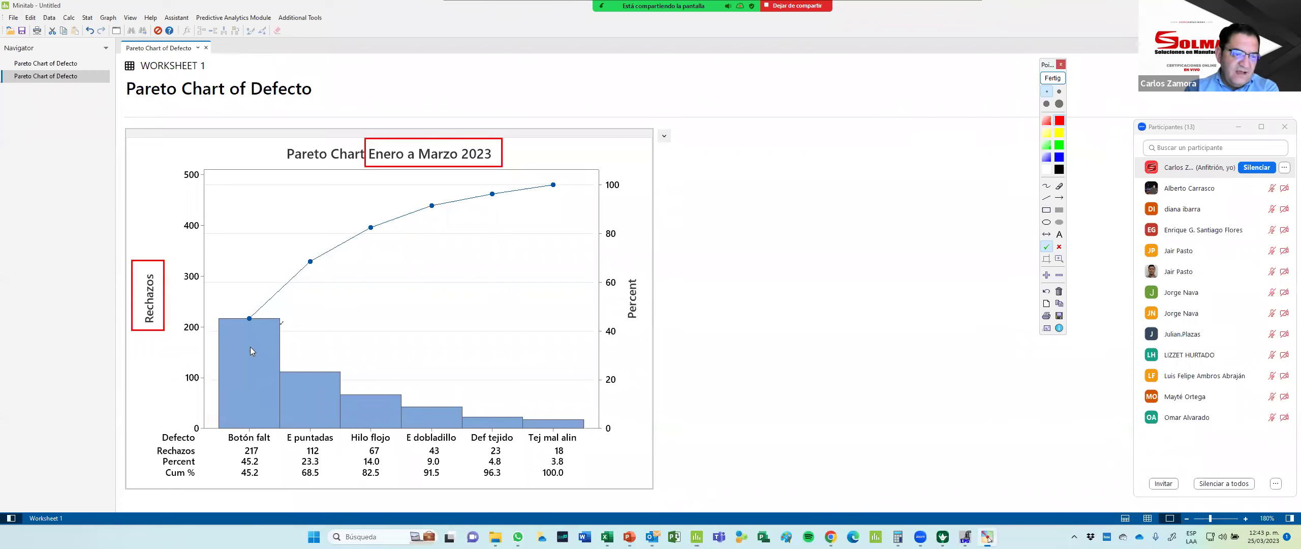
click(251, 350)
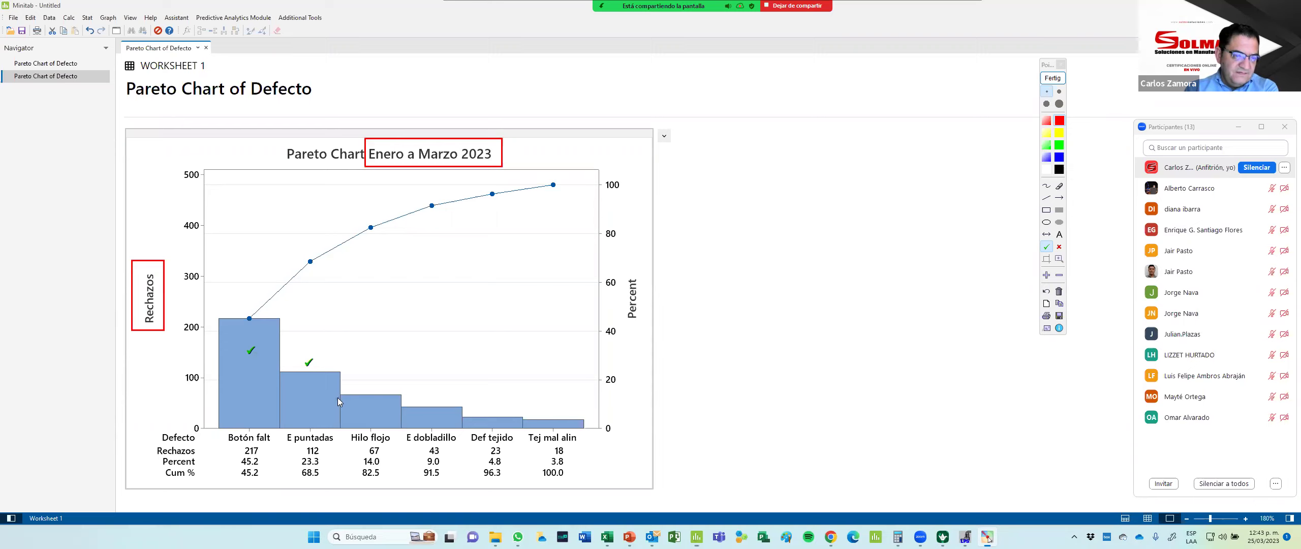
click(368, 420)
click(1053, 78)
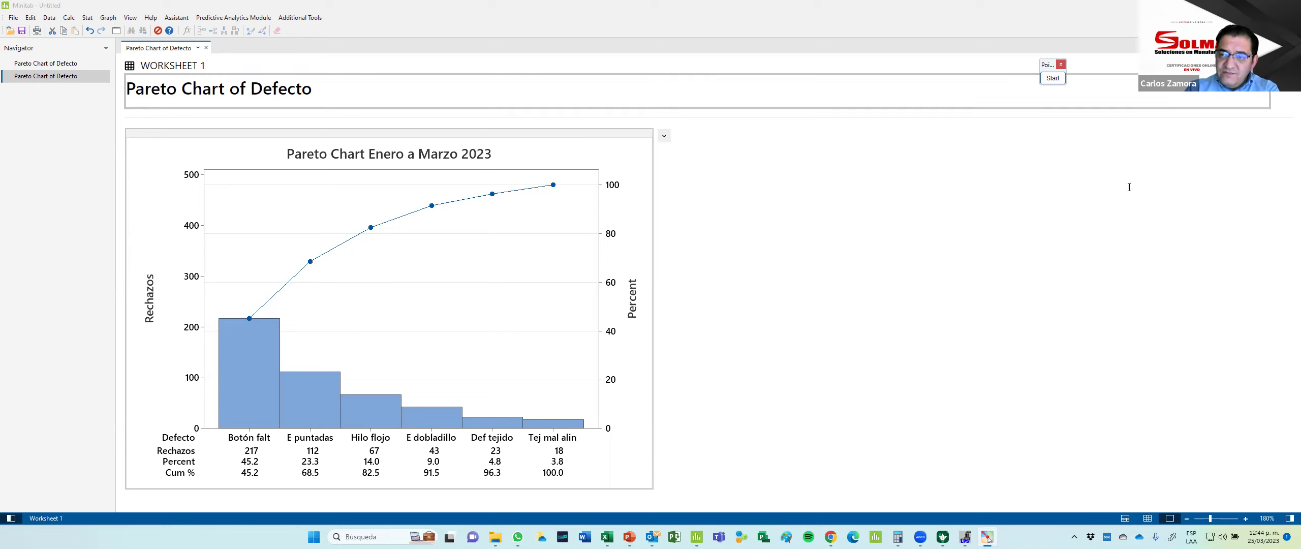
Step: Restart the screen annotation and sketch a red freehand dollar sign beside the Rechazos axis label
click(1053, 79)
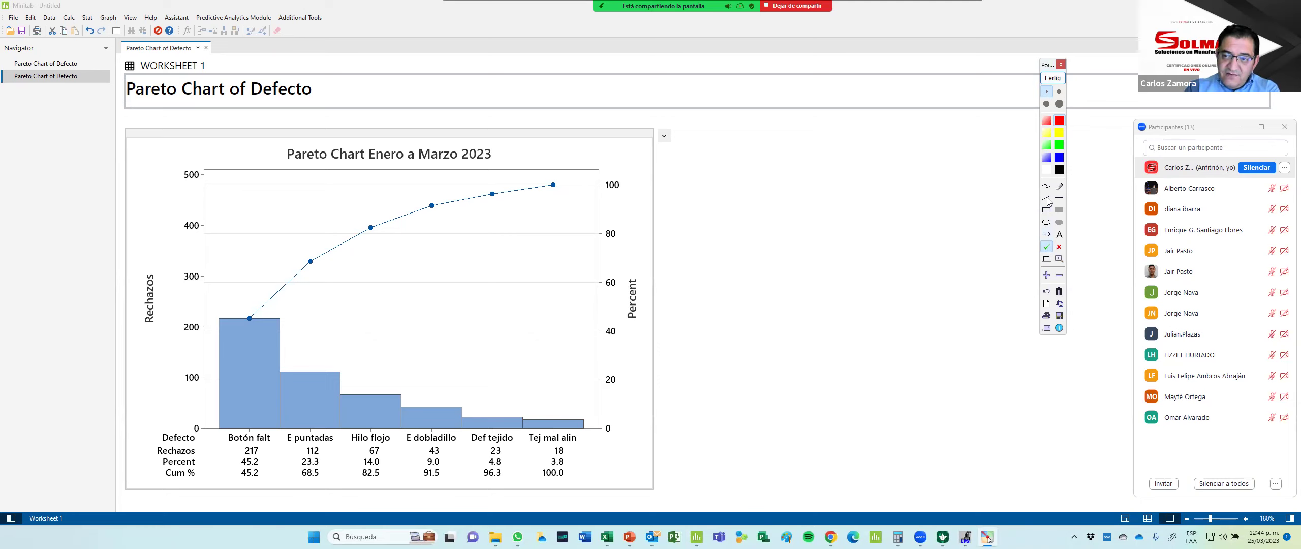
click(1046, 187)
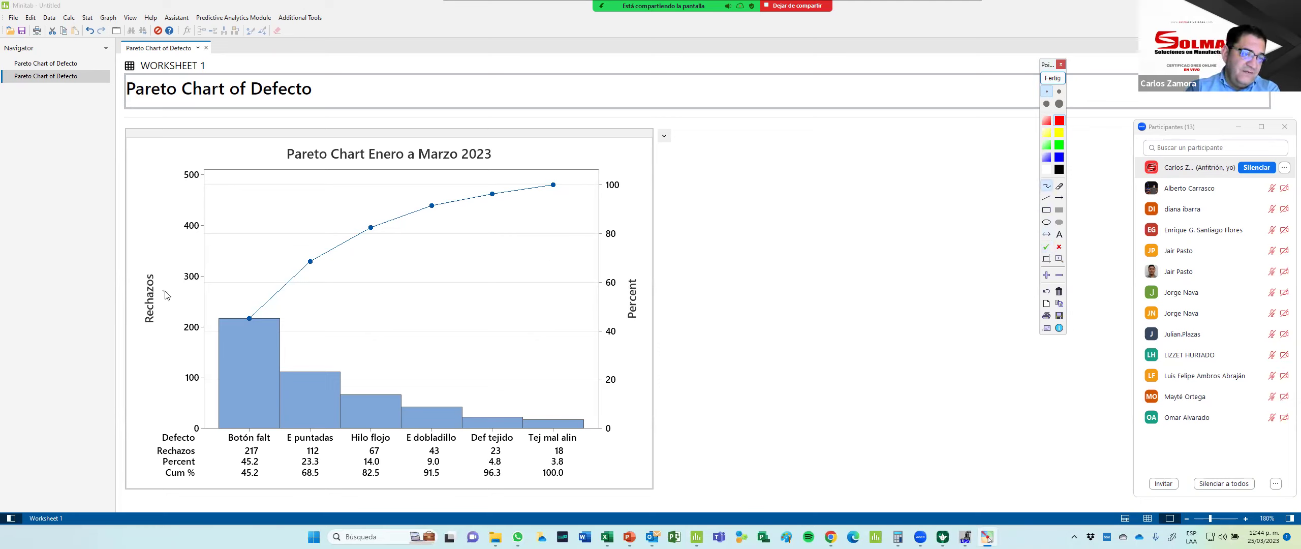
mouse_move(158, 288)
mouse_down()
mouse_move(180, 299)
mouse_move(162, 305)
mouse_up()
drag(162, 267, 168, 319)
drag(168, 265, 173, 313)
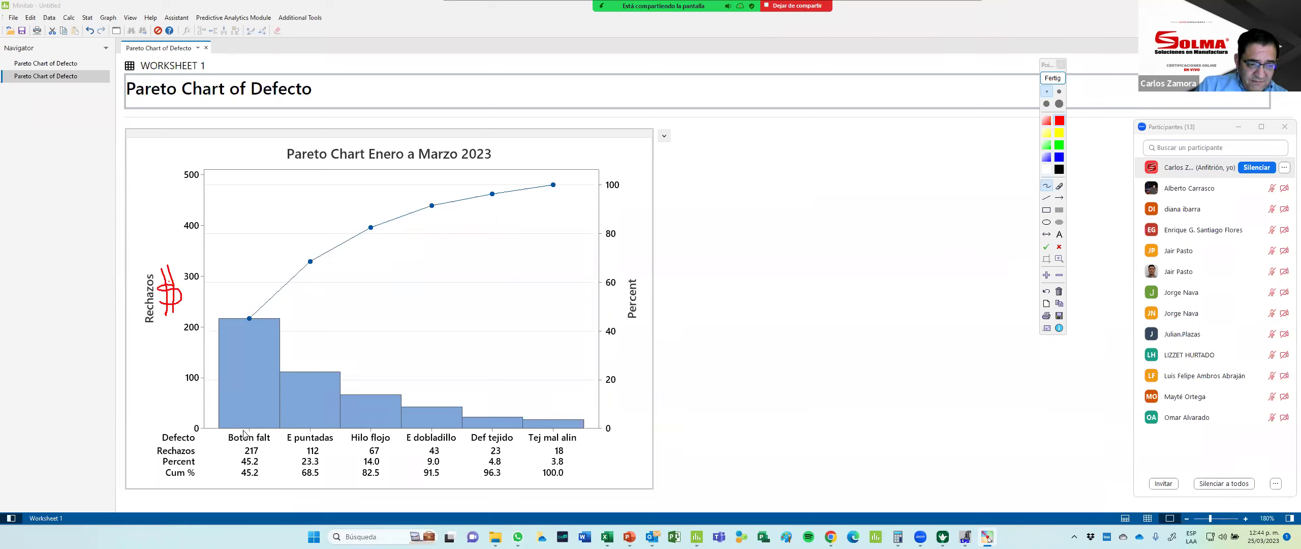
Step: Circle the Botón falt and Def tejido labels freehand and annotate Def tejido with an arrow and the word "Scrap"
mouse_move(247, 426)
mouse_down()
mouse_move(220, 428)
mouse_move(228, 441)
mouse_move(265, 446)
mouse_move(279, 434)
mouse_move(243, 424)
mouse_up()
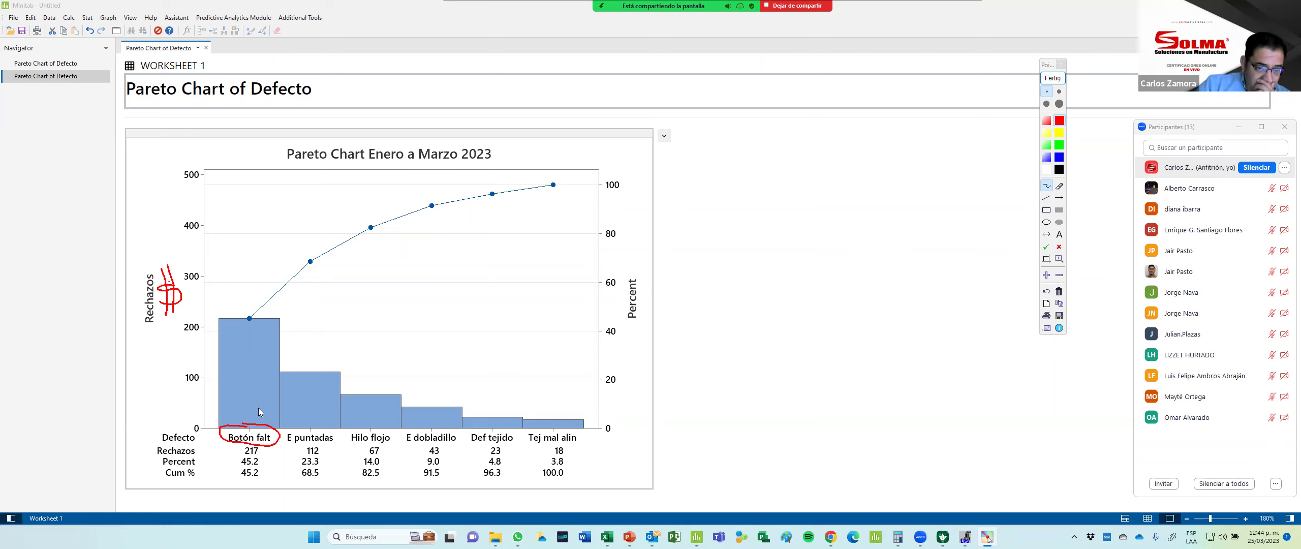
mouse_move(498, 429)
mouse_down()
mouse_move(466, 431)
mouse_move(498, 447)
mouse_move(521, 440)
mouse_move(509, 433)
mouse_up()
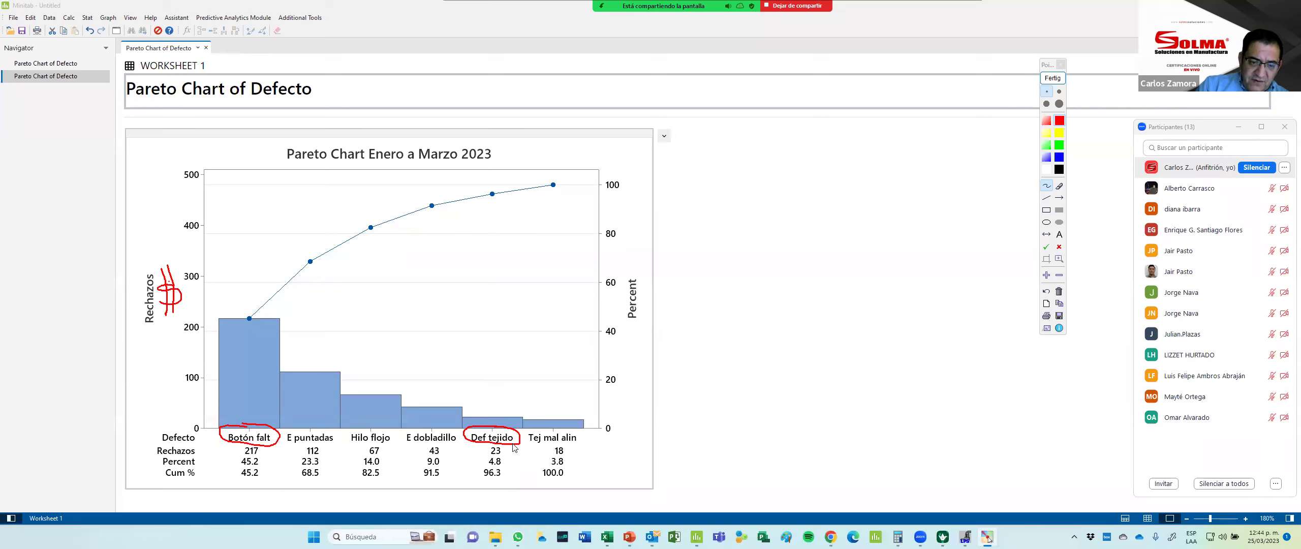
mouse_move(502, 422)
mouse_down()
mouse_move(516, 376)
mouse_move(506, 380)
mouse_move(554, 387)
mouse_move(559, 373)
mouse_up()
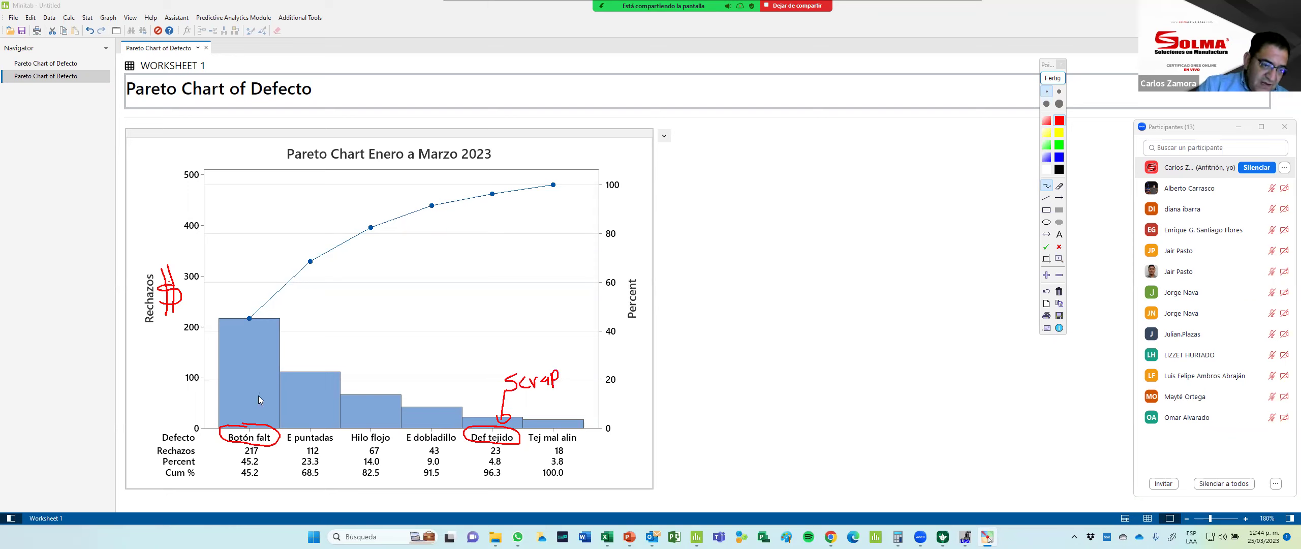
mouse_move(318, 328)
mouse_down()
mouse_move(271, 358)
mouse_move(330, 331)
mouse_move(361, 340)
mouse_move(378, 305)
mouse_up()
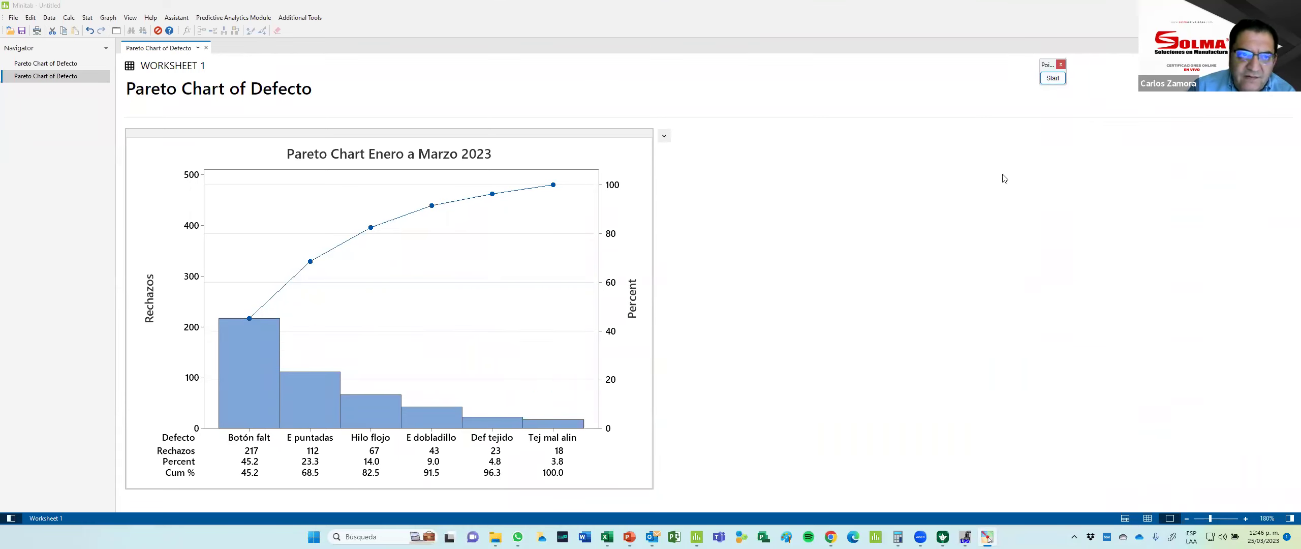
Step: Show only the worksheet data and examine the Costo values of the defects next to their Rechazos counts
click(1142, 518)
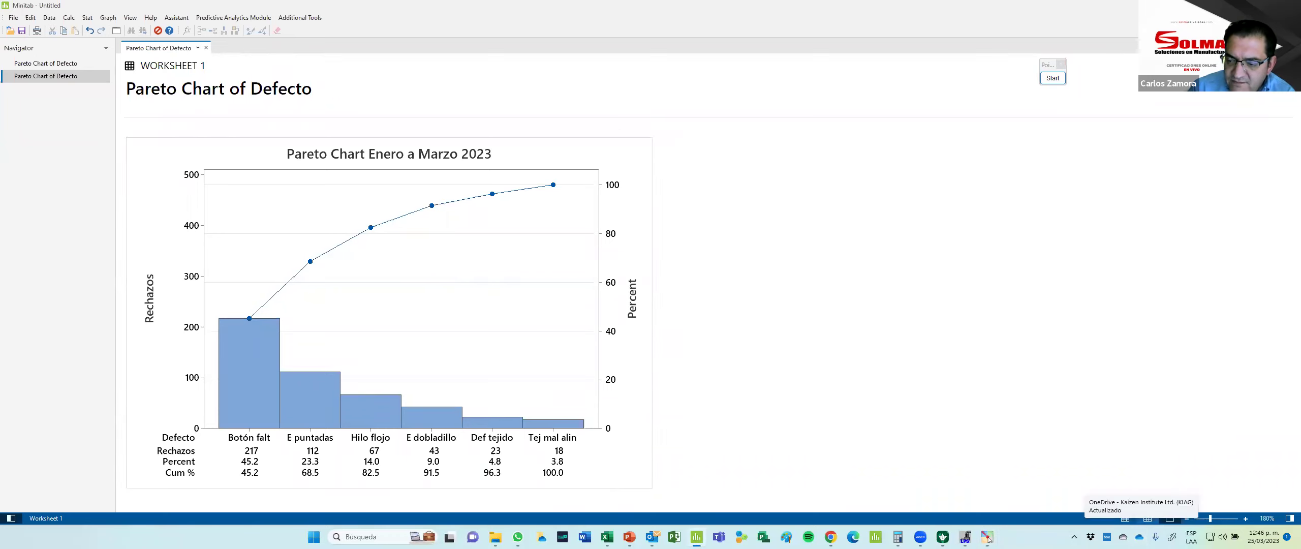
click(1151, 516)
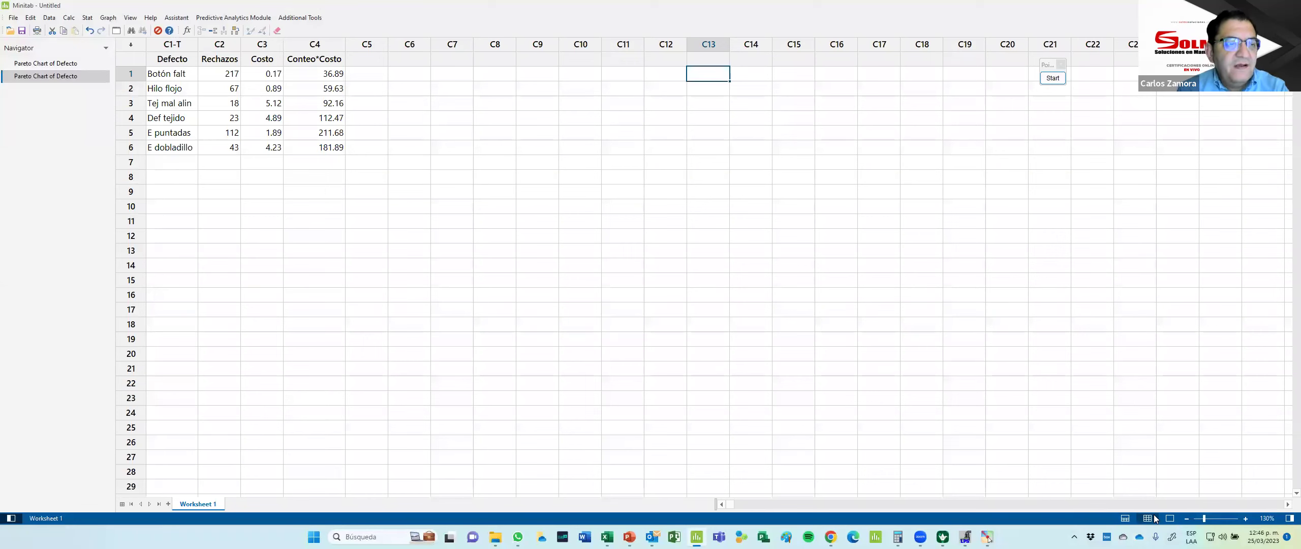
click(314, 250)
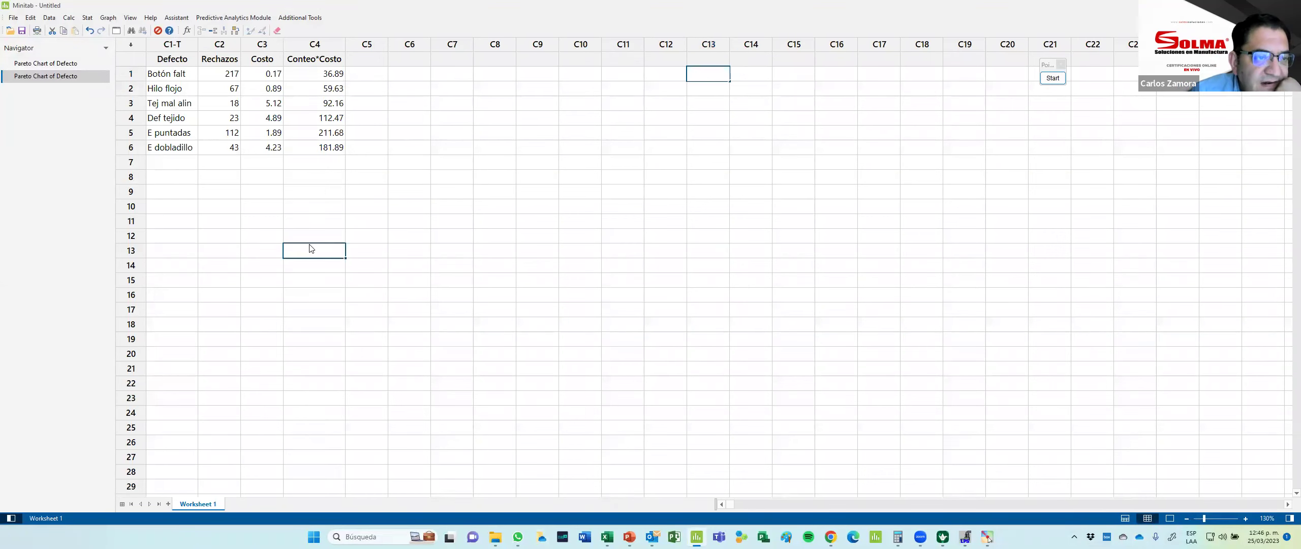
click(268, 77)
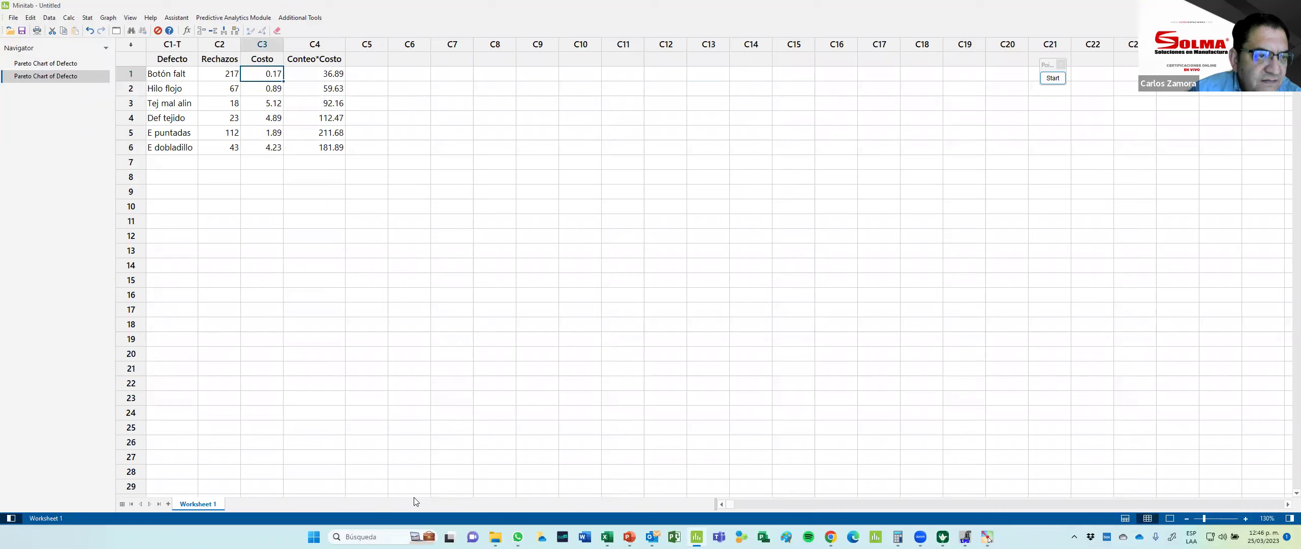
key(Left)
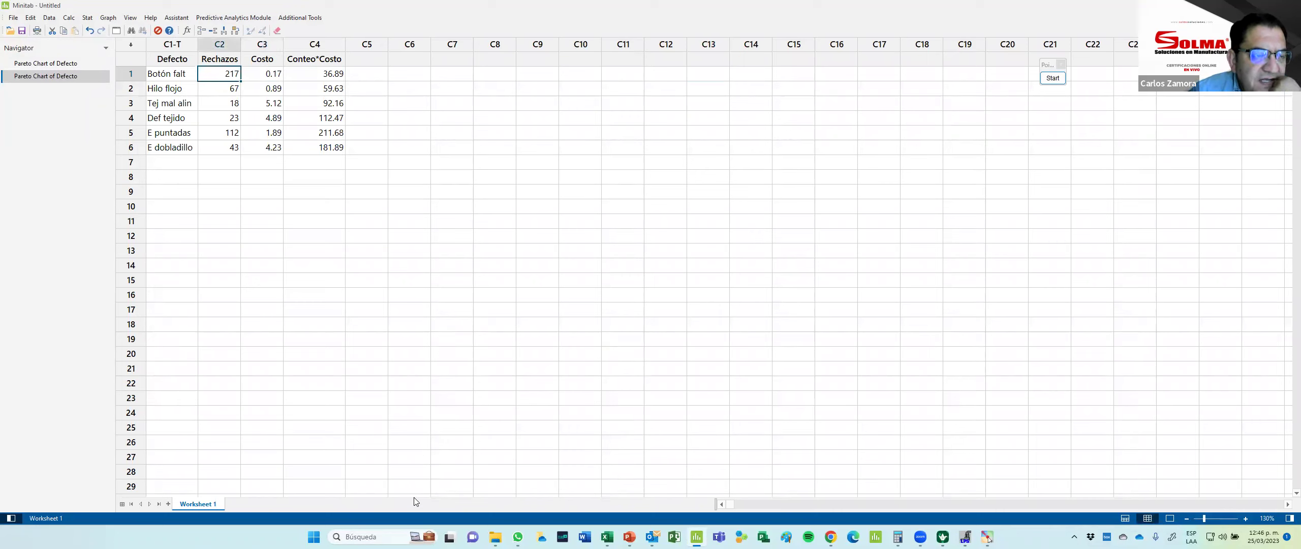
key(Right)
key(Down)
key(Down)
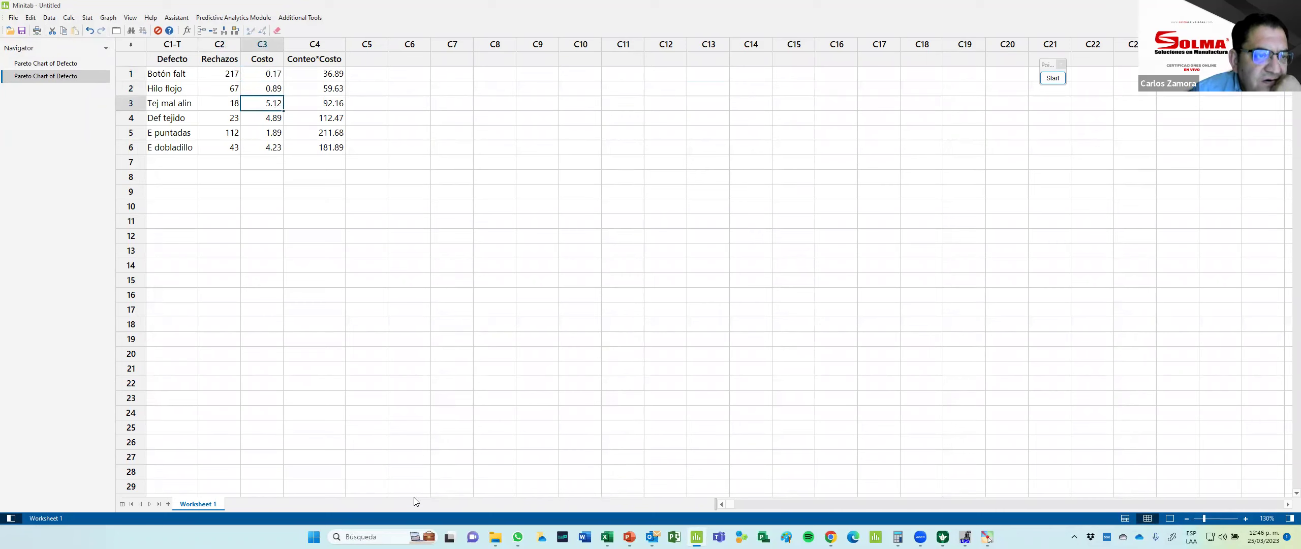
key(Up)
key(Down)
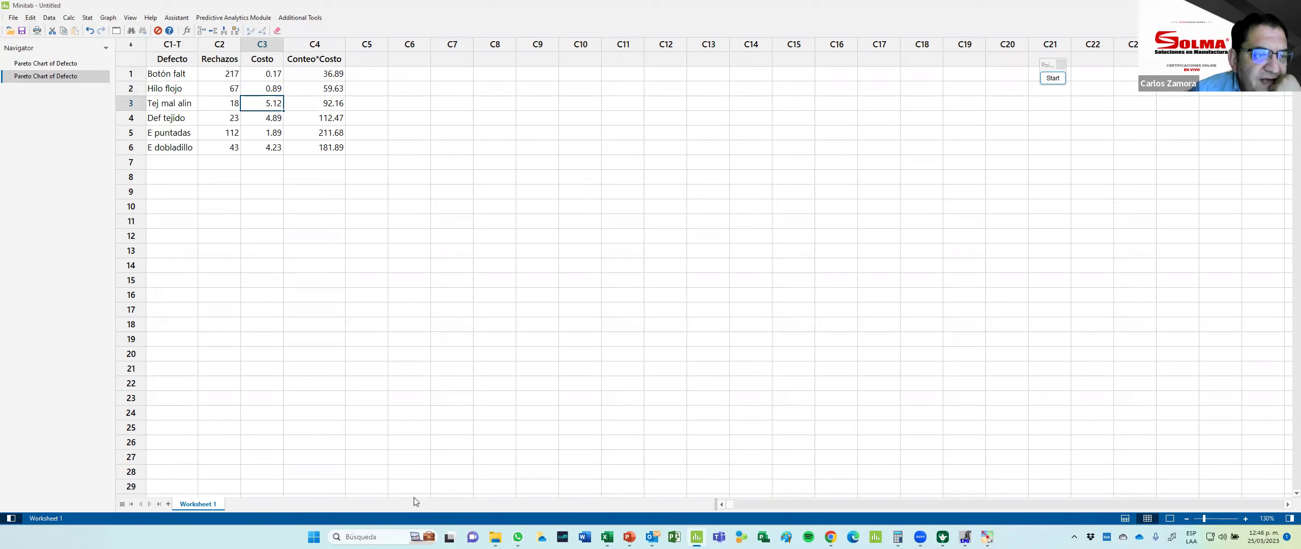
key(Down)
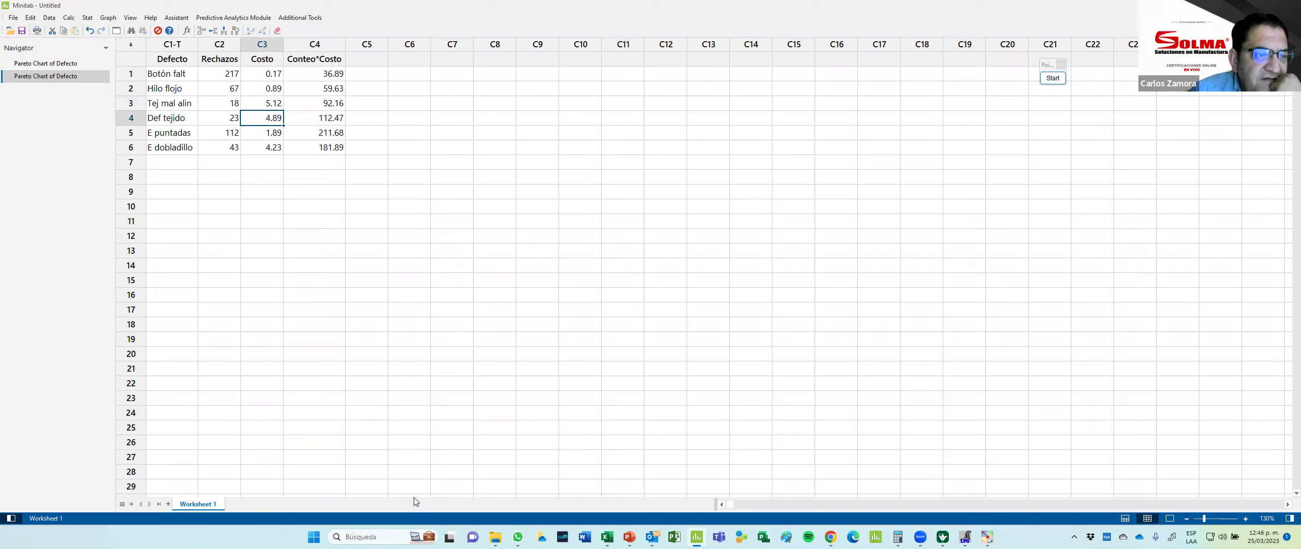
Step: Examine the Conteo*Costo column row by row against the Rechazos and Costo columns
key(Right)
key(Up)
key(Up)
key(Up)
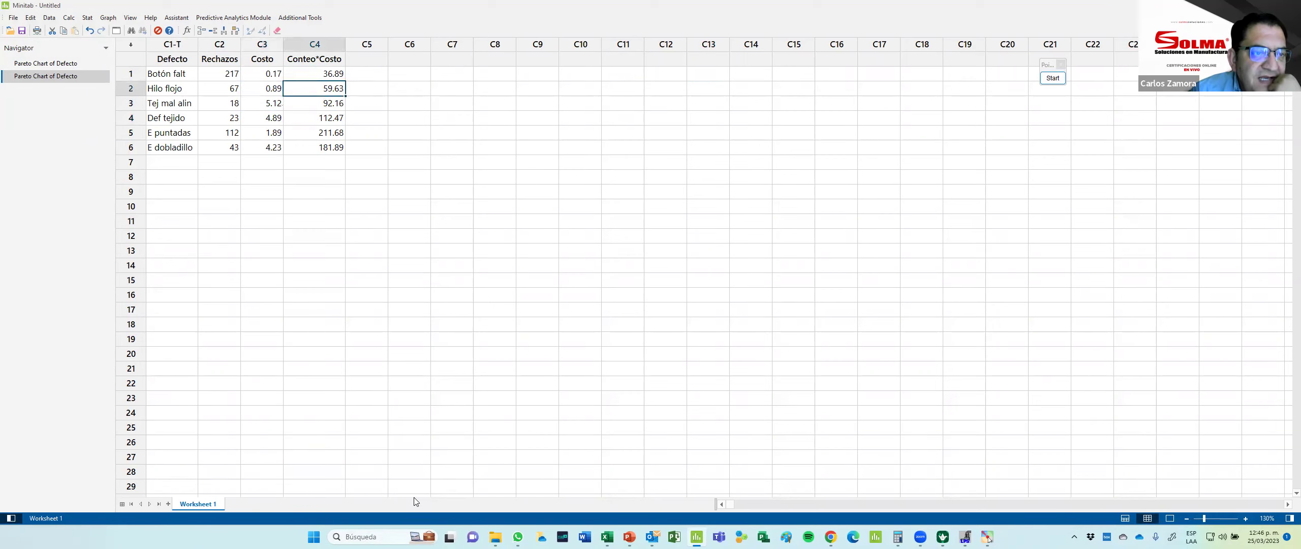
key(Left)
key(Left)
key(Right)
key(Right)
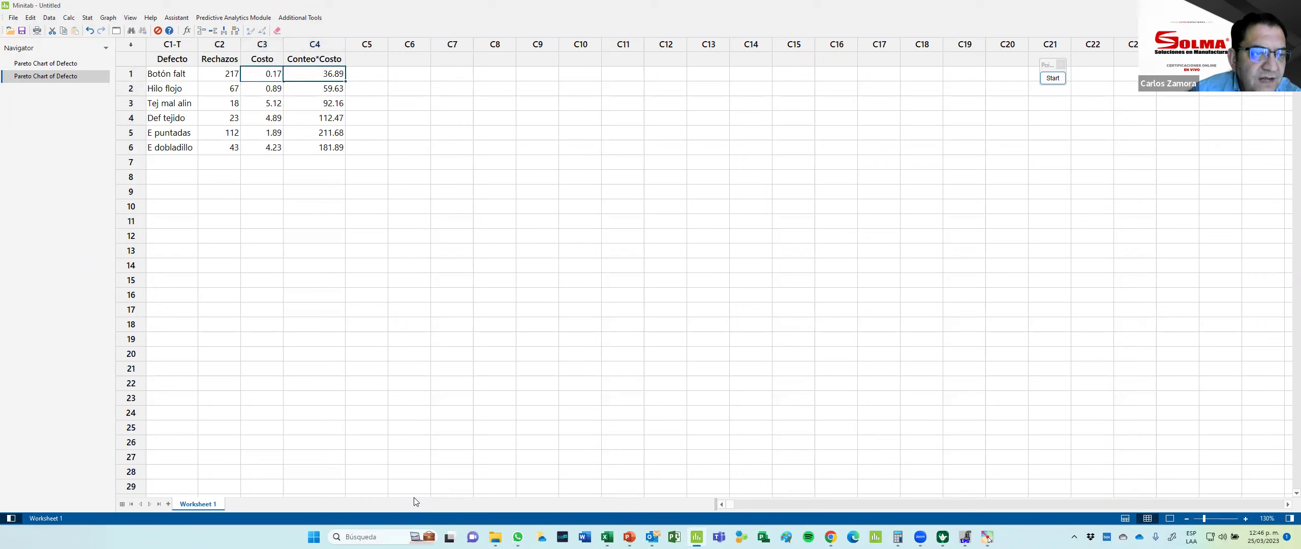
key(Down)
key(Down)
key(Down)
key(Down)
key(Down)
key(Down)
Step: Rename worksheet column C4 as "Costo por unidad"
key(Up)
key(Up)
key(Up)
key(Up)
key(Up)
key(Up)
key(Up)
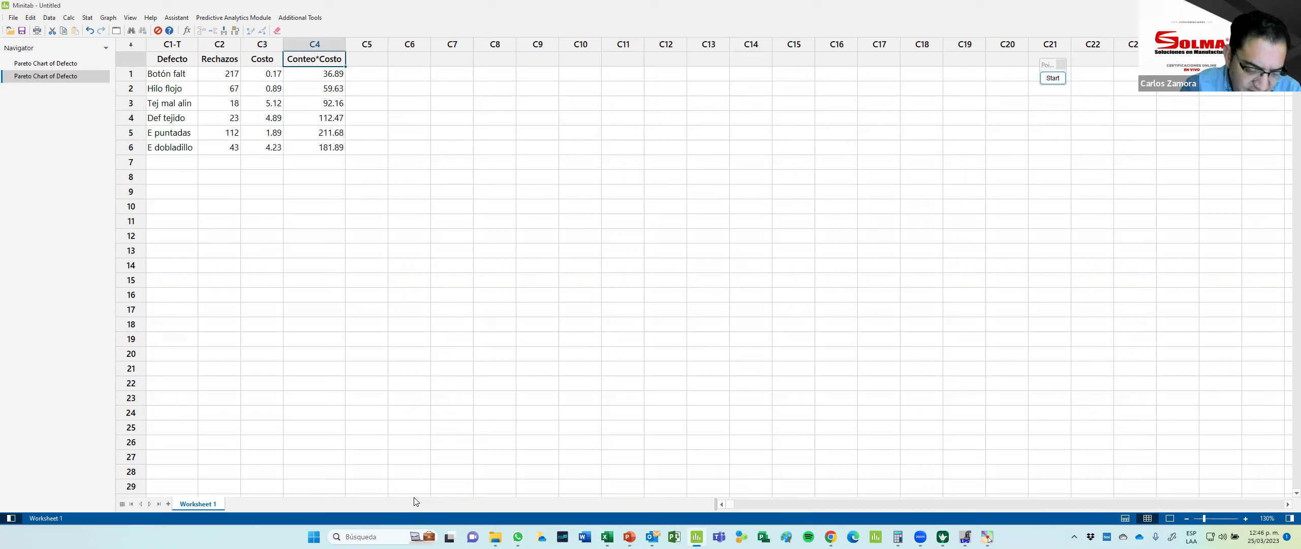
text(Costo p)
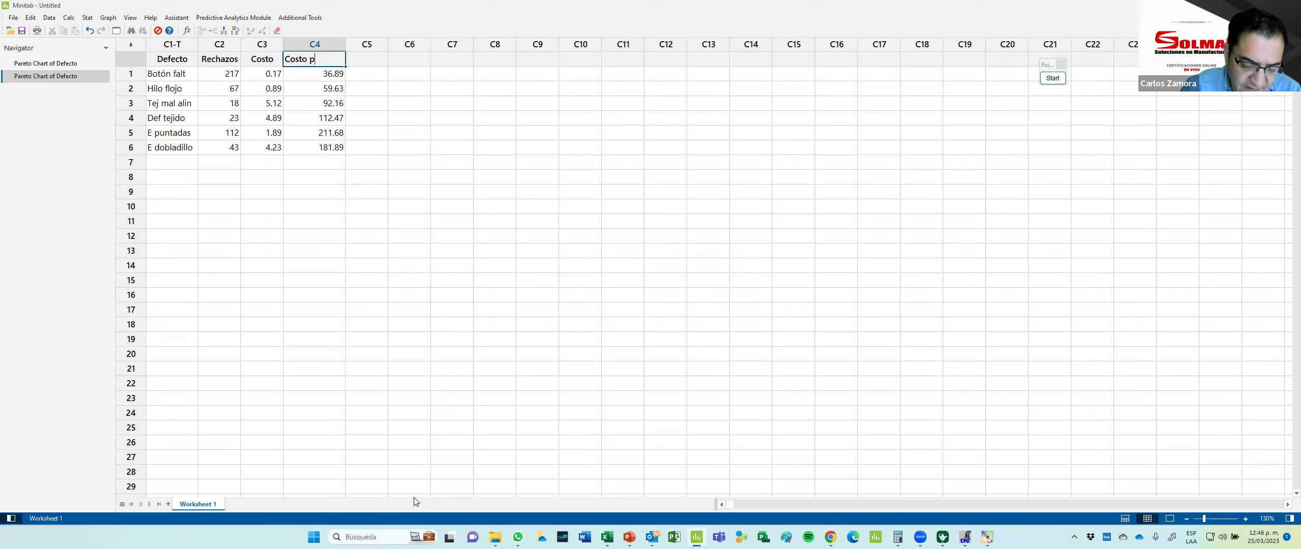
text(or unidad)
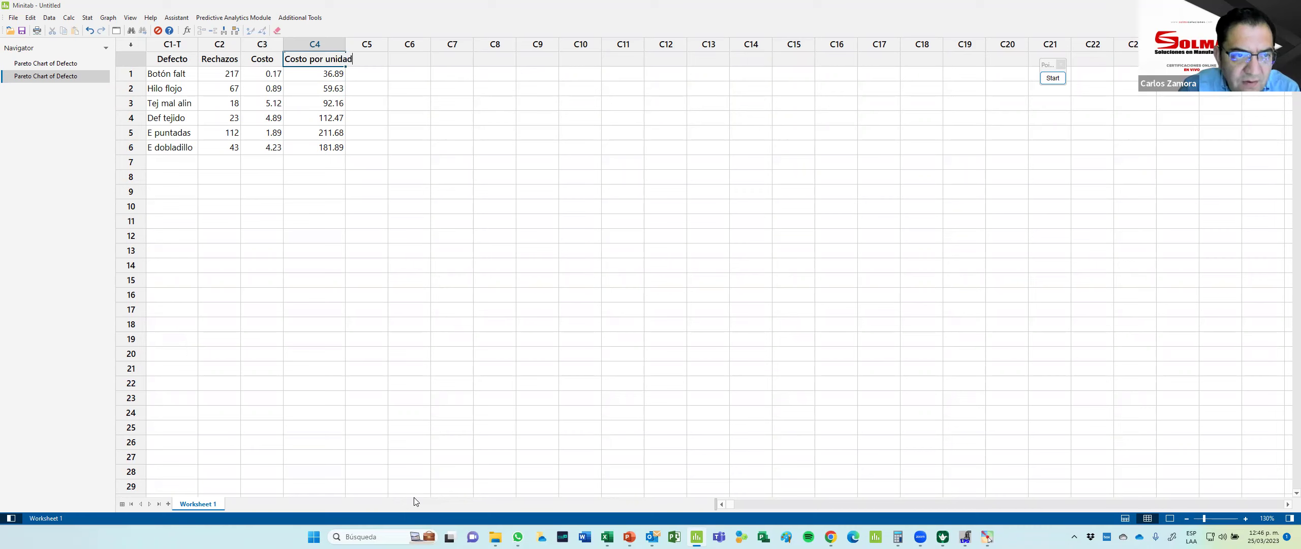
key(Return)
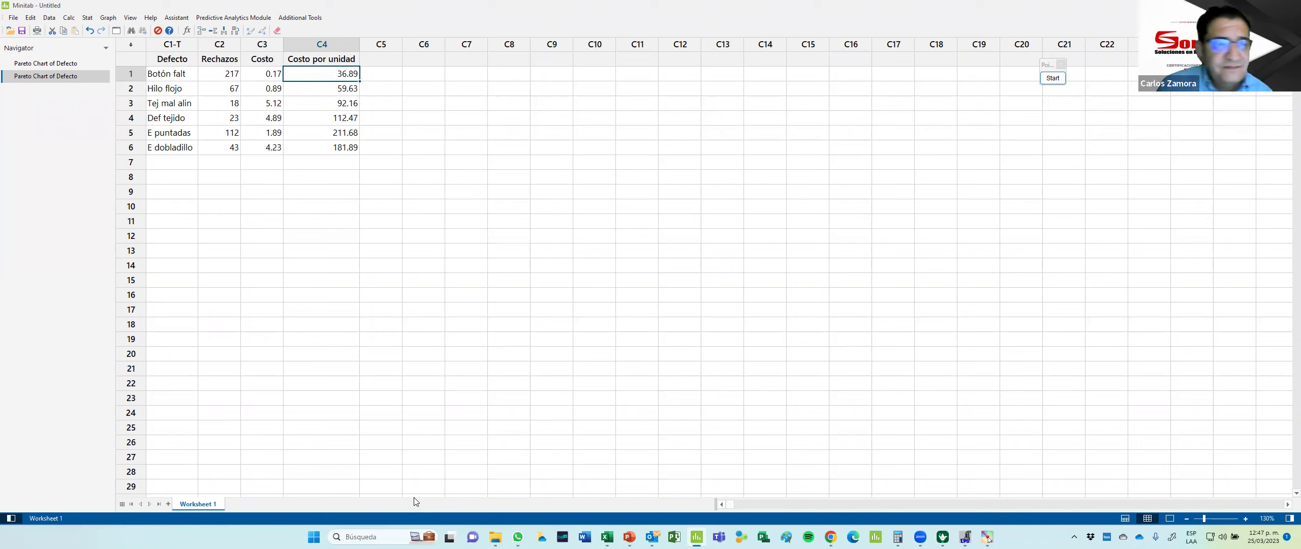
click(88, 20)
mouse_move(96, 84)
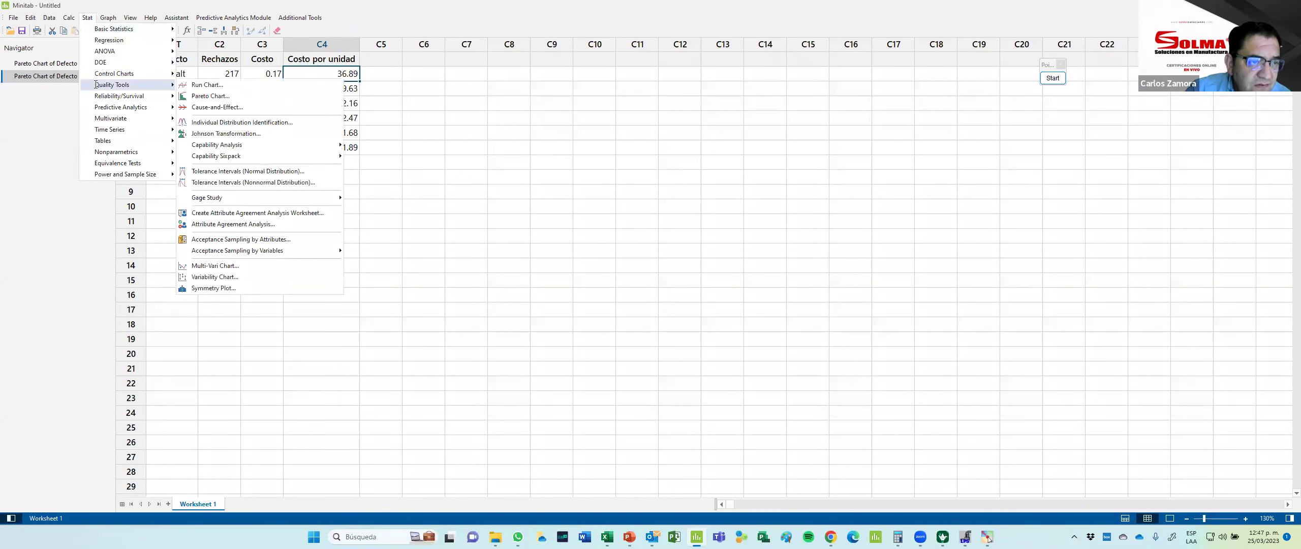
click(228, 97)
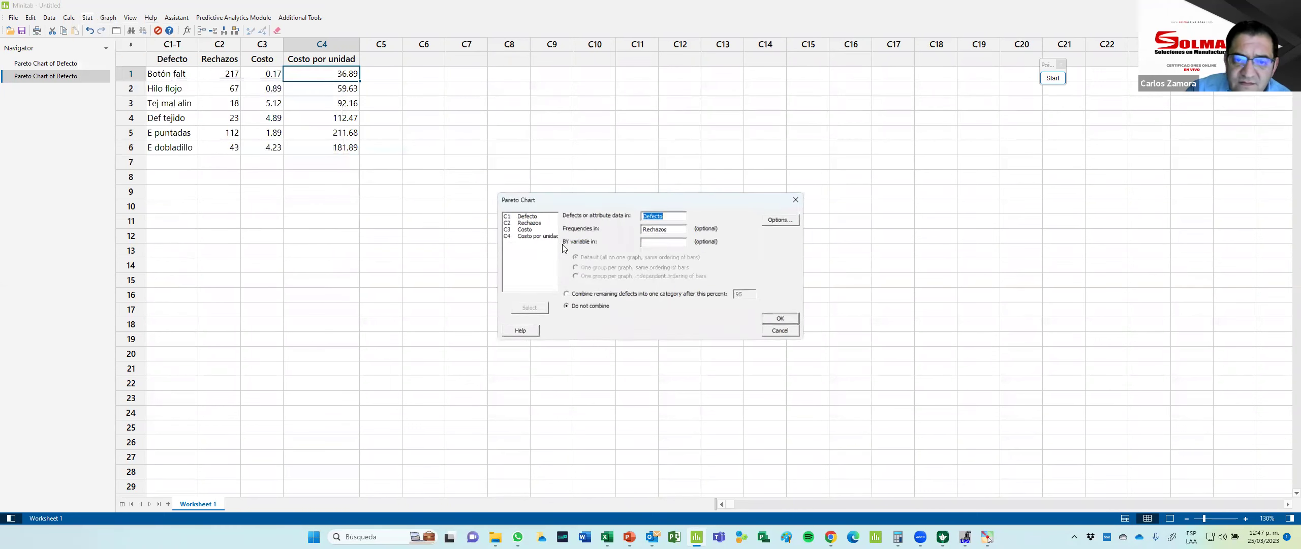
click(672, 226)
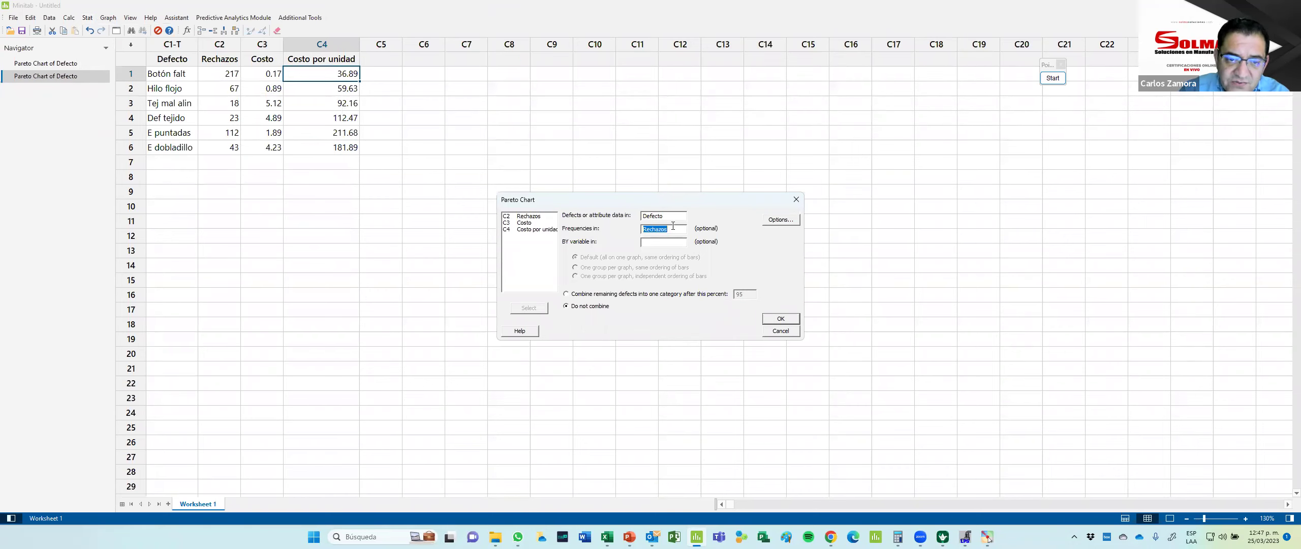
double_click(528, 229)
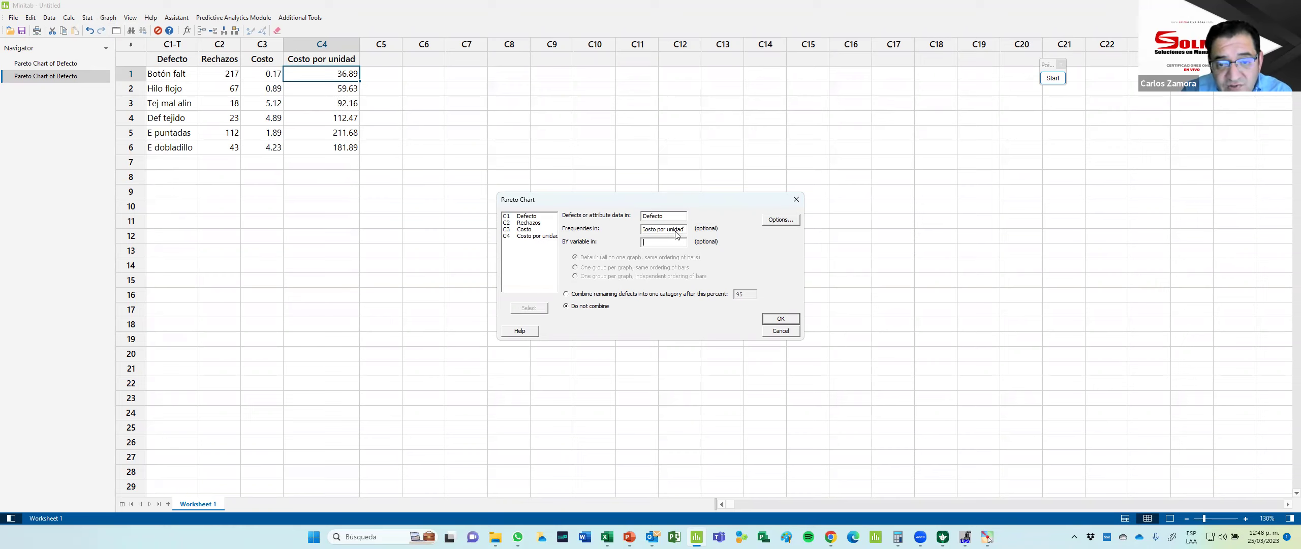
click(780, 331)
Step: Rename worksheet column C4 as "Costo total"
click(329, 58)
key(F2)
key(End)
key(BackSpace)
key(BackSpace)
key(BackSpace)
key(BackSpace)
key(BackSpace)
key(BackSpace)
key(BackSpace)
key(BackSpace)
key(BackSpace)
key(BackSpace)
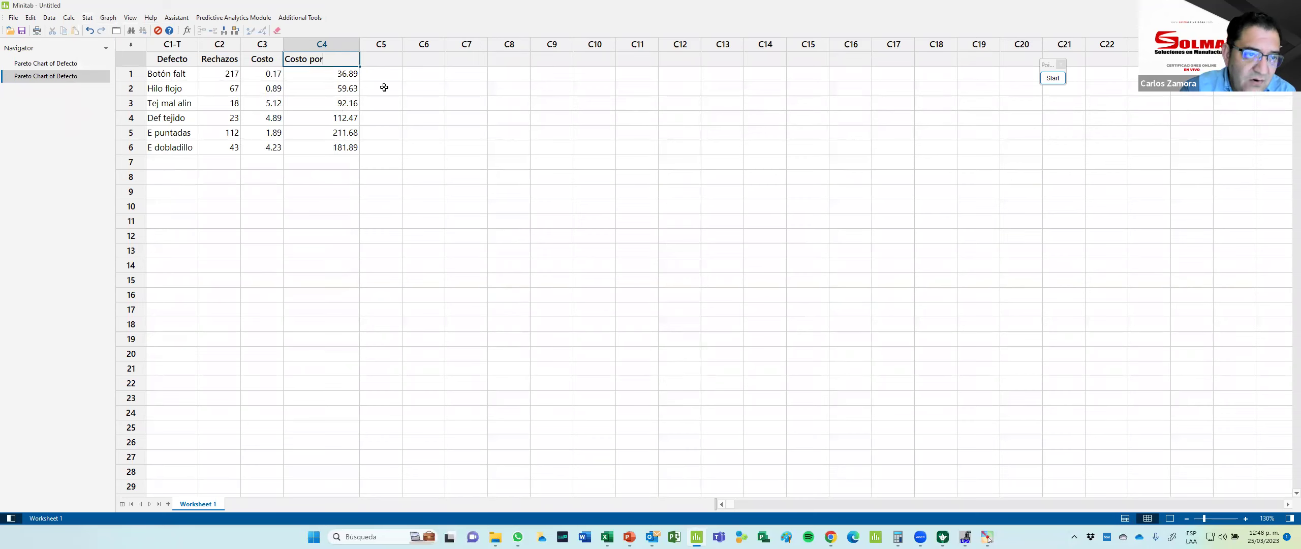
text(total)
key(Return)
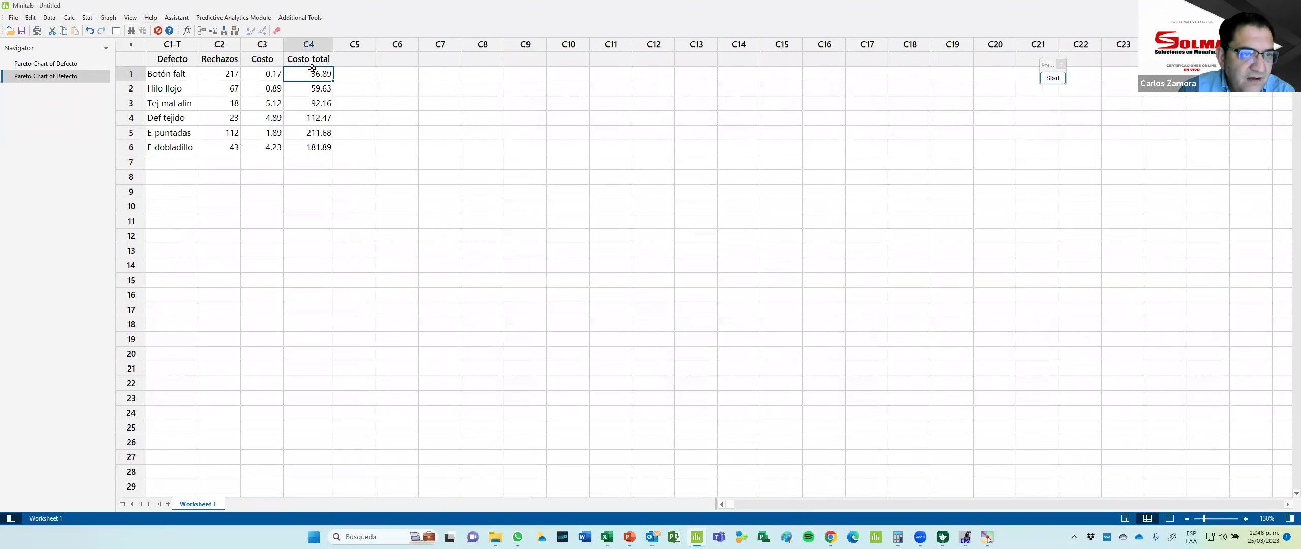
click(232, 71)
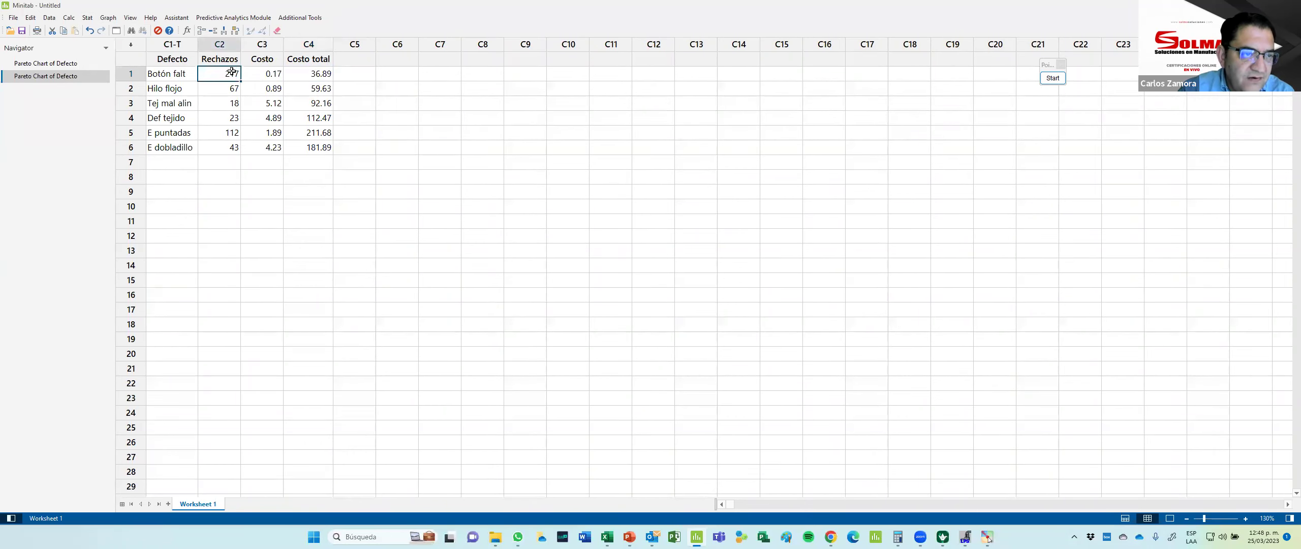
Step: Create a Pareto chart of Defecto with 'Costo total' as the frequencies, without combining defects, and show only the chart output
click(87, 17)
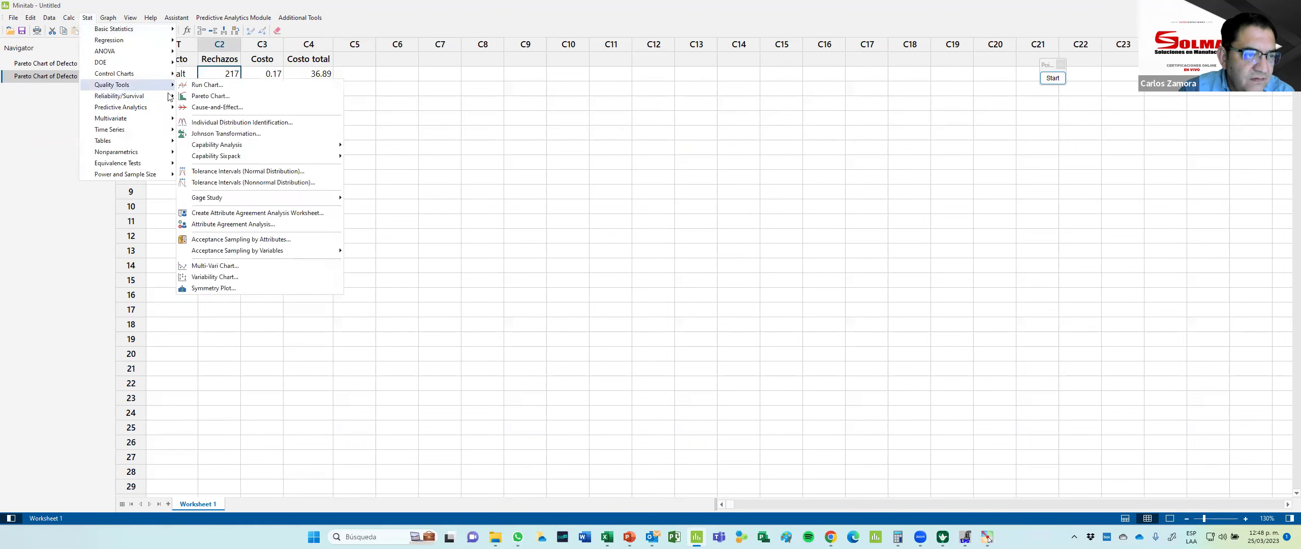
mouse_move(135, 89)
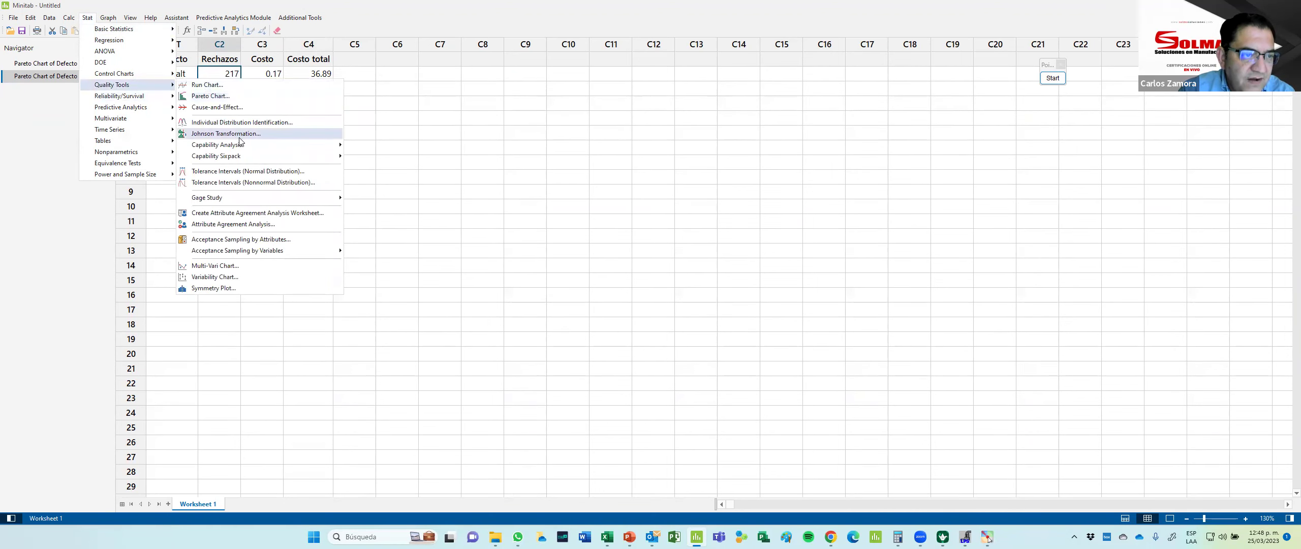
click(211, 95)
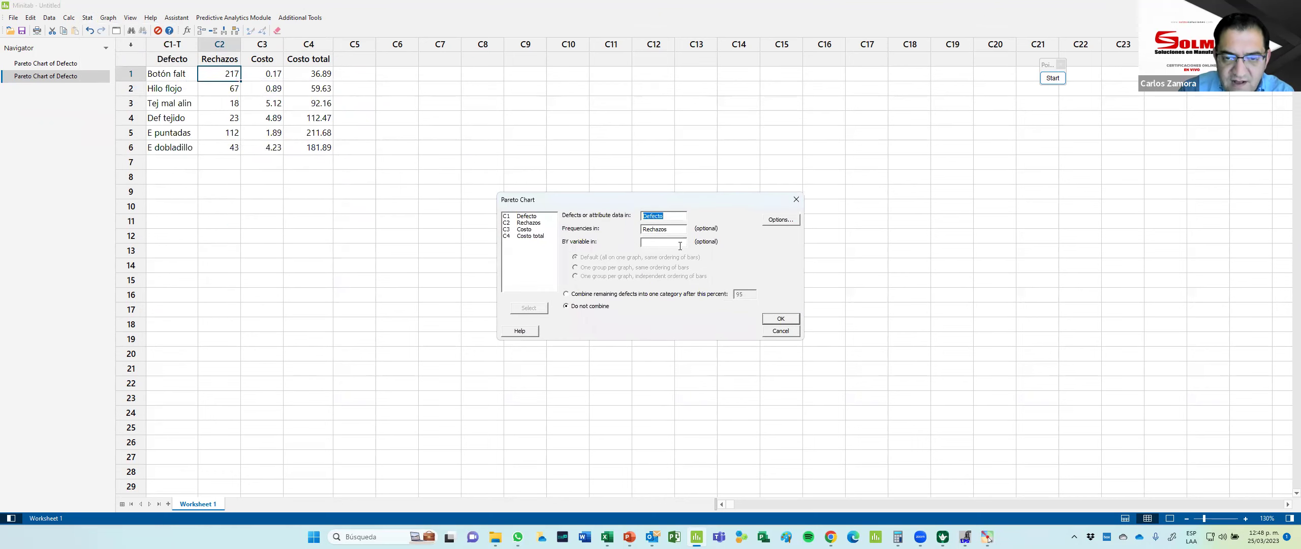
click(673, 227)
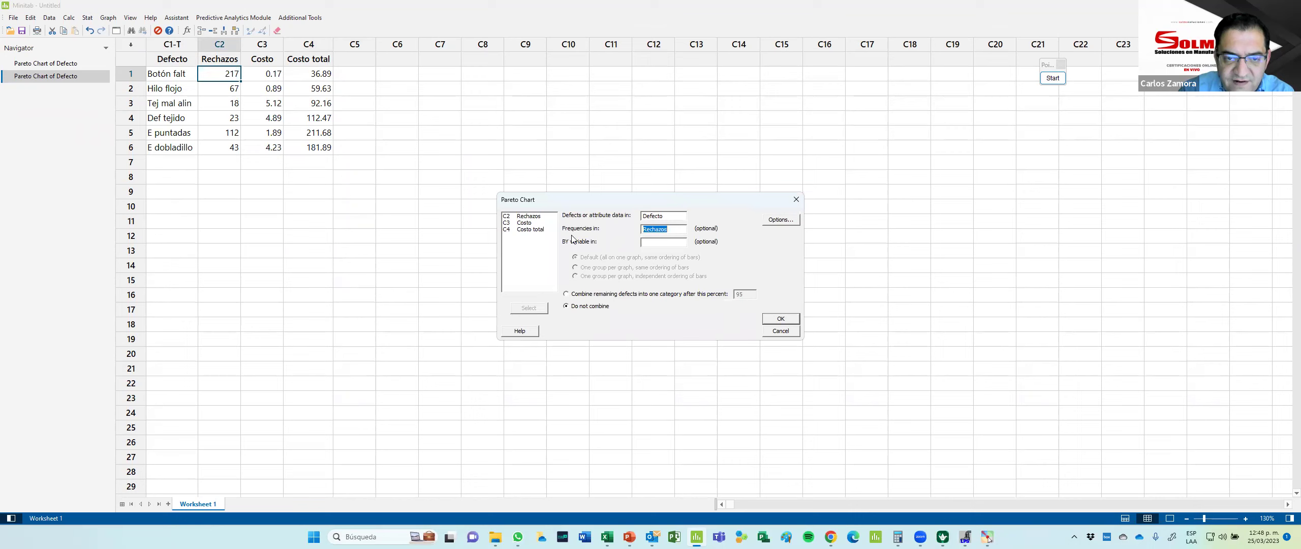
double_click(532, 230)
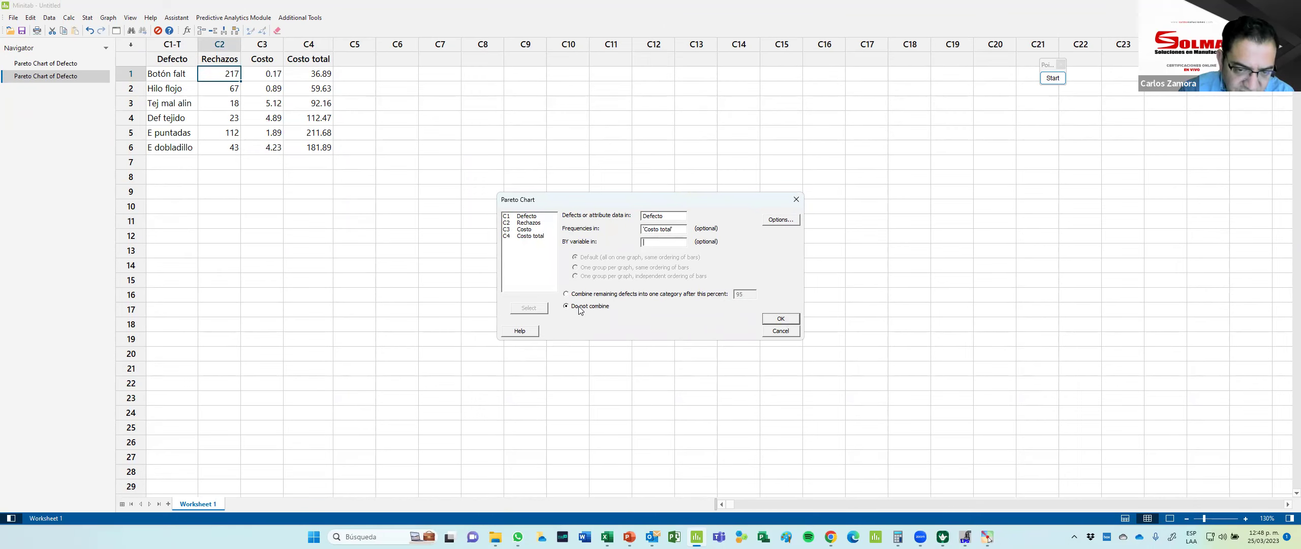
click(782, 319)
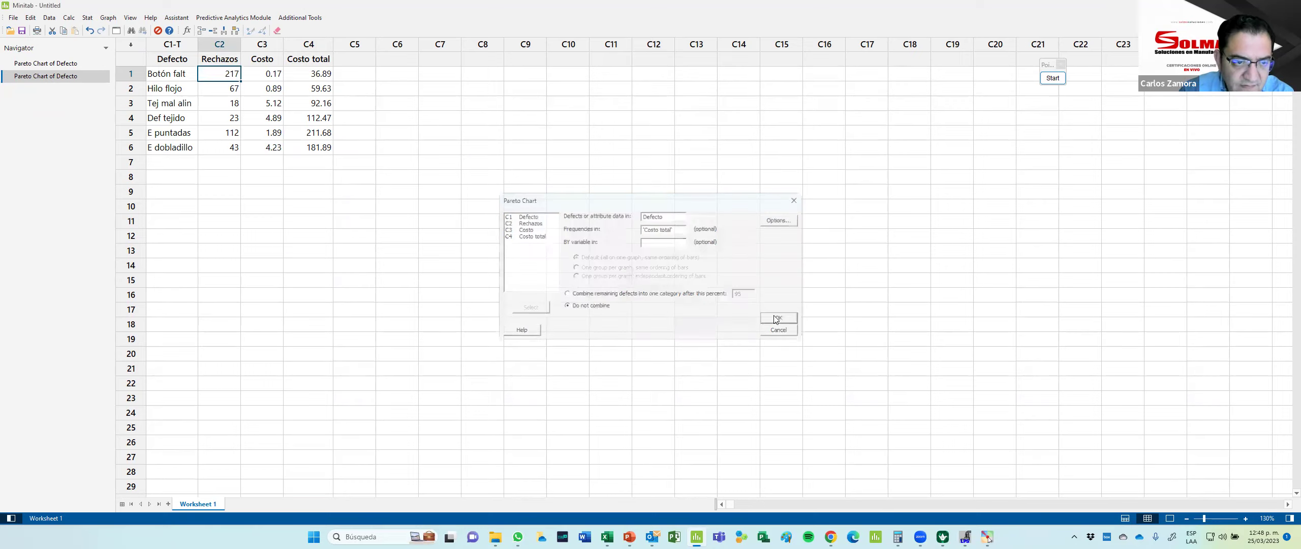
click(1169, 518)
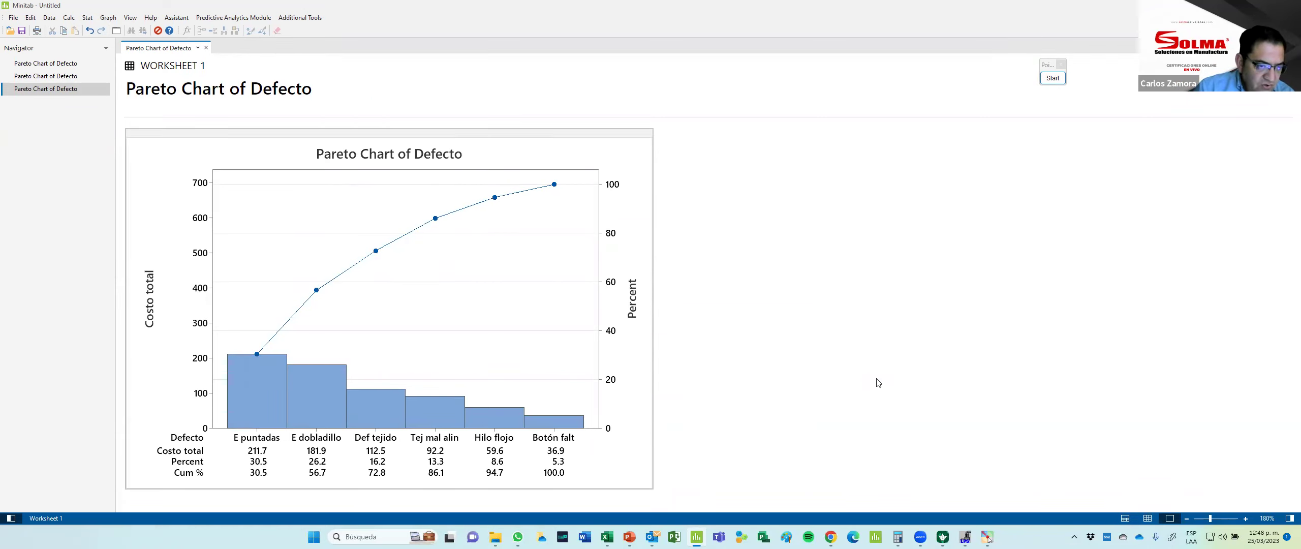
Step: Compare the order of the defects in the Rechazos Pareto chart with that in the Costo total Pareto chart
click(57, 75)
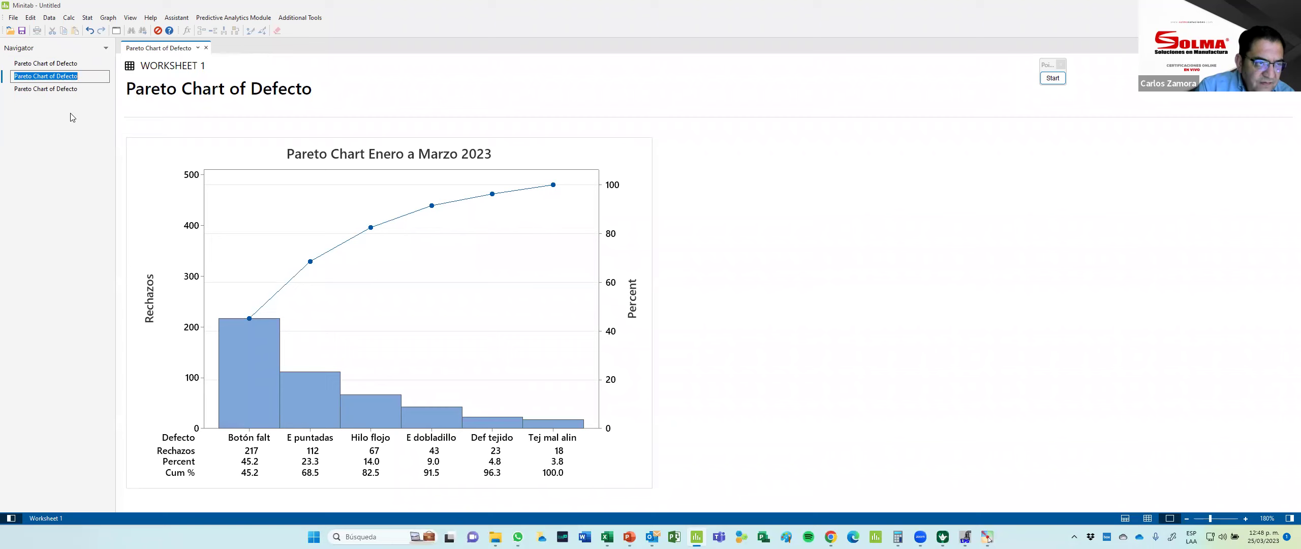
click(72, 90)
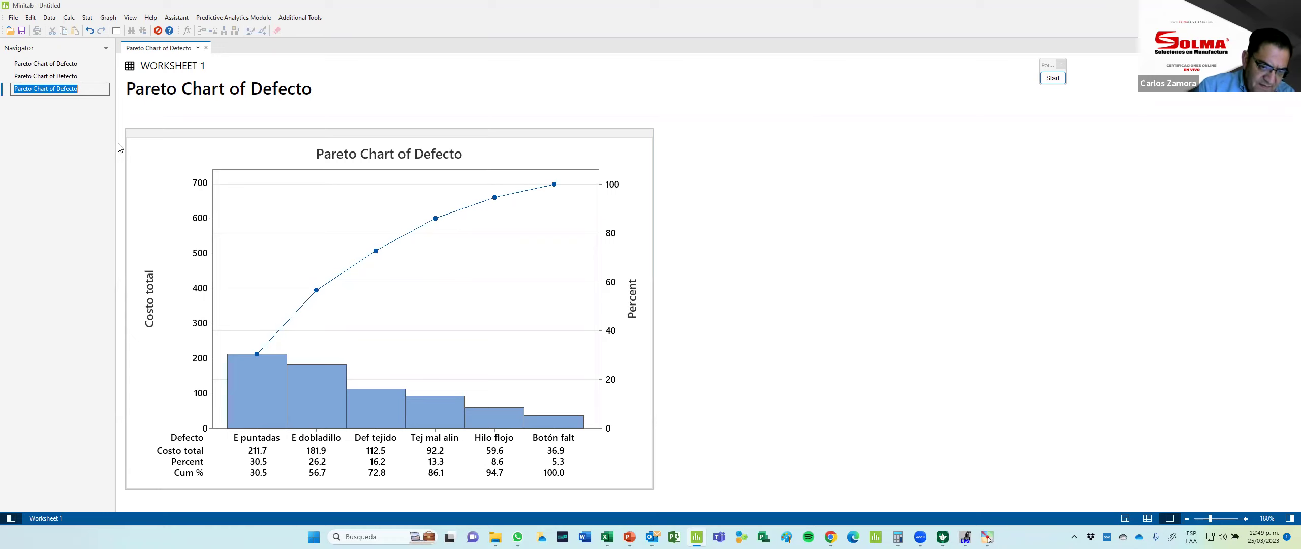
click(57, 77)
click(56, 77)
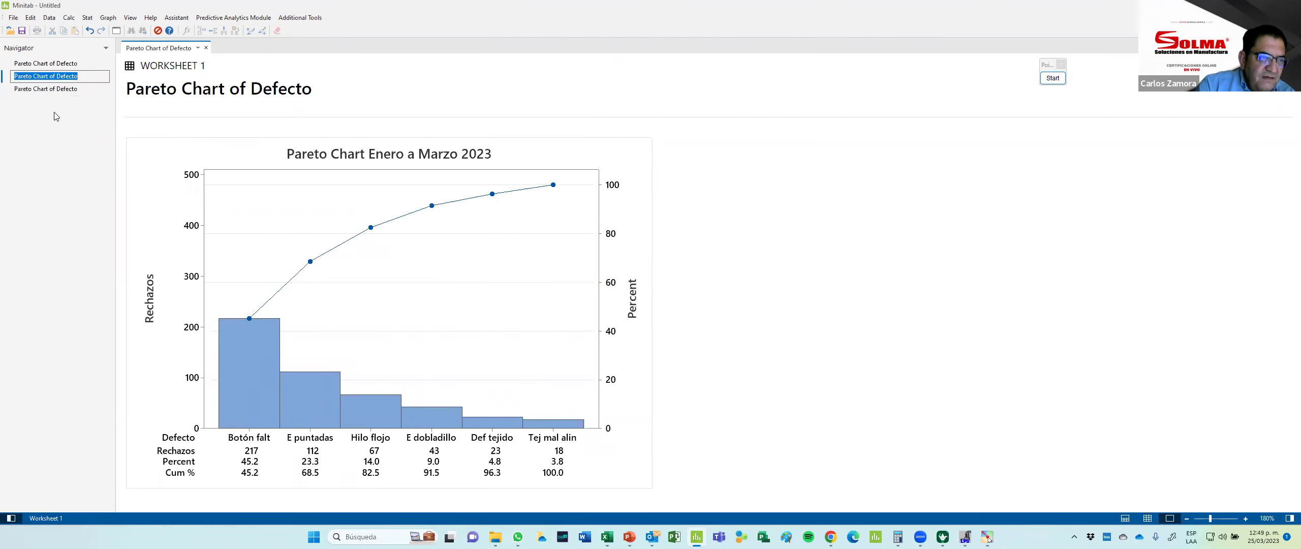
click(51, 89)
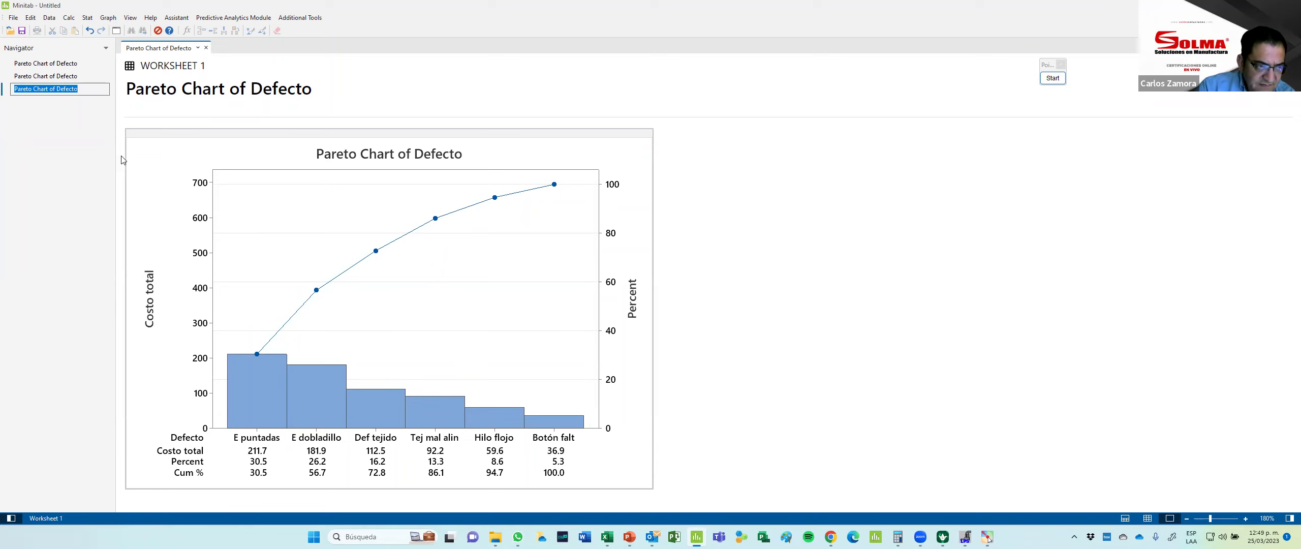
click(55, 76)
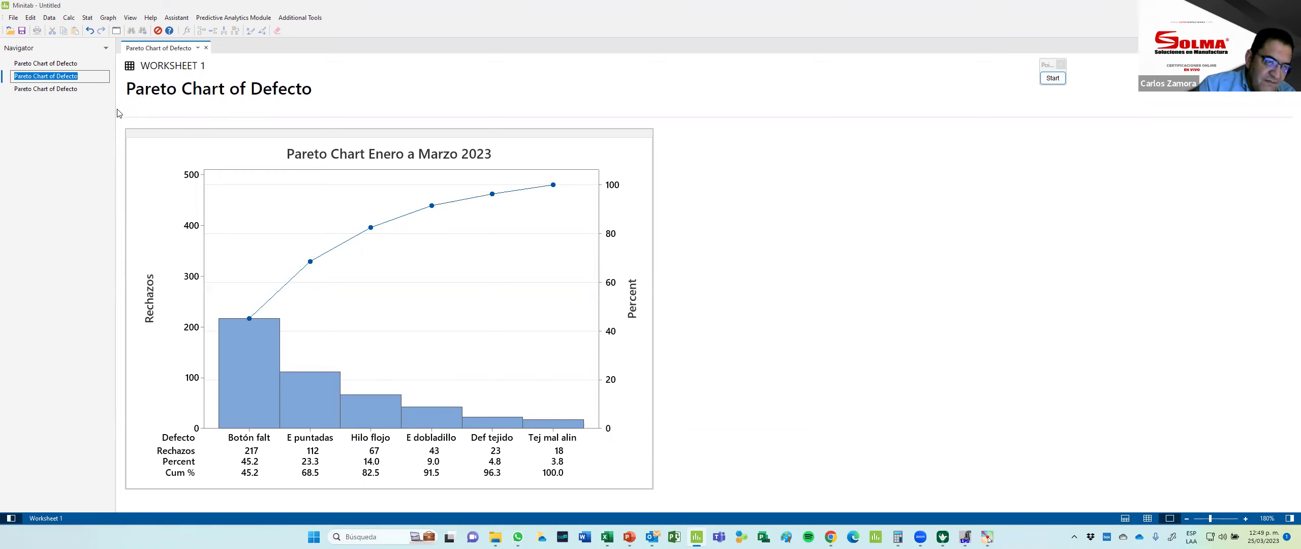
click(73, 90)
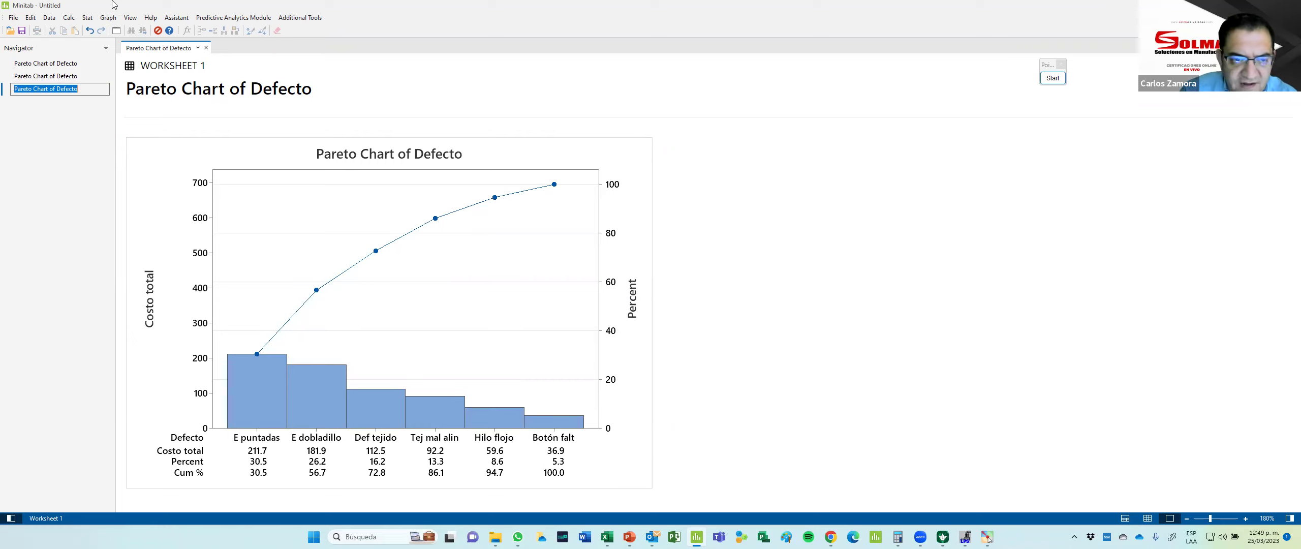
Step: Change the title of the Costo total Pareto chart to "Pareto Chart Enero a Marzo 2023"
double_click(447, 158)
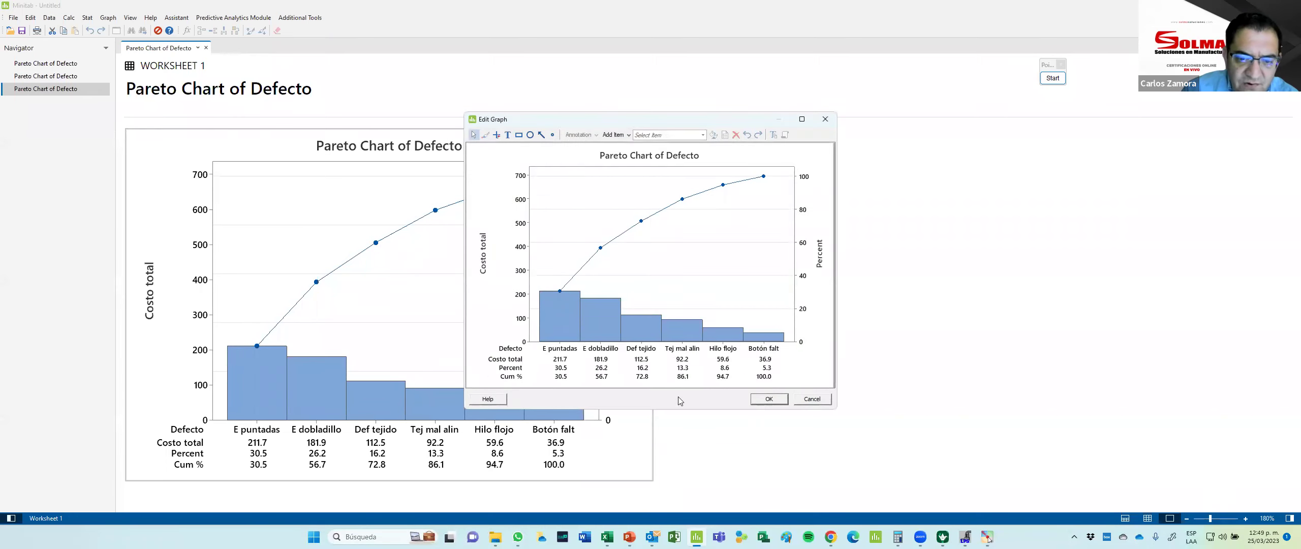
click(691, 157)
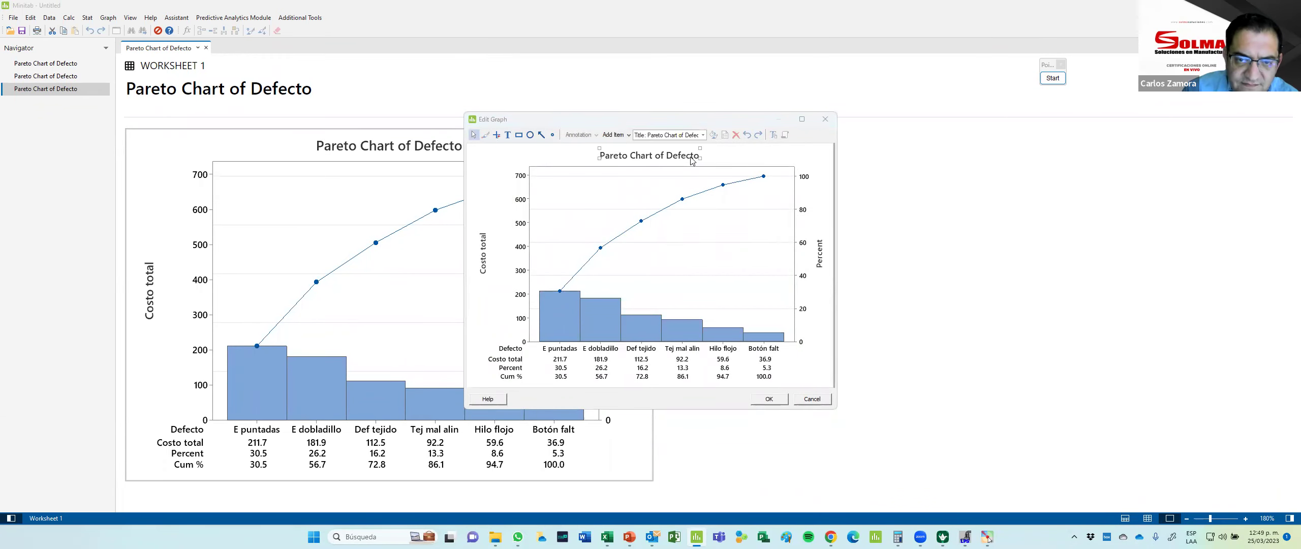
double_click(691, 157)
click(628, 312)
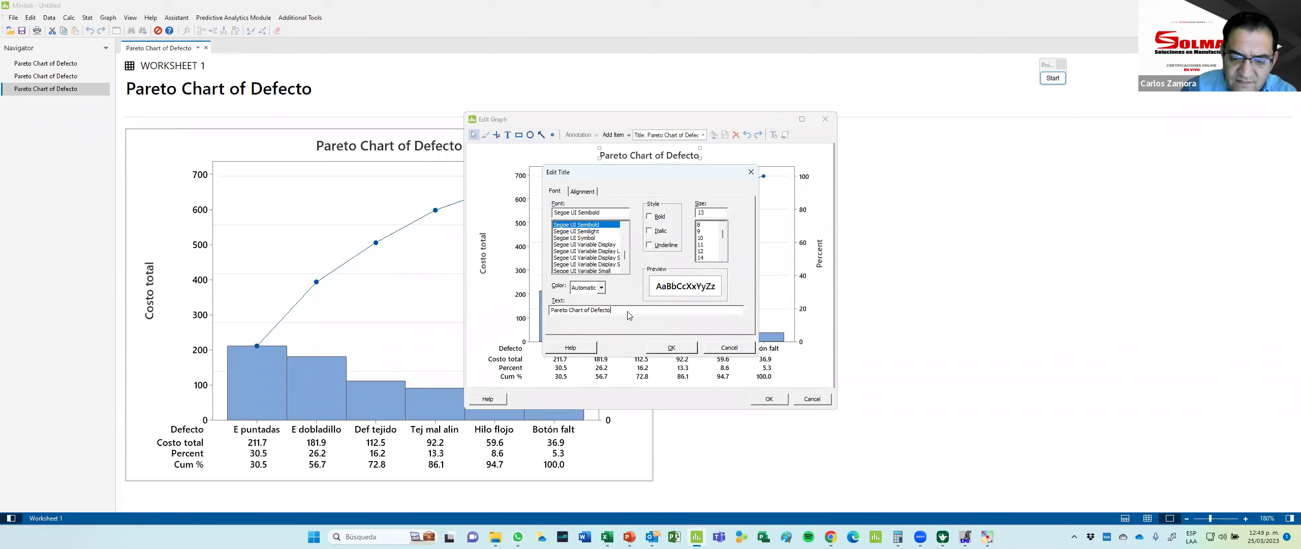
key(BackSpace)
key(BackSpace)
key(BackSpace)
key(BackSpace)
key(BackSpace)
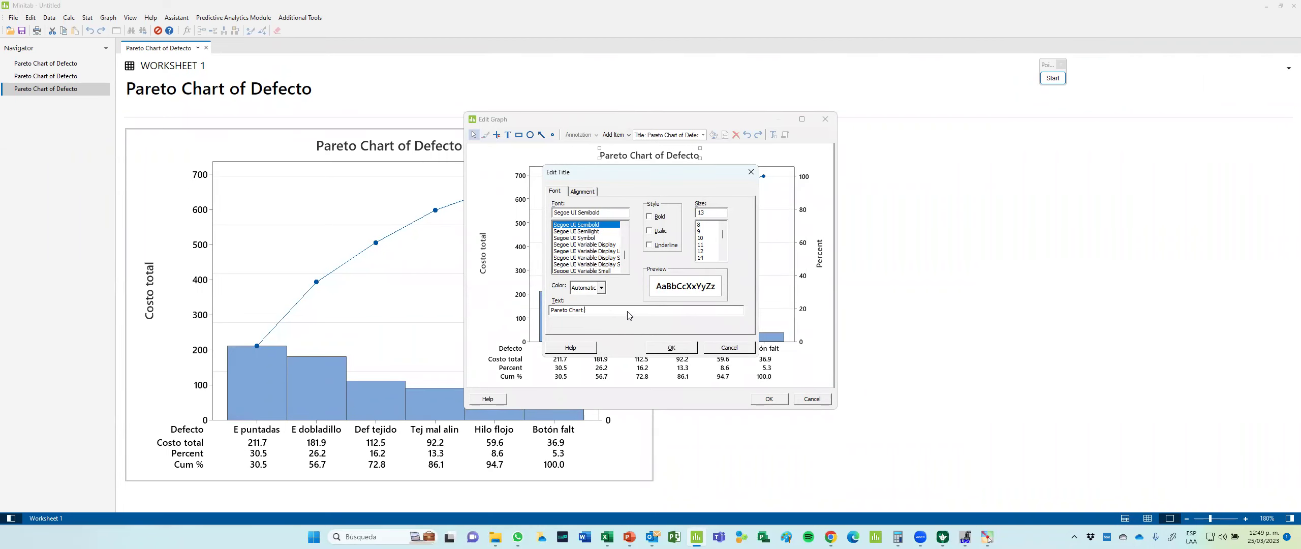
text(Enero a Mar)
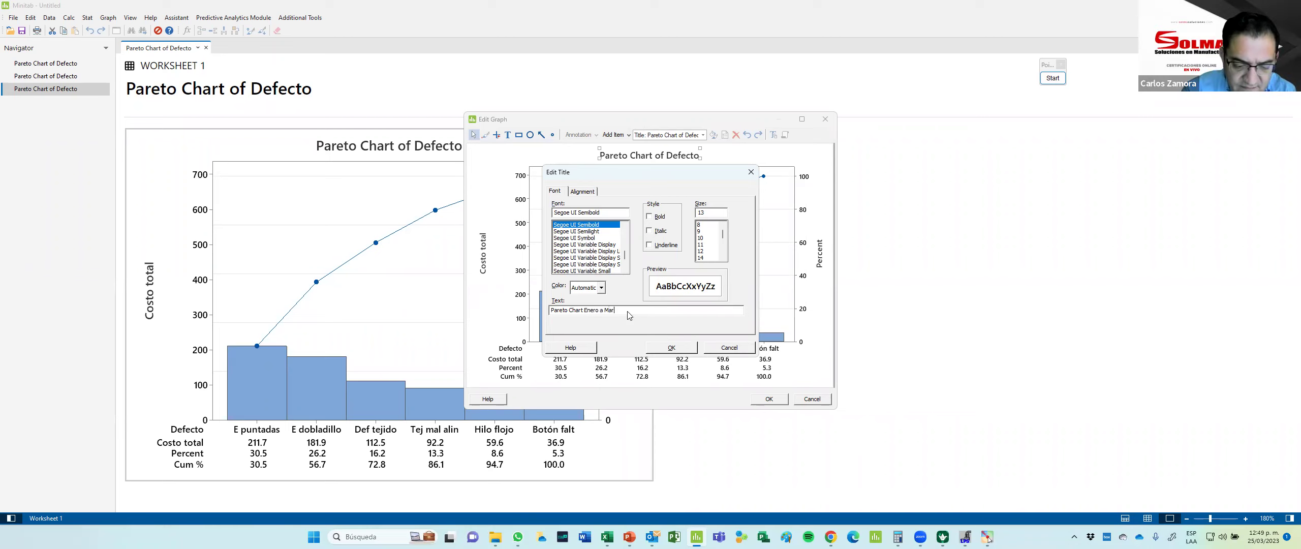
text(zo 2023)
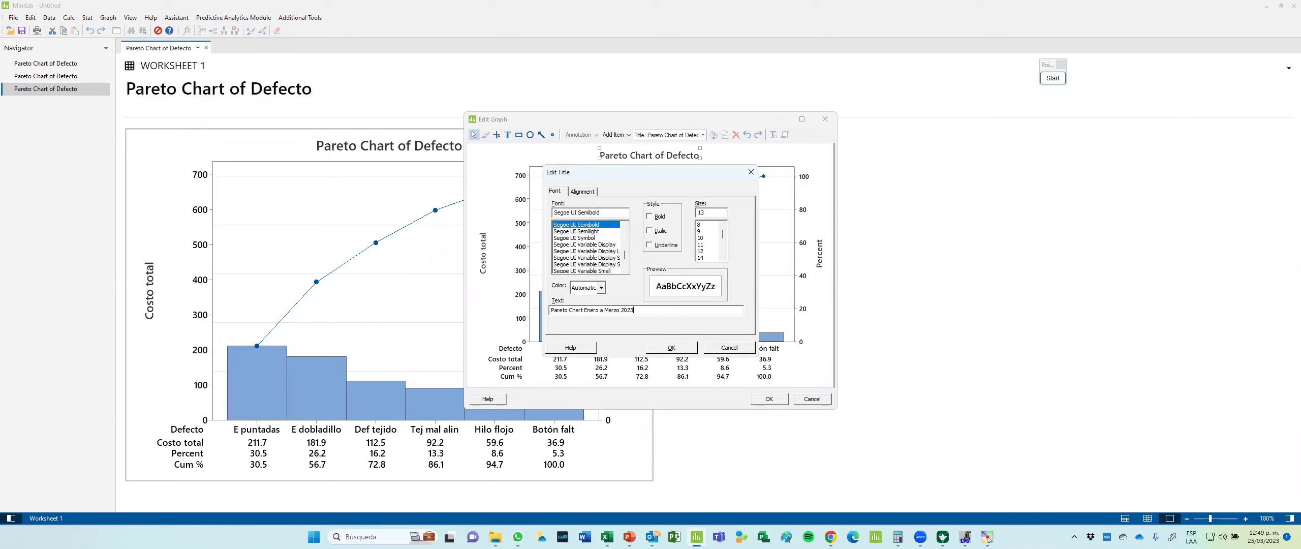
key(Return)
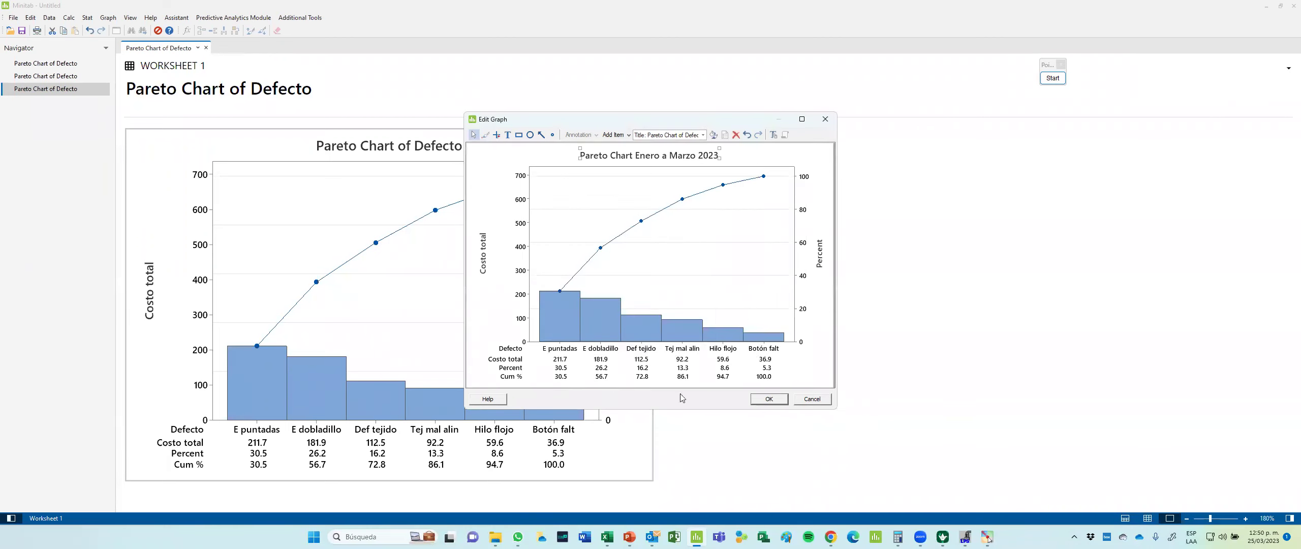
click(768, 399)
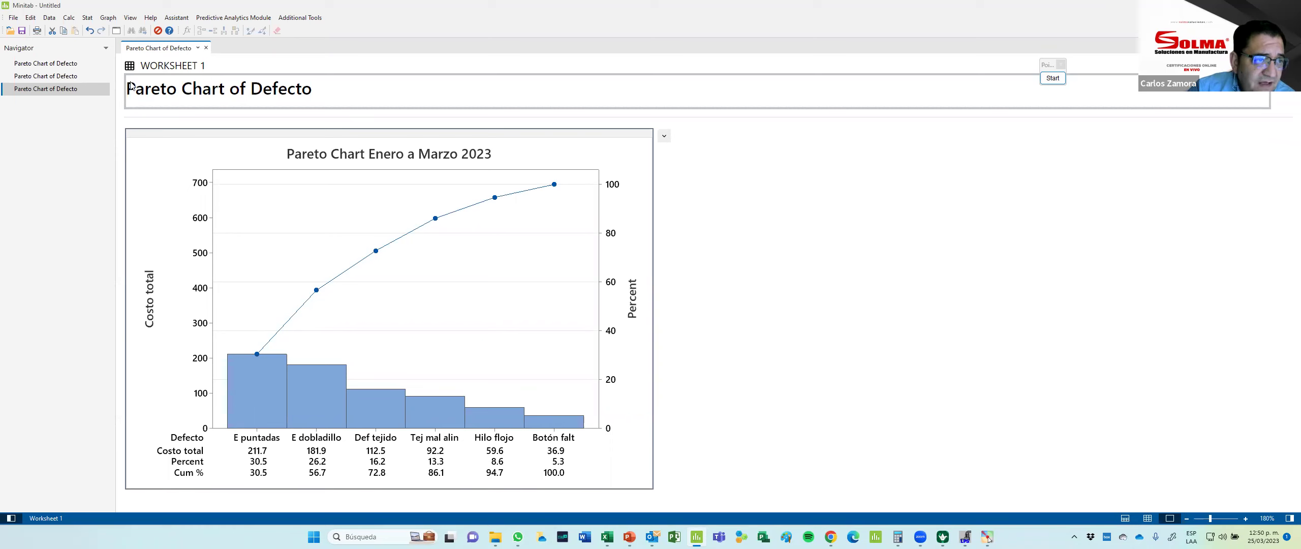
Step: Review the Pareto Chart settings, checking Rechazos and Costo total as alternative frequency columns for Defecto, and close them without creating a chart
click(88, 18)
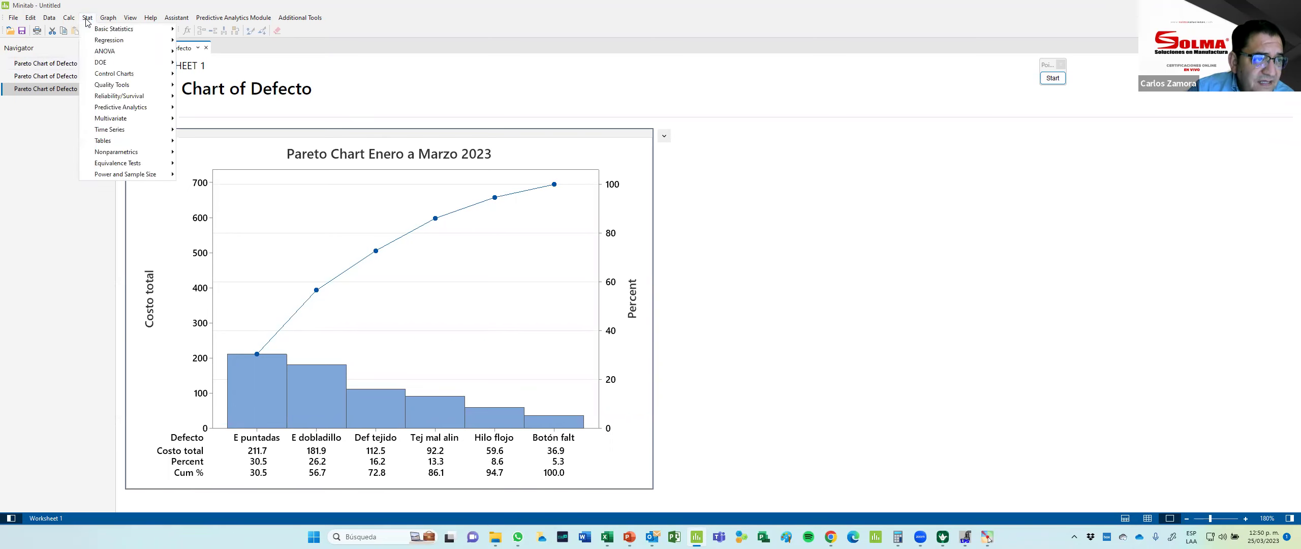
mouse_move(107, 86)
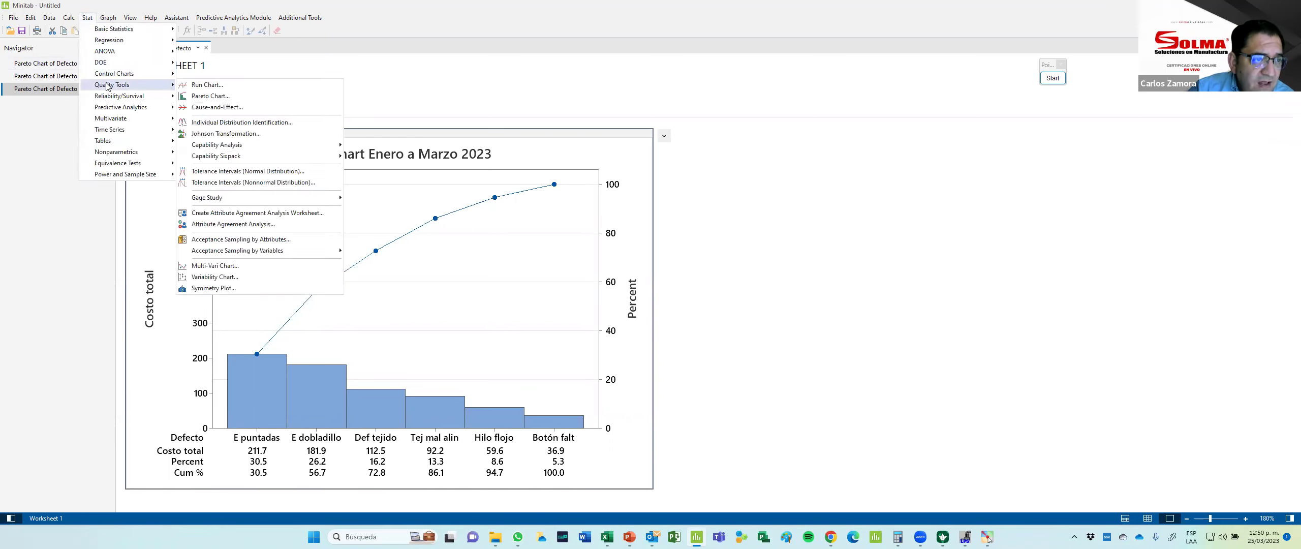
click(233, 95)
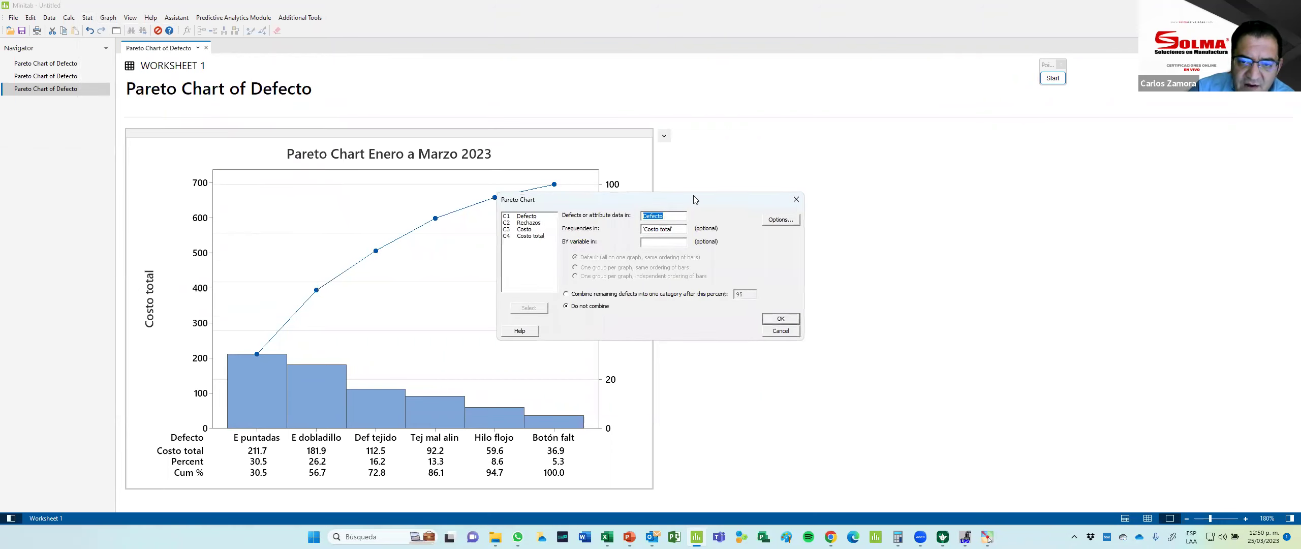
drag(695, 200, 885, 183)
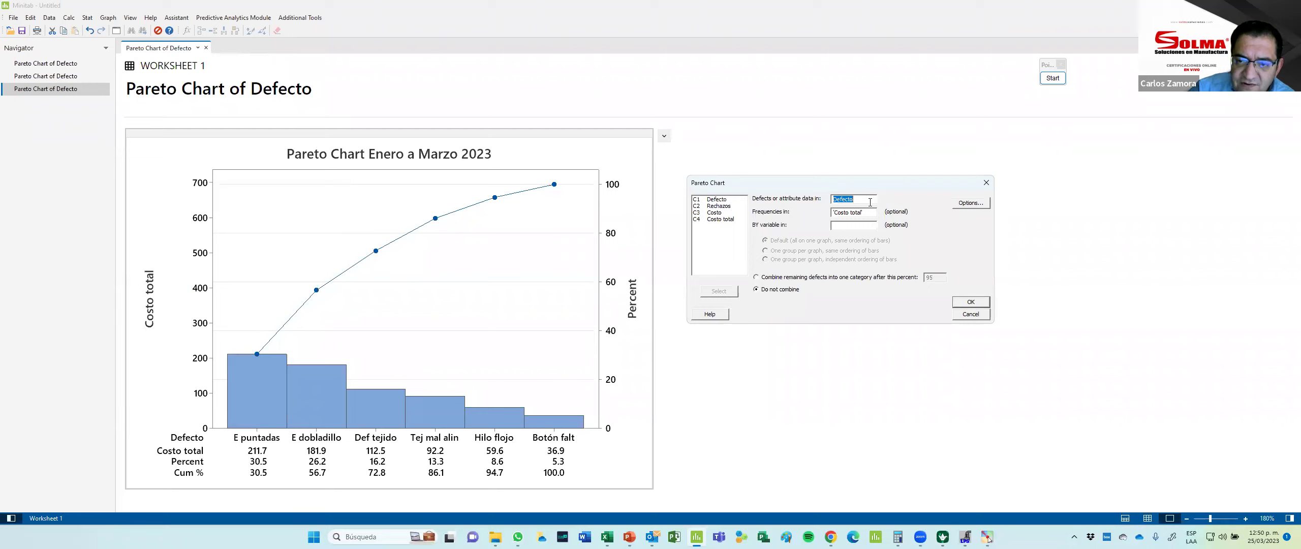
click(675, 85)
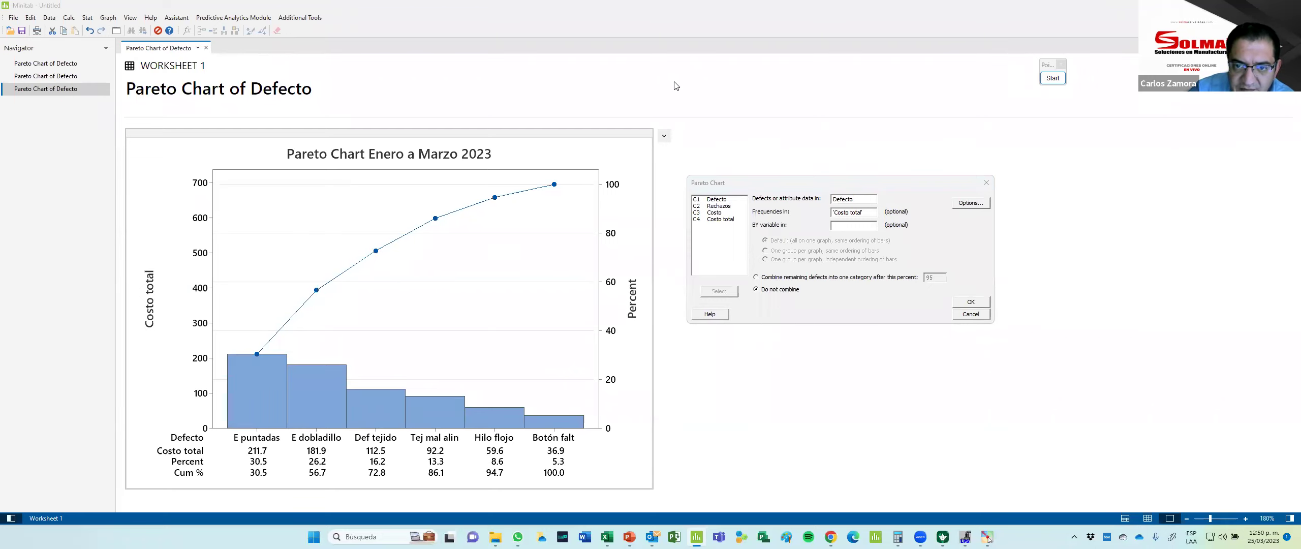
click(871, 214)
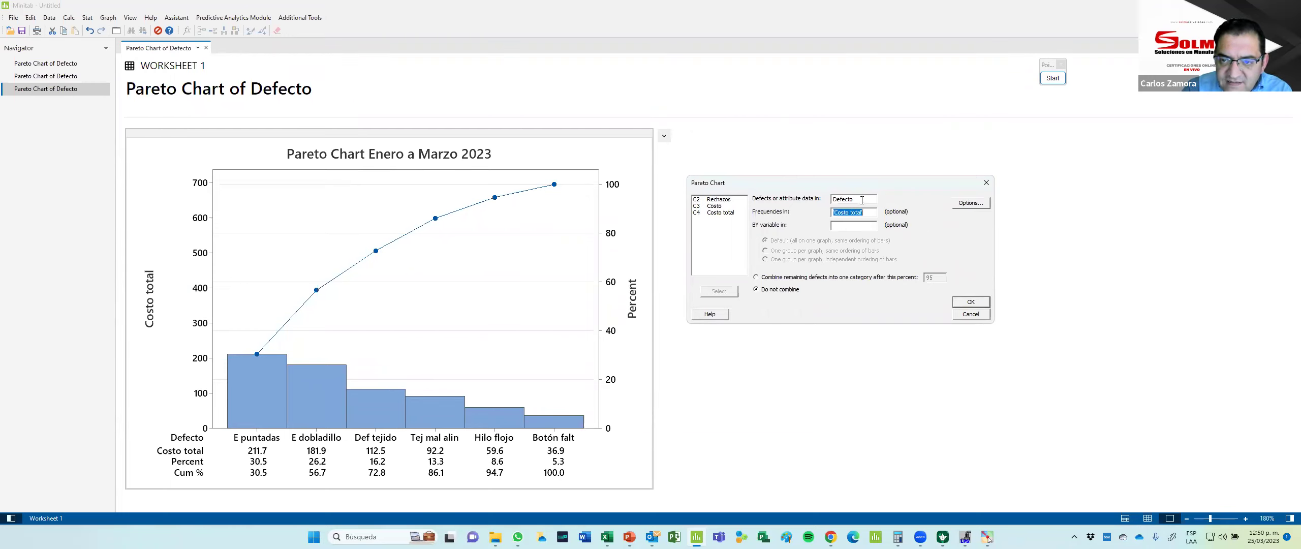
click(718, 199)
double_click(718, 199)
double_click(720, 212)
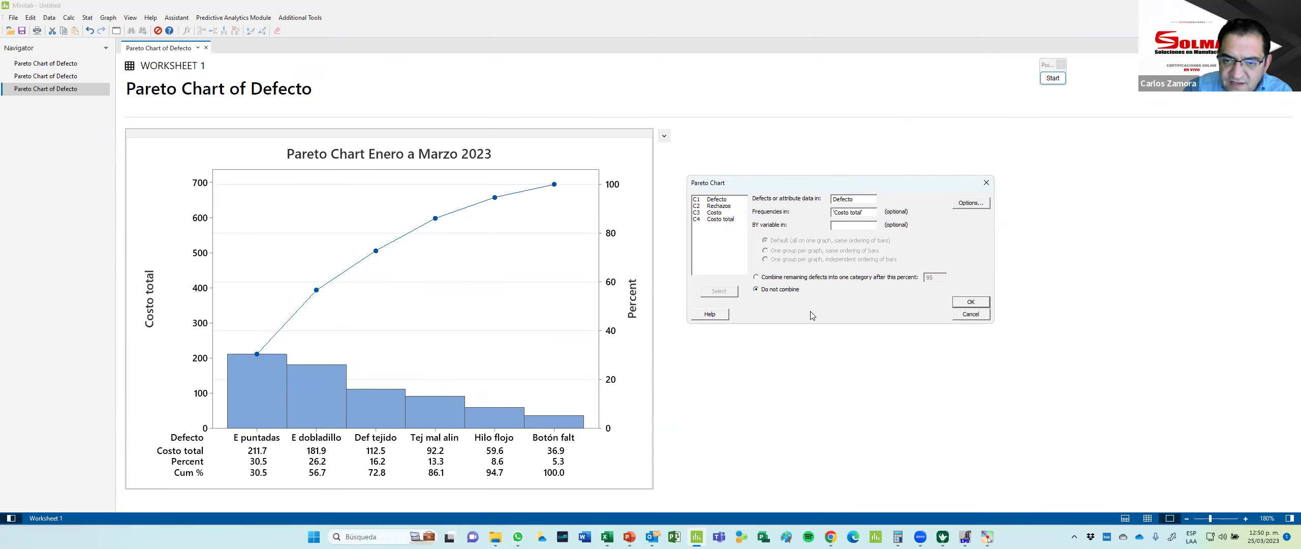
click(975, 316)
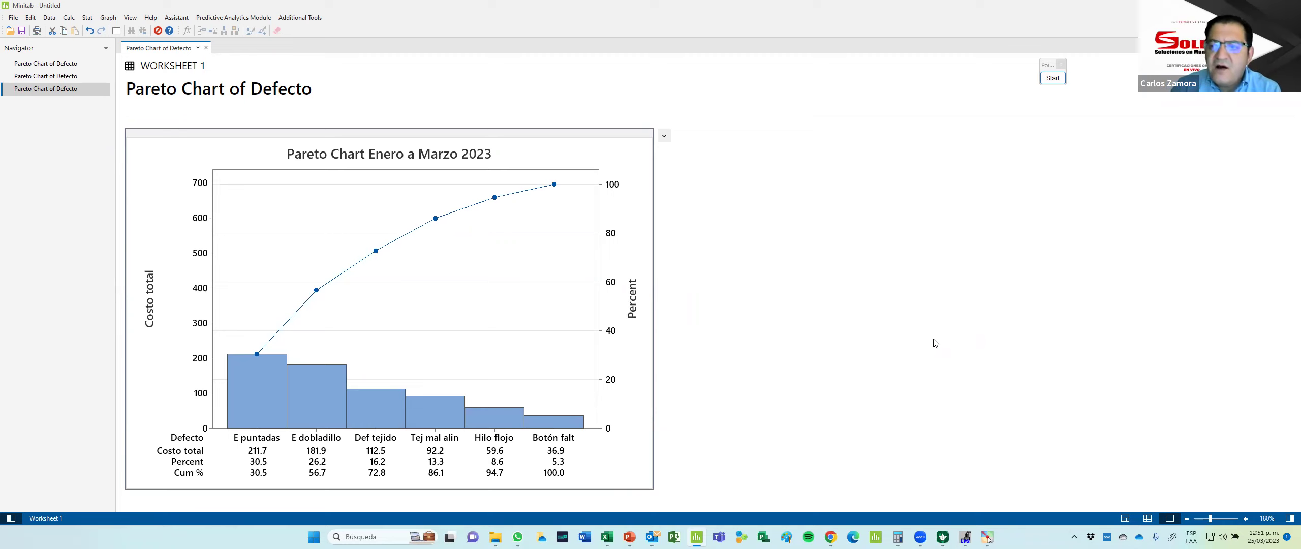
Step: Alternate between the Rechazos and Costo total Pareto charts to examine how the defect priorities differ by count and by cost
double_click(55, 76)
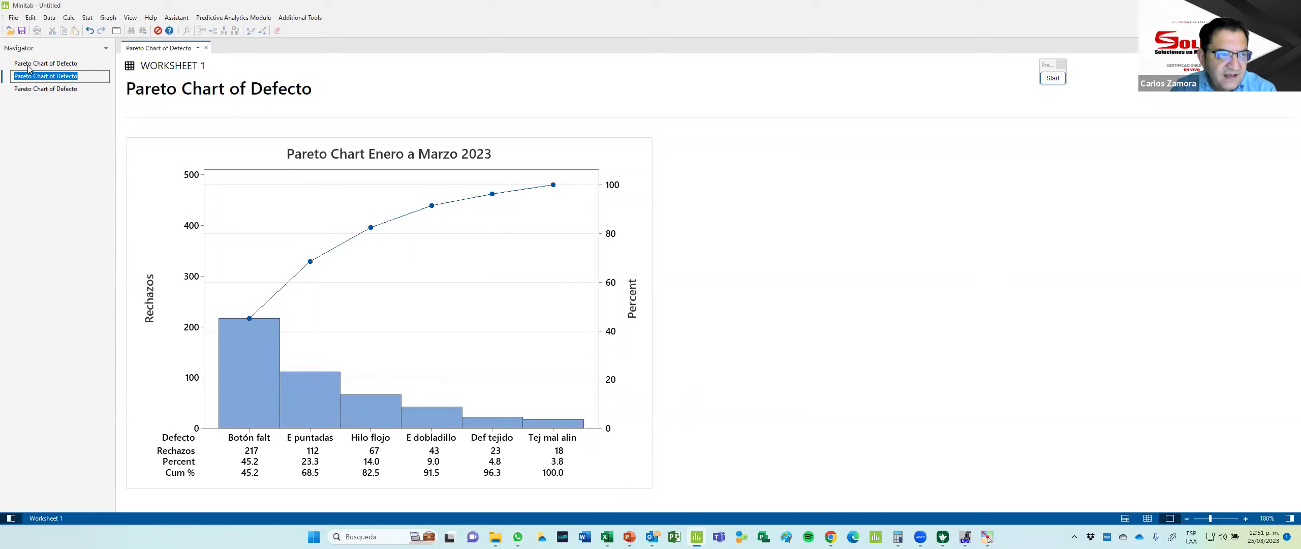
click(40, 91)
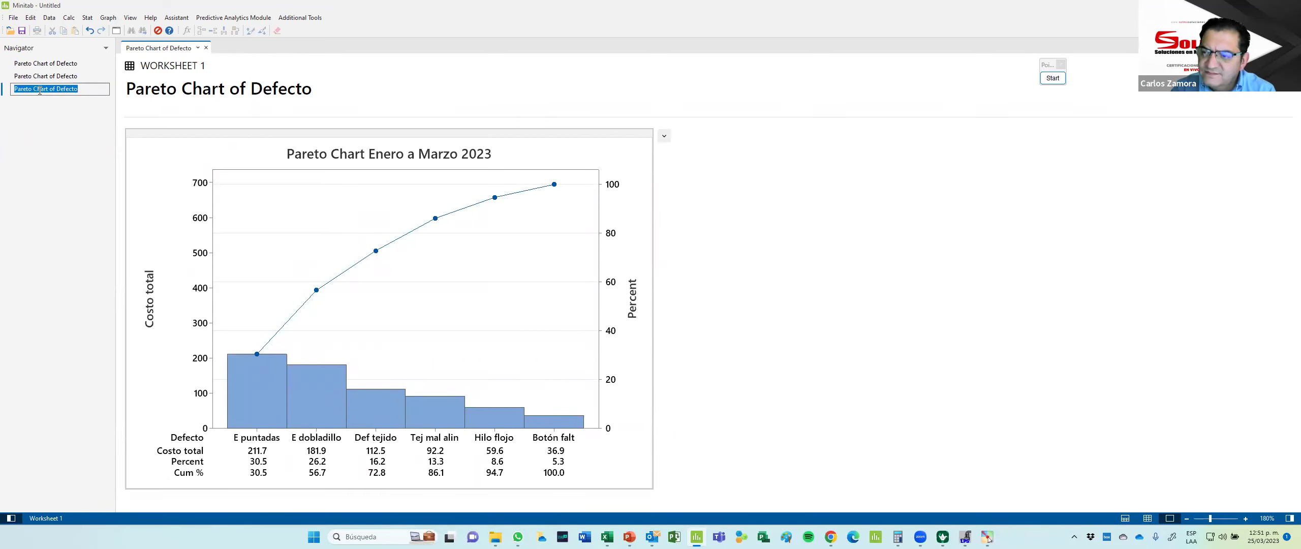
click(47, 76)
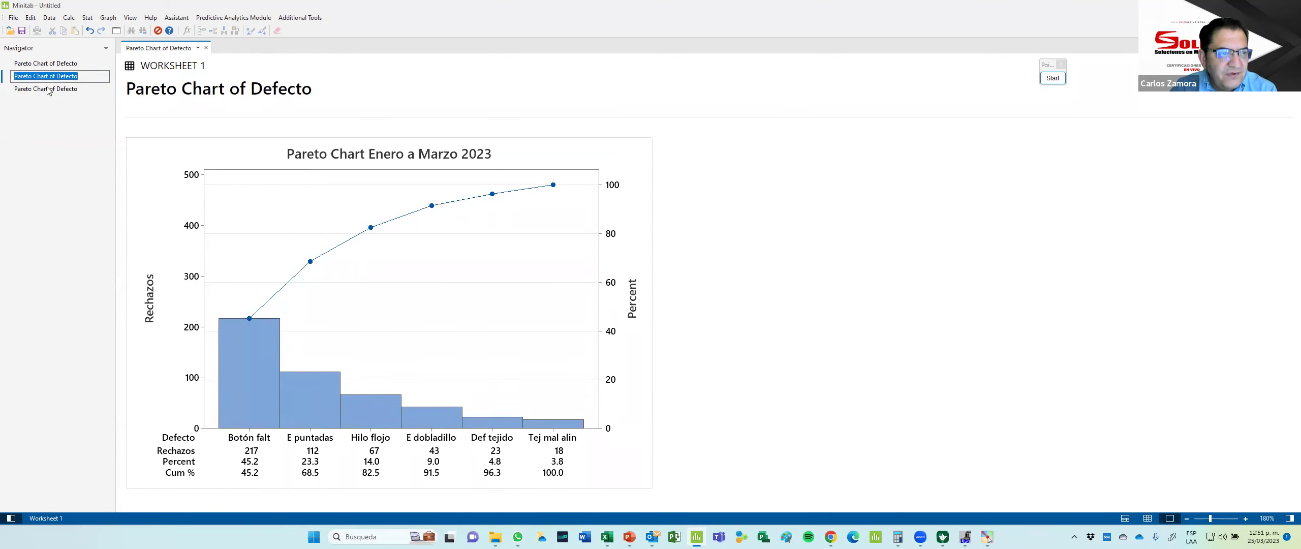
click(48, 87)
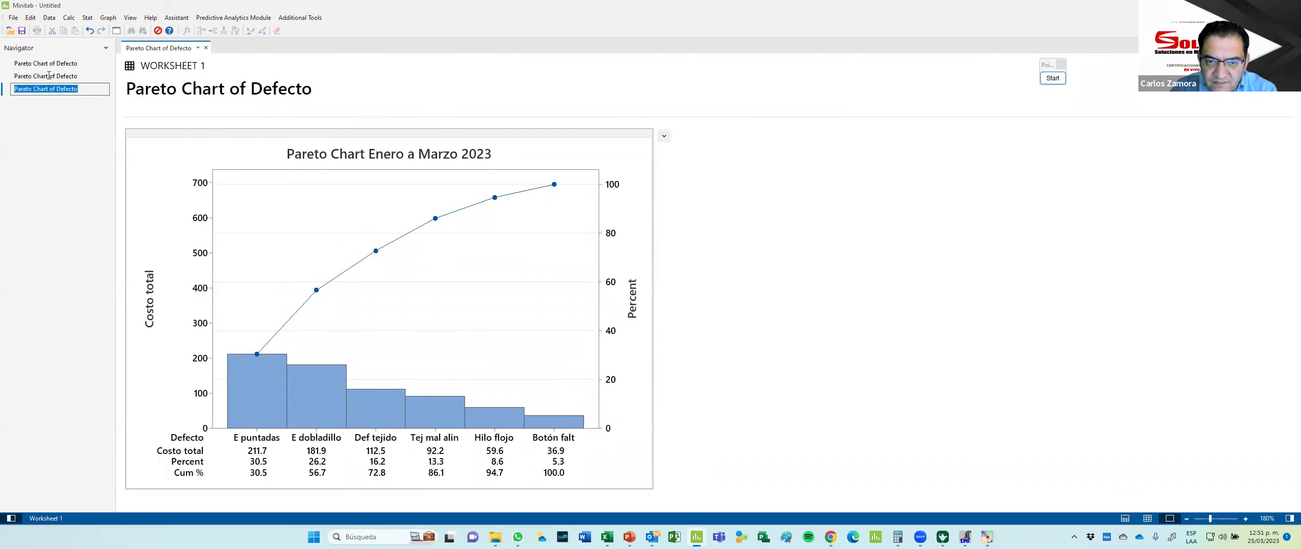
click(48, 75)
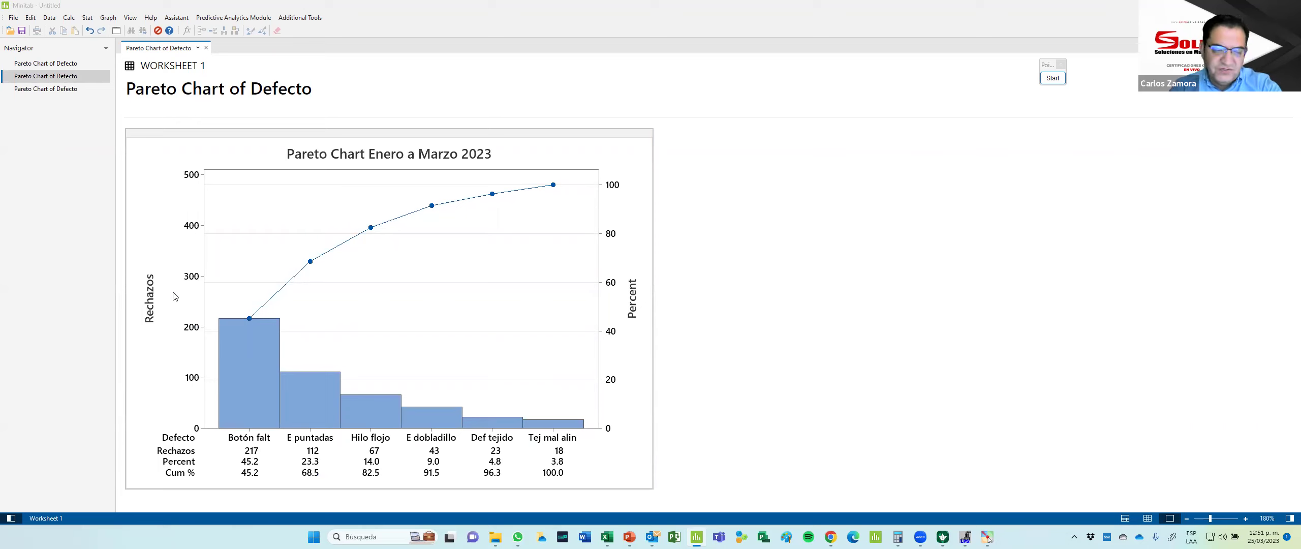
click(49, 91)
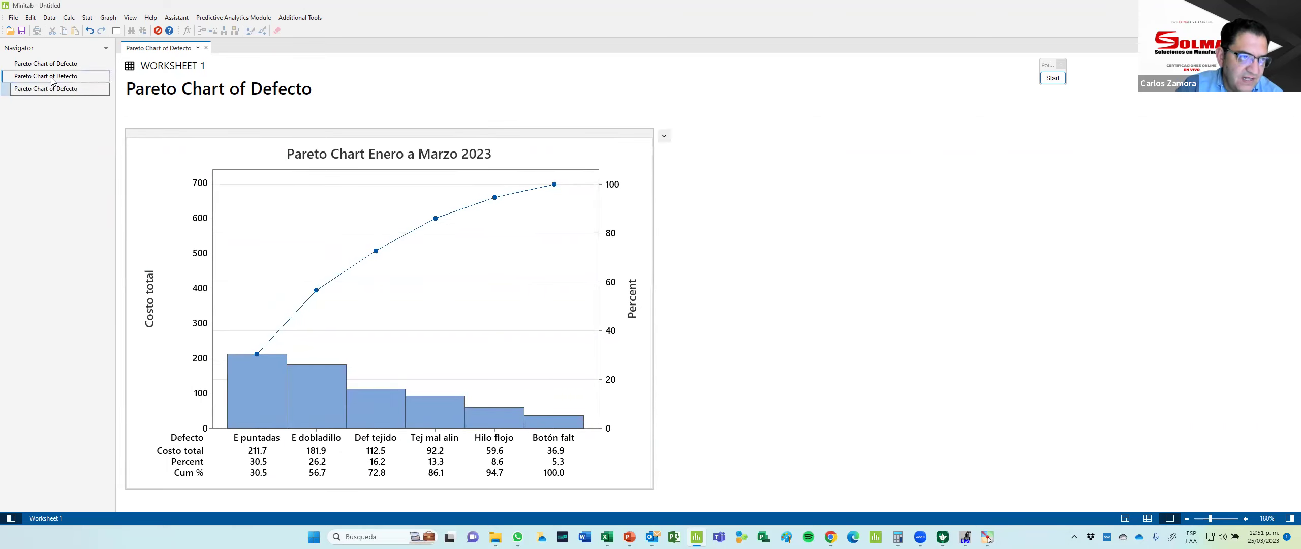
Step: Start a graph layout from the Rechazos Pareto chart with the Layout Tool, set to 1 row and 2 columns
click(51, 77)
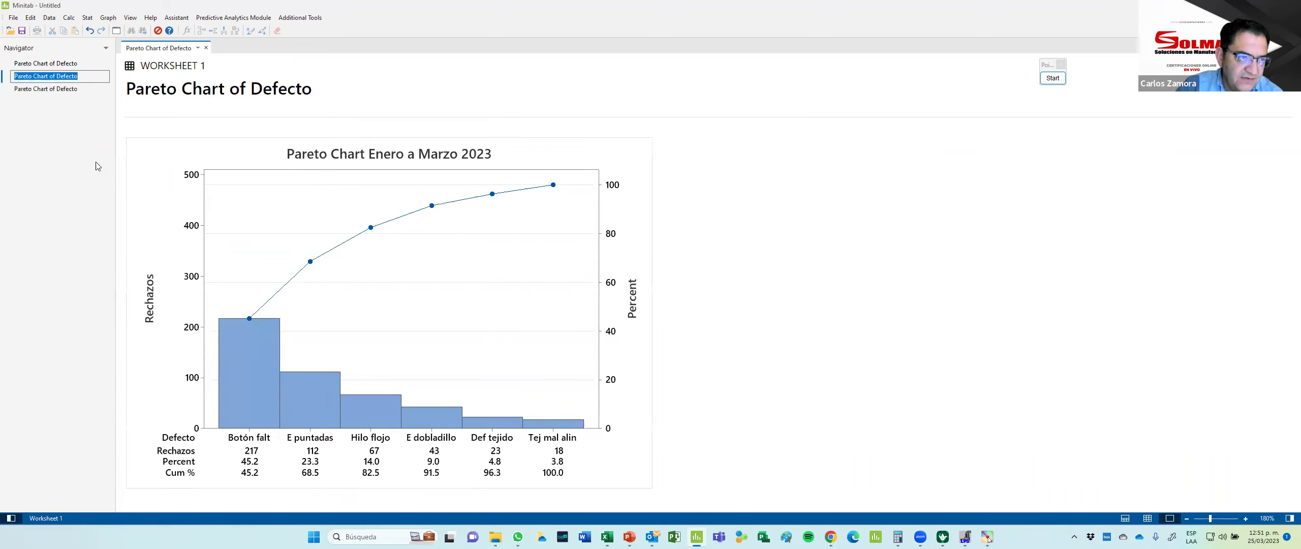
click(645, 137)
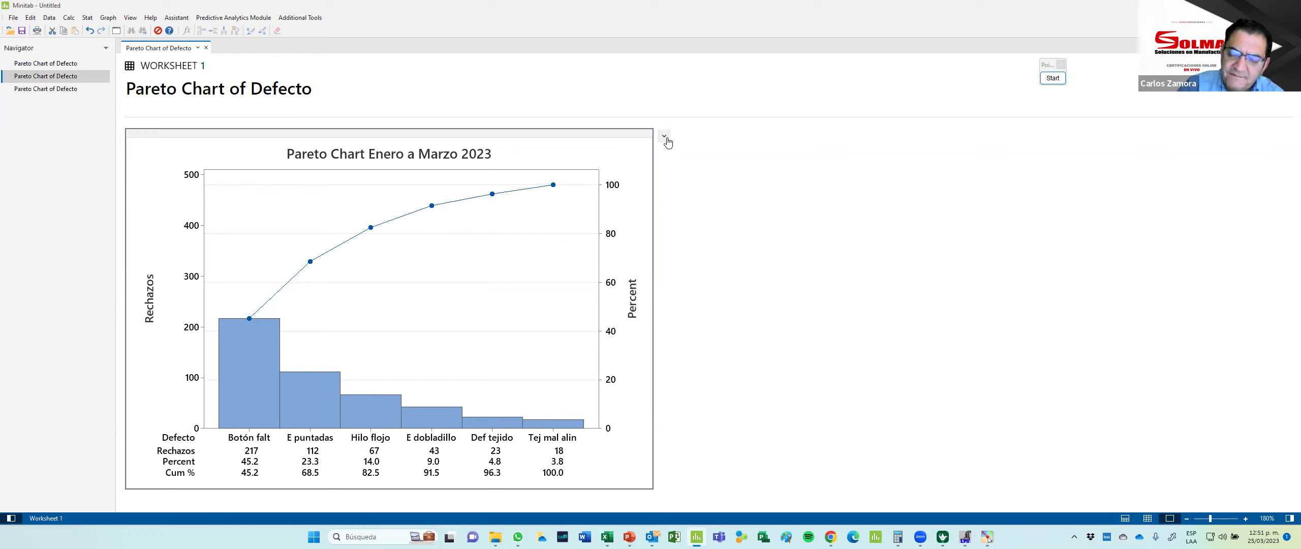
click(665, 137)
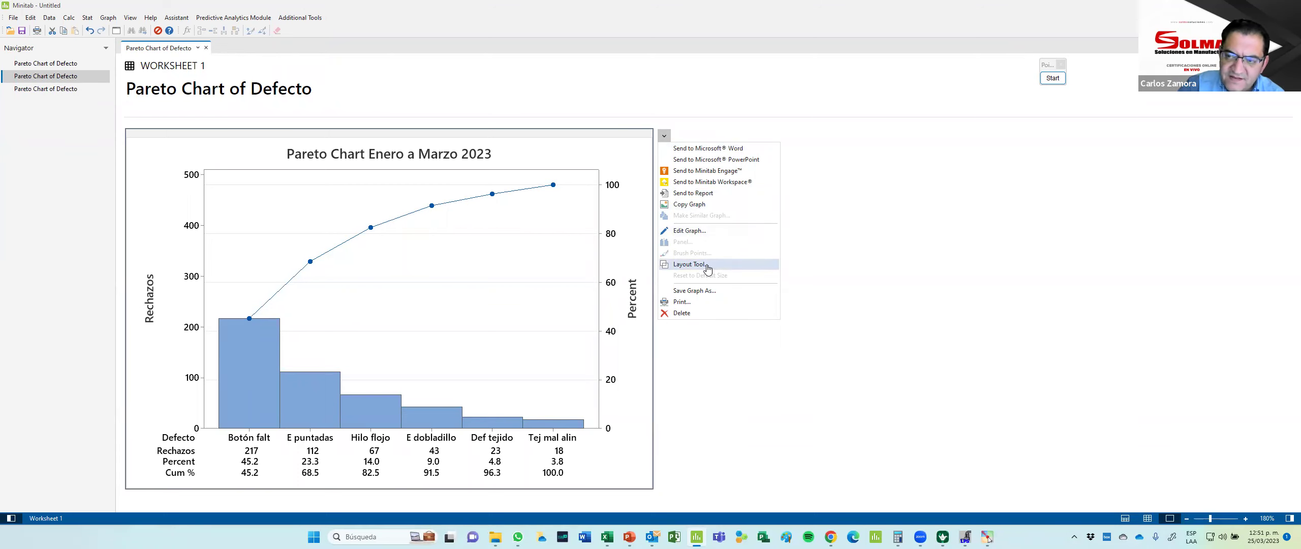
click(734, 270)
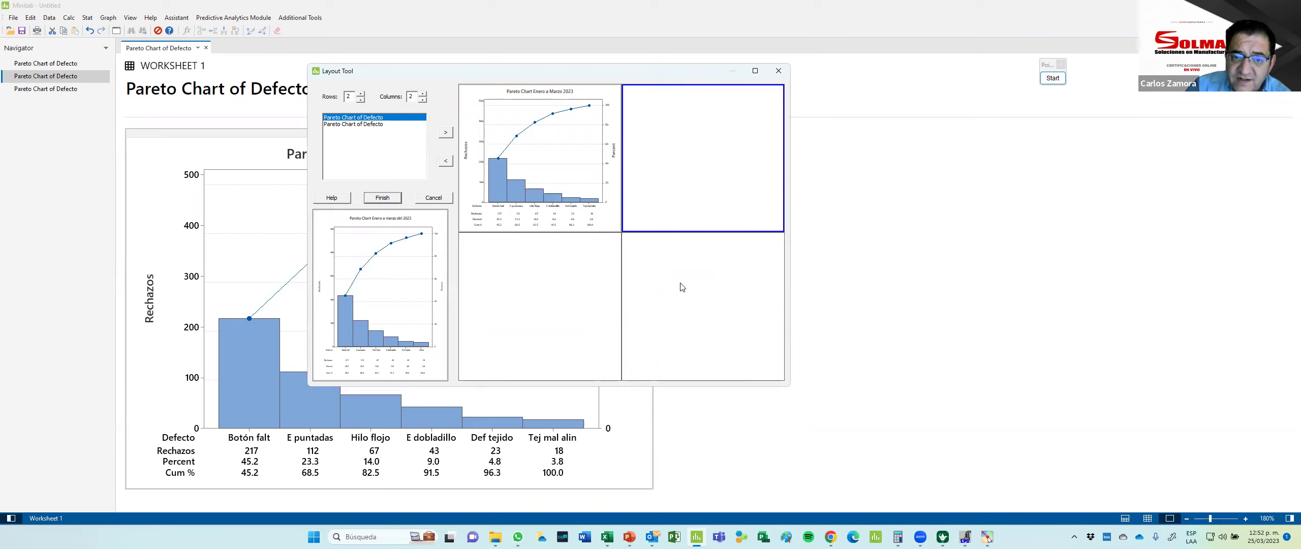
click(360, 100)
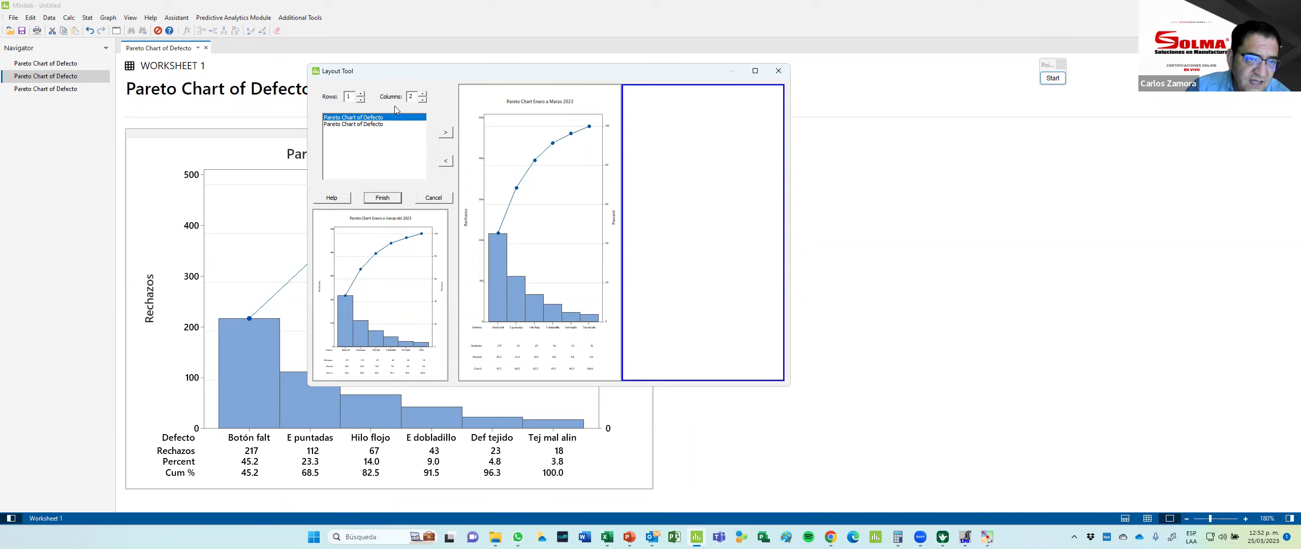
Step: Add the Costo total Pareto chart beside the Rechazos chart and generate the combined layout
click(366, 125)
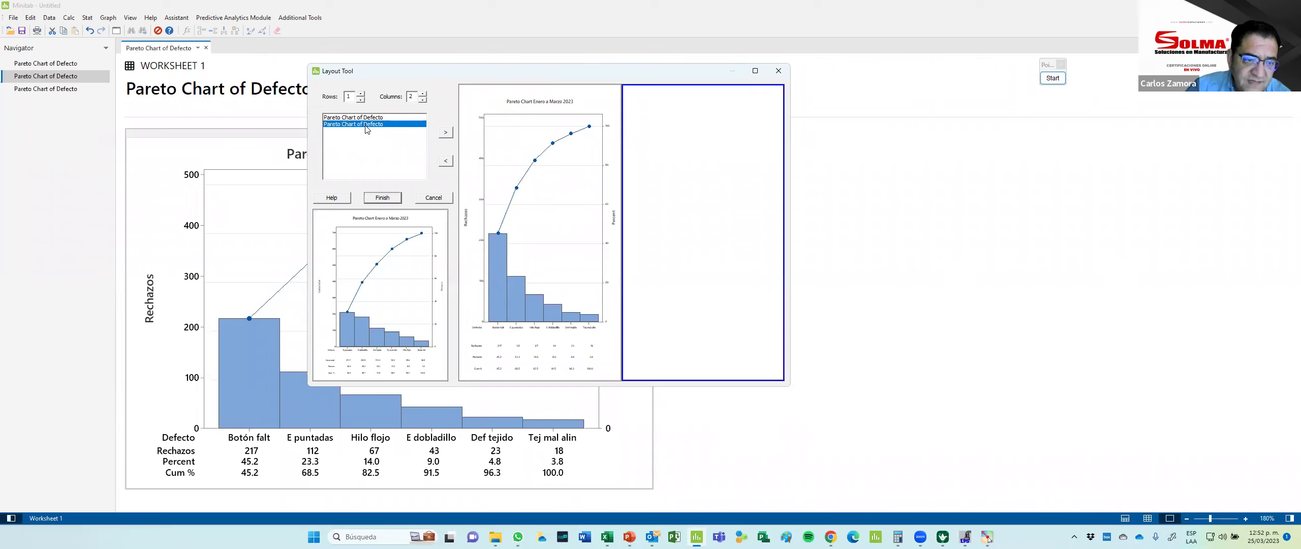
click(370, 118)
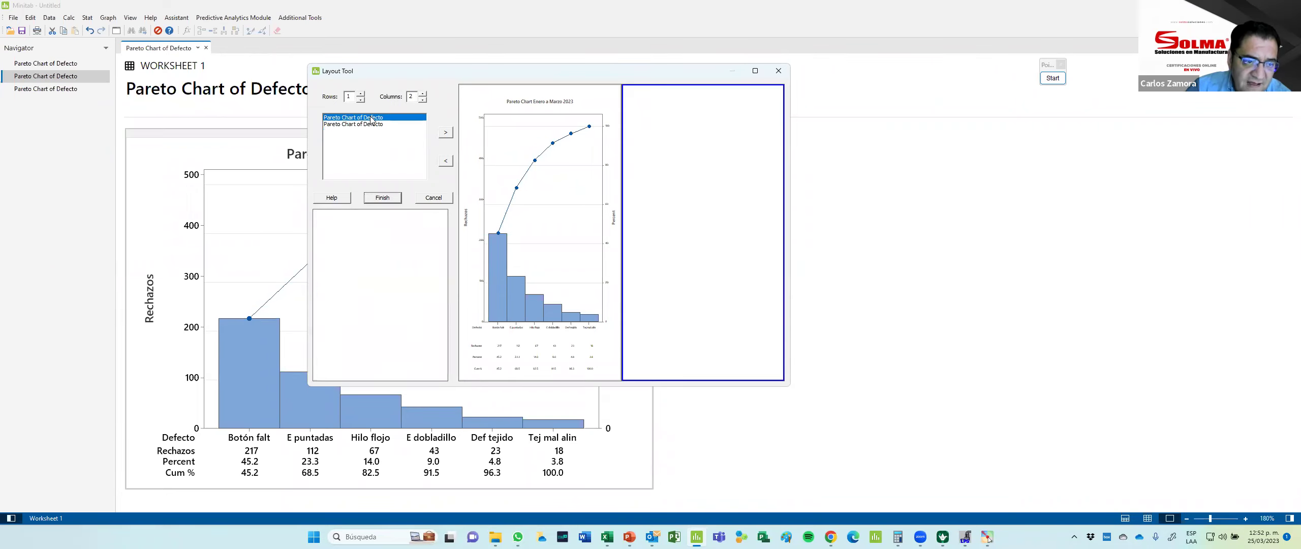
click(370, 125)
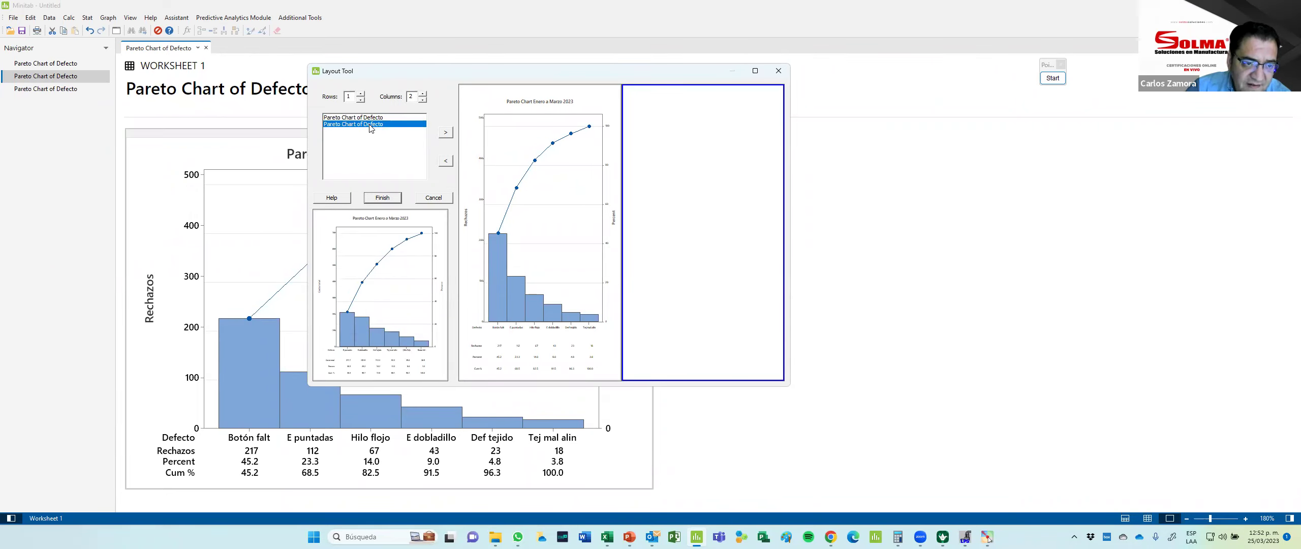
click(446, 133)
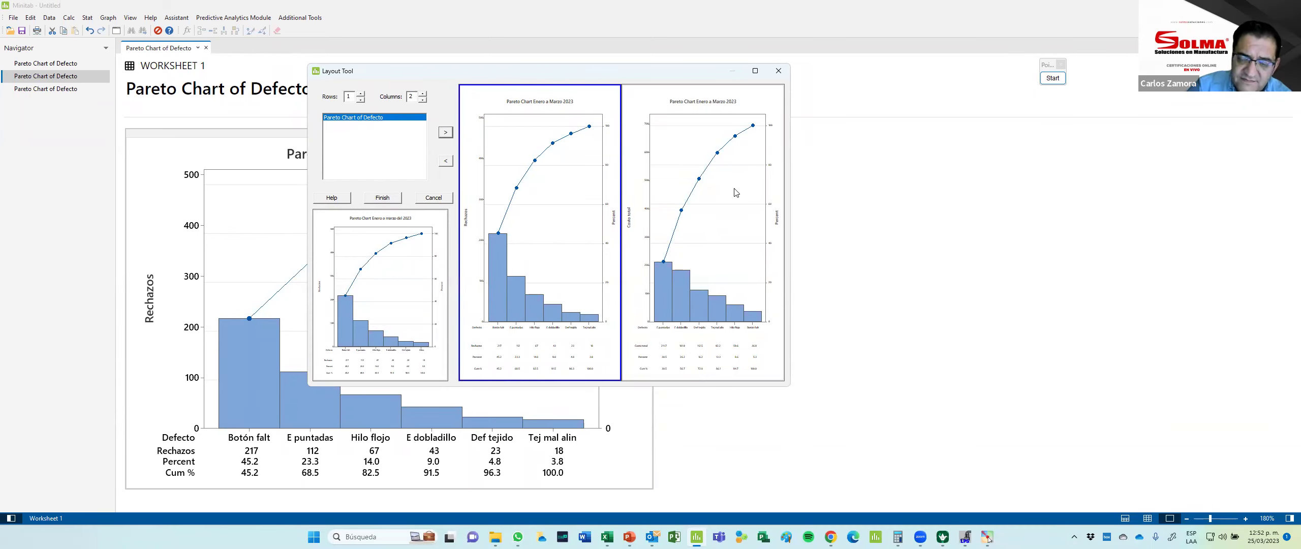
click(382, 198)
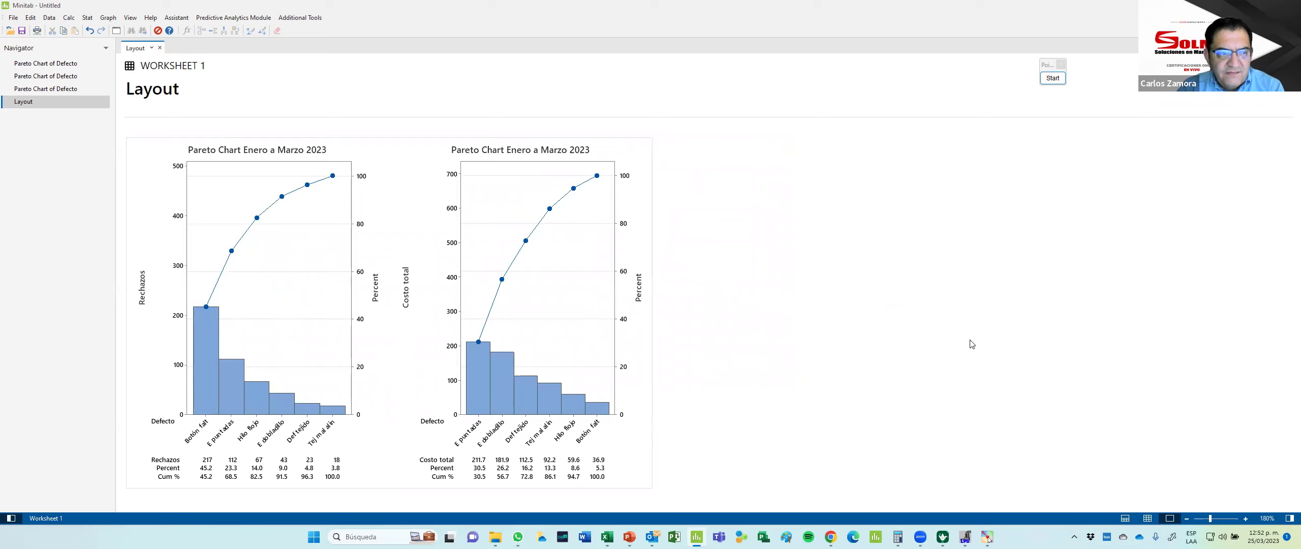
scroll(971, 344, up, 1)
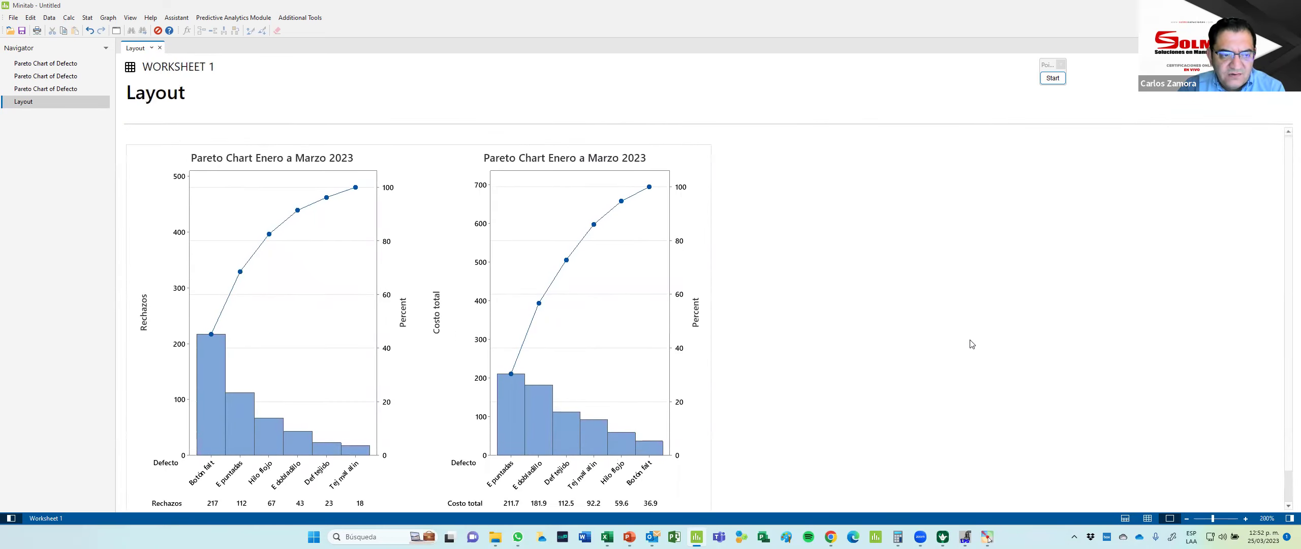
scroll(972, 344, down, 1)
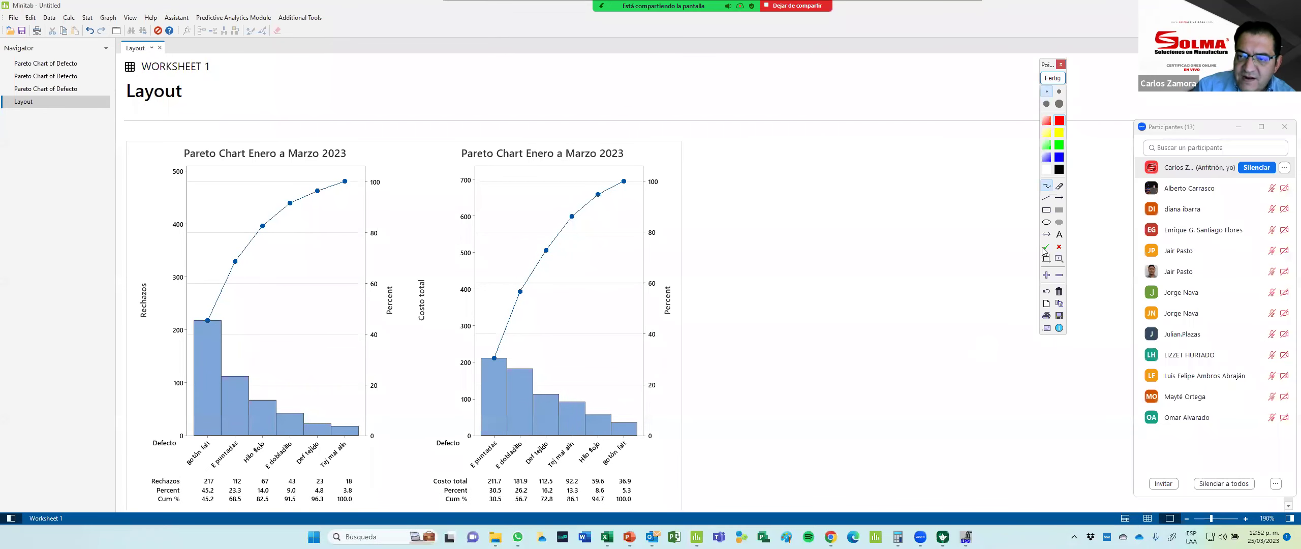
Step: Annotate the layout on screen with red ellipses around the Rechazos and Costo total axis labels and rectangles around "Enero a Marzo 2023" in both titles
click(1047, 223)
drag(128, 273, 165, 330)
drag(414, 265, 435, 337)
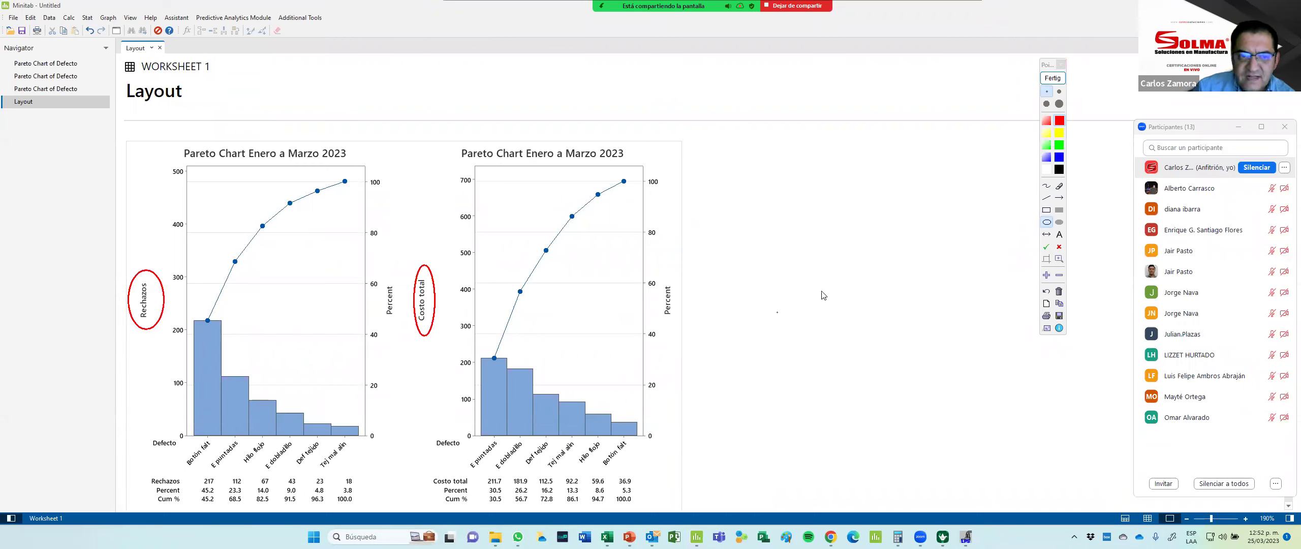
click(1046, 211)
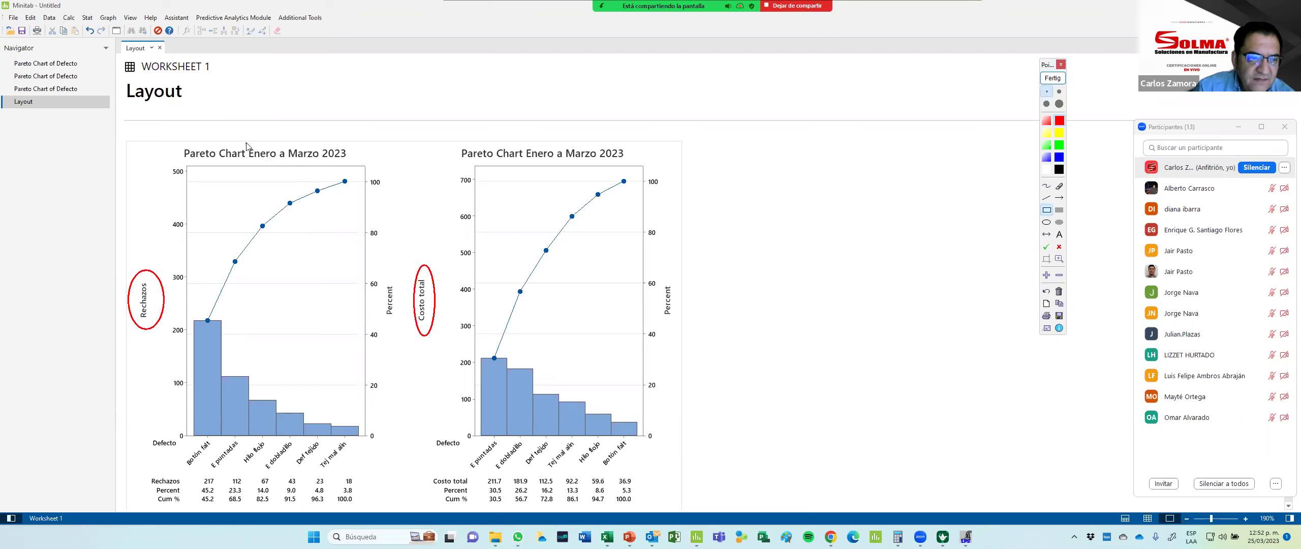
drag(264, 164, 351, 161)
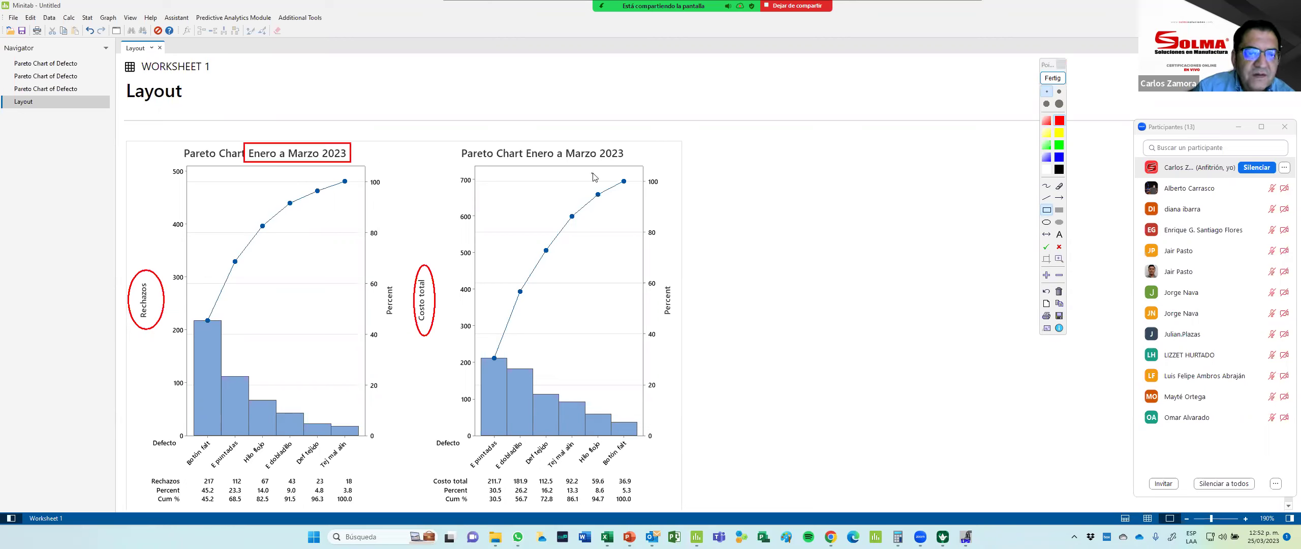
drag(523, 141, 630, 161)
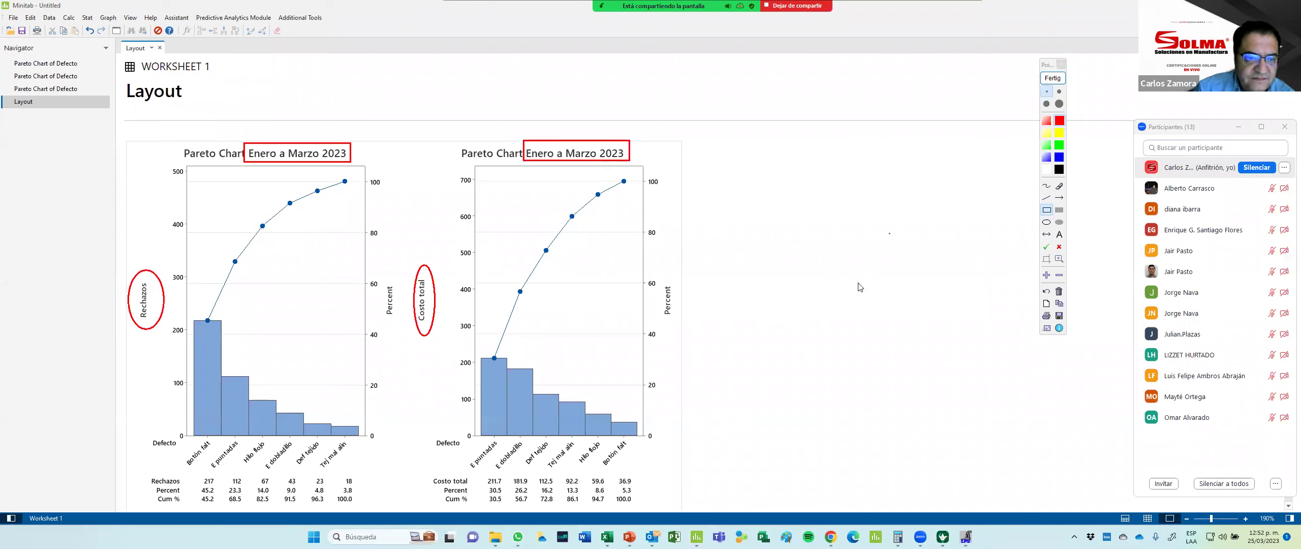
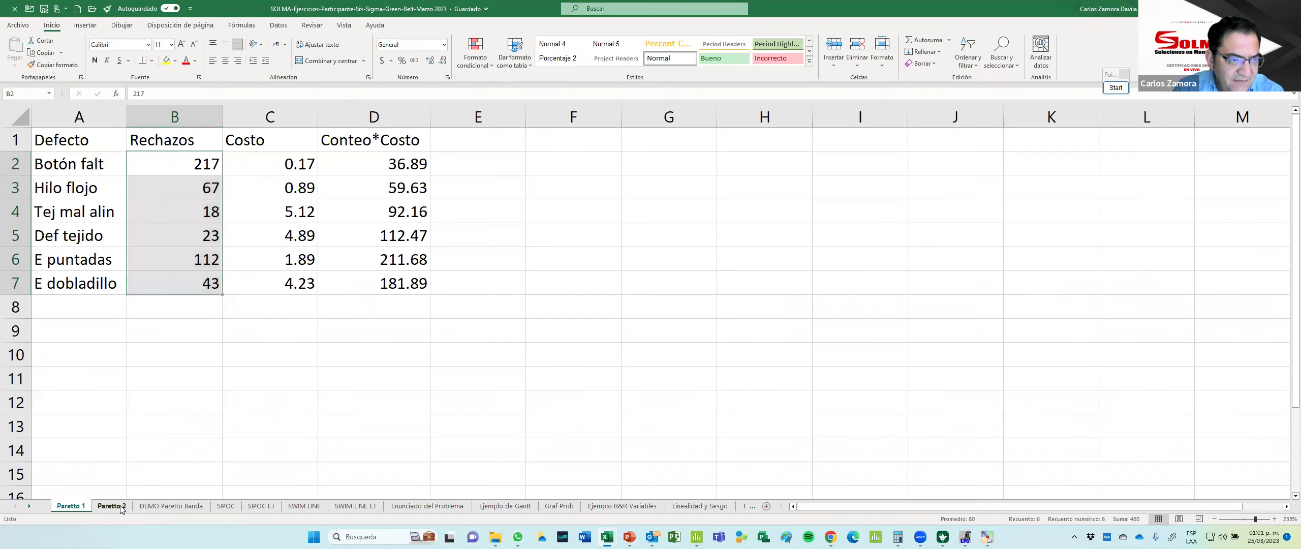
Step: Examine the Defectos, Dia, Operario and Maquina columns on the Paretto 2 sheet of the Excel workbook
click(120, 505)
click(422, 337)
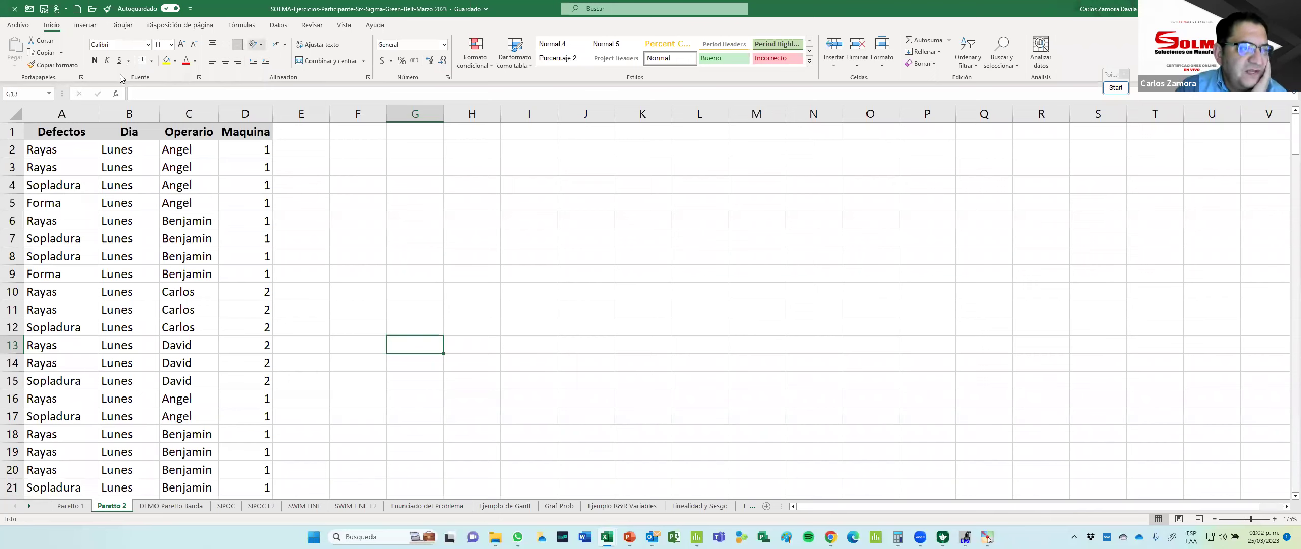
click(80, 113)
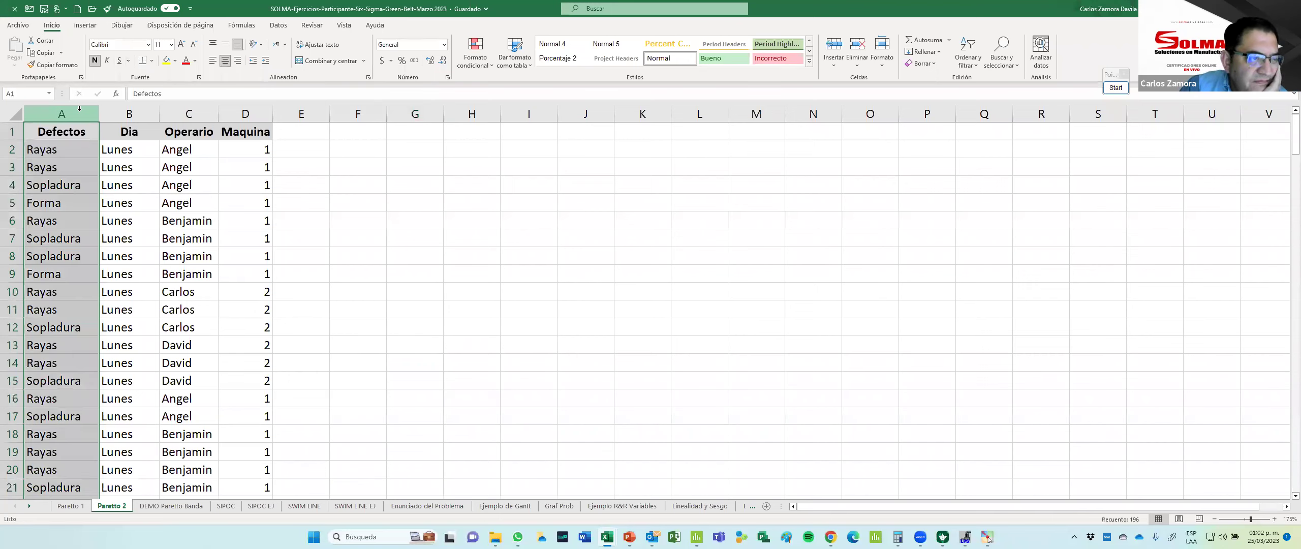
click(122, 113)
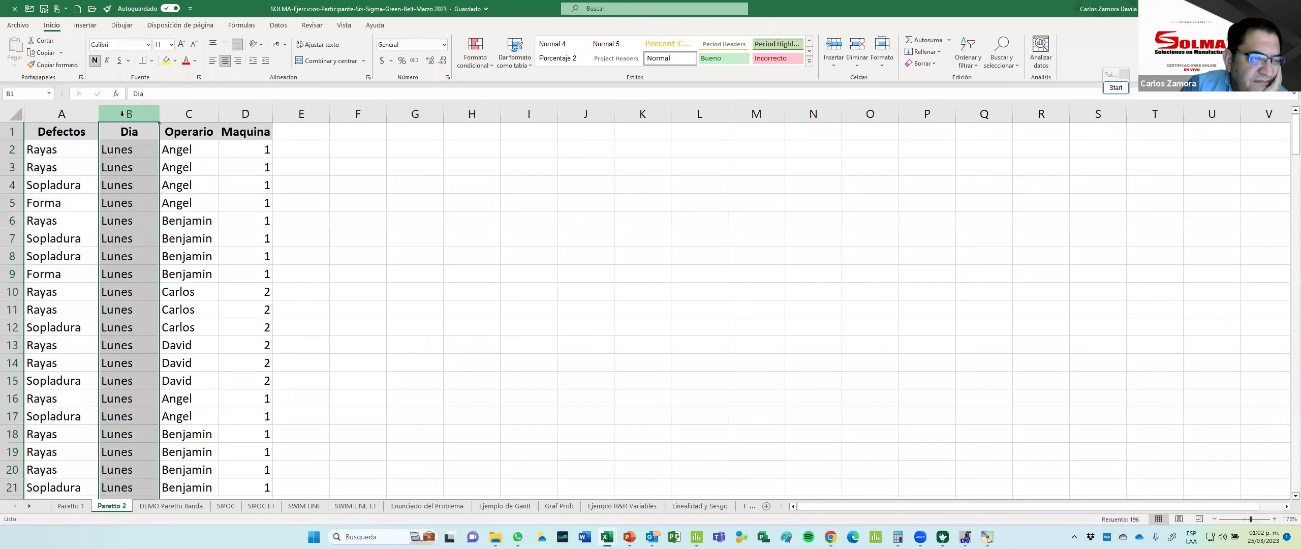
click(190, 114)
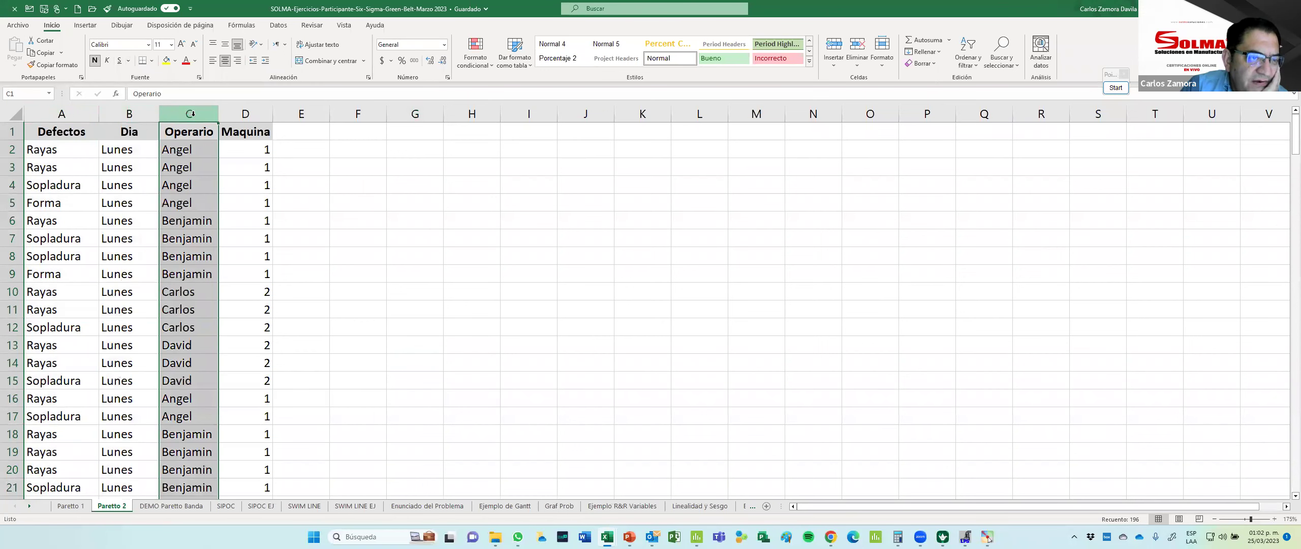
click(246, 113)
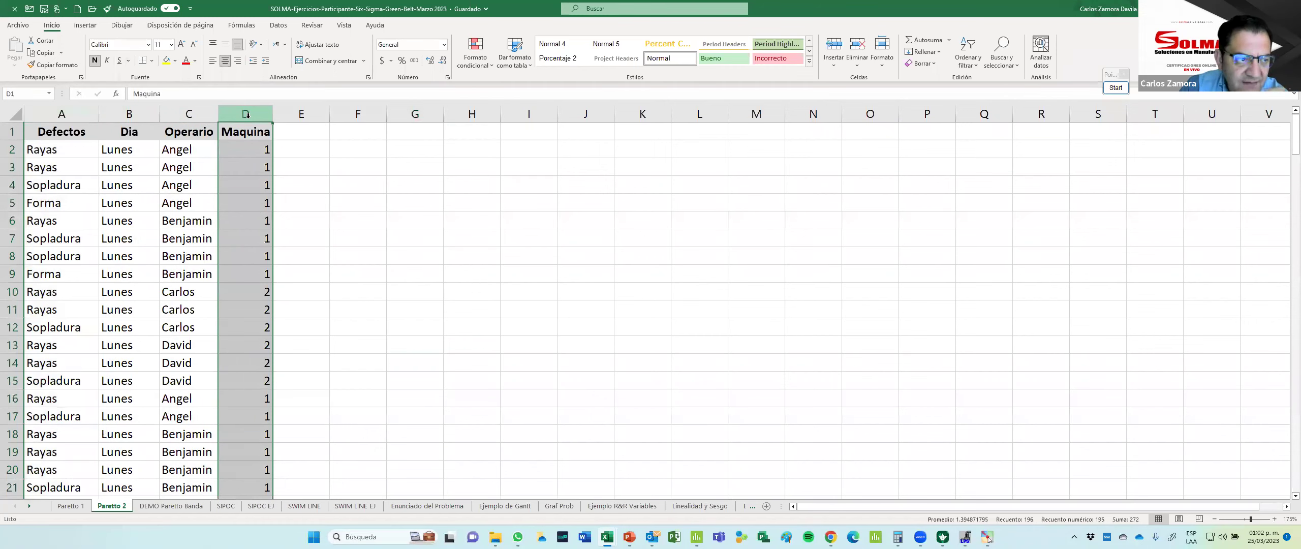
click(122, 148)
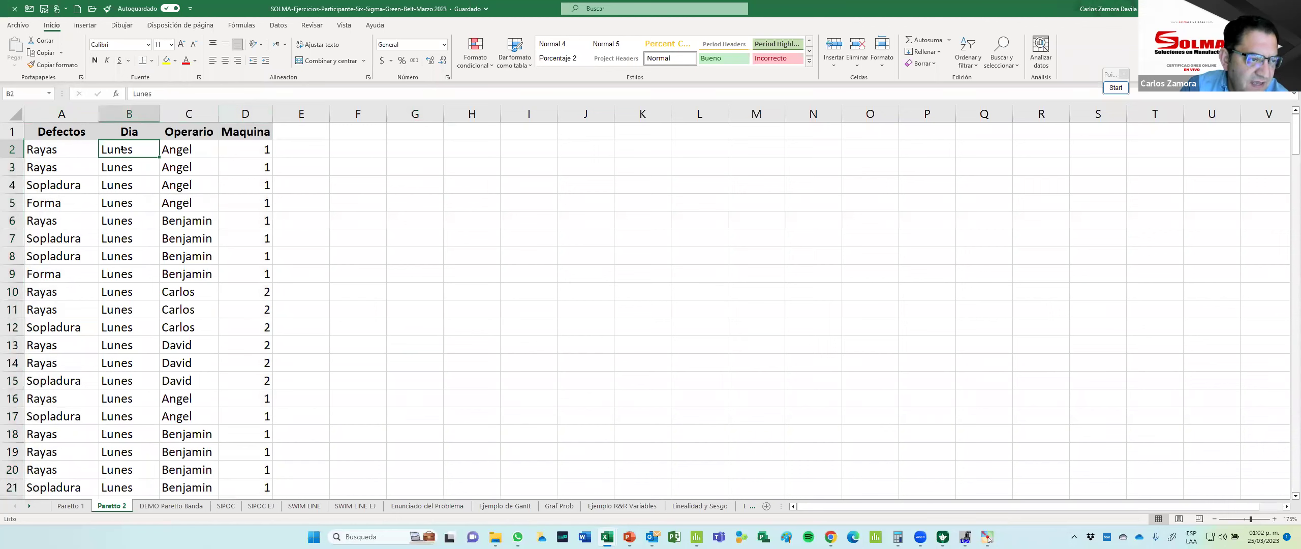
click(188, 145)
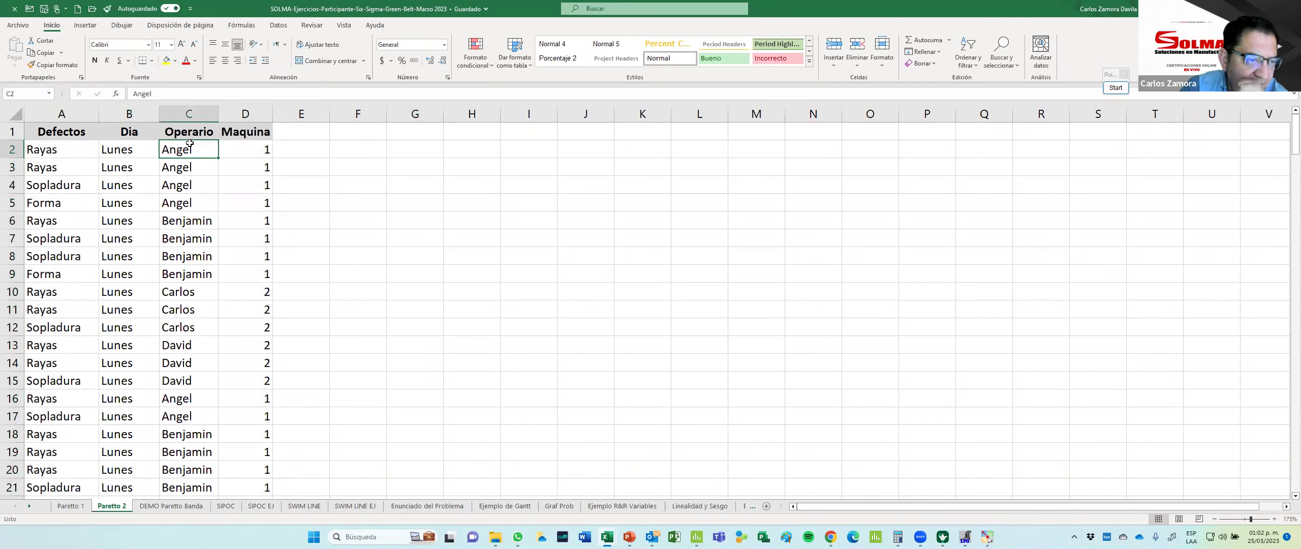
click(245, 150)
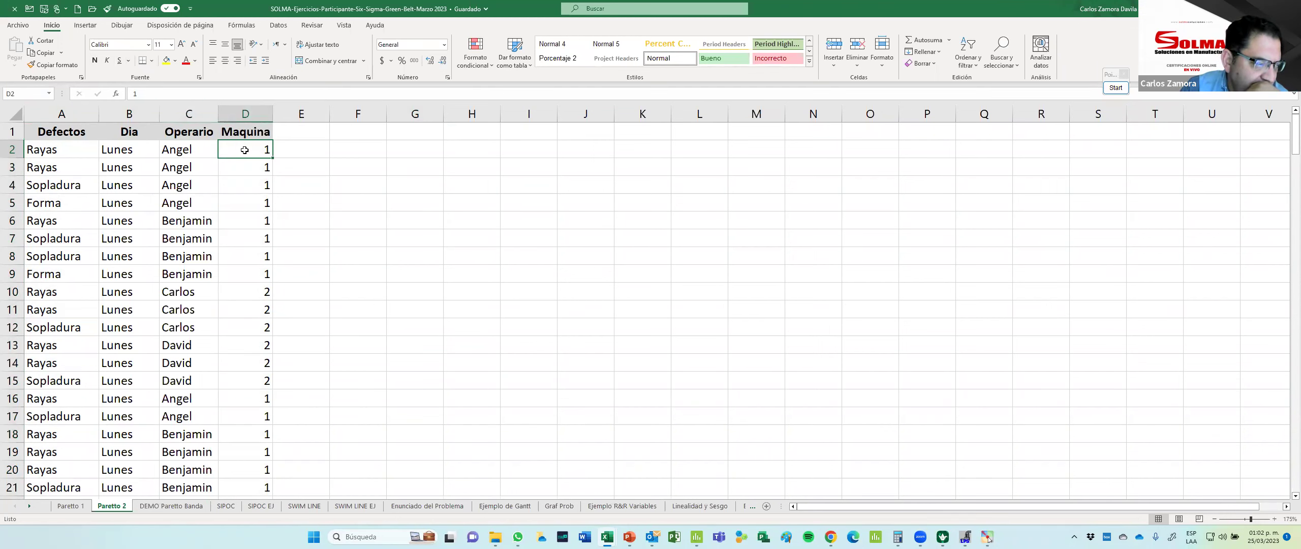
Step: Copy the Defectos, Dia, Operario and Maquina columns from the Paretto 2 sheet and switch to Minitab
click(75, 114)
drag(150, 122, 249, 137)
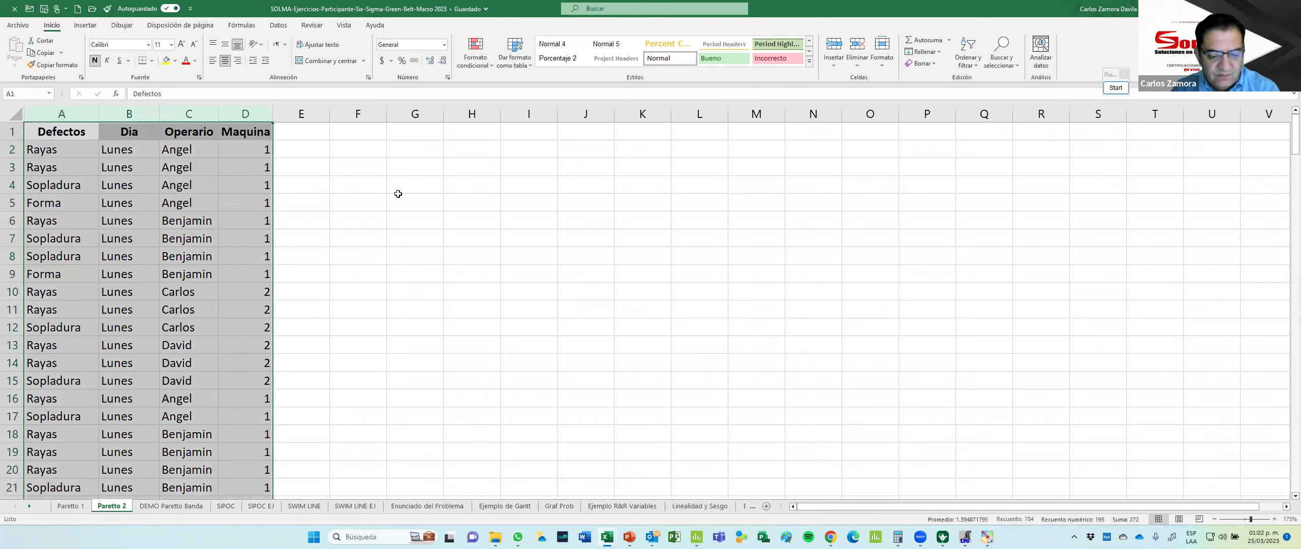
key(ctrl+c)
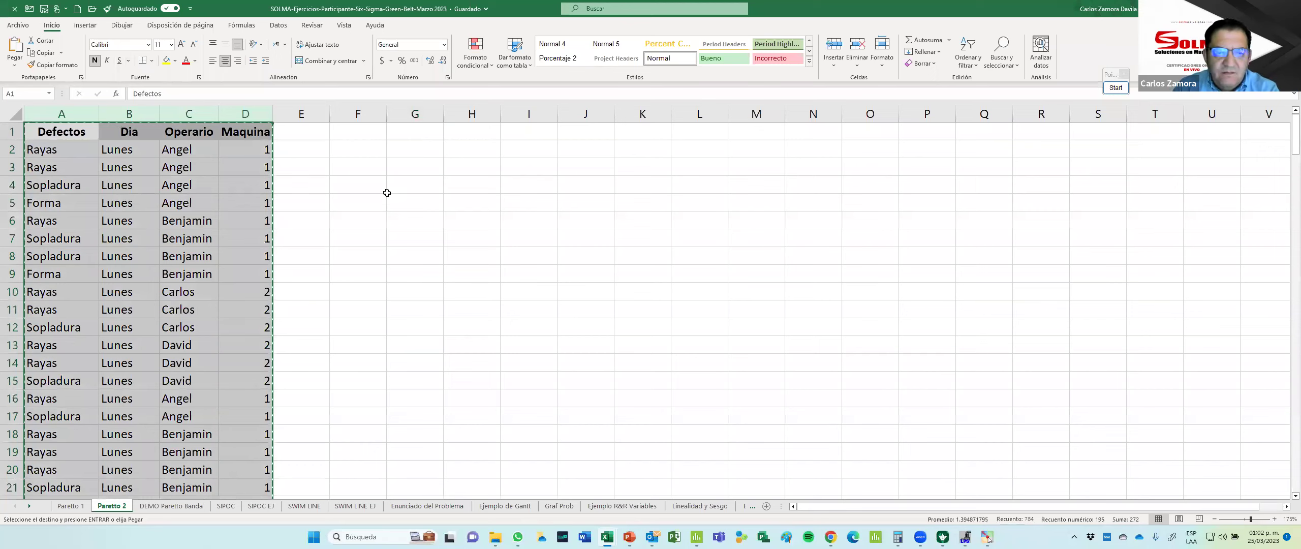
key(alt+Tab)
key(alt+Tab)
key(alt+Tab)
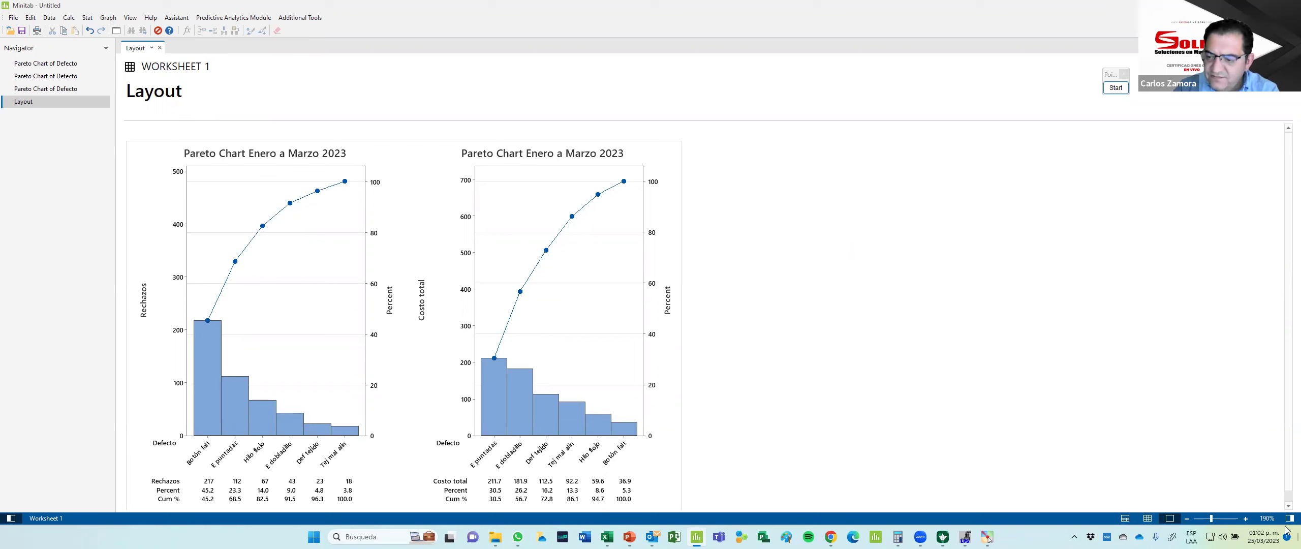
Step: Add a new worksheet to the Minitab project and paste the copied defect data with its headers from column C1
click(1148, 518)
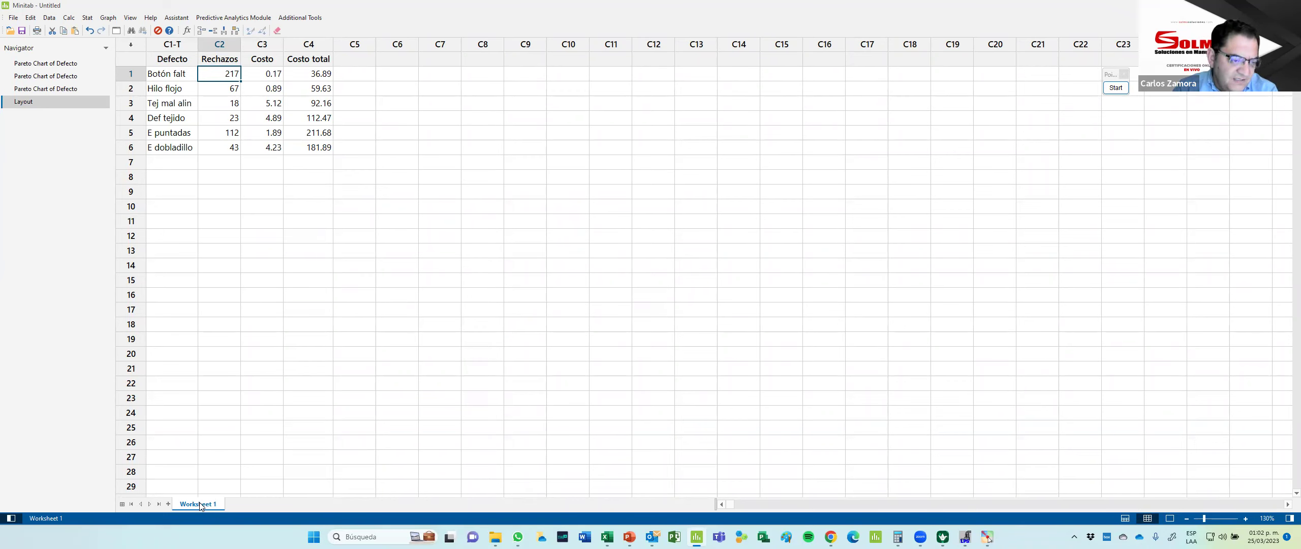
click(167, 503)
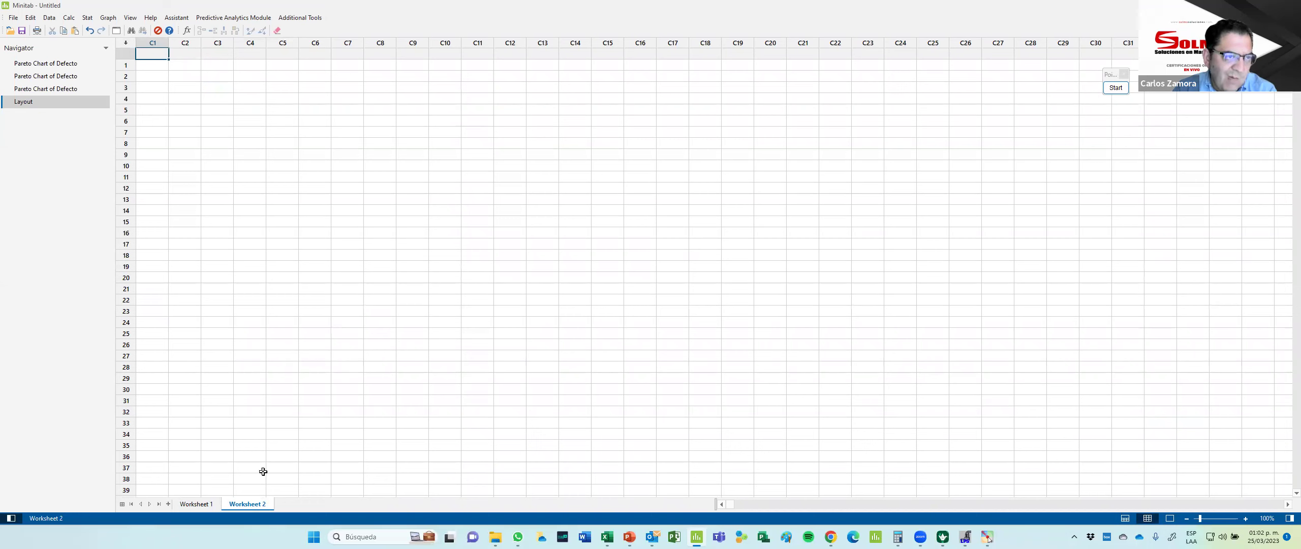
key(ctrl+v)
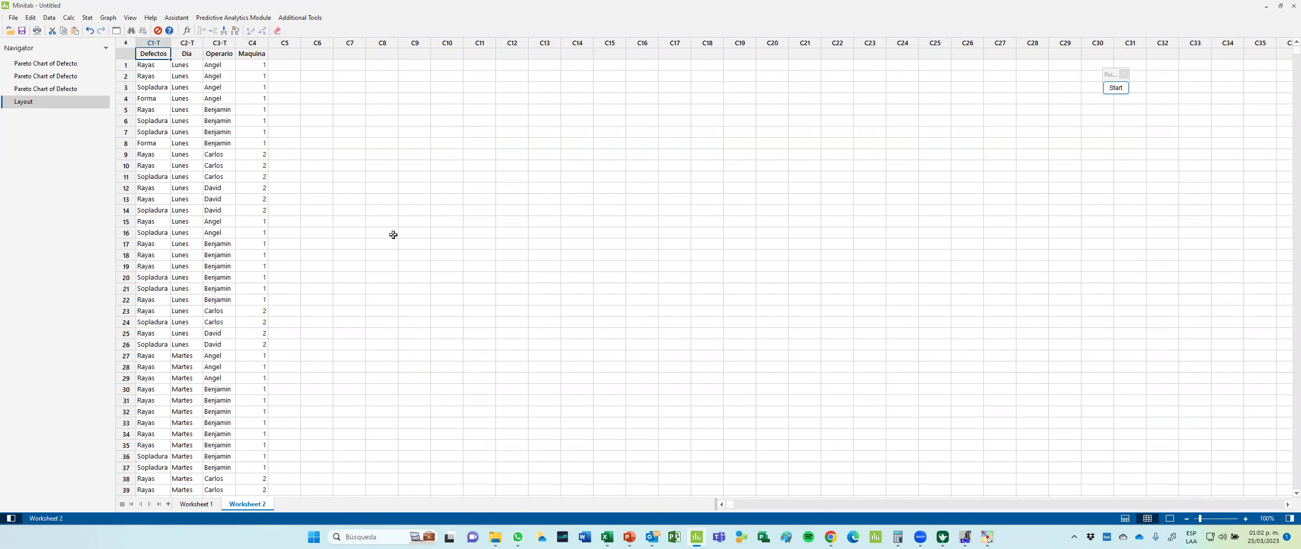
Step: Check the summarized data in Worksheet 1 against the individual defect records in Worksheet 2
click(192, 504)
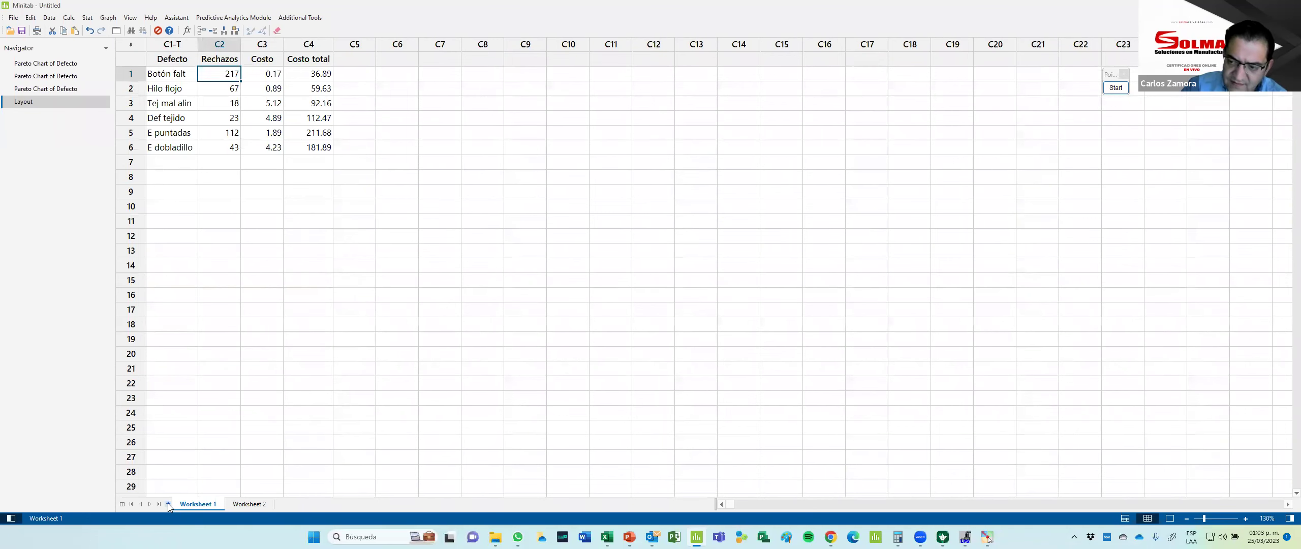
click(238, 505)
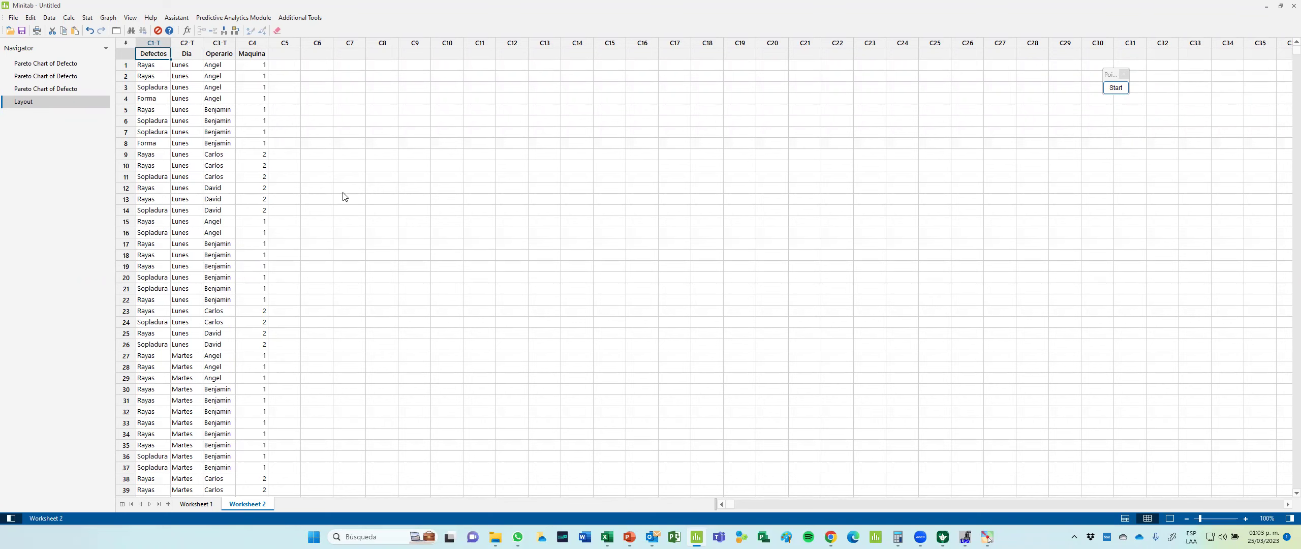
click(479, 244)
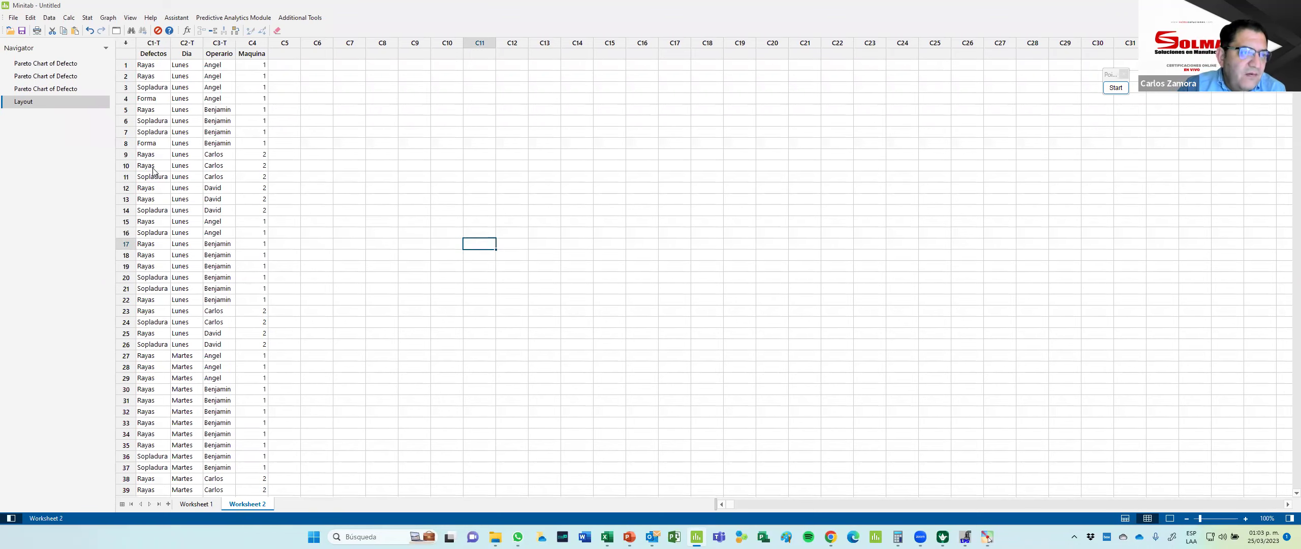
click(152, 146)
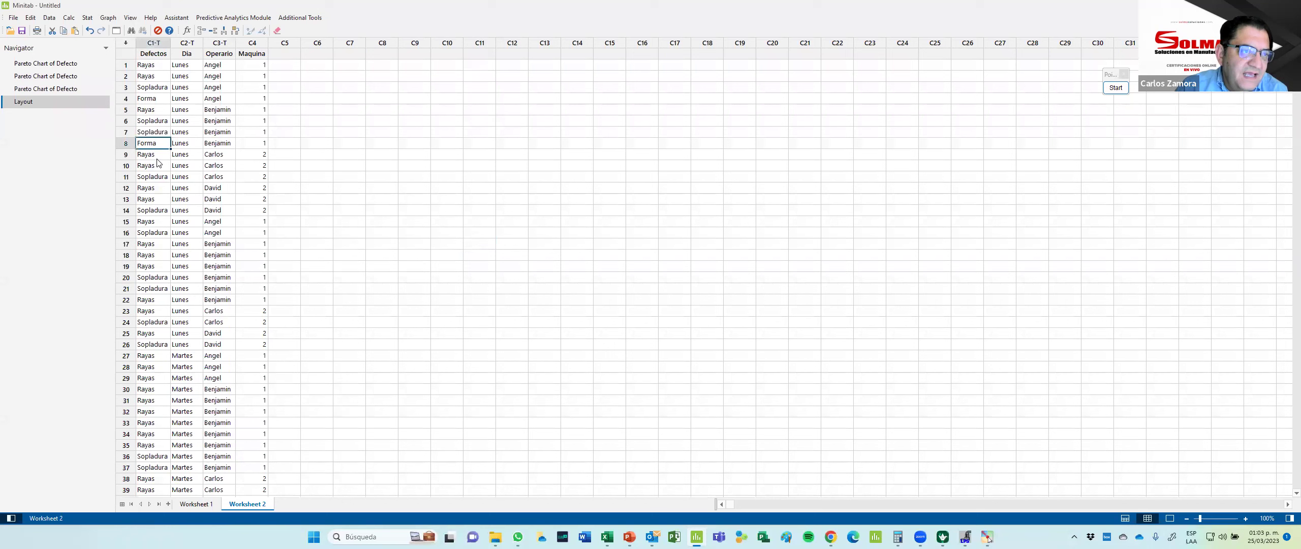
Step: Check the first defect records in Worksheet 2, then switch to PowerPoint and review the brake disc Paretto exercise slide
click(159, 66)
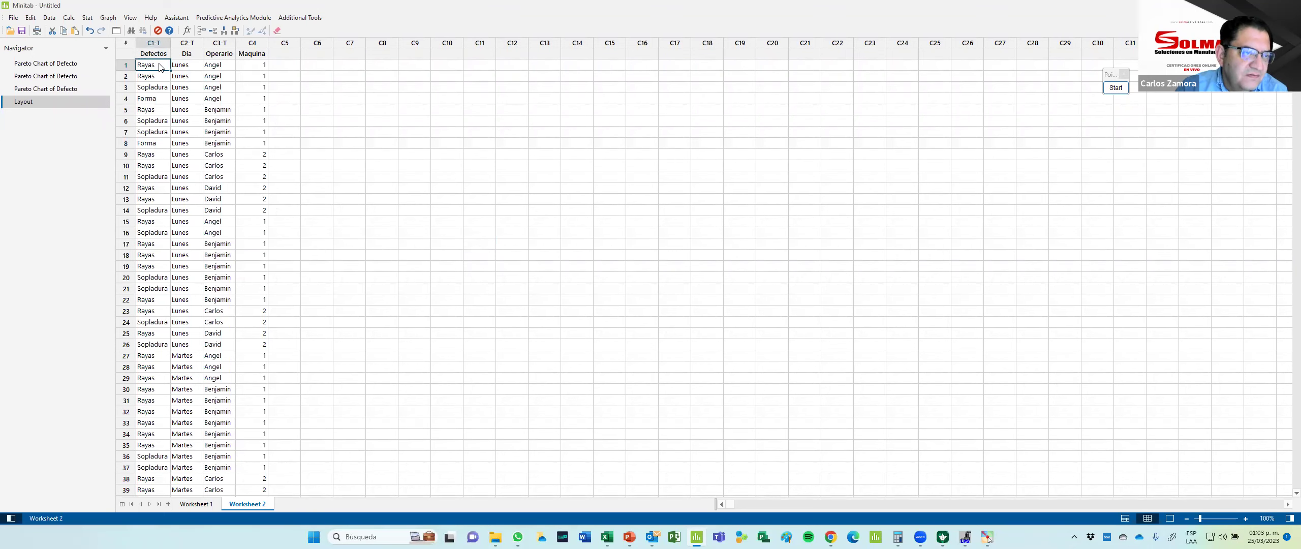
click(163, 133)
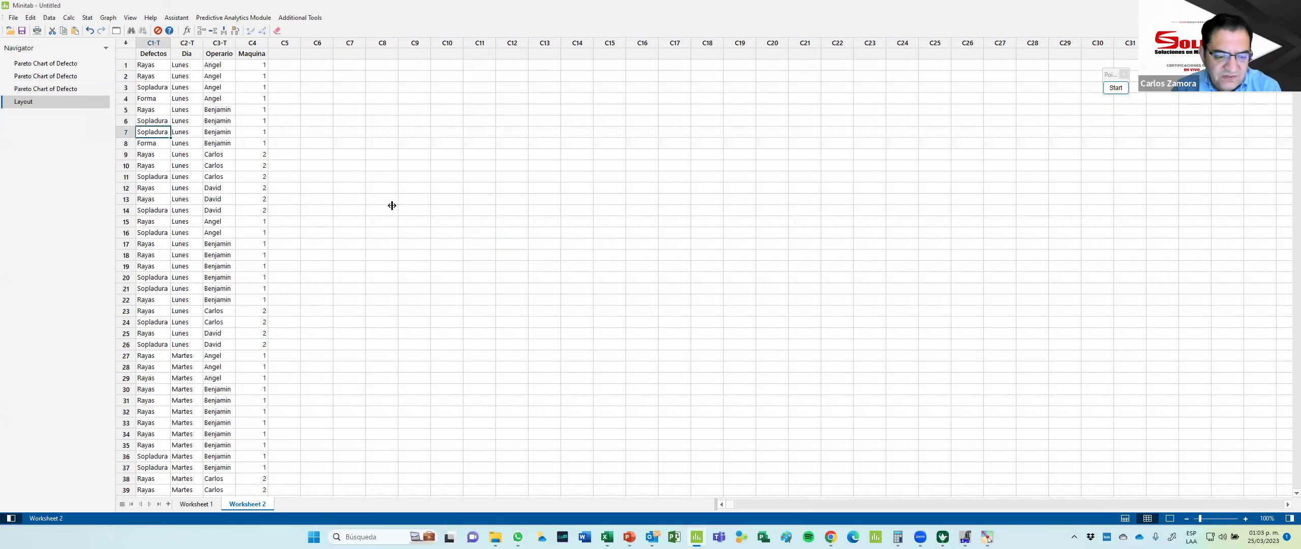
key(alt+Tab)
key(alt+Tab)
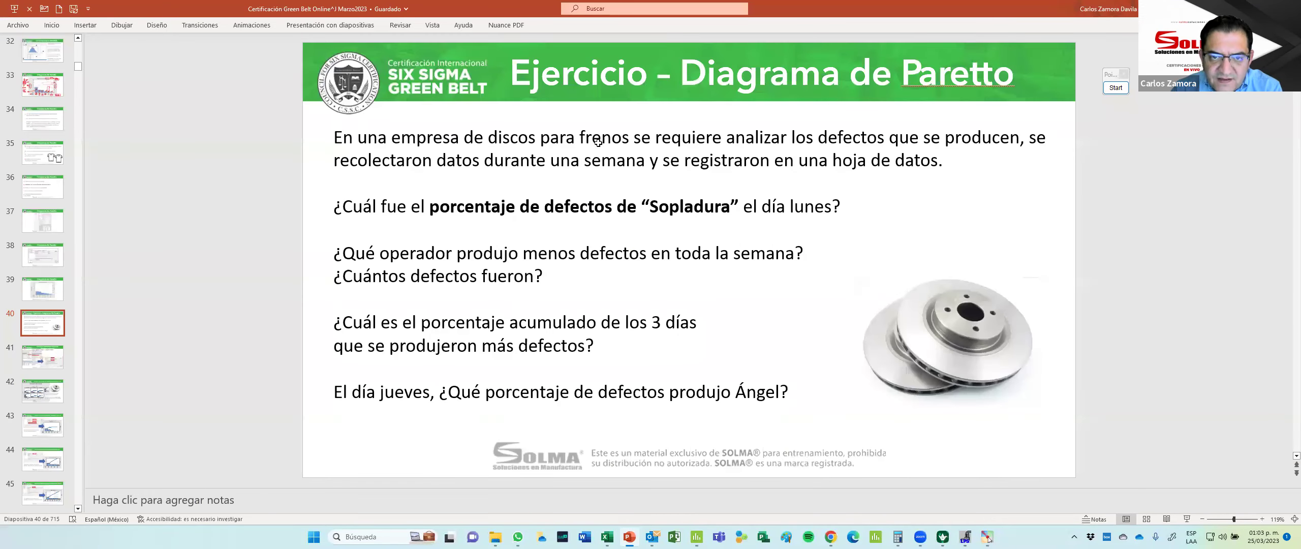
drag(511, 135, 664, 138)
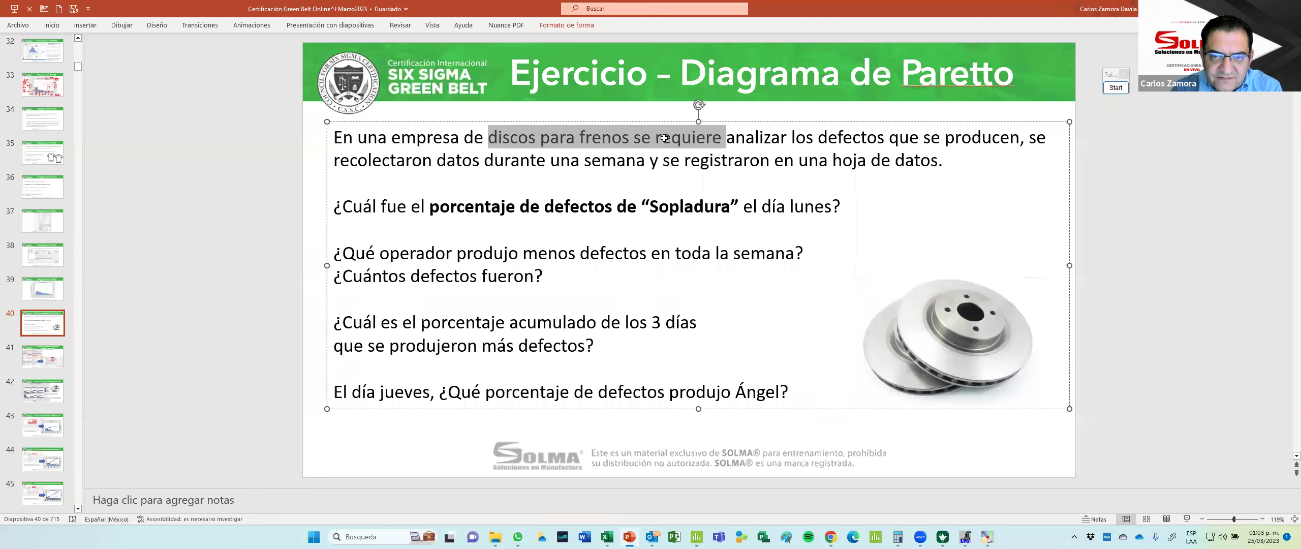
click(277, 183)
Step: Return to Minitab and check the defect records in Worksheet 2 down to the last filled row
key(alt+Tab)
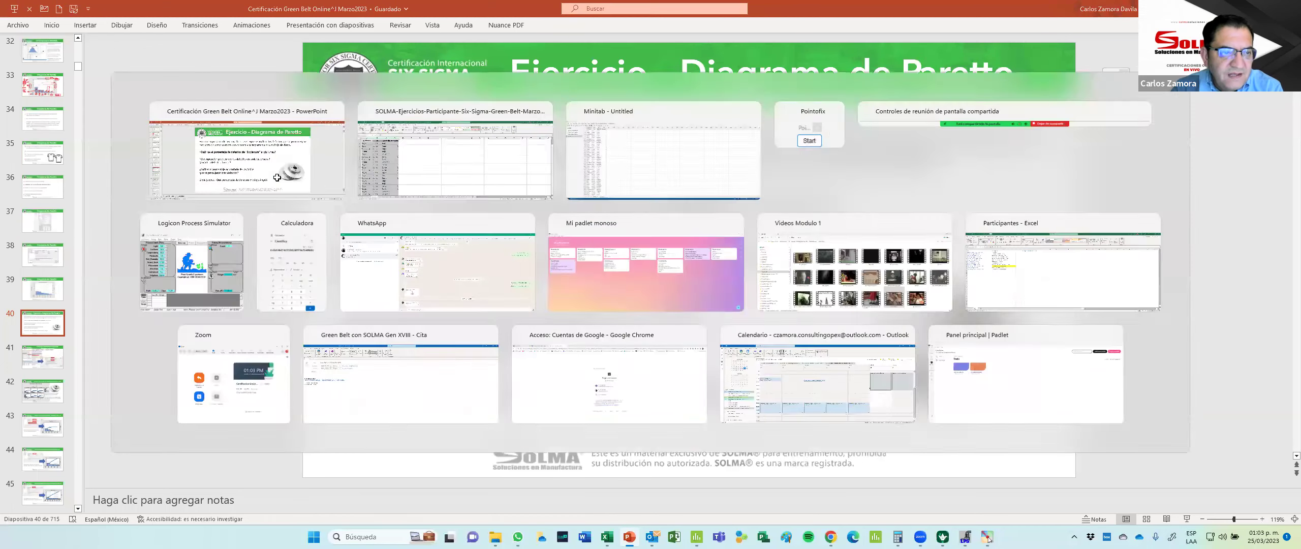
key(alt+Tab)
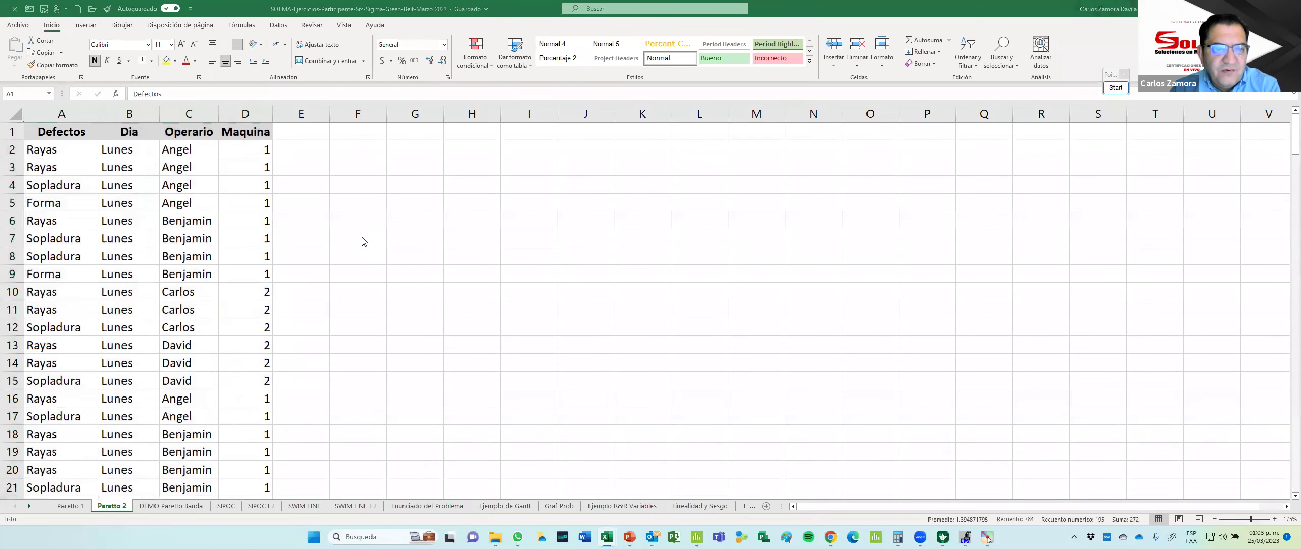
key(alt+Tab)
click(156, 88)
key(ctrl+Down)
key(Down)
key(Down)
key(Down)
key(Down)
key(Up)
key(Up)
key(Up)
key(Up)
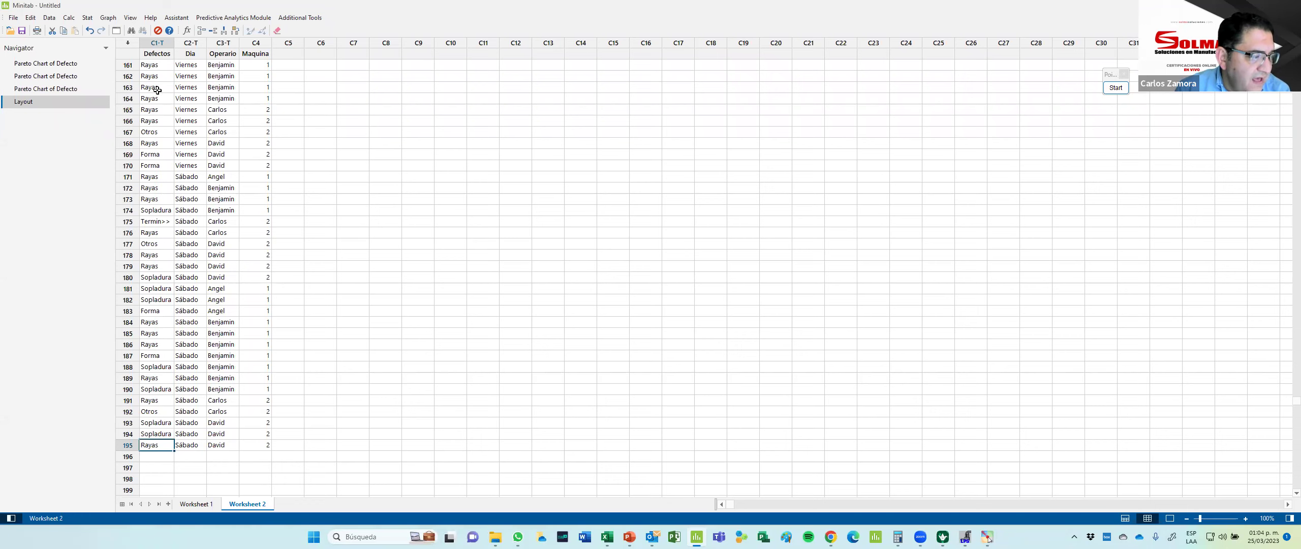
click(520, 256)
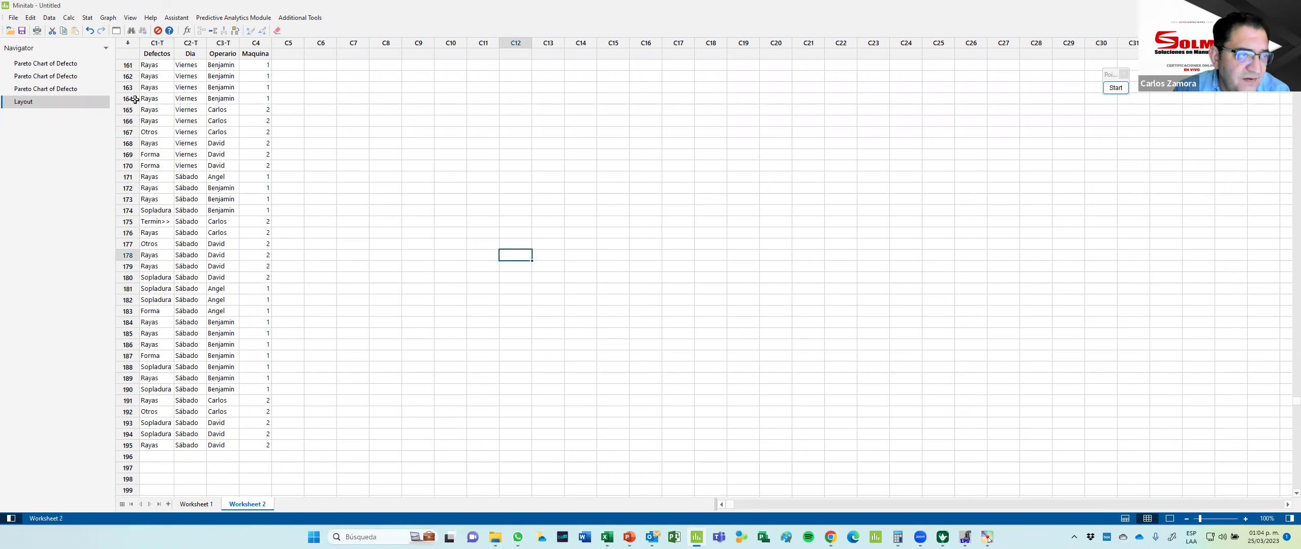
Step: Set up a Pareto chart with Defectos as the defect data and no frequencies column
click(88, 18)
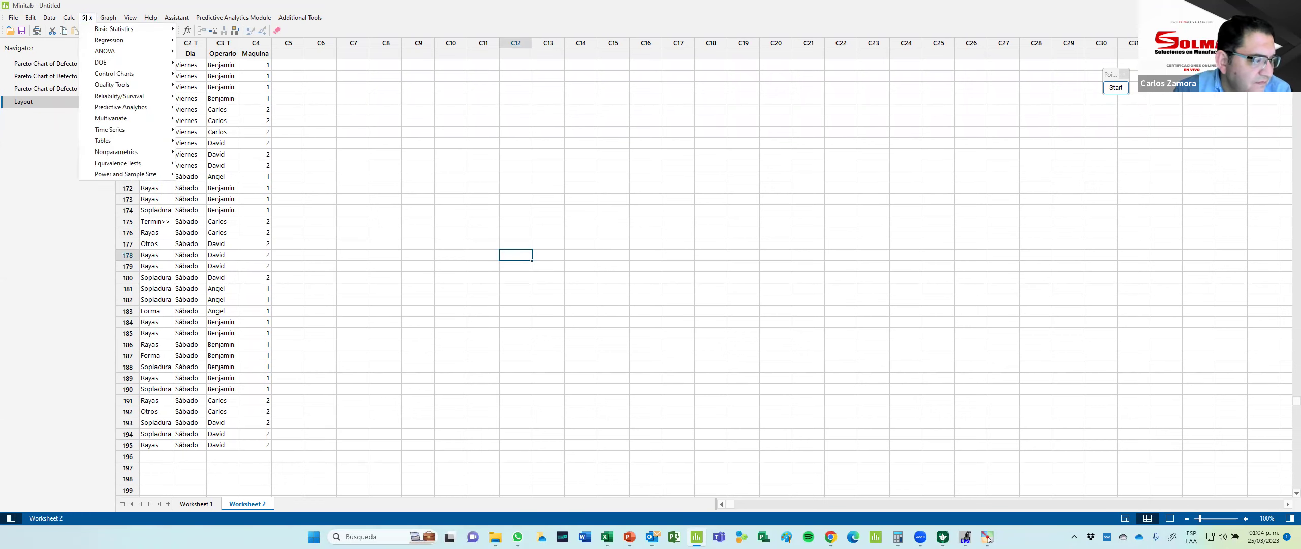
mouse_move(122, 85)
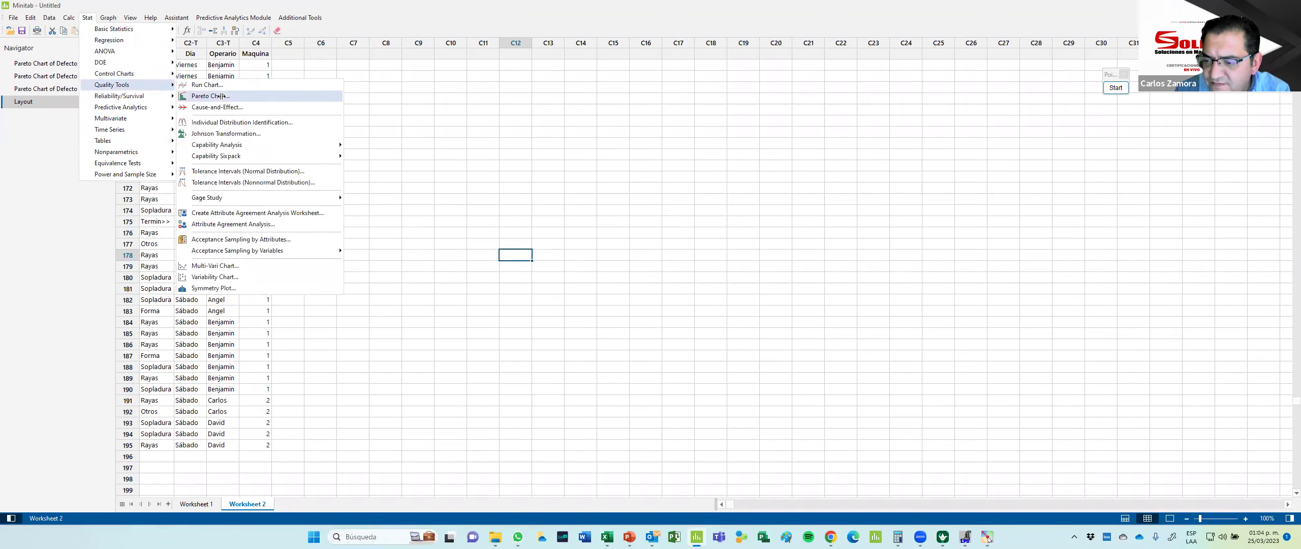
click(222, 96)
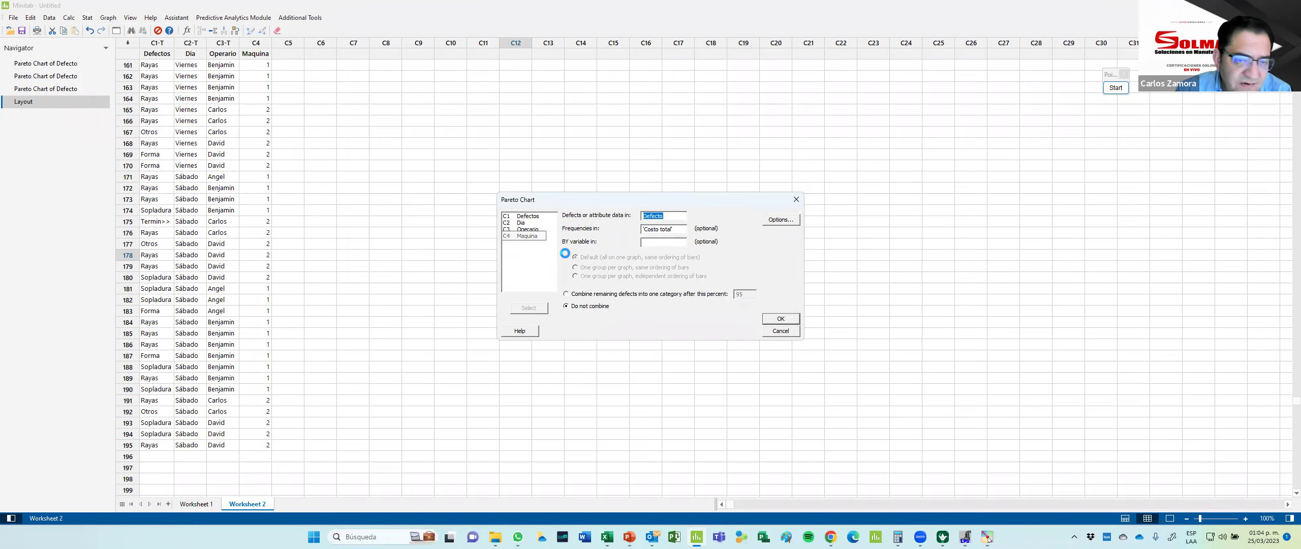
double_click(526, 215)
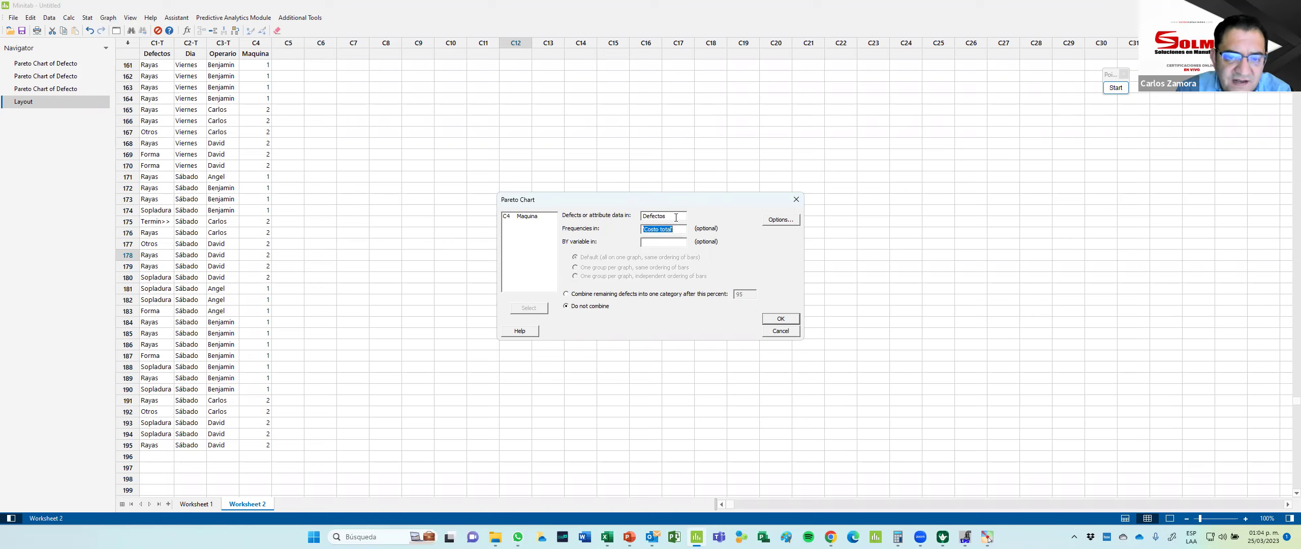
key(Delete)
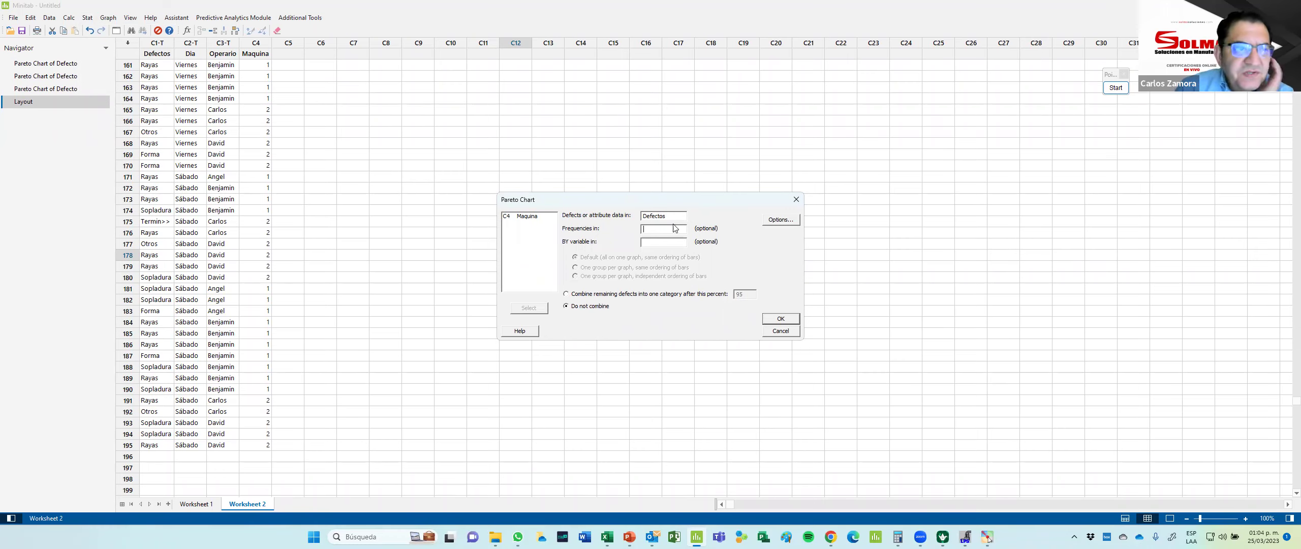
Step: Group the Pareto chart by Dia with all groups on one graph, generate it and display only the output
click(662, 246)
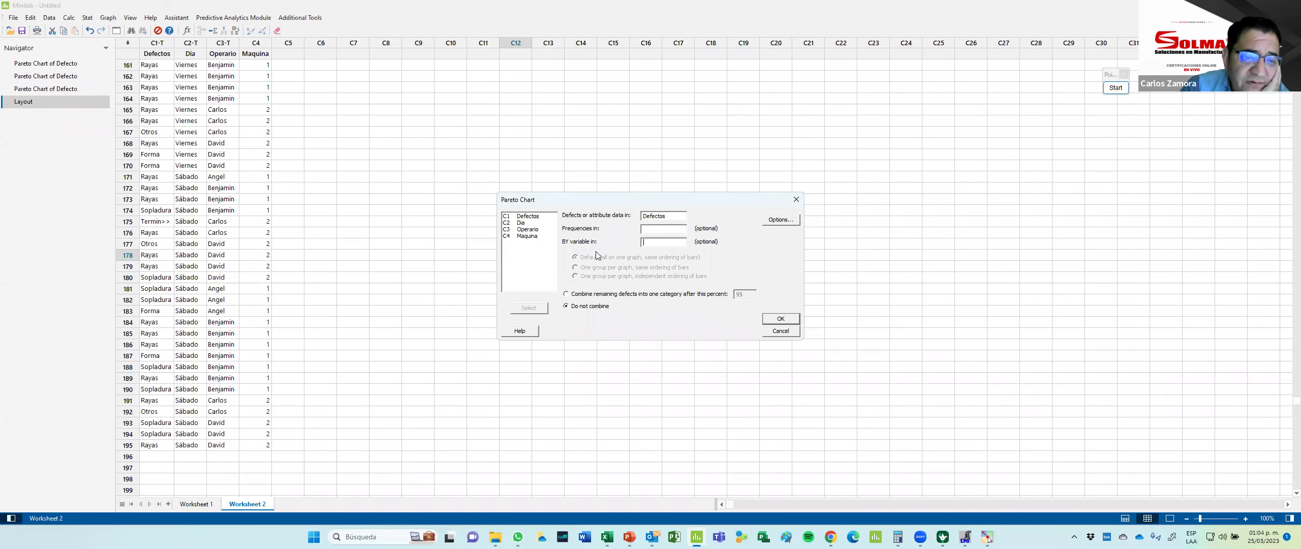
double_click(522, 224)
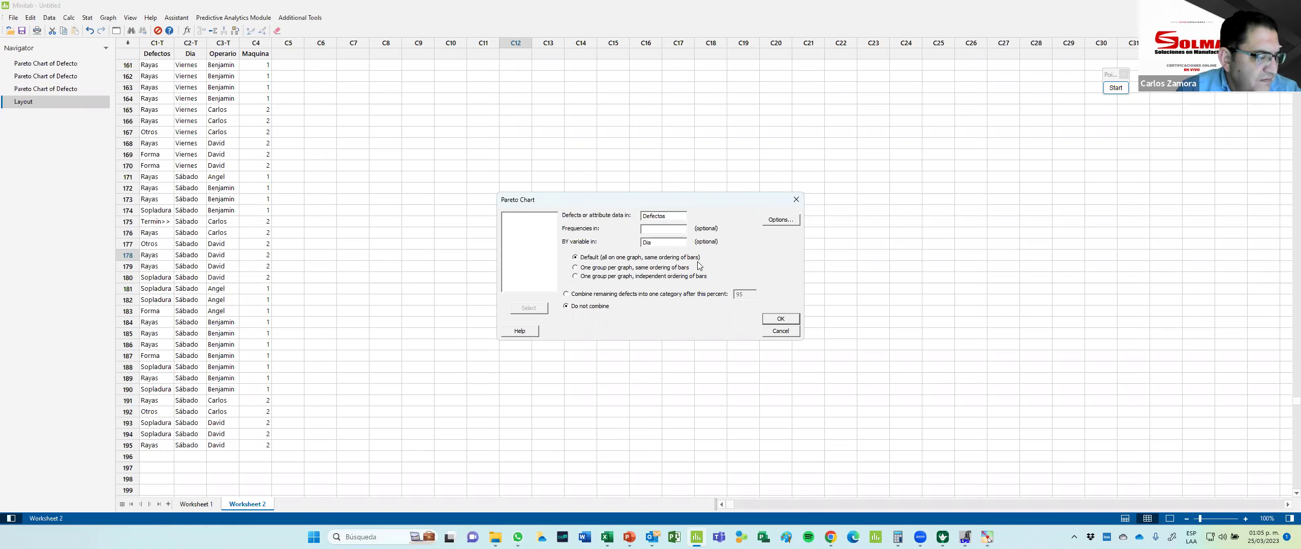
click(788, 322)
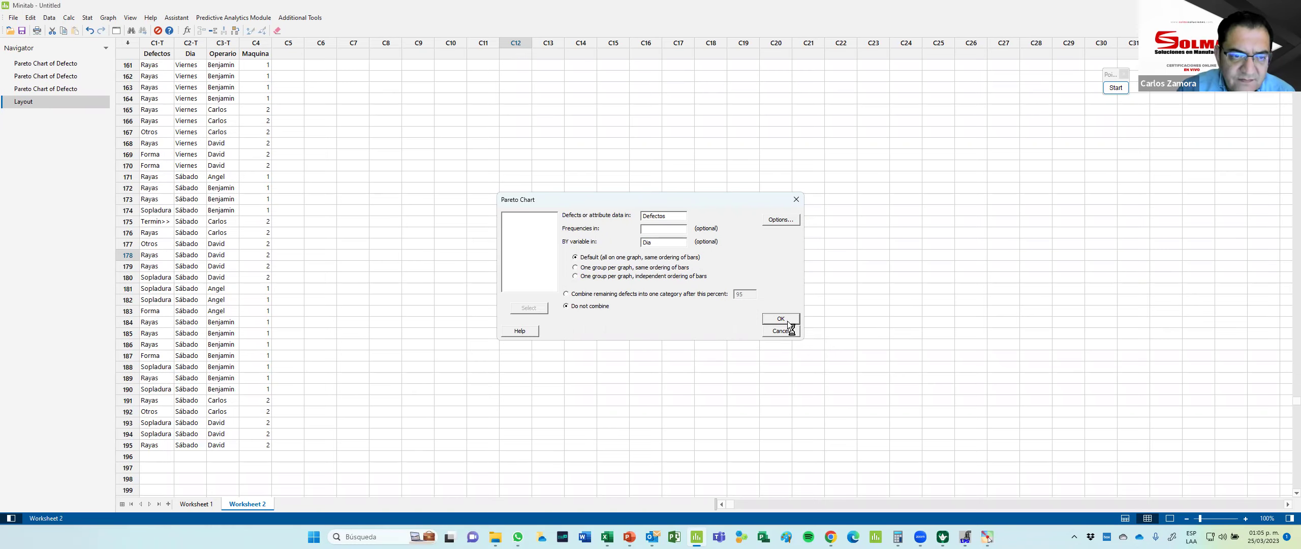
click(1167, 517)
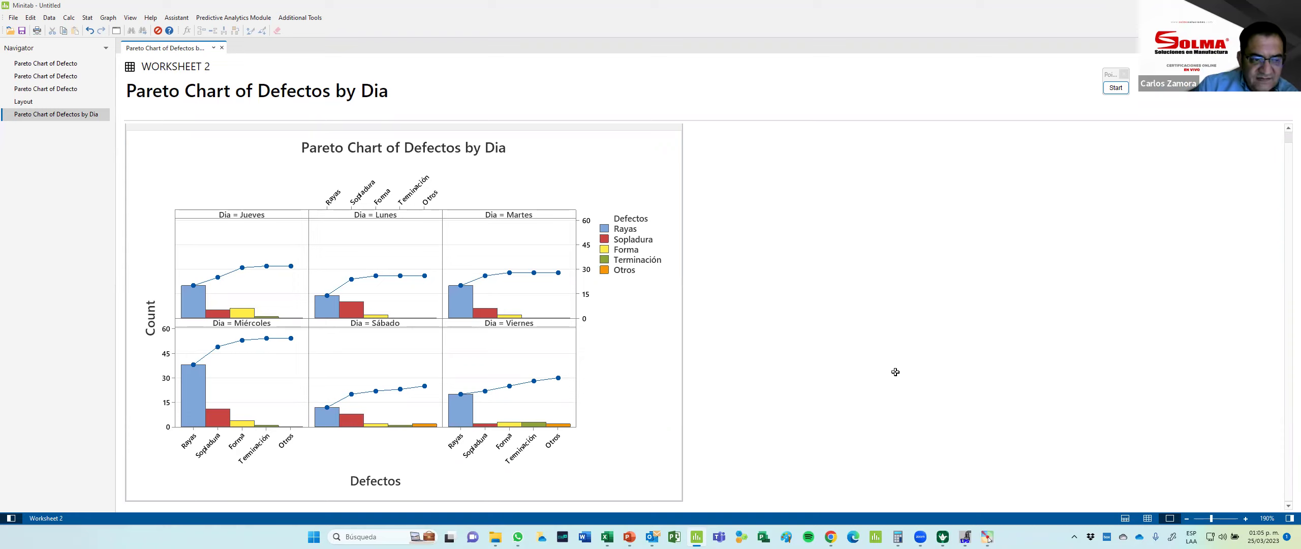
click(895, 372)
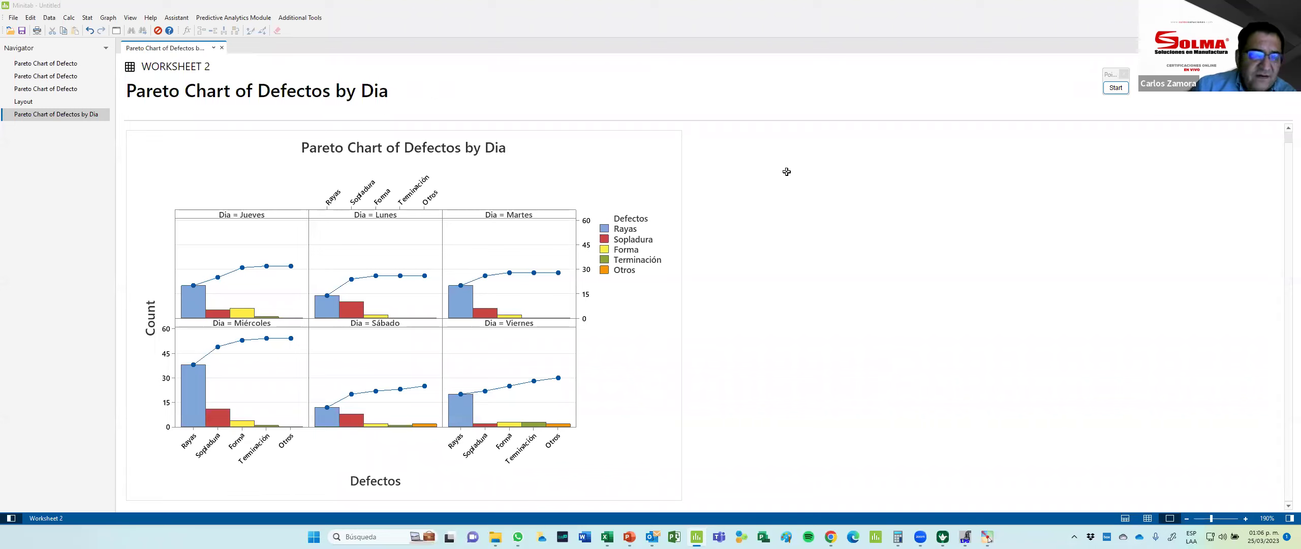
Step: Review the defect data and BY variable settings of the Pareto chart by Dia, and close them without applying
click(87, 18)
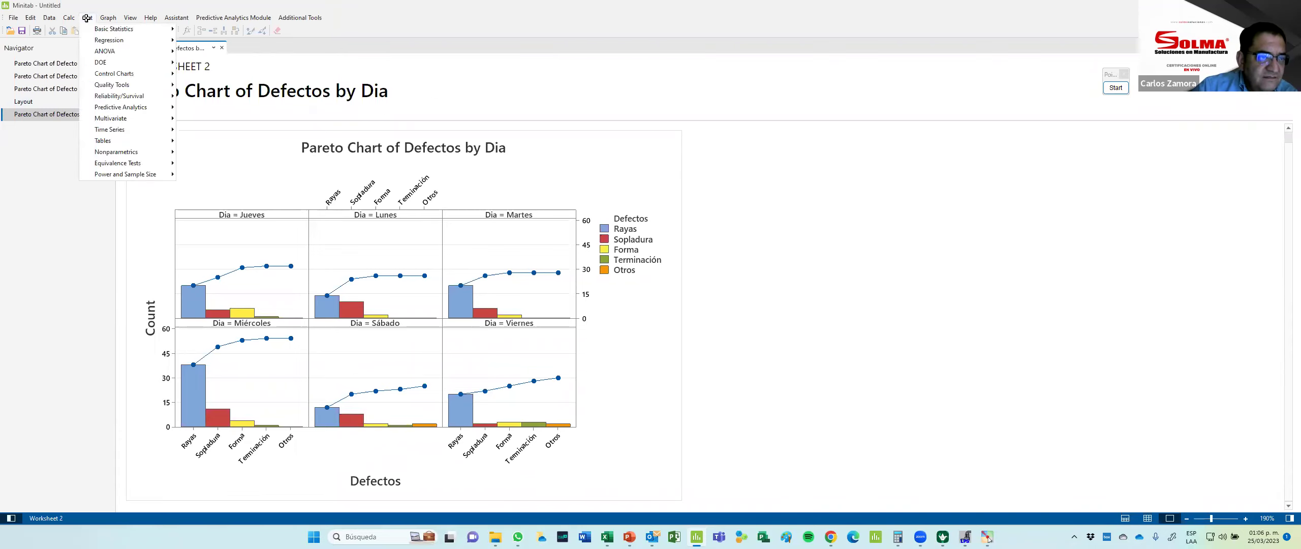
mouse_move(111, 85)
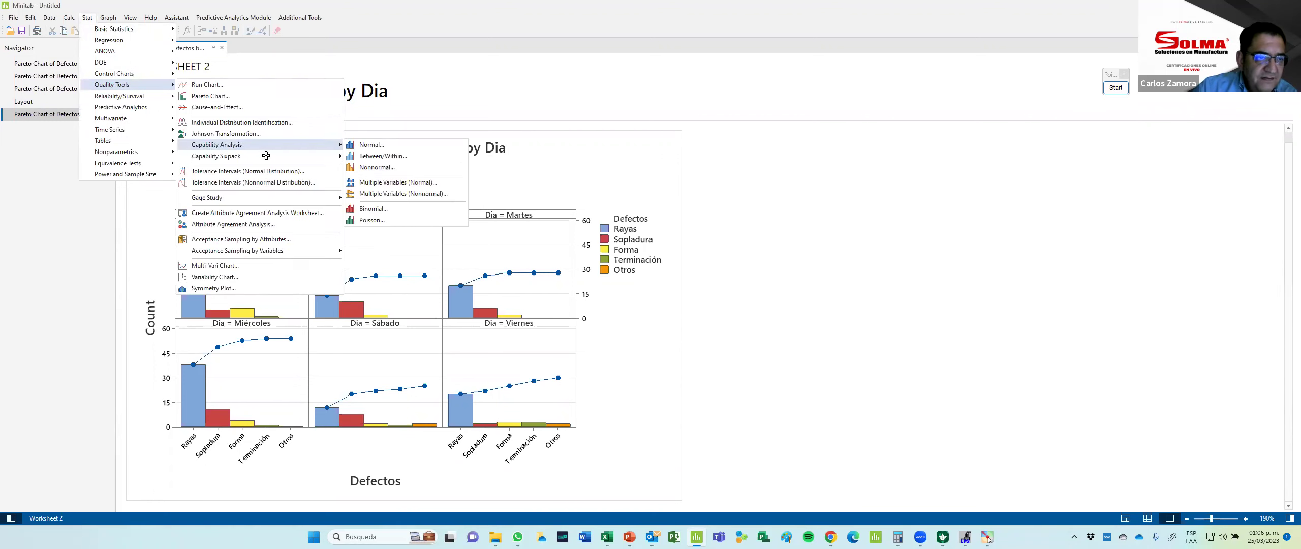
click(268, 97)
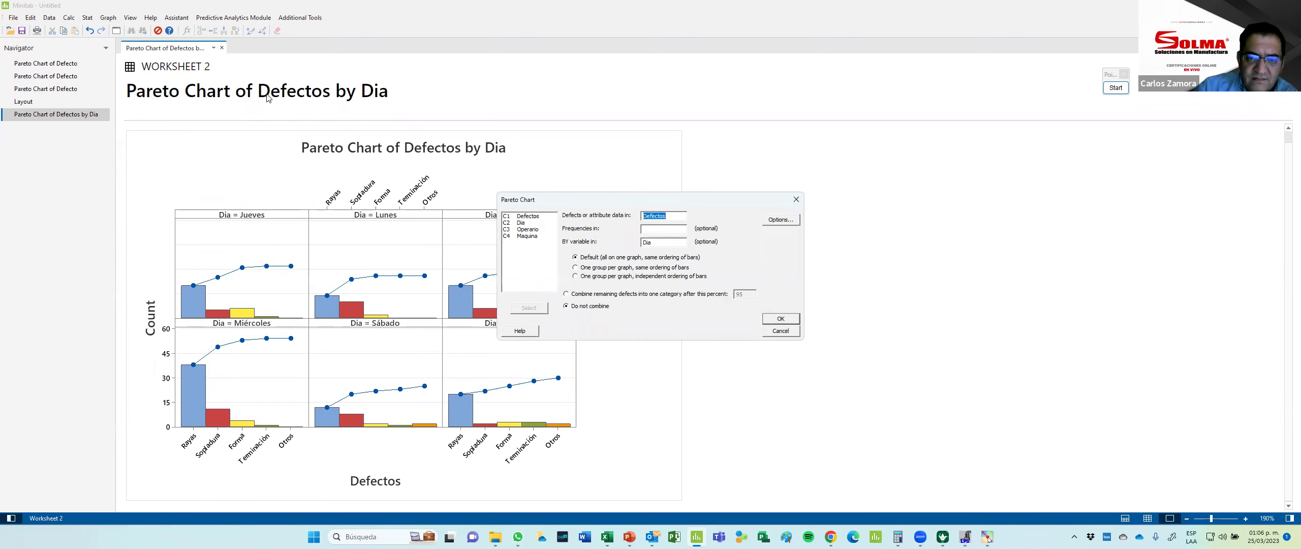
drag(614, 202, 851, 193)
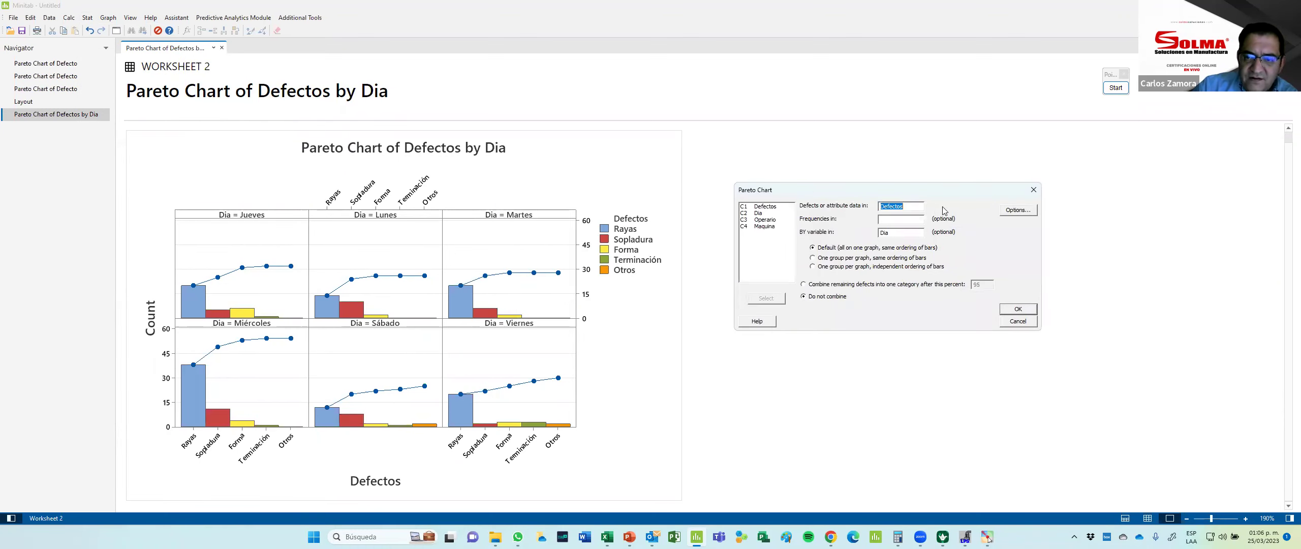
click(915, 207)
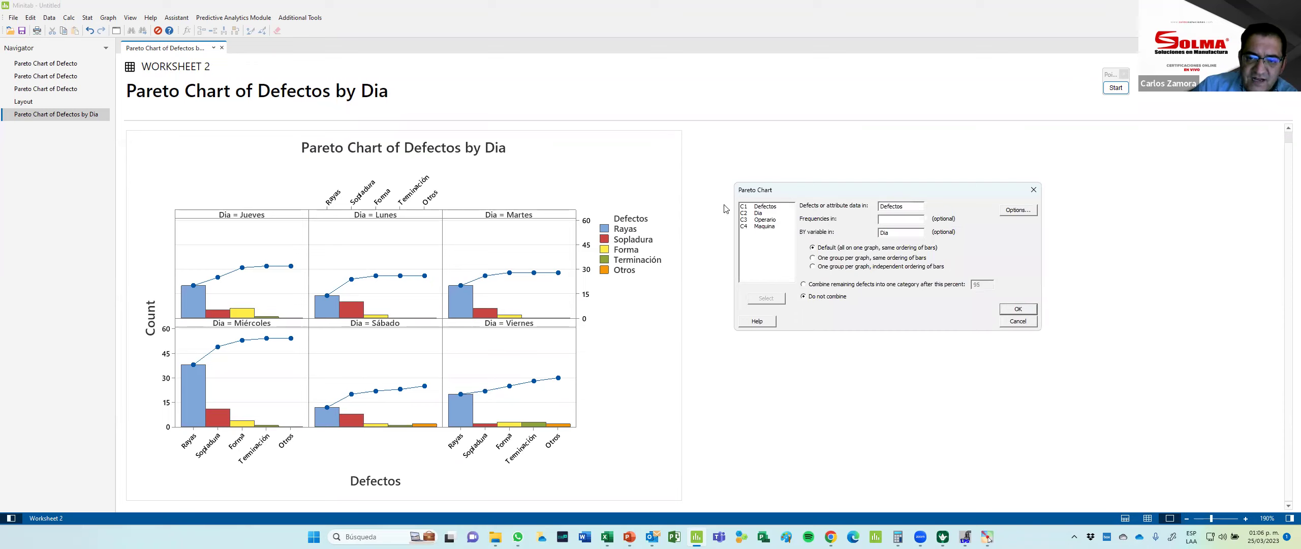
double_click(897, 234)
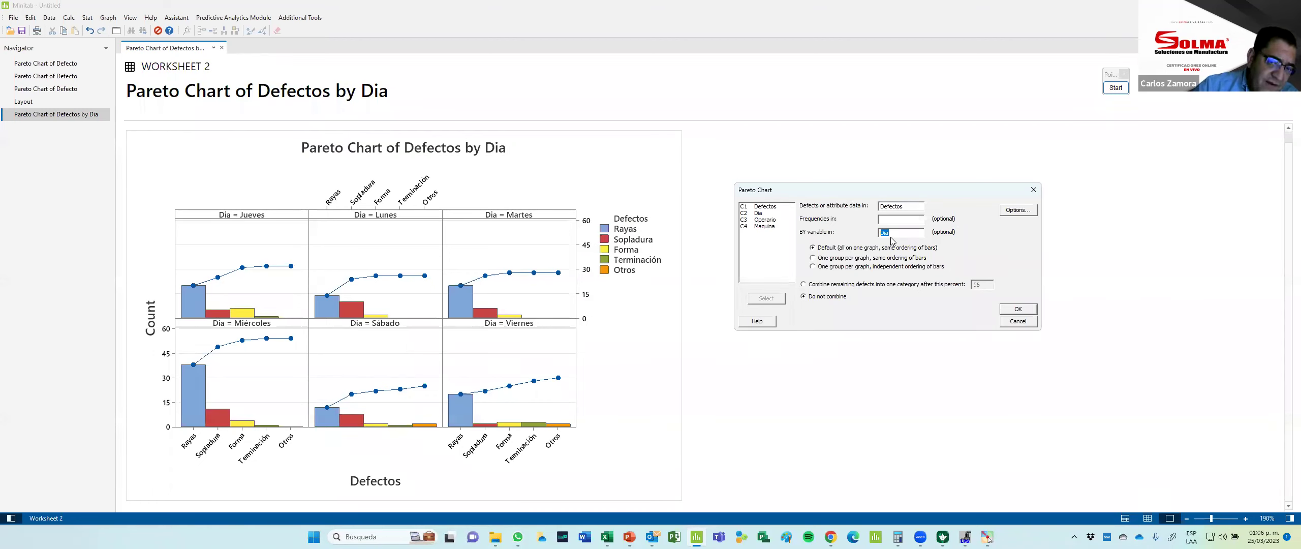
click(1018, 321)
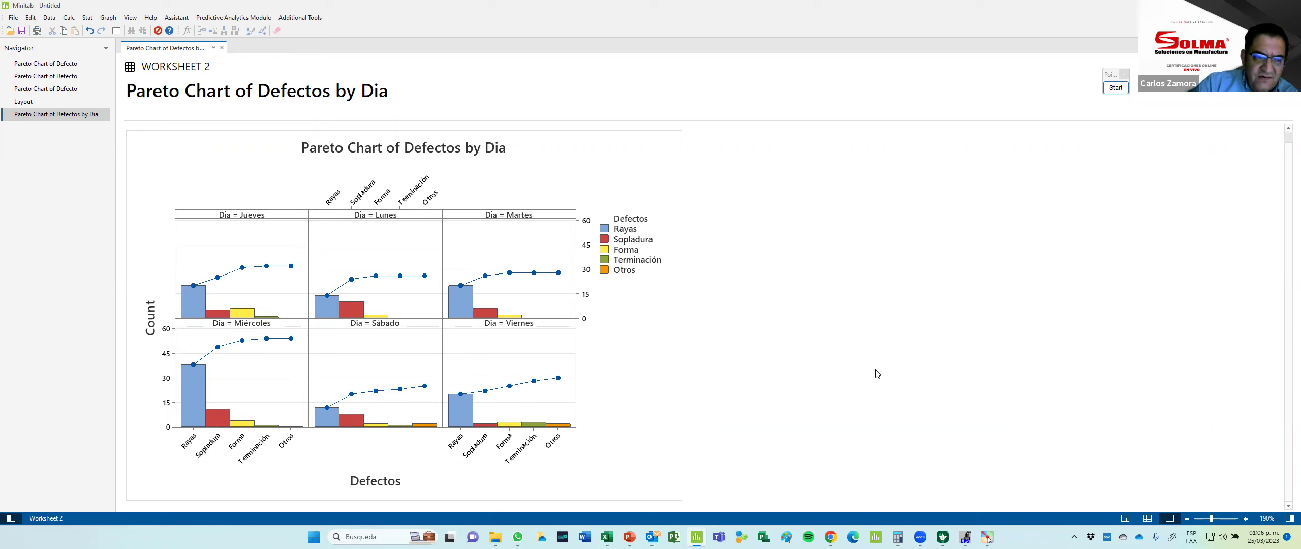
Step: Draw red annotation arrows to the Rayas bar in each of the six day panels and to the Rayas legend entry
key(ctrl+shift+p)
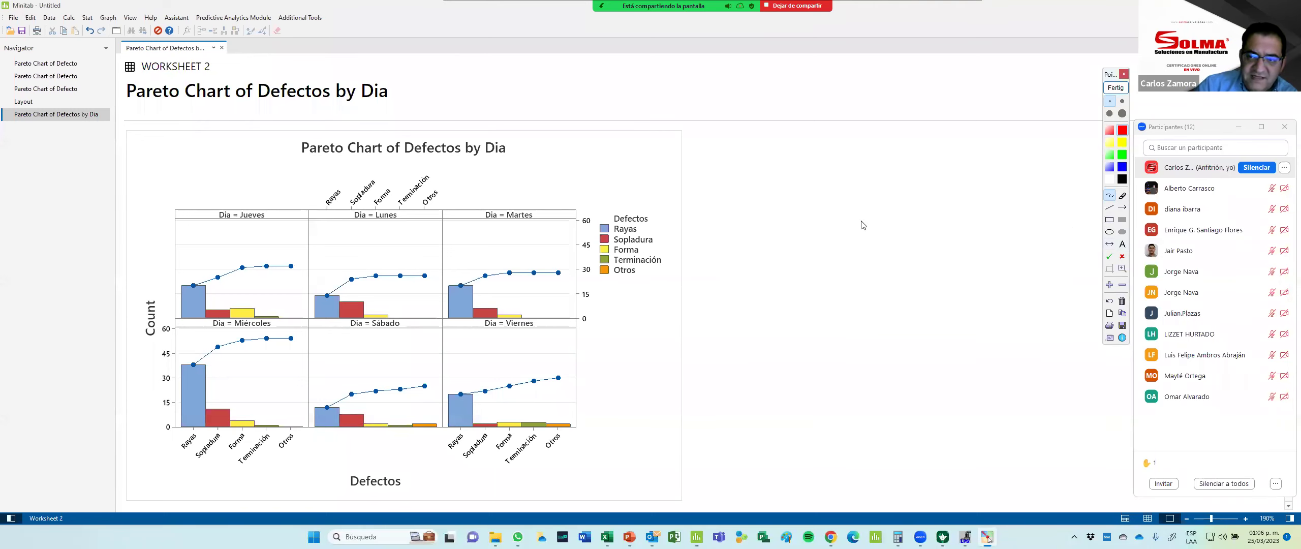
click(1121, 207)
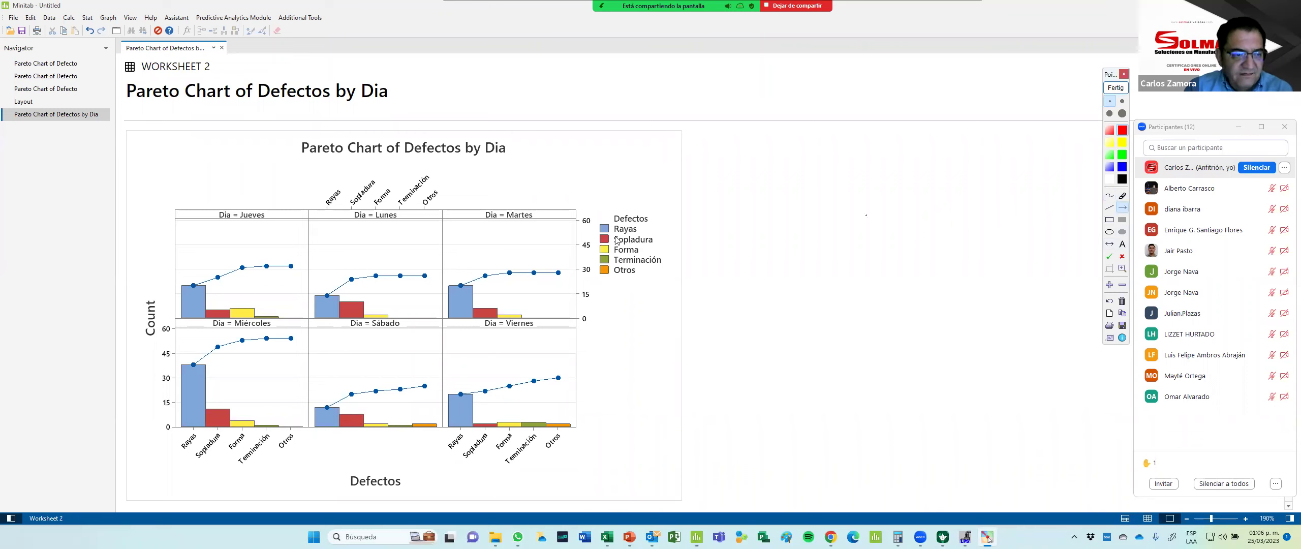
drag(191, 249, 191, 271)
drag(325, 270, 322, 291)
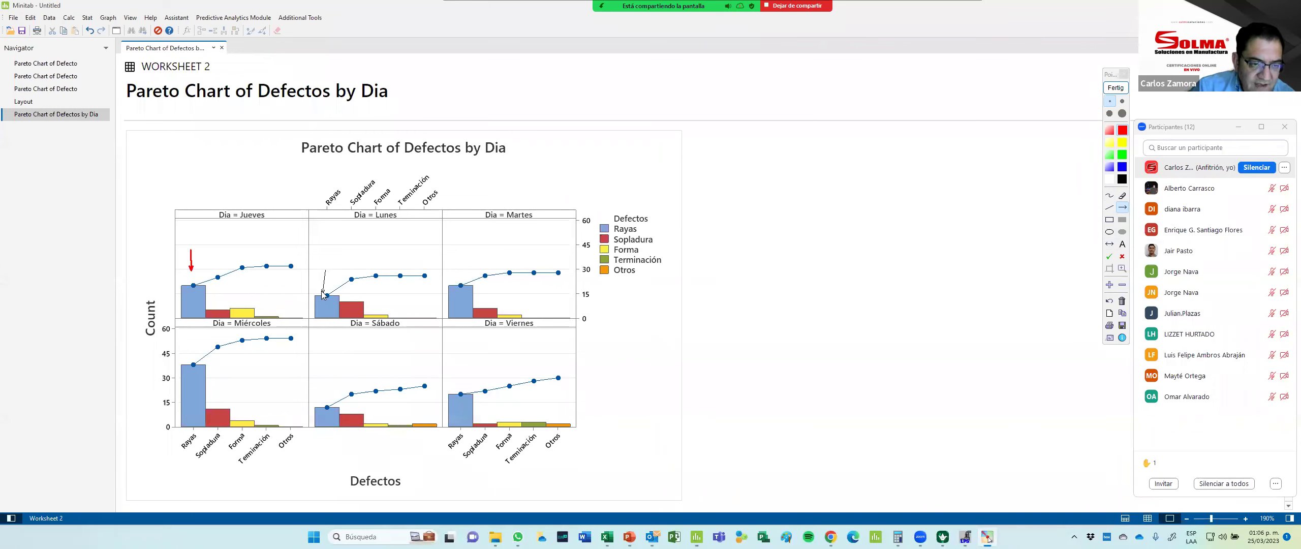
drag(460, 259, 458, 279)
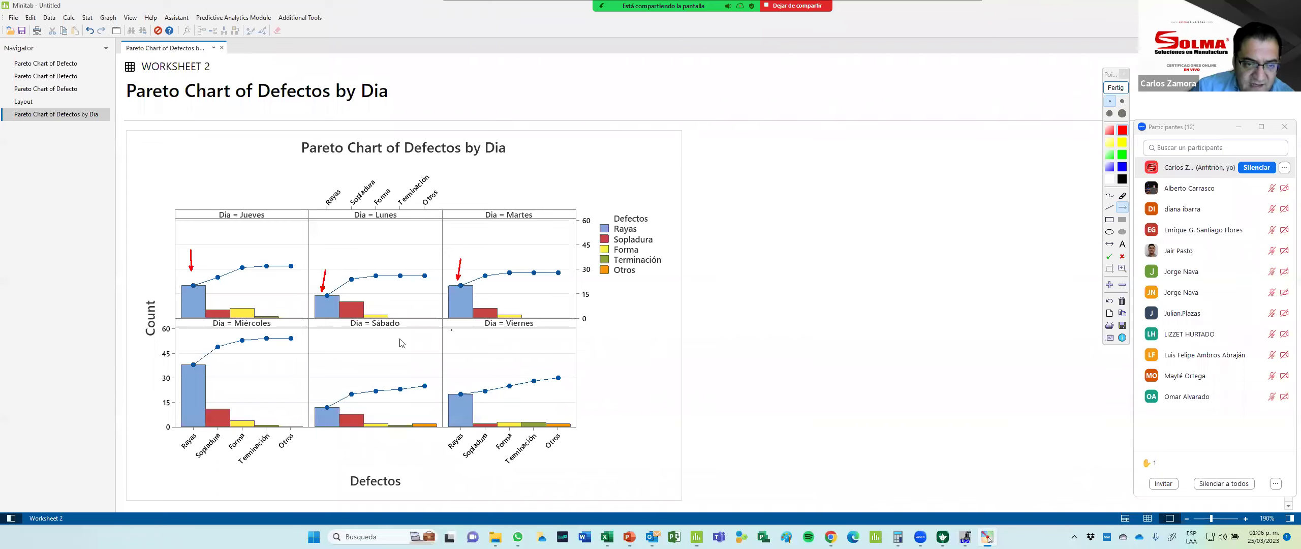
drag(235, 354, 207, 371)
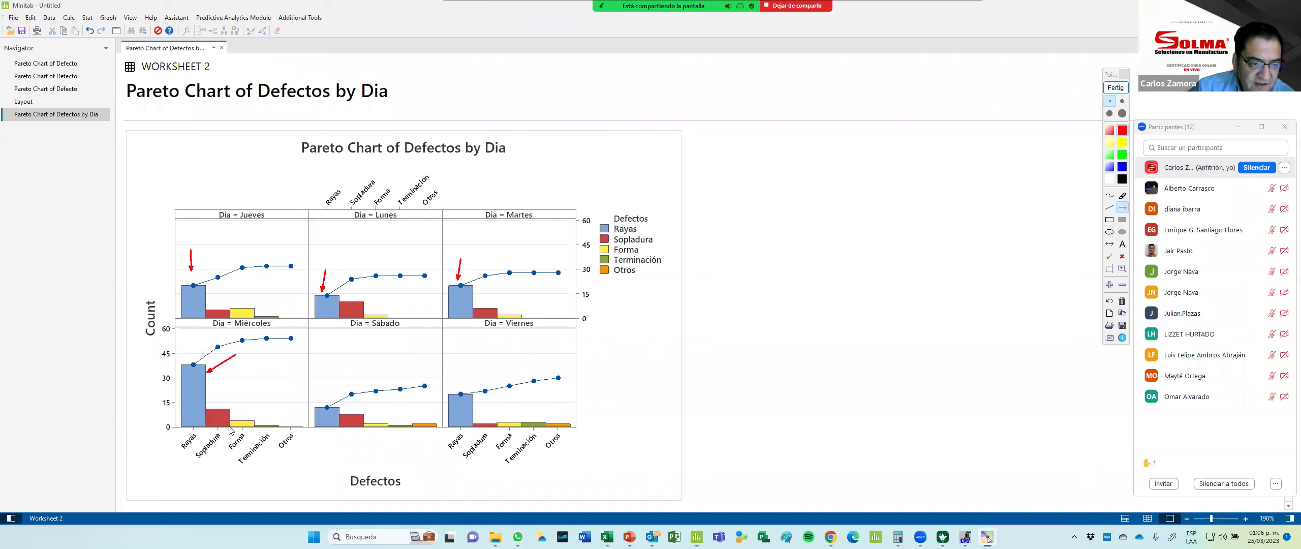
drag(319, 381, 320, 405)
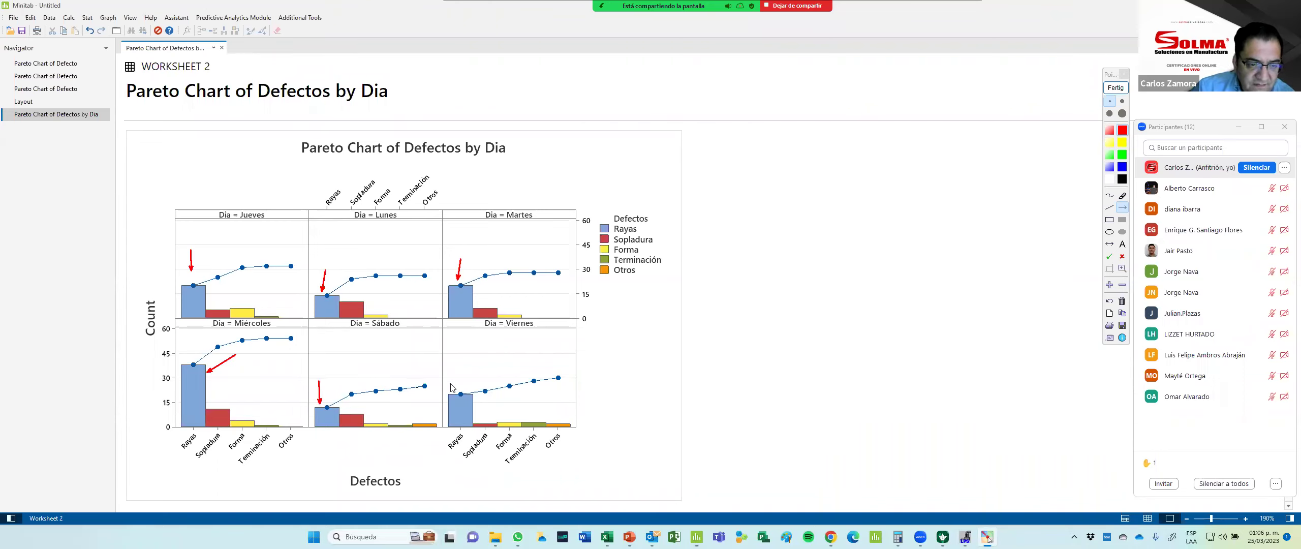
drag(461, 358, 453, 392)
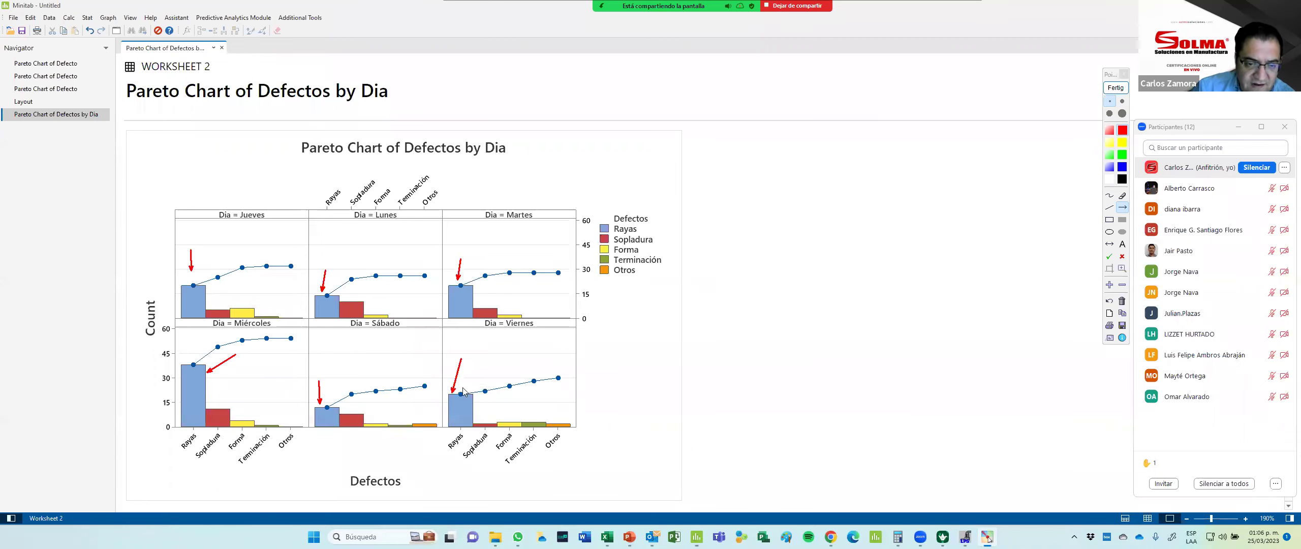
drag(662, 227, 640, 230)
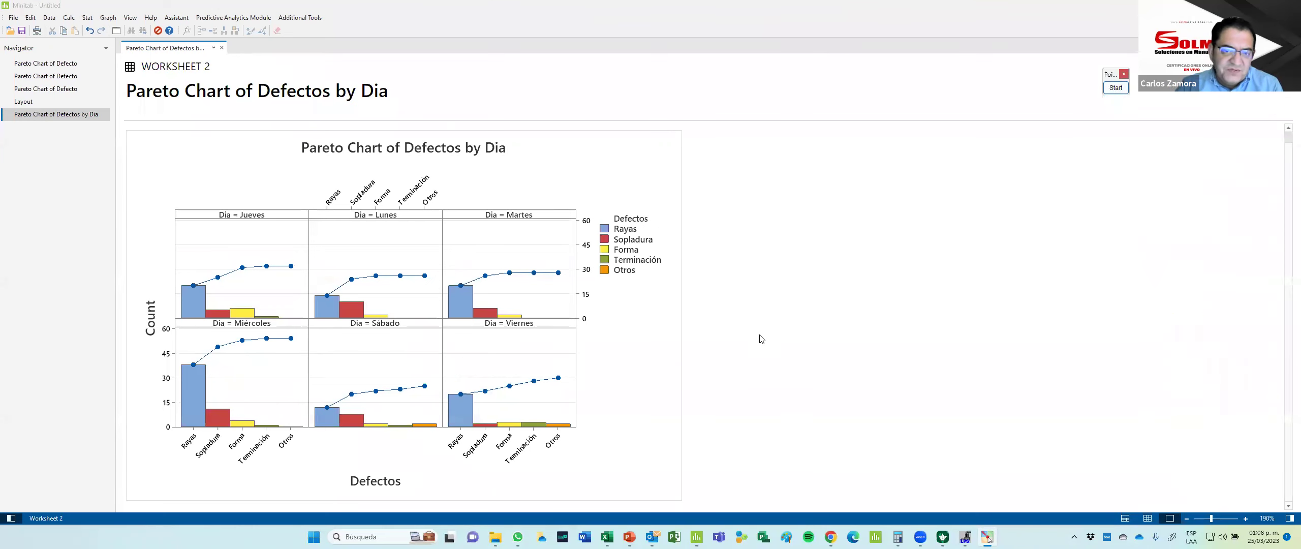
Step: Generate the Pareto chart of Defectos by Dia with one group per graph and the same ordering of bars
click(760, 339)
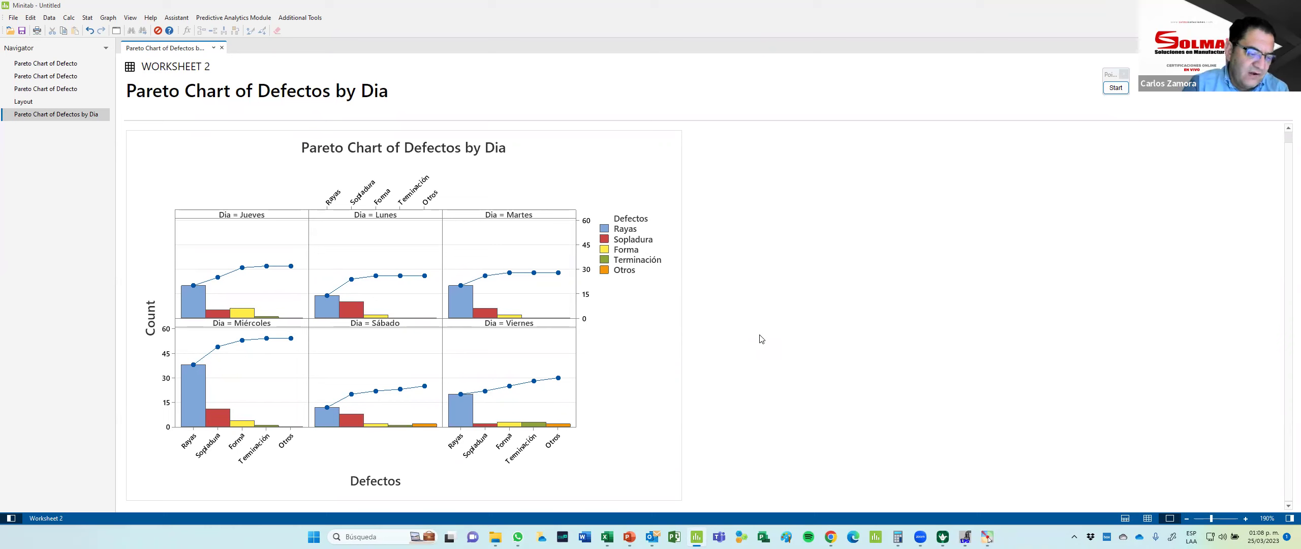
key(ctrl+e)
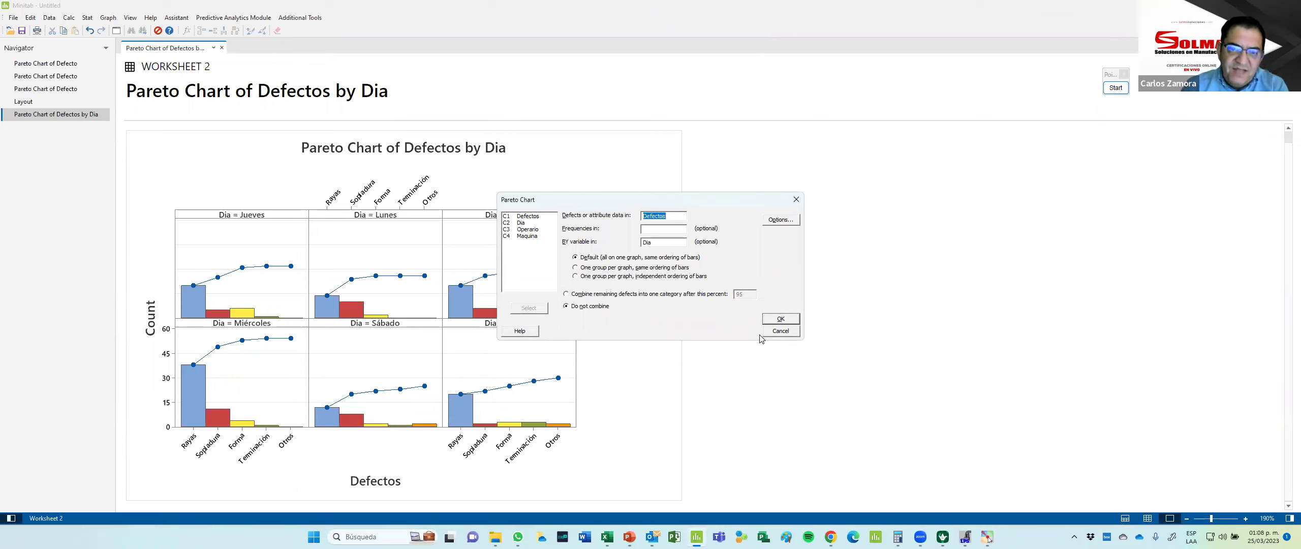
drag(706, 201, 916, 163)
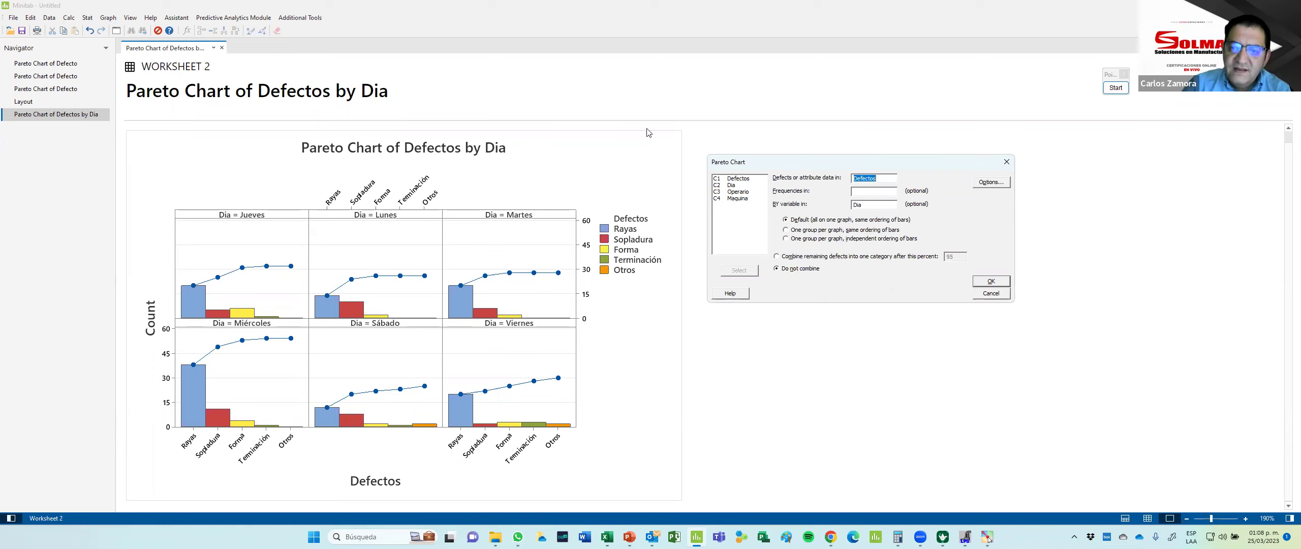
click(785, 230)
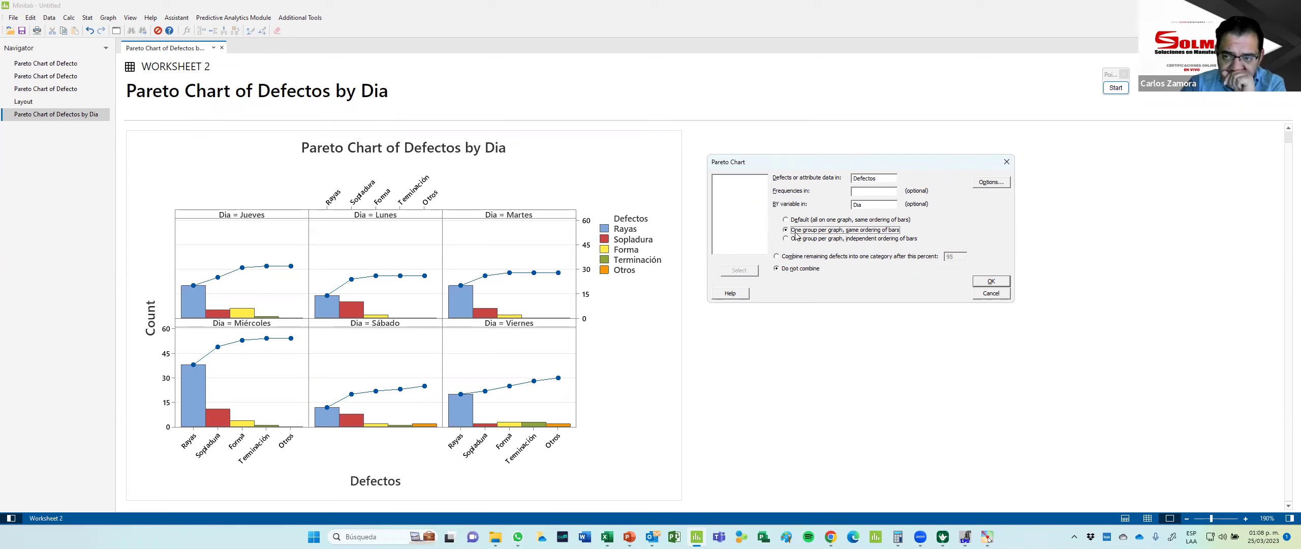
click(995, 283)
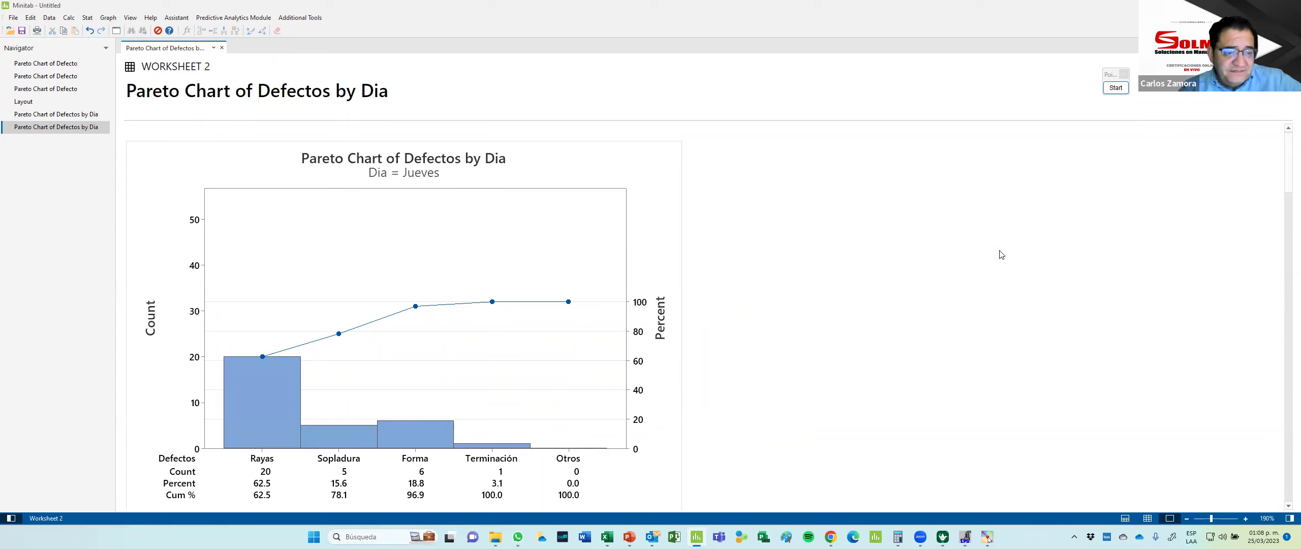
Step: Examine the separate same-order Pareto charts for all six days and compare them with the combined chart by Dia
scroll(996, 257, down, 5)
scroll(997, 259, up, 5)
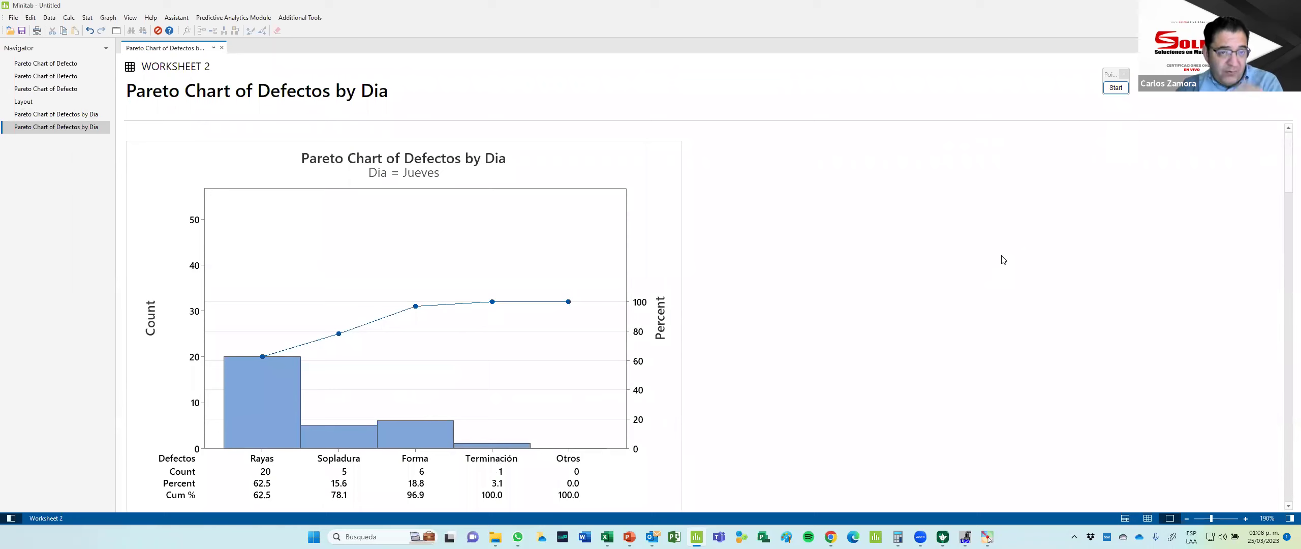
click(52, 115)
click(53, 115)
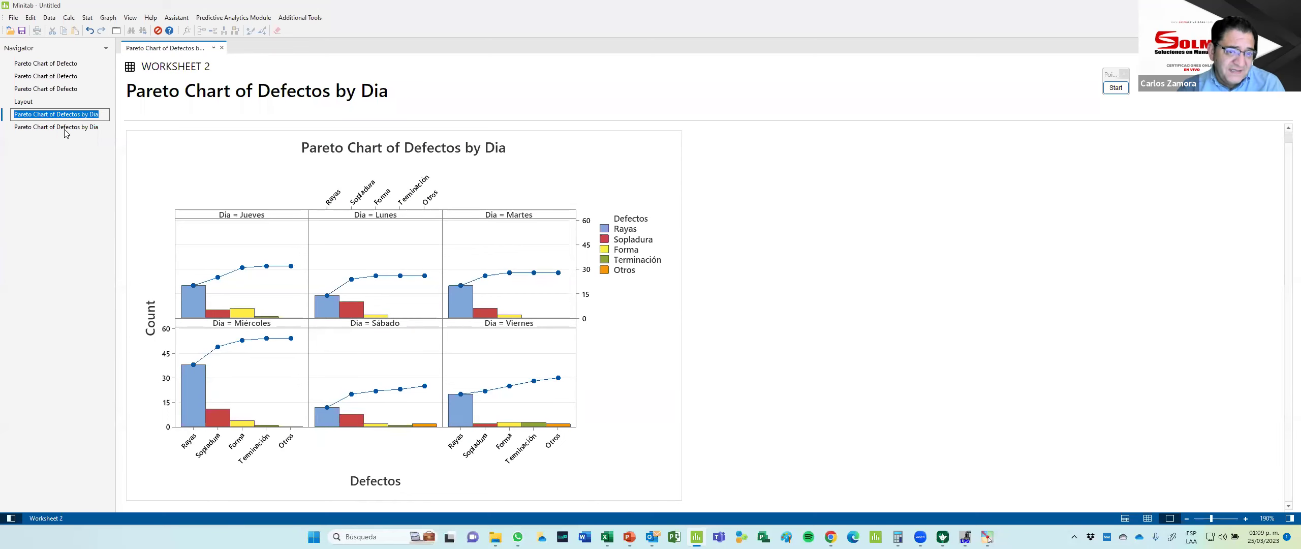
click(63, 129)
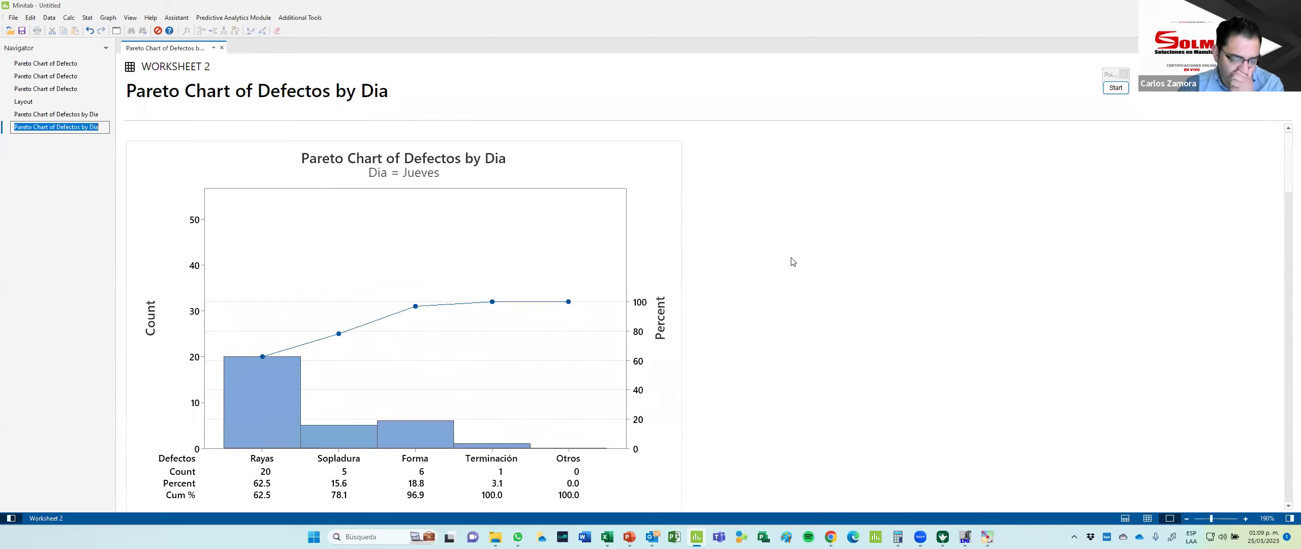
scroll(792, 262, down, 6)
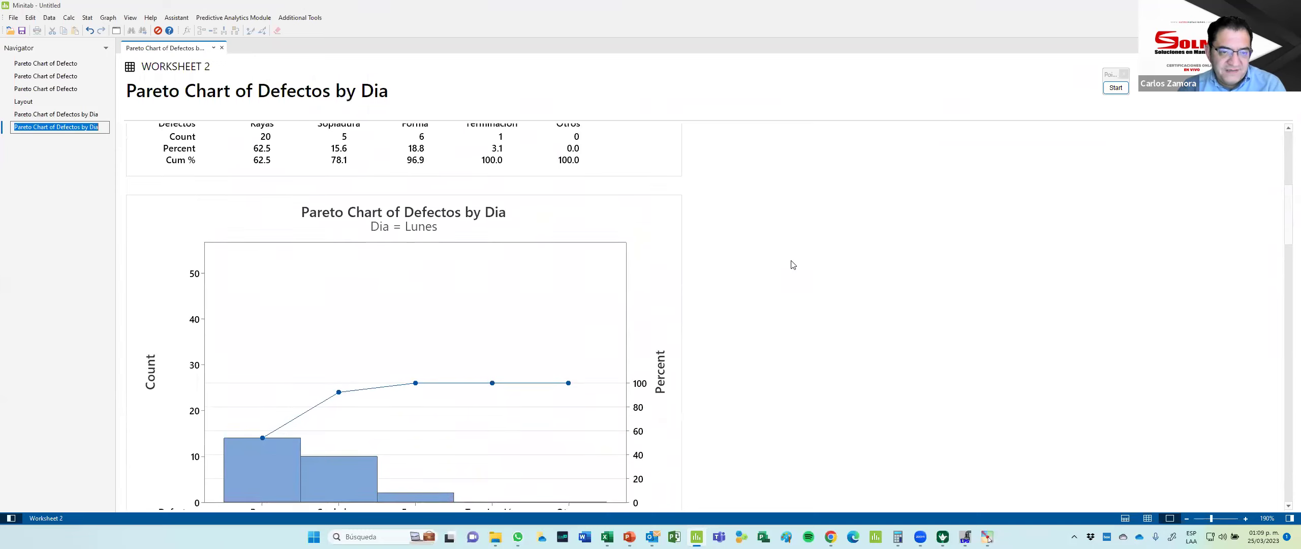
scroll(793, 264, down, 1)
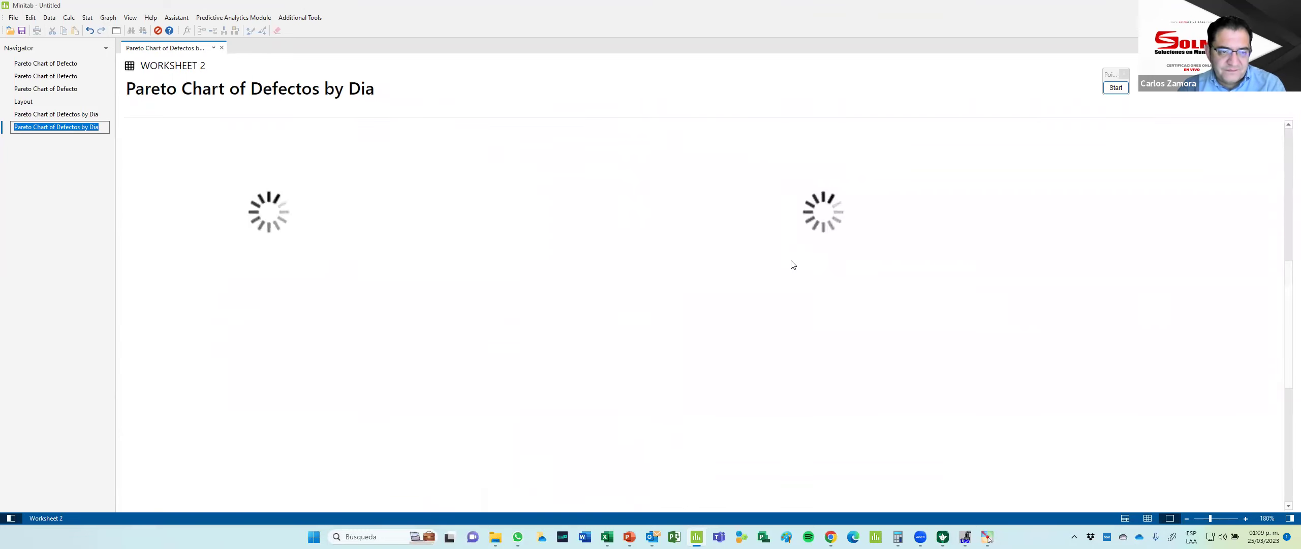
scroll(793, 264, up, 3)
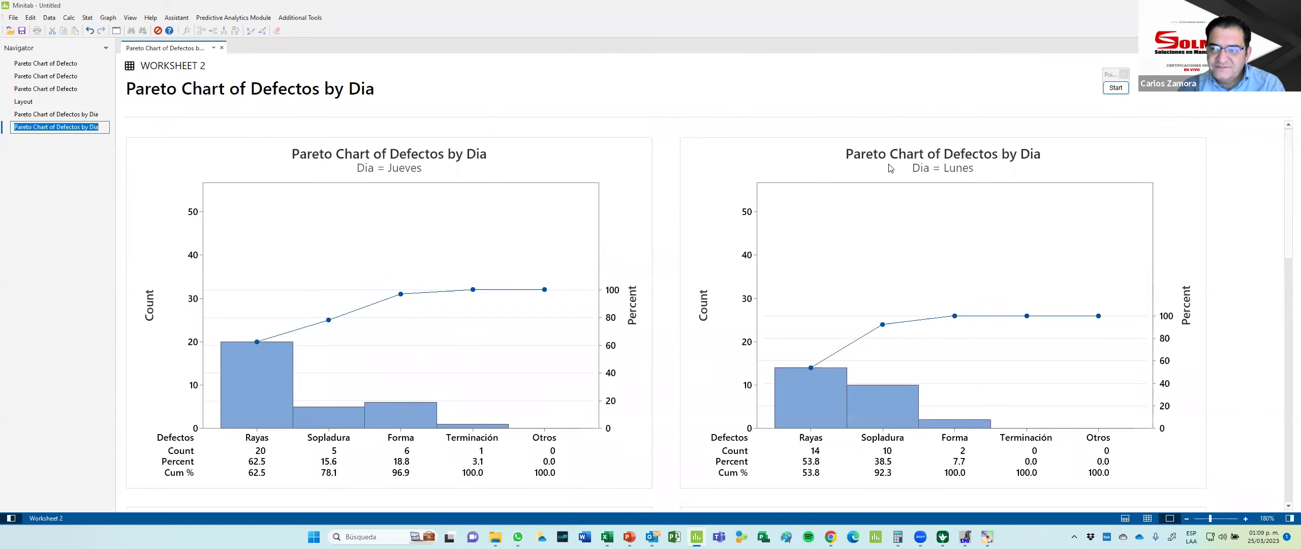
scroll(744, 200, down, 2)
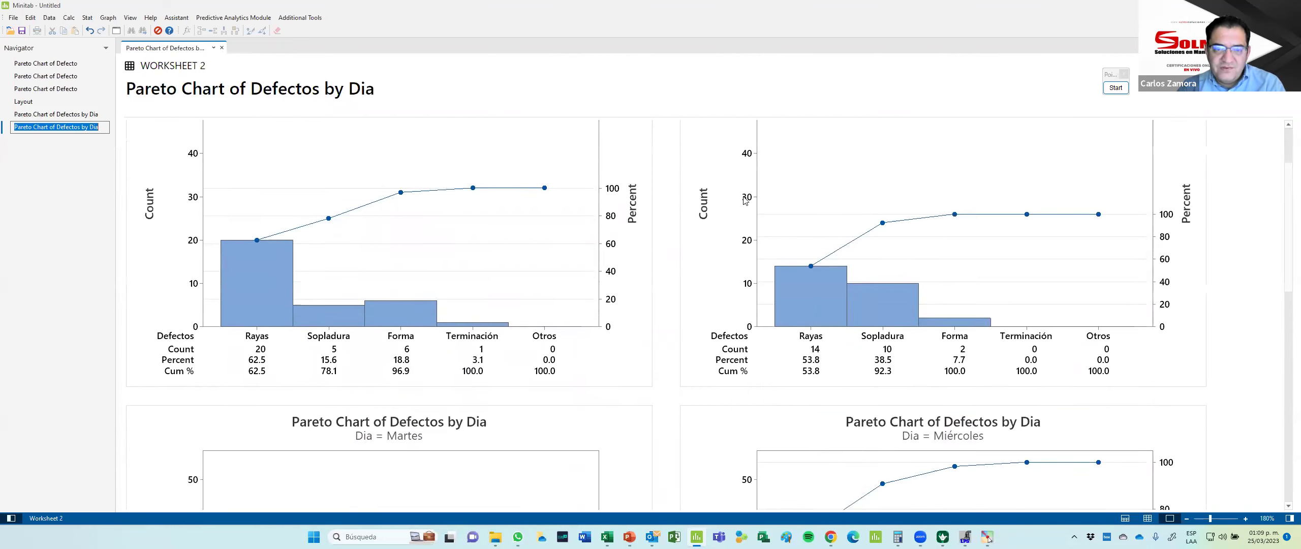
scroll(743, 200, down, 3)
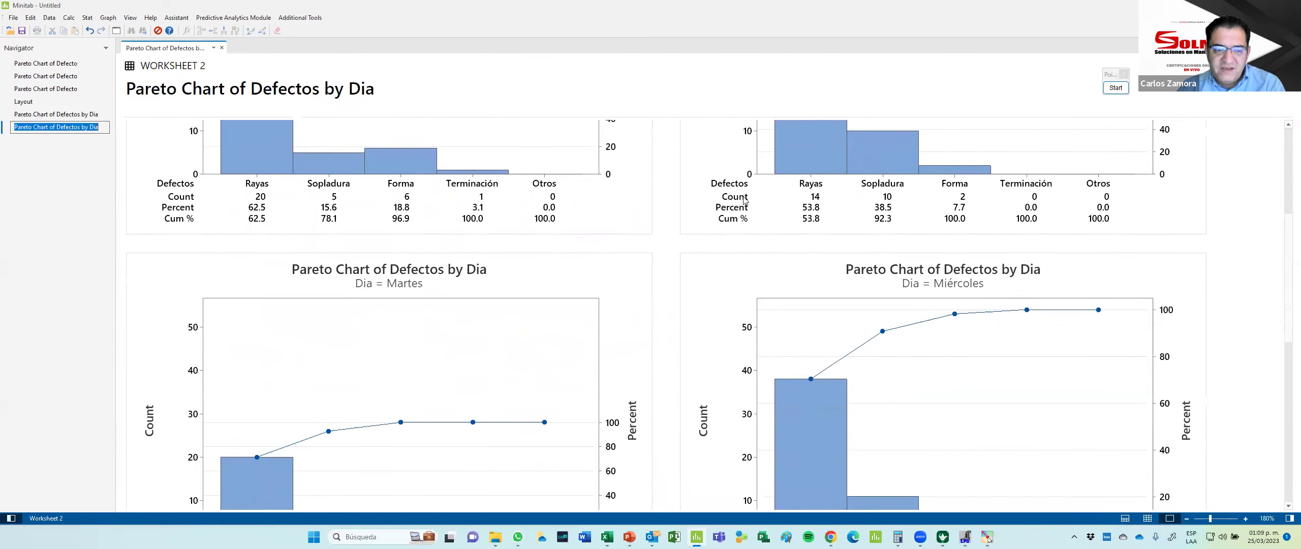
scroll(743, 200, down, 9)
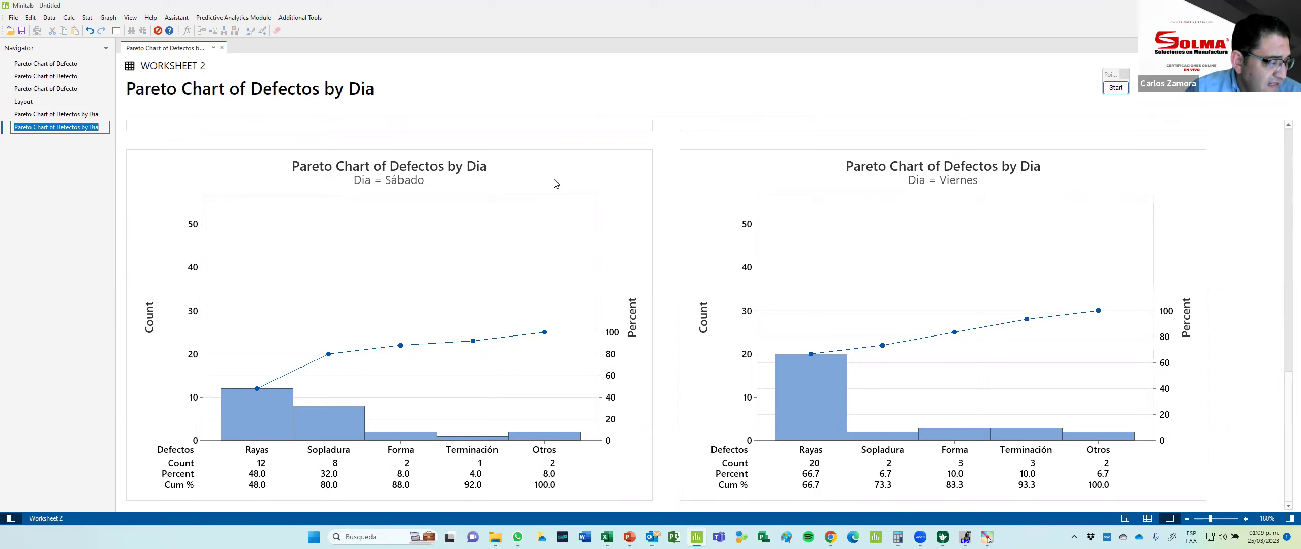
click(50, 118)
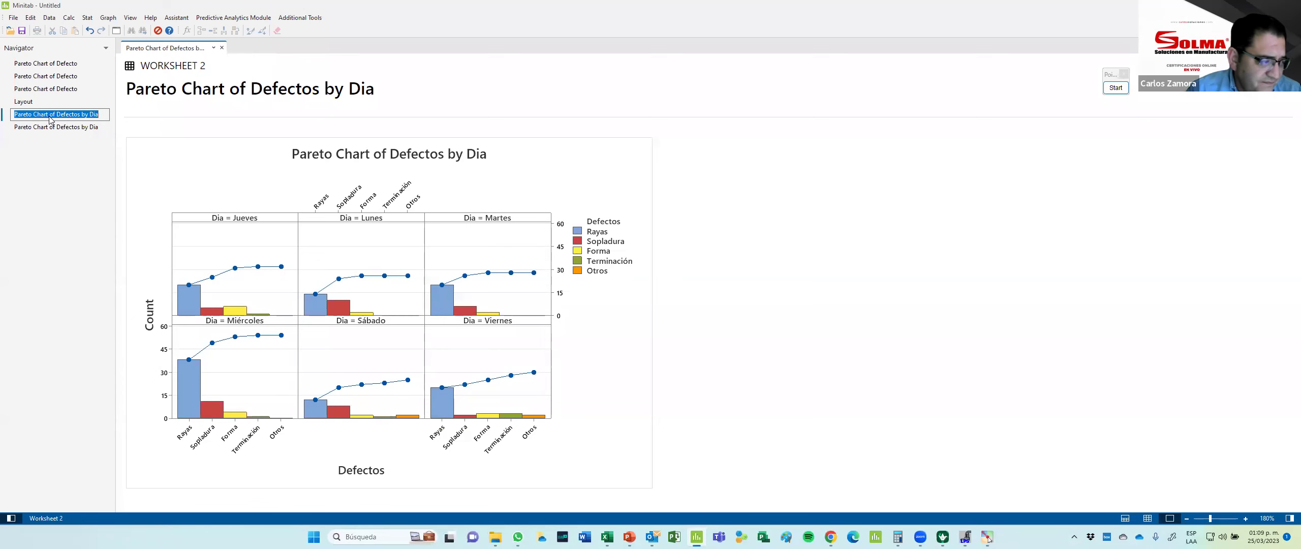
Step: Generate the Pareto chart of Defectos by Dia with one group per graph and independent ordering of bars
click(50, 127)
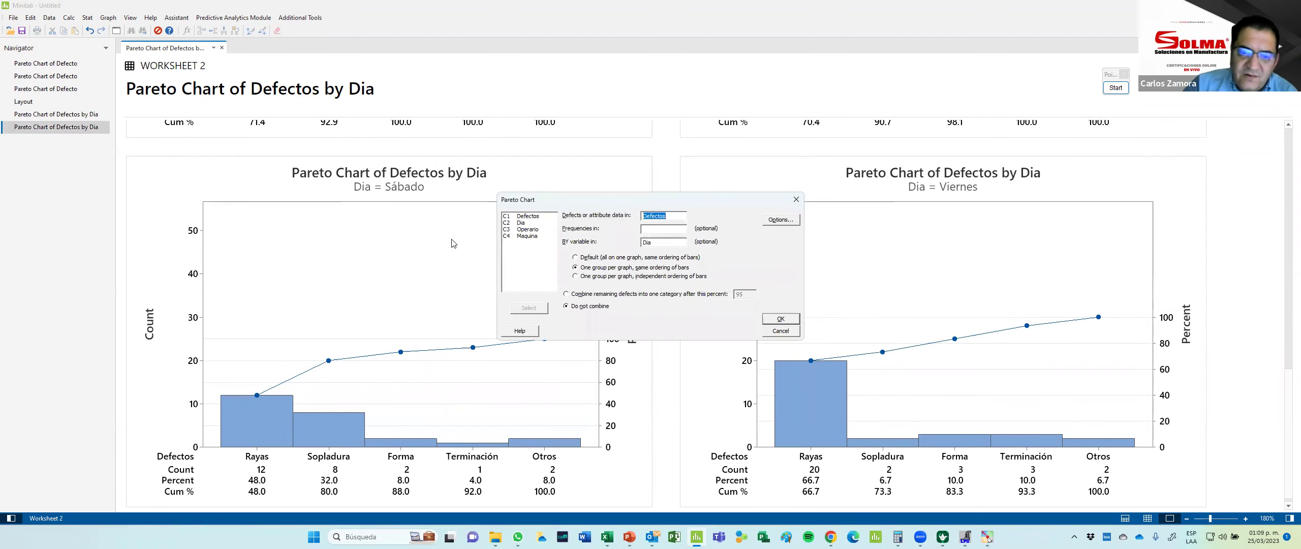
click(576, 278)
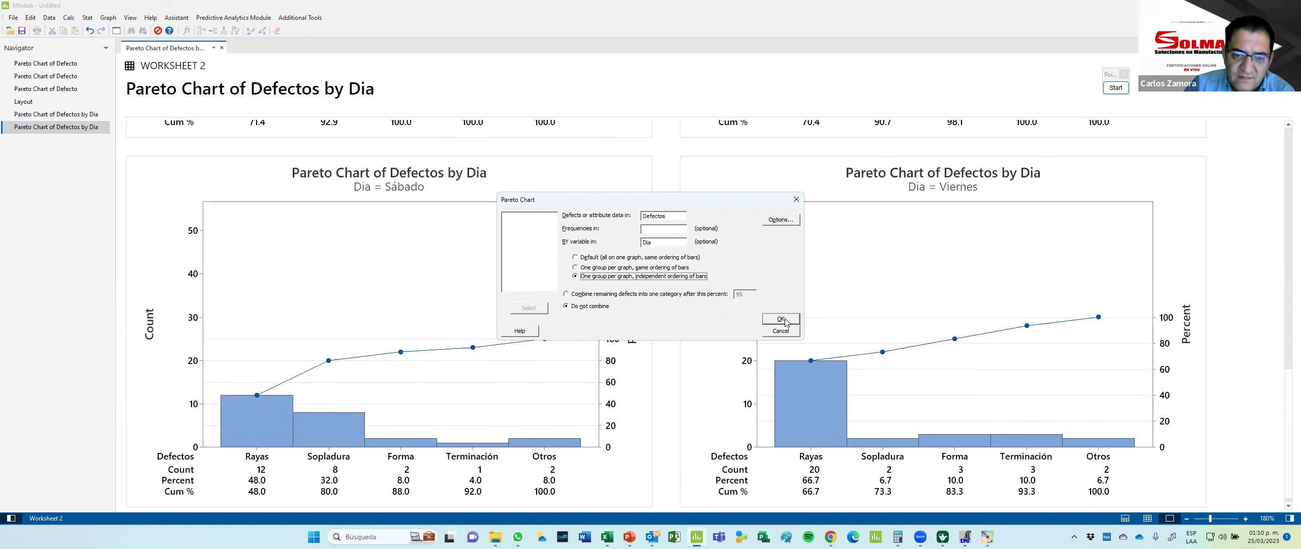
click(781, 319)
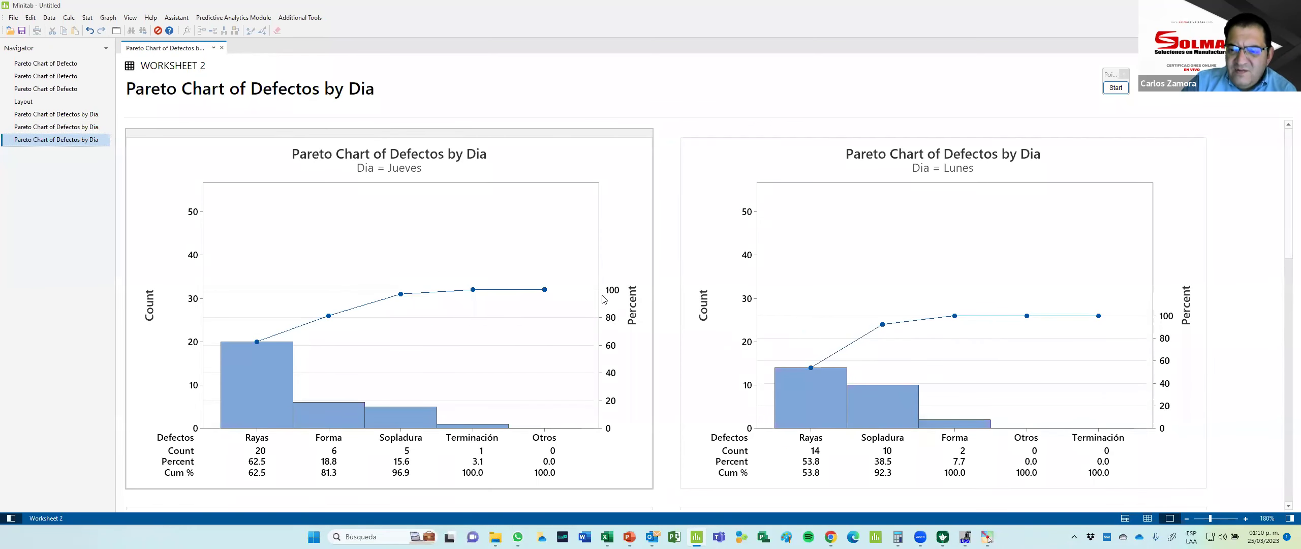
Step: Look through the independently ordered daily Pareto charts and return to the Jueves and Lunes charts
scroll(603, 298, down, 7)
scroll(601, 300, down, 7)
scroll(601, 300, up, 9)
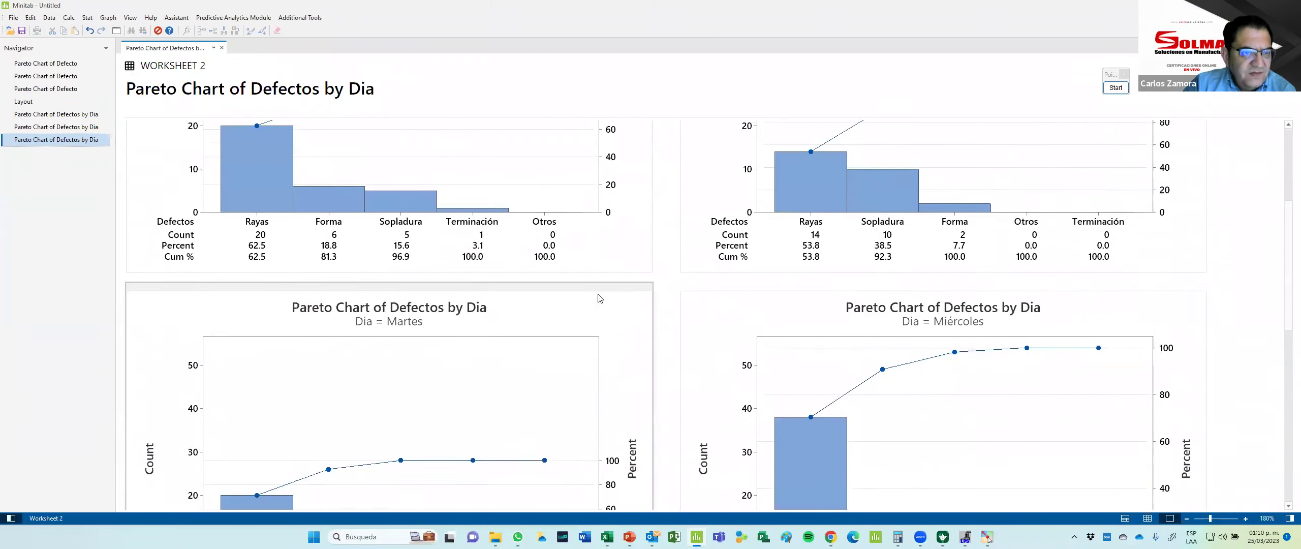
scroll(600, 298, up, 4)
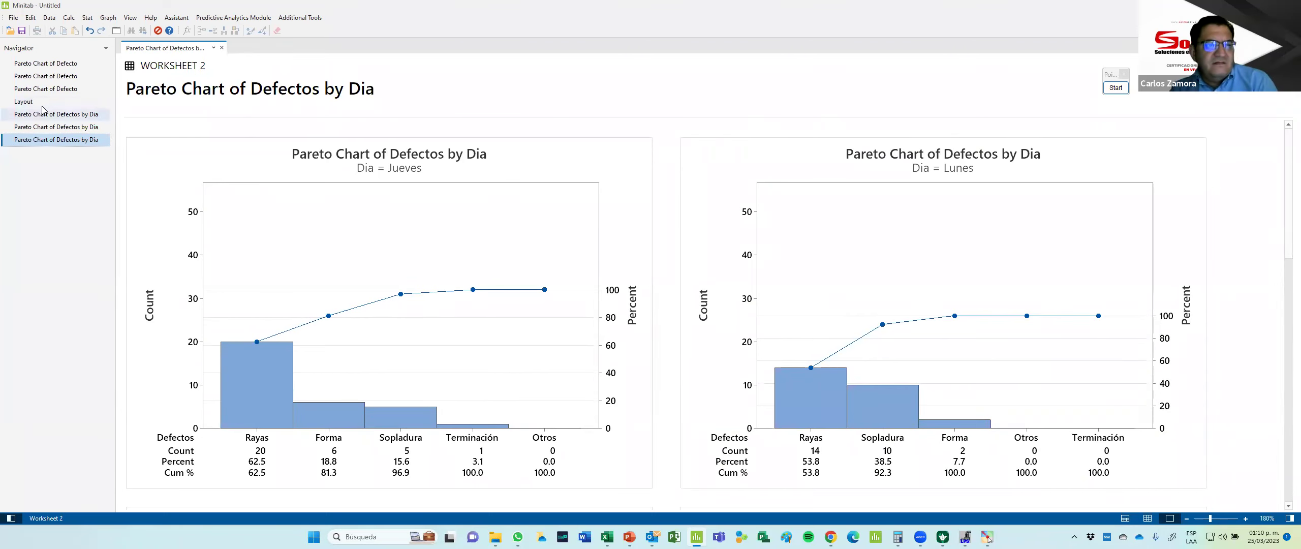
Step: Review the Defectos and Dia worksheet data and the same-order daily Pareto charts
click(1147, 518)
scroll(173, 161, up, 7)
click(153, 55)
scroll(148, 176, up, 8)
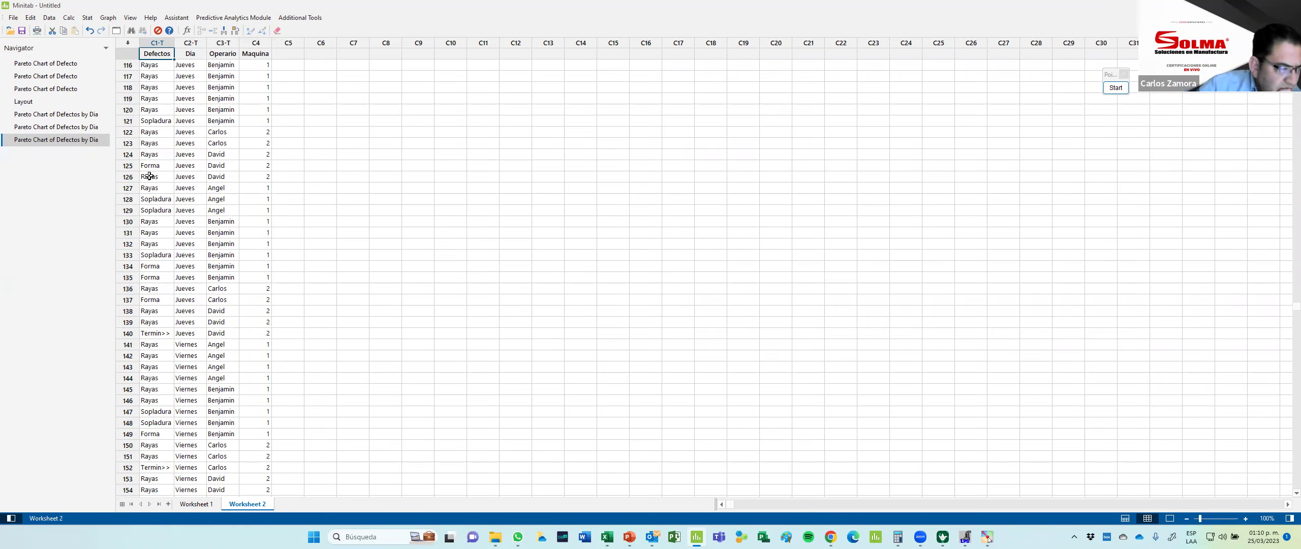
click(56, 126)
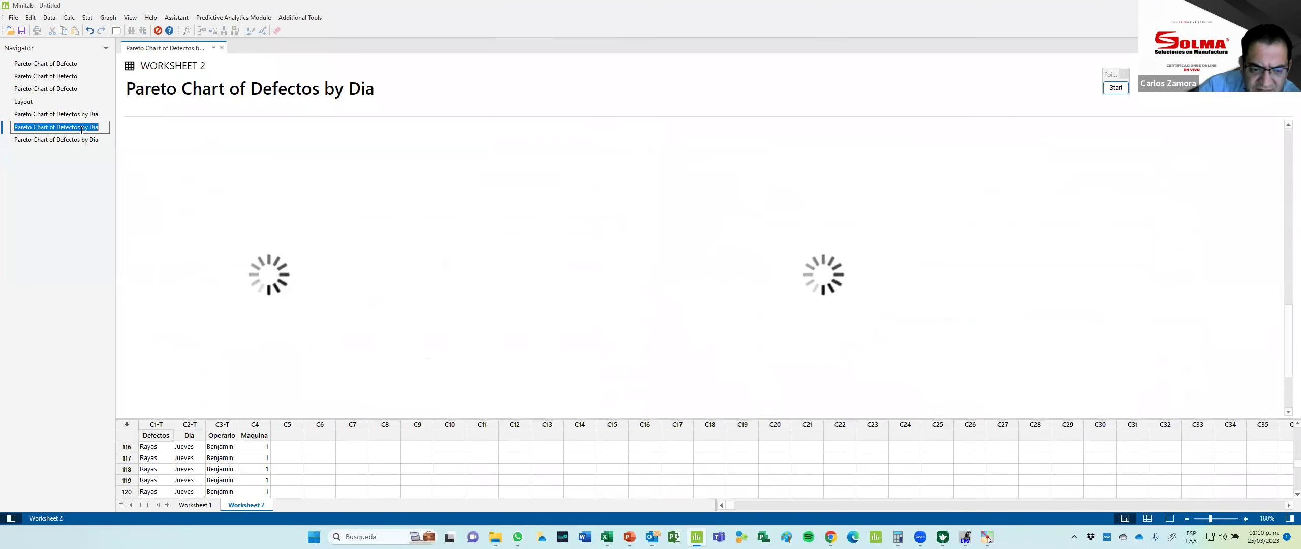
scroll(542, 240, down, 4)
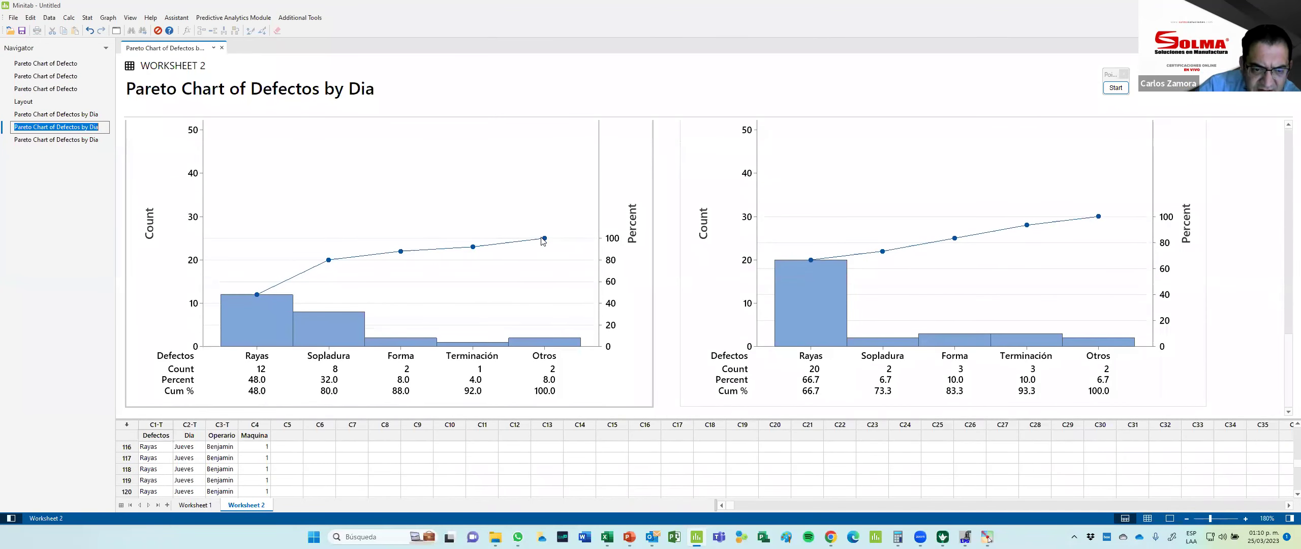
scroll(543, 241, down, 12)
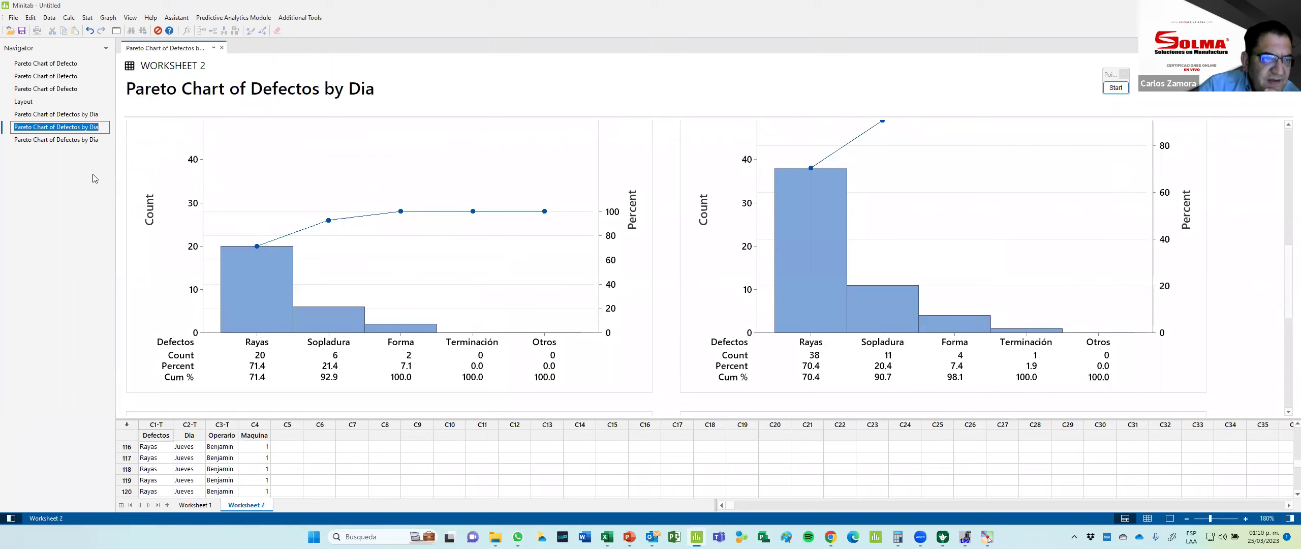
Step: Generate an overall Pareto chart of Defectos with the BY variable cleared, and display only the output
click(1147, 518)
scroll(146, 170, up, 16)
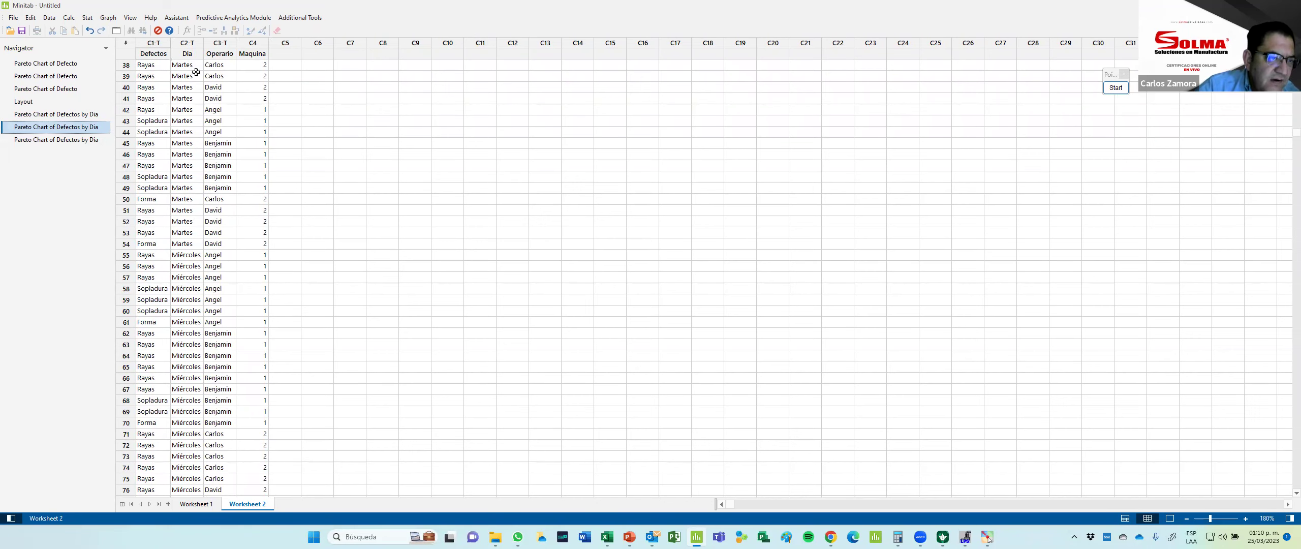
click(433, 218)
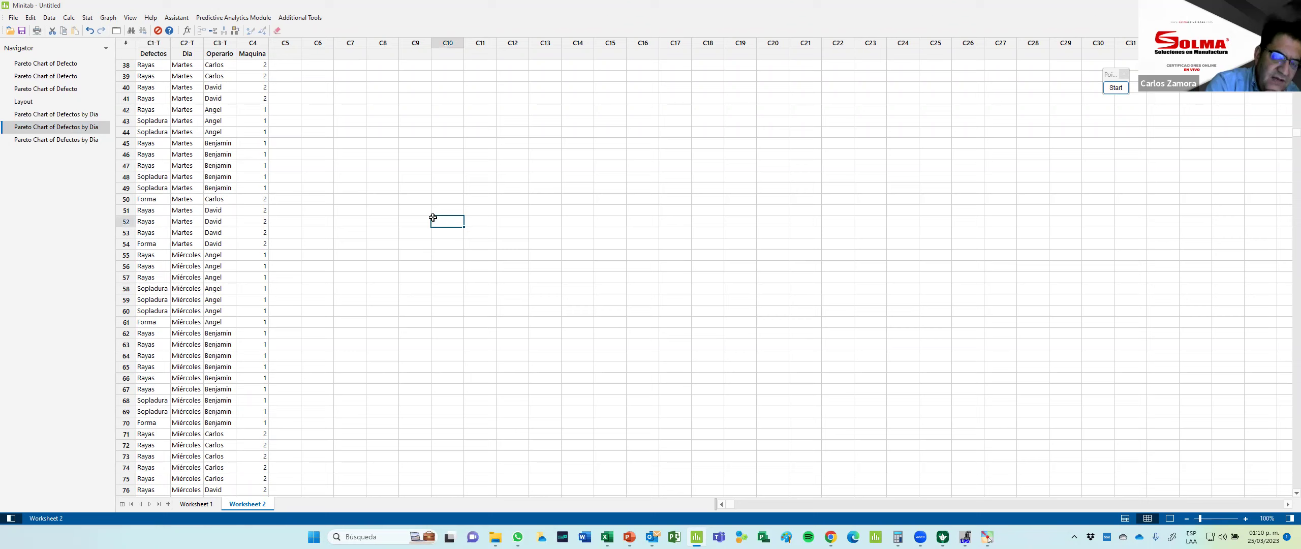
key(ctrl+e)
click(578, 258)
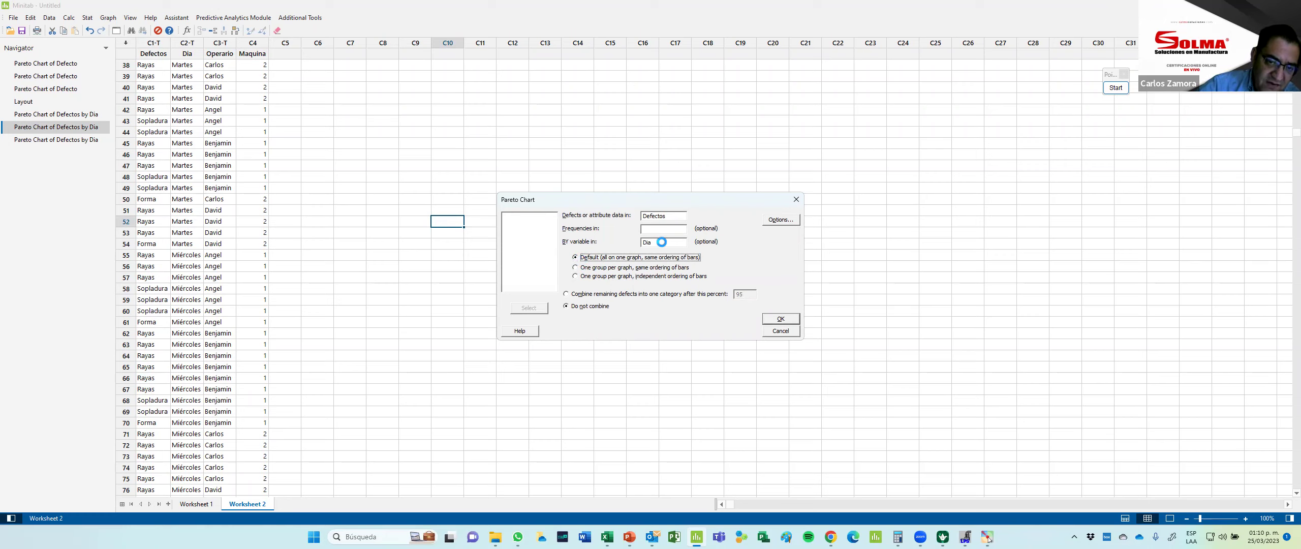
click(660, 241)
key(Delete)
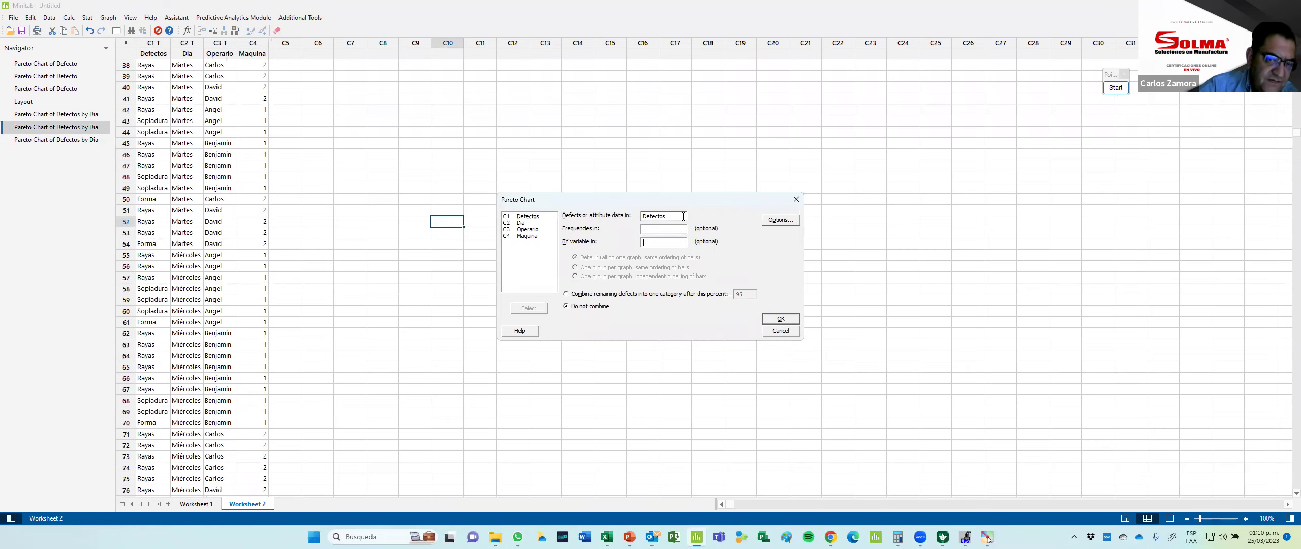
click(781, 318)
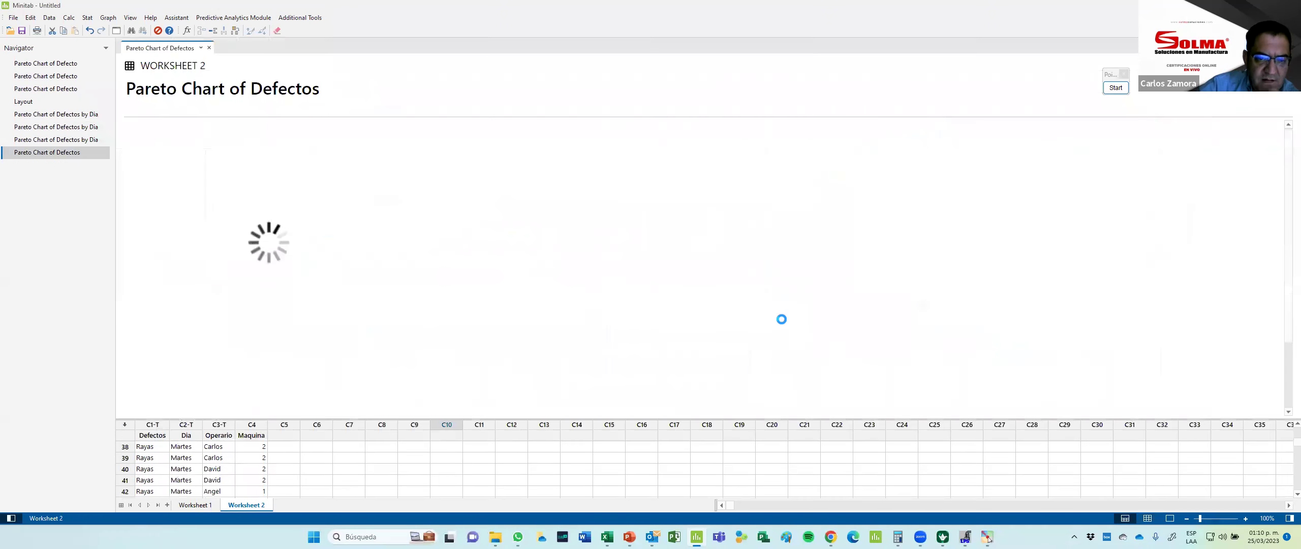
click(1167, 518)
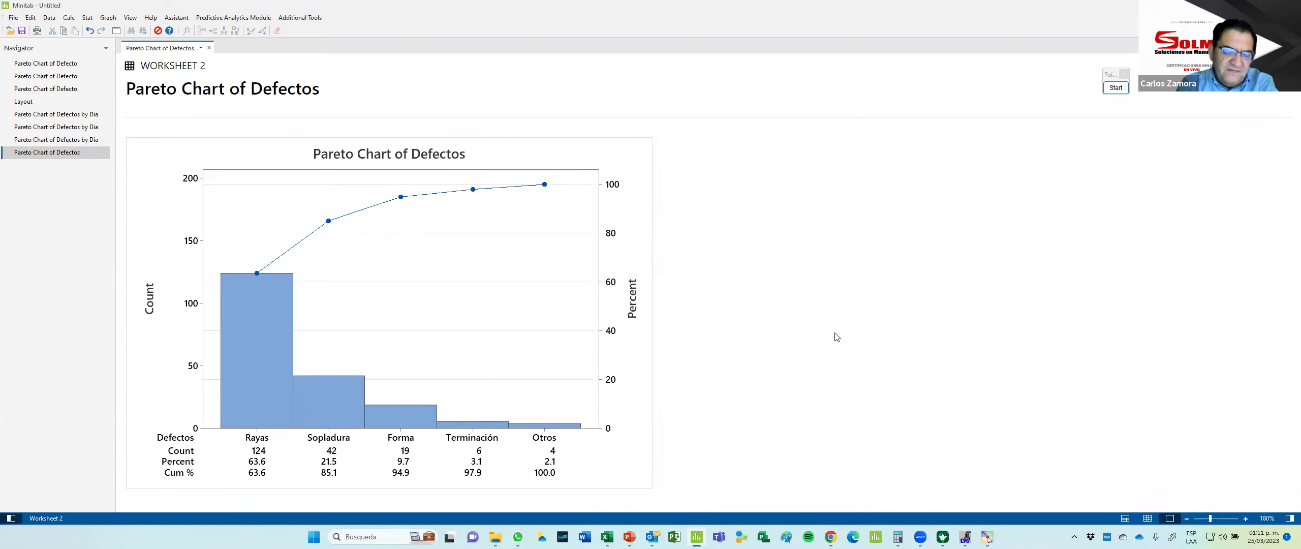
Step: Retitle the overall Pareto chart as "Pareto Chart of Defectos Semana Fiscal 12"
click(74, 115)
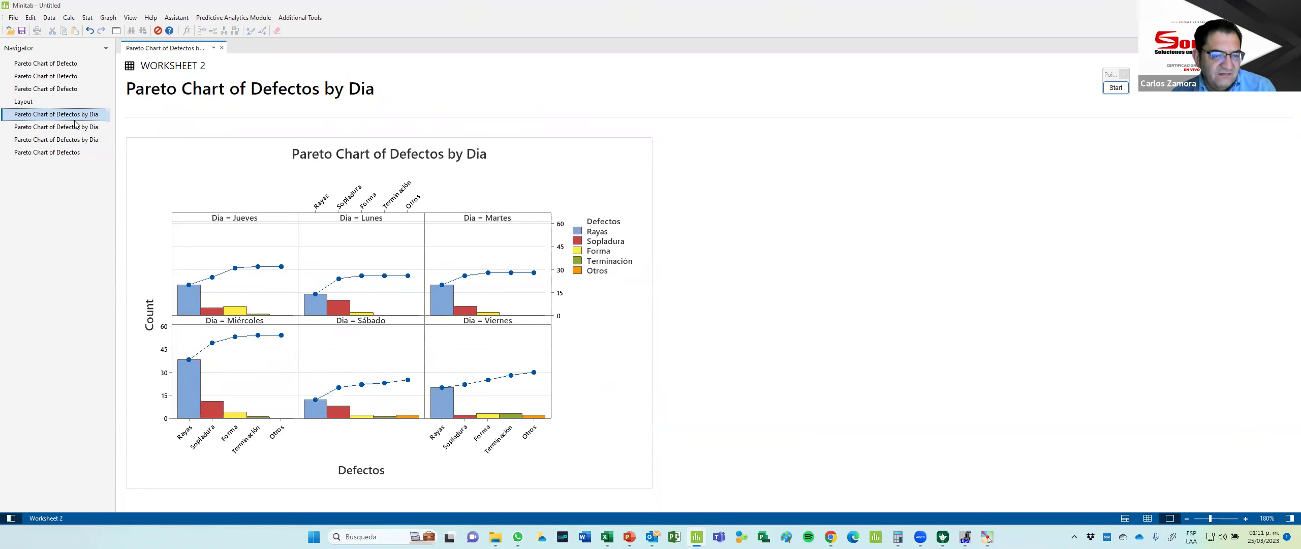
double_click(55, 153)
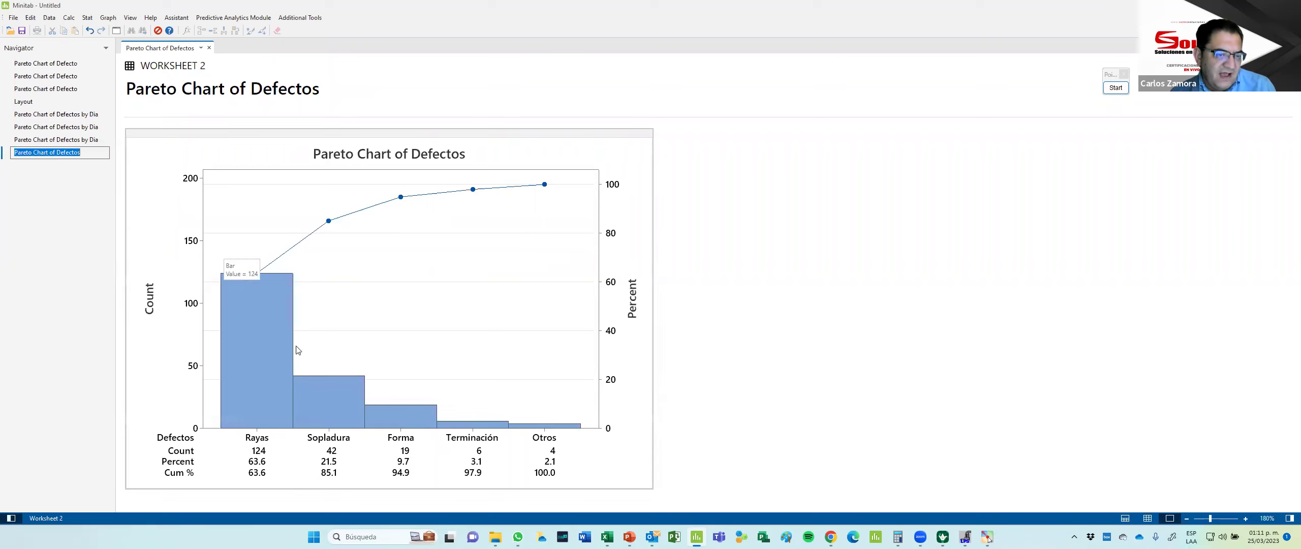
click(464, 157)
double_click(463, 155)
double_click(686, 157)
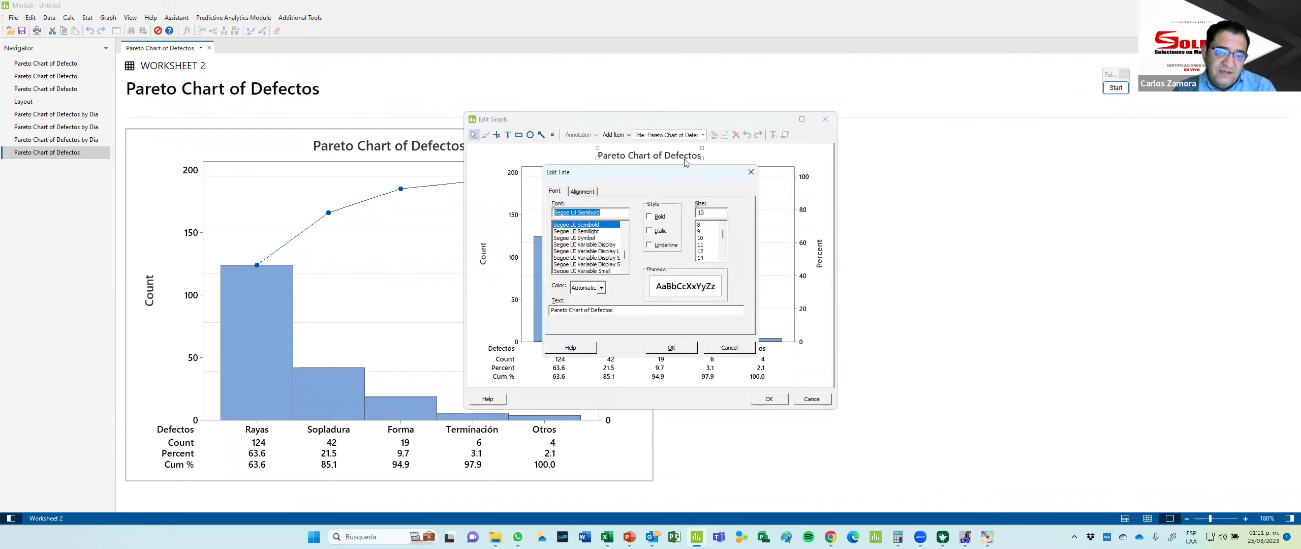
click(632, 310)
text(sEMA)
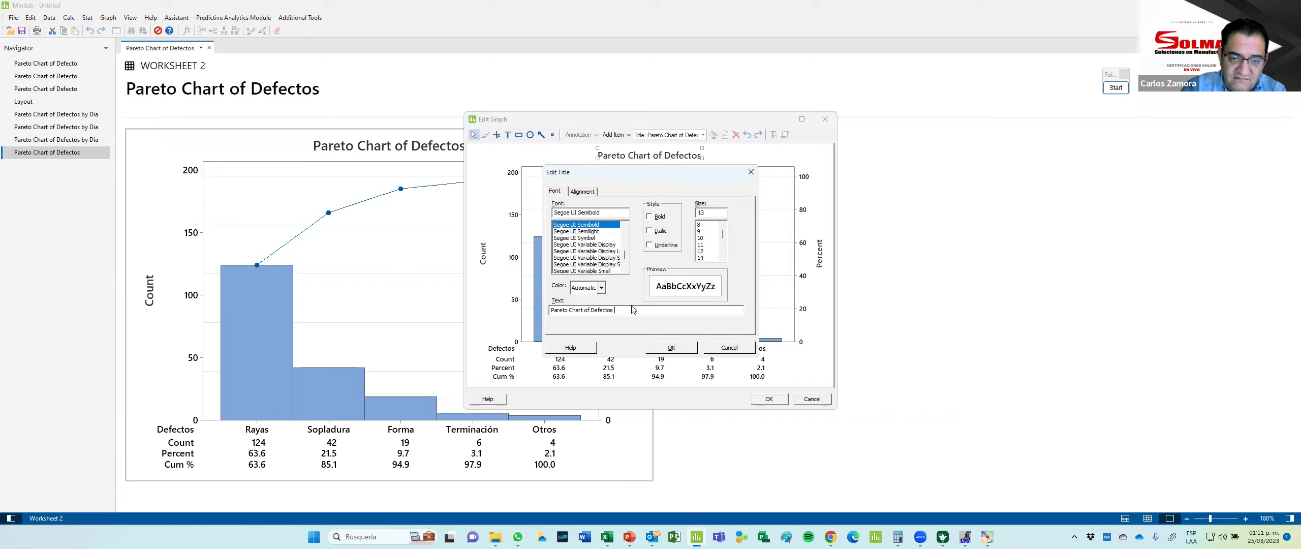
text(eman)
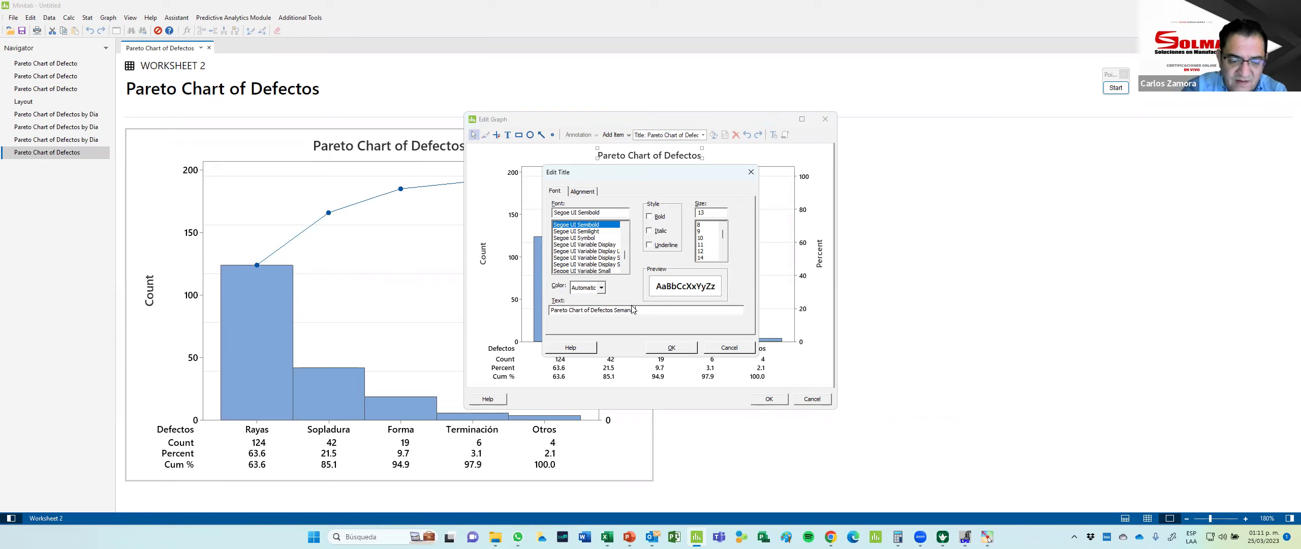
text(a Fiscal)
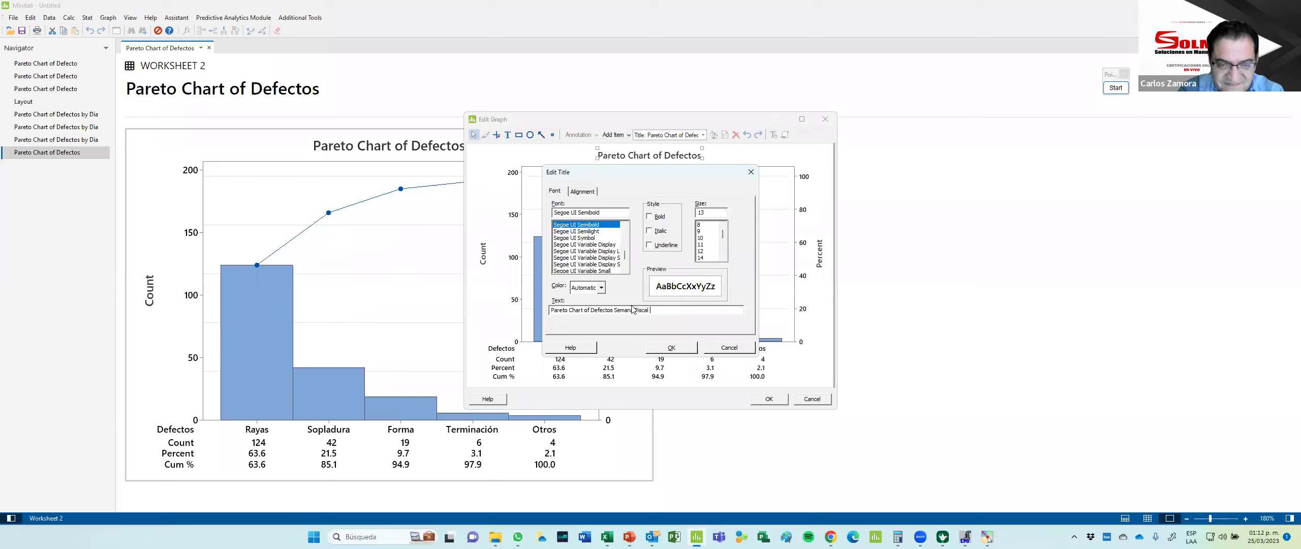
key(alt+Tab)
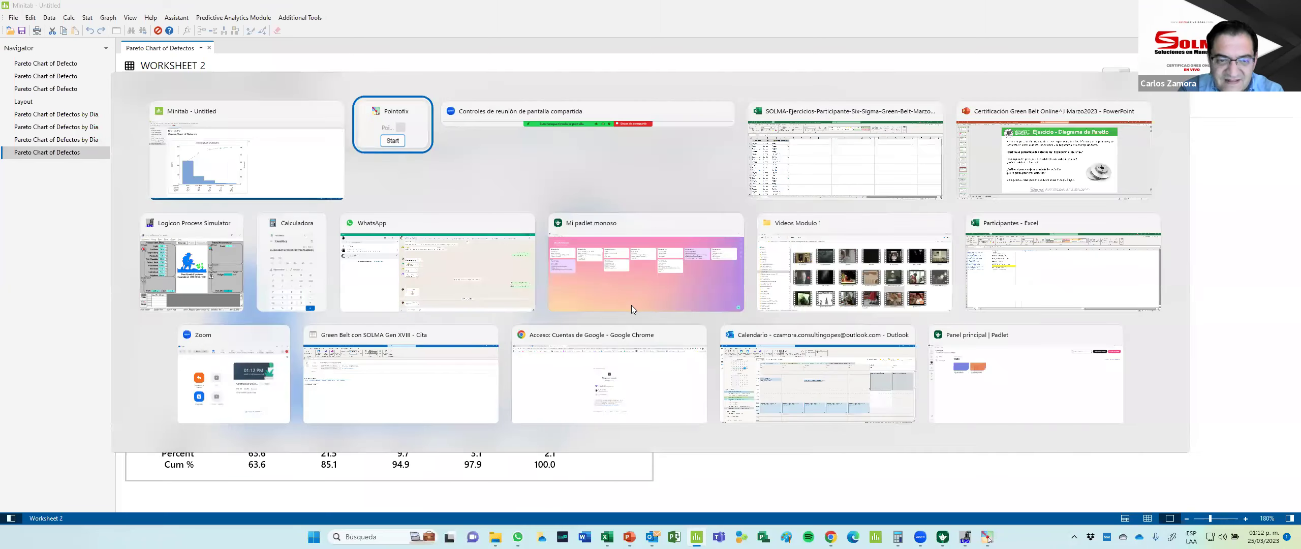
key(alt+Tab)
text(12)
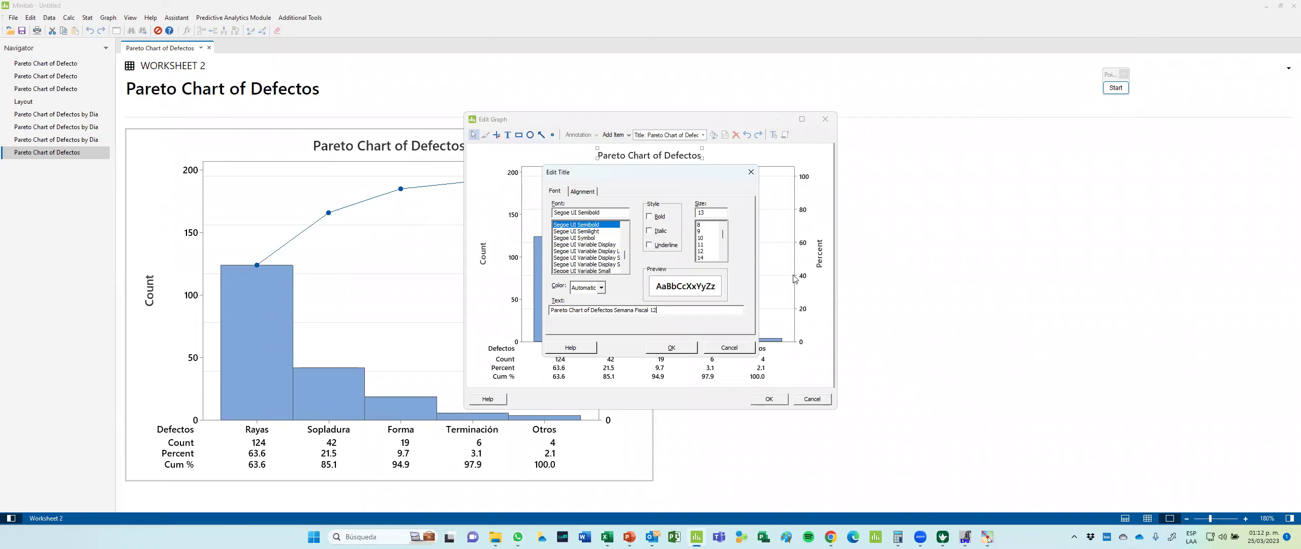
key(Return)
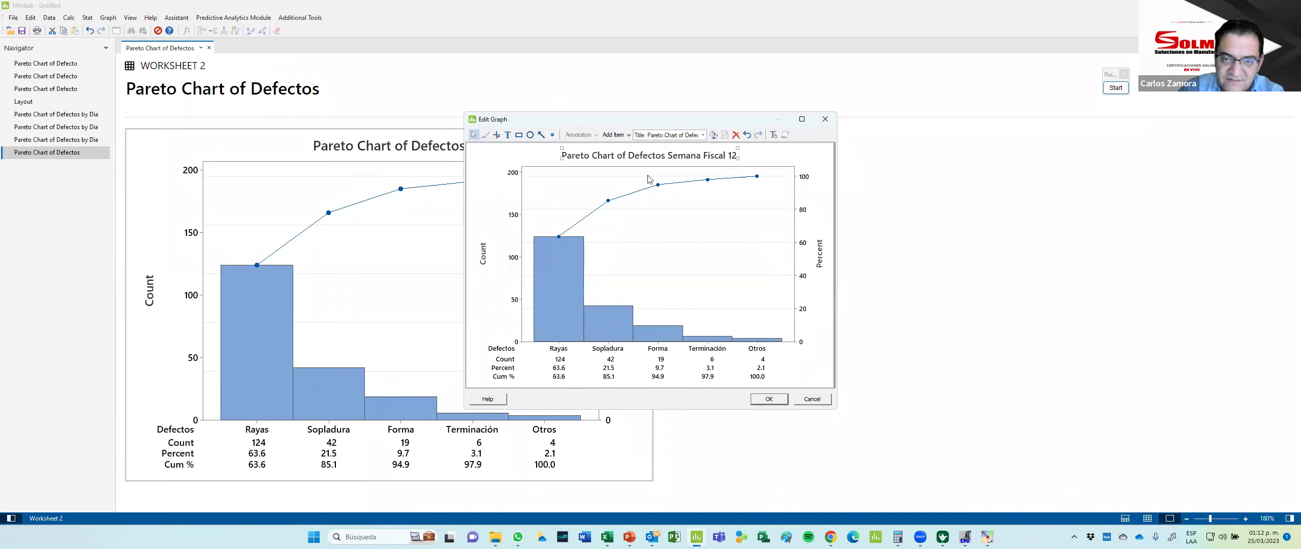
Step: Extend the chart title to "Pareto Chart of Defectos Semana Fiscal 12- 2023" and apply the graph edits
double_click(675, 159)
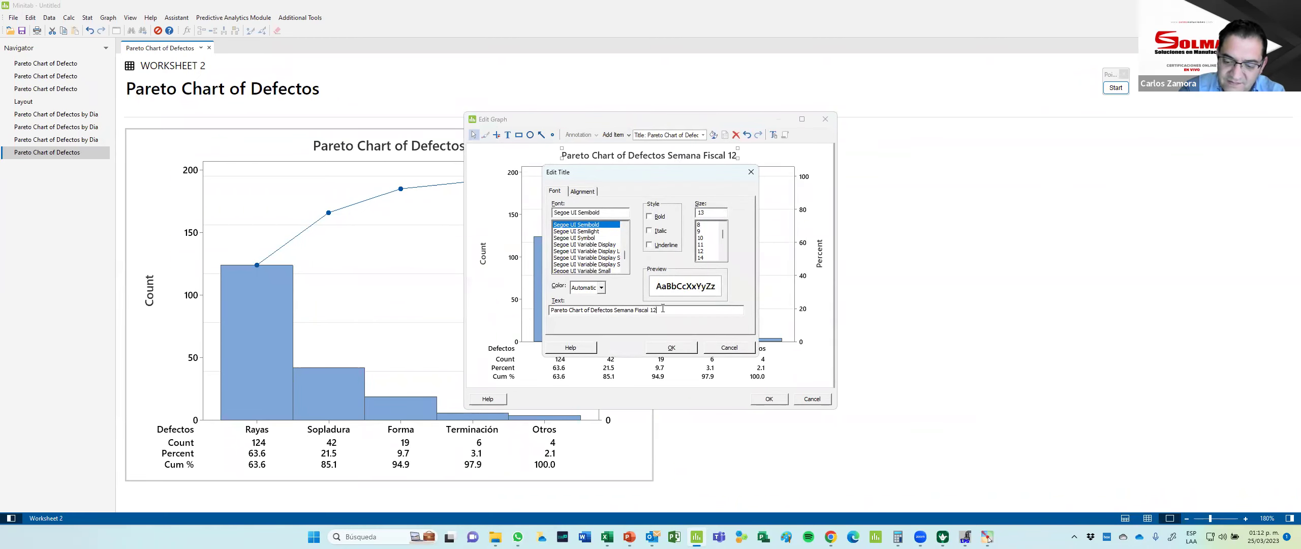
text(- 2023)
key(Return)
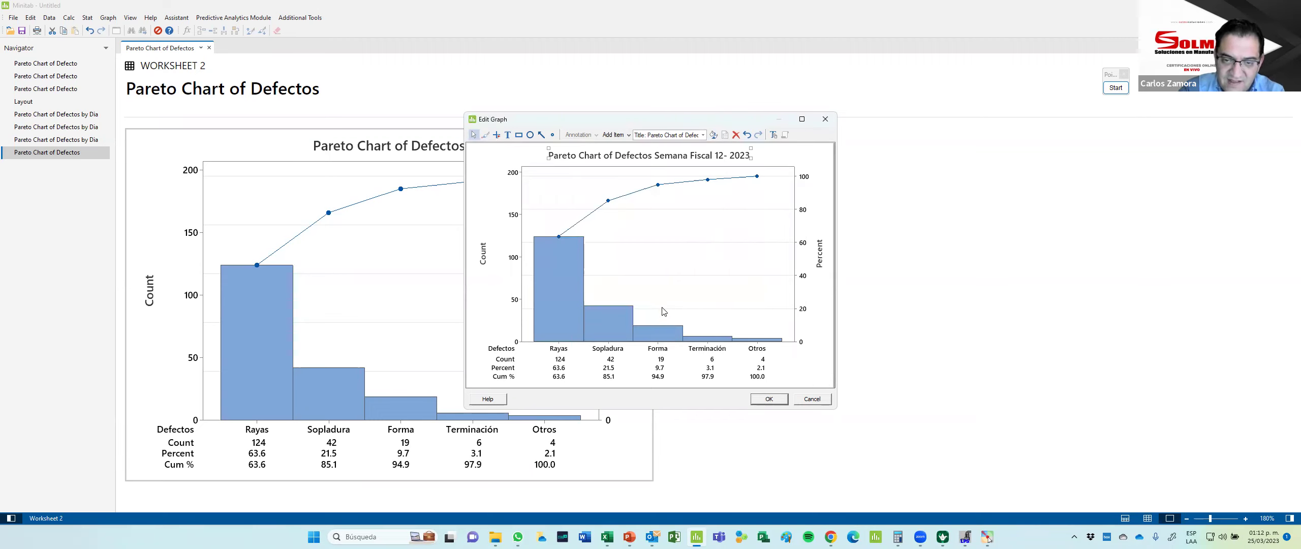
click(769, 400)
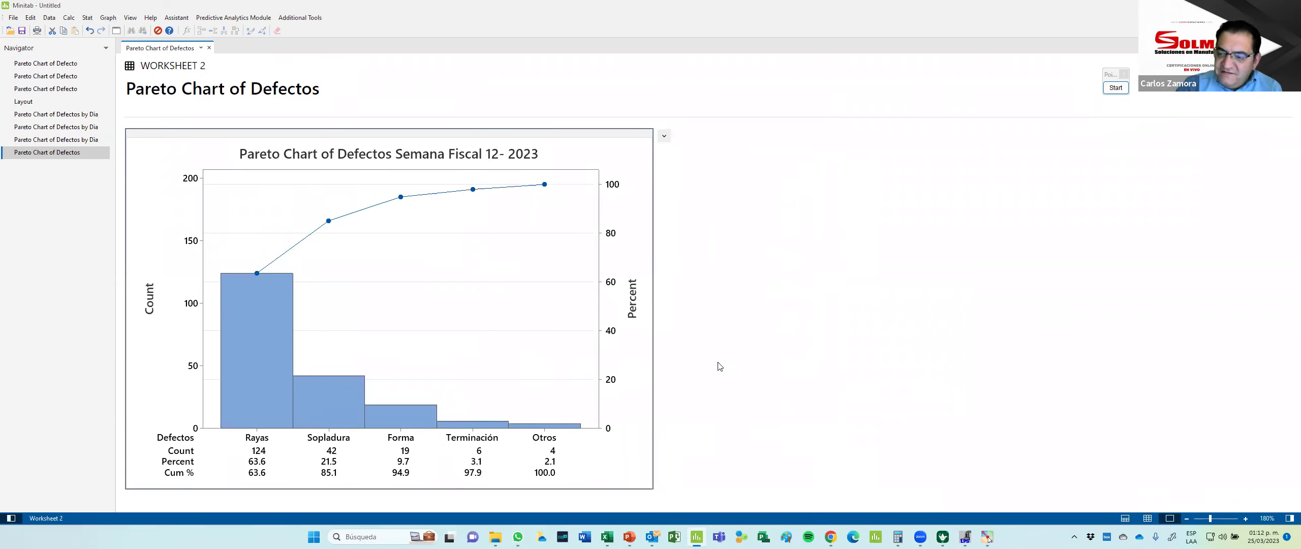
Step: Generate a Pareto chart of Defectos by Operario, all on one graph with the same ordering of bars, and display only the output
click(1147, 518)
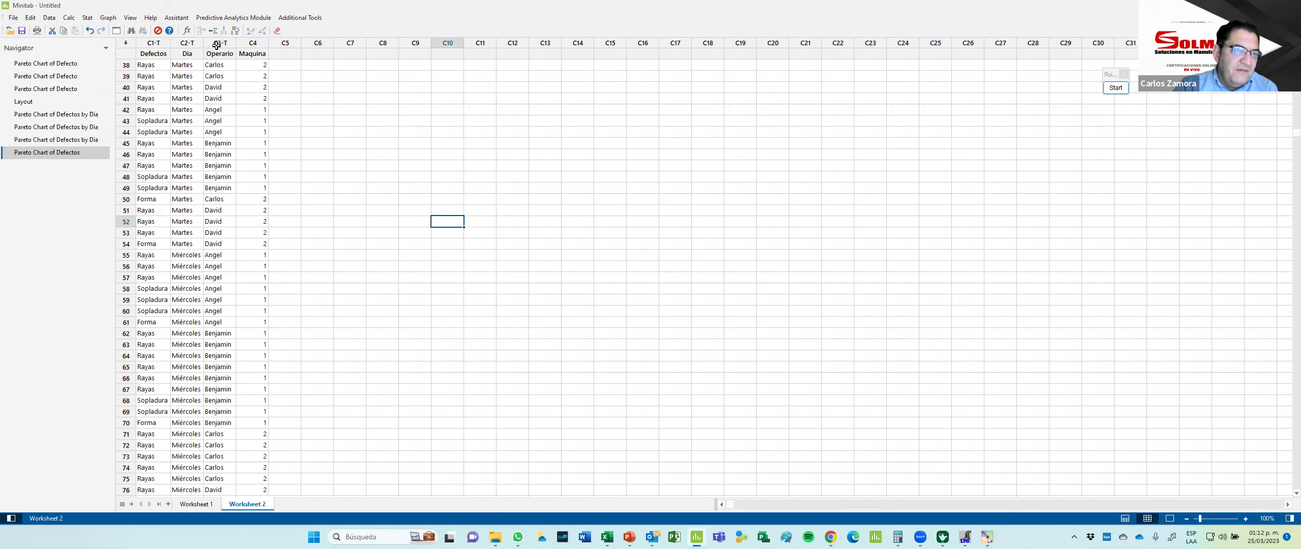
click(220, 52)
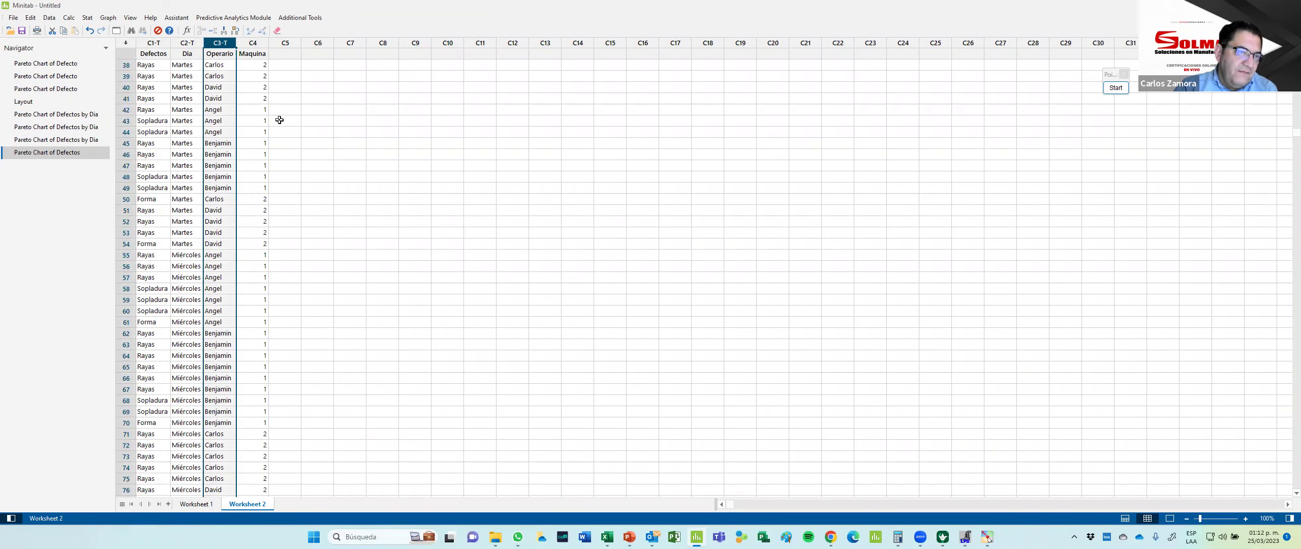
click(247, 67)
click(370, 155)
key(ctrl+e)
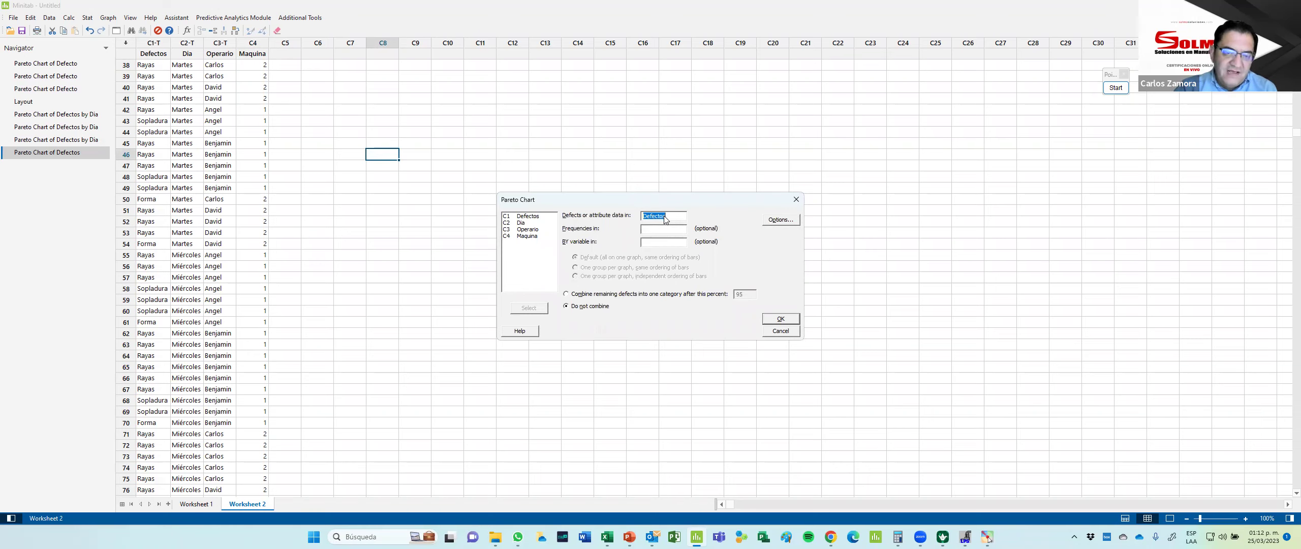
click(655, 242)
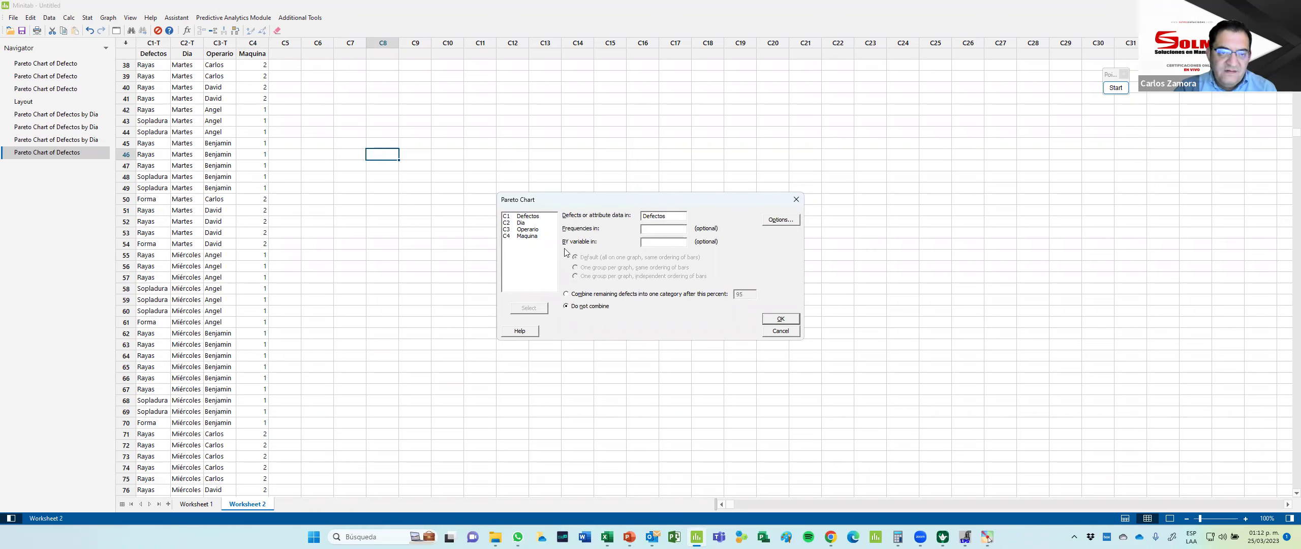
double_click(528, 233)
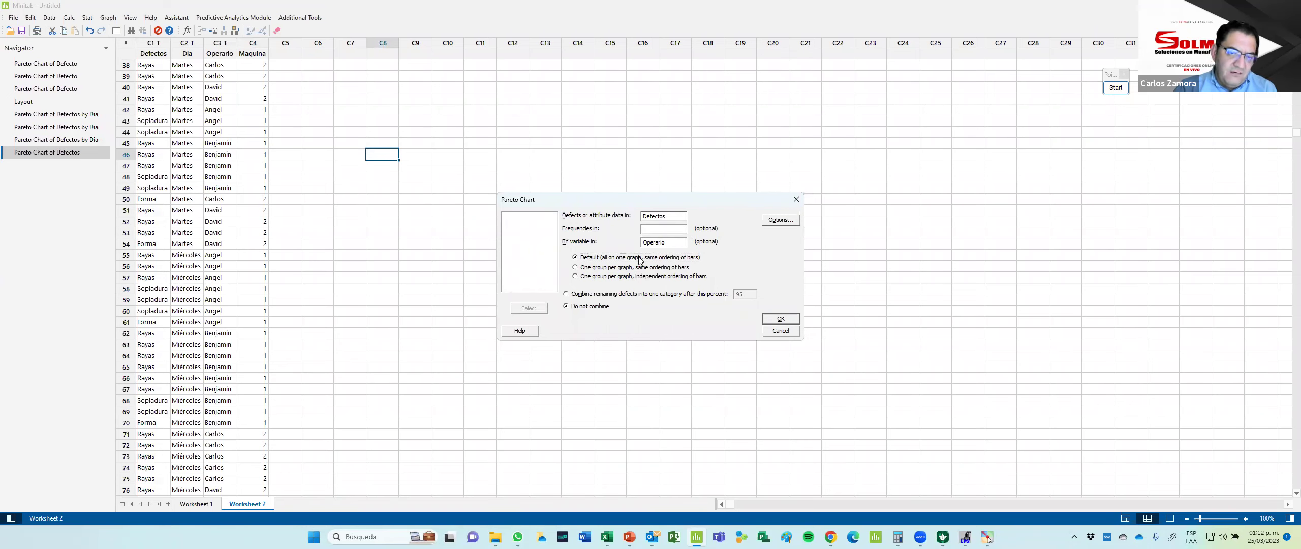
click(783, 318)
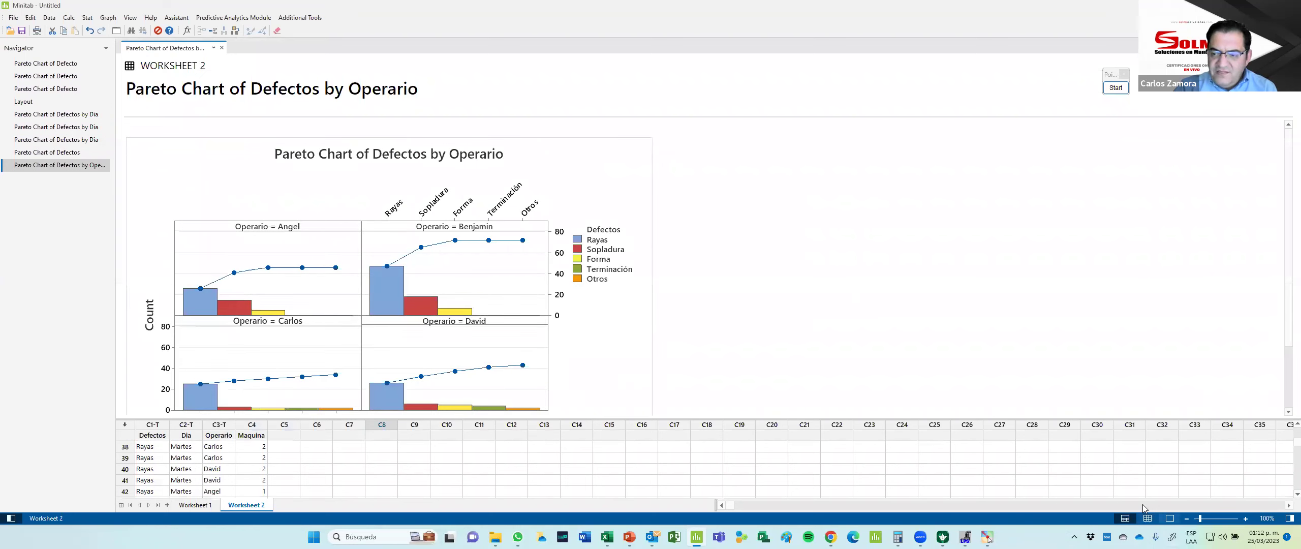
click(1169, 518)
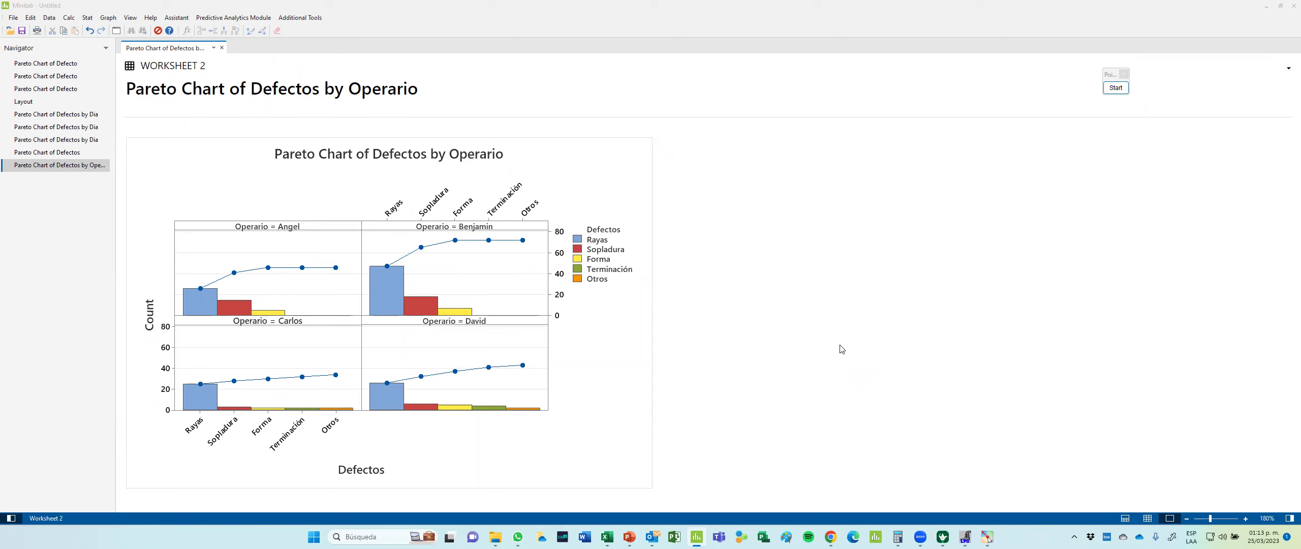
Step: Generate the Pareto charts of Defectos by Operario with one group per graph and same ordering of bars, and compare the operators' charts
key(ctrl+e)
click(580, 268)
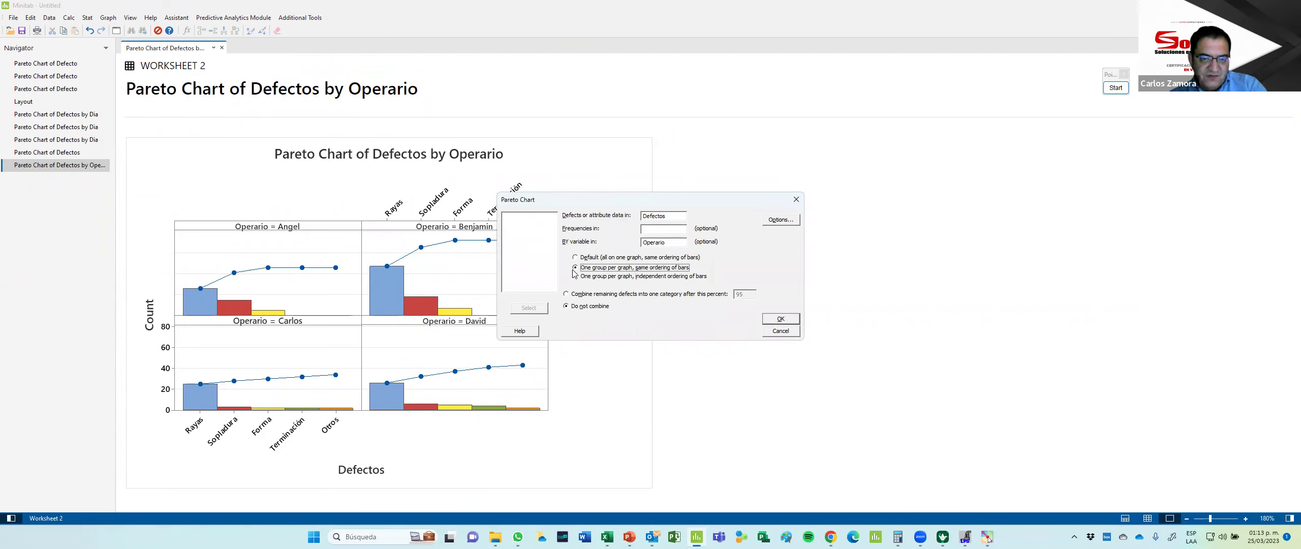
click(779, 319)
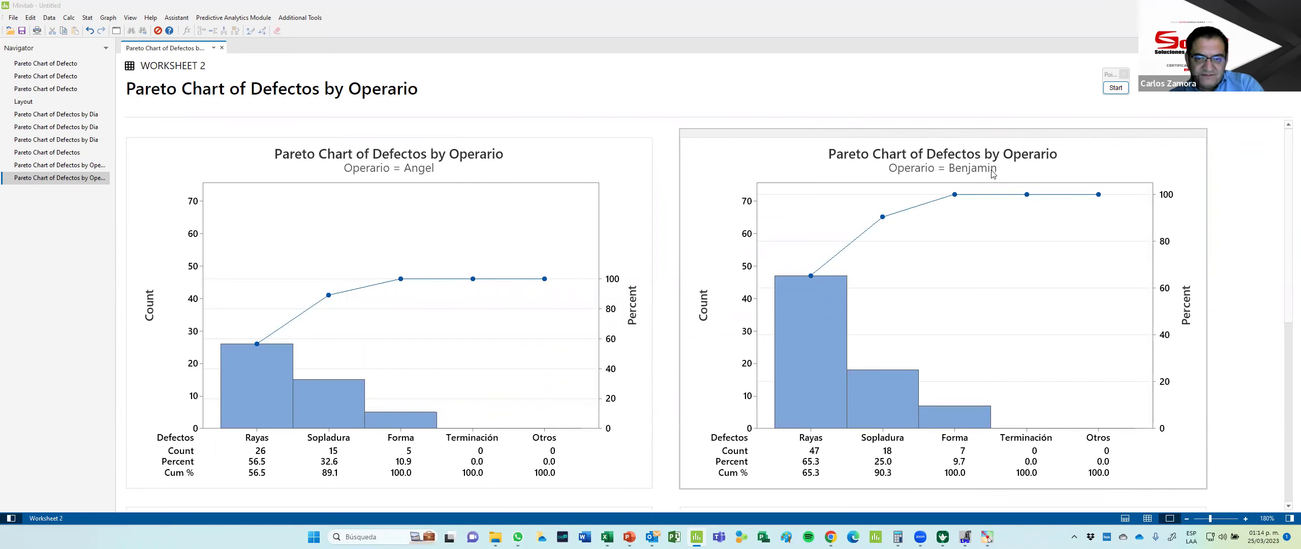
scroll(992, 174, down, 6)
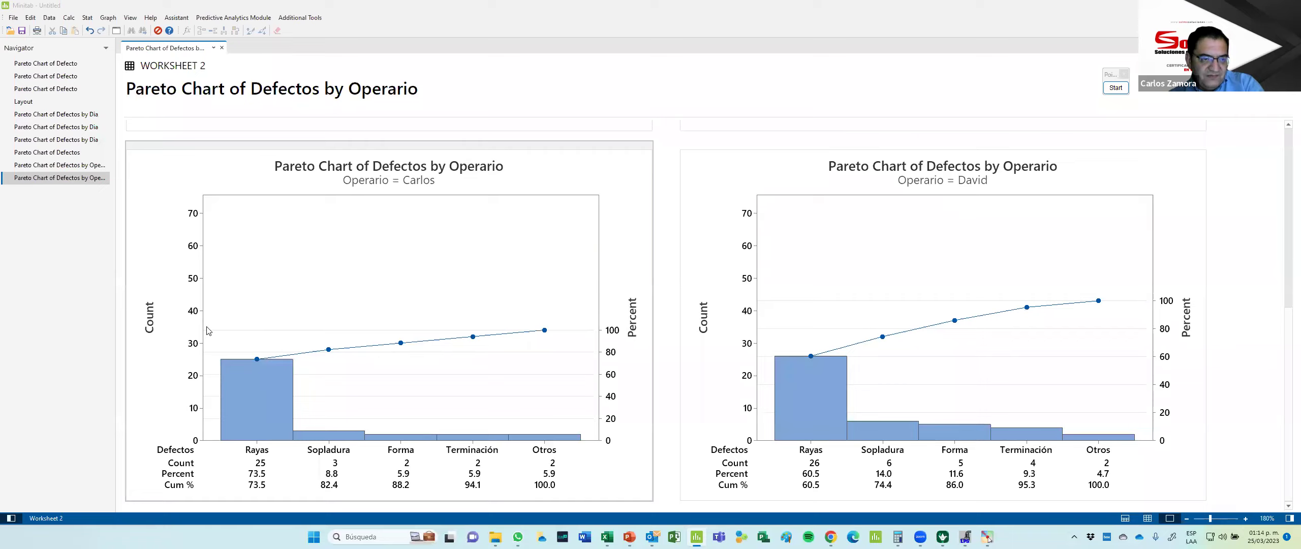
scroll(201, 441, up, 6)
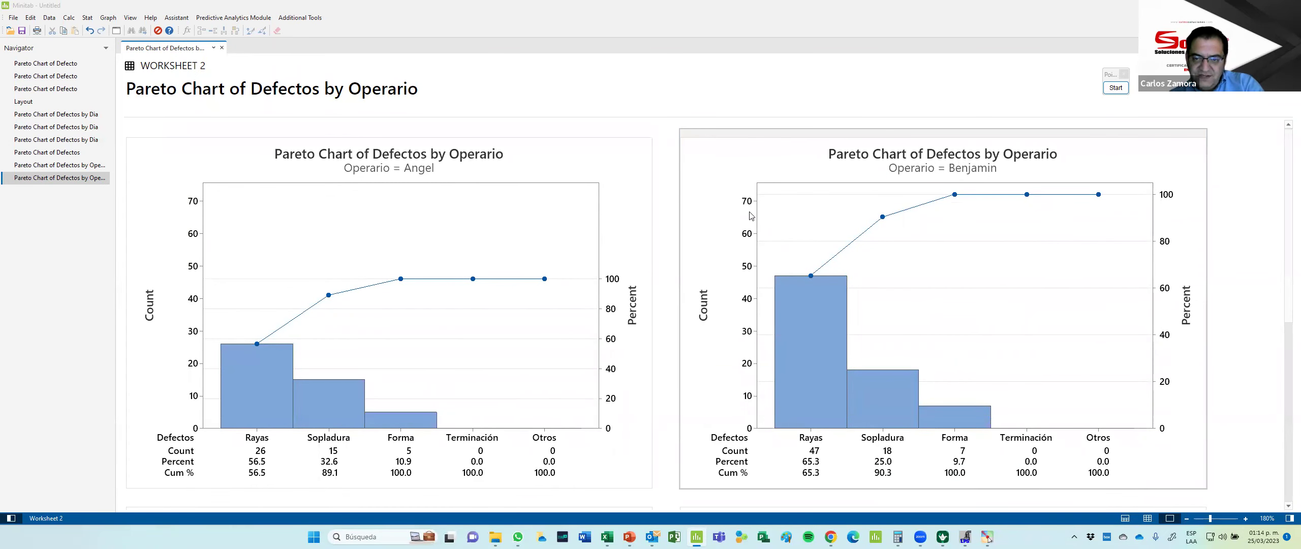
scroll(375, 452, down, 6)
scroll(375, 452, down, 1)
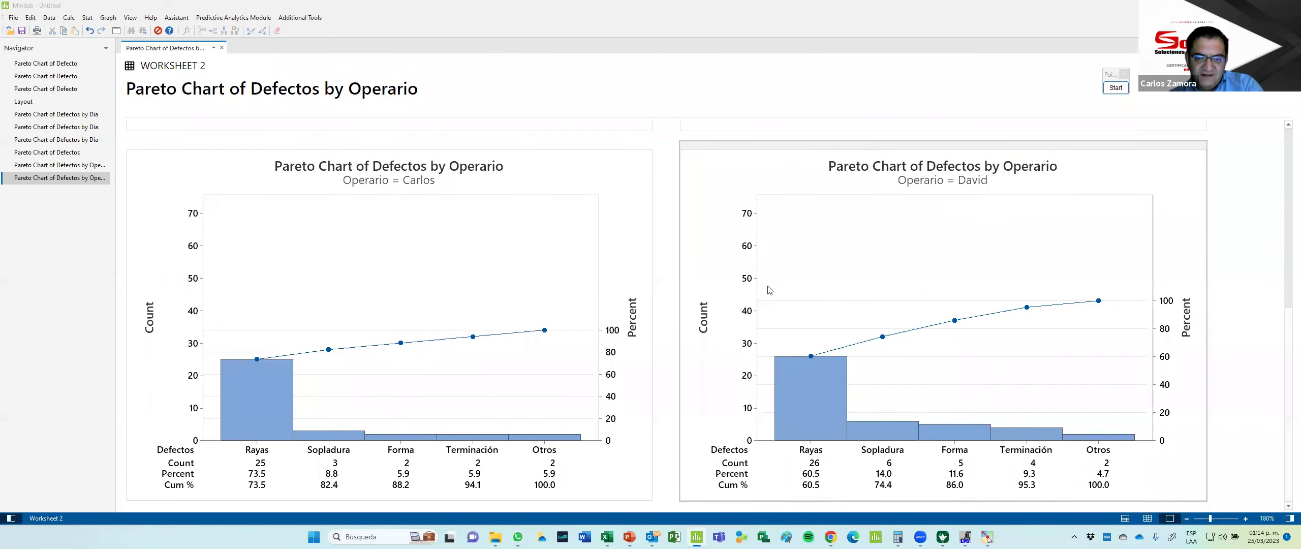
scroll(765, 280, up, 9)
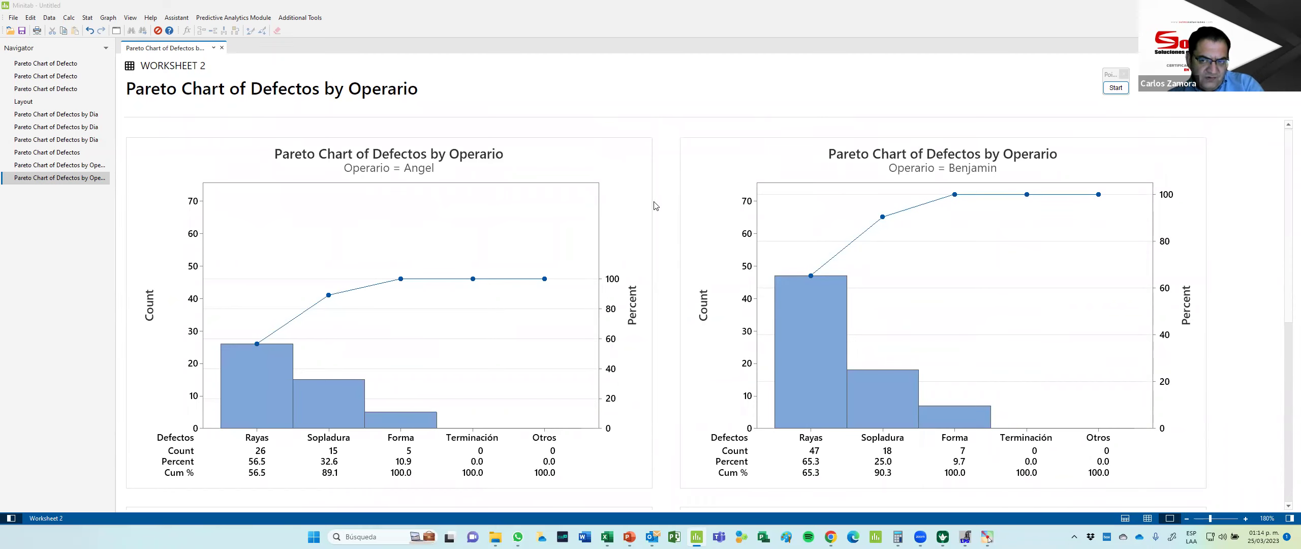
double_click(24, 164)
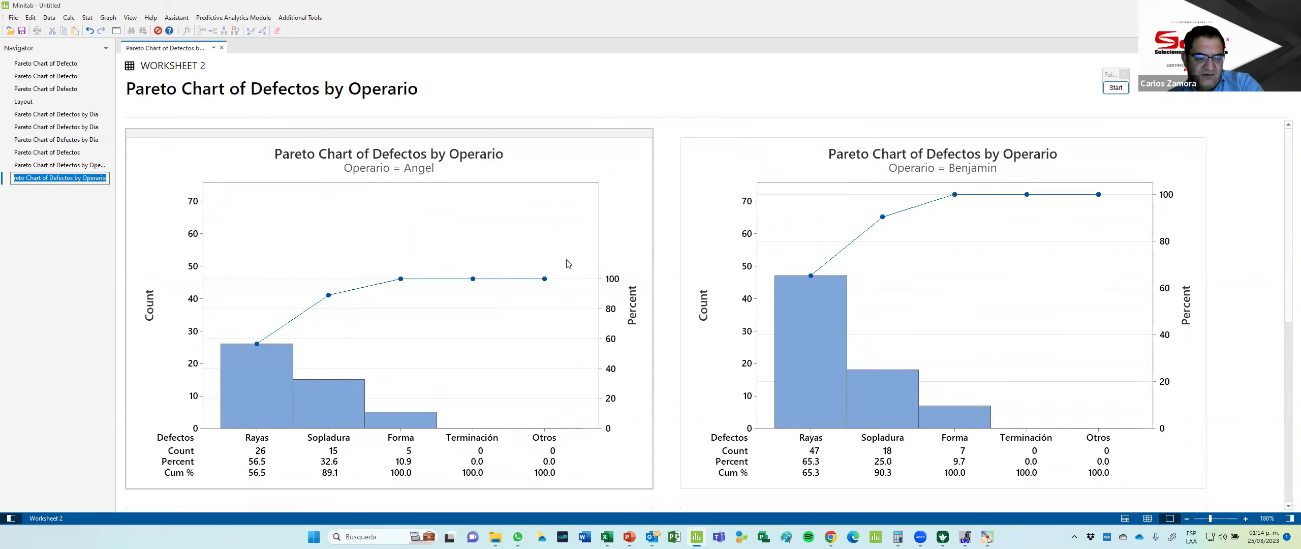
Step: Generate a Pareto chart of Defectos with Maquina as the BY variable, all on one graph with the same ordering of bars
key(ctrl+e)
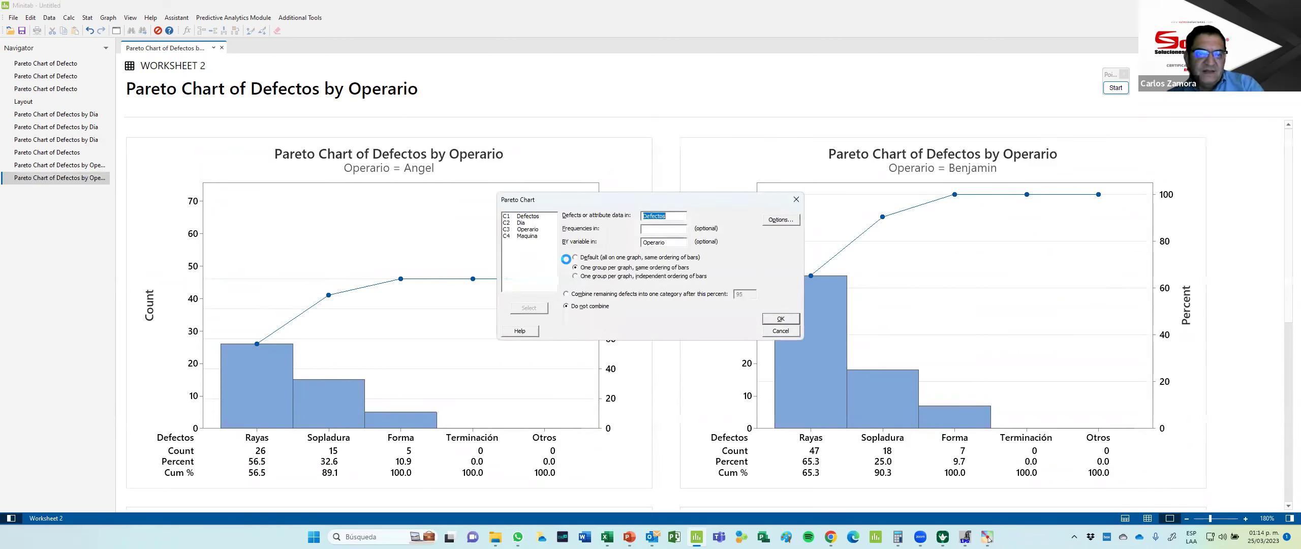
key(Tab)
key(Tab)
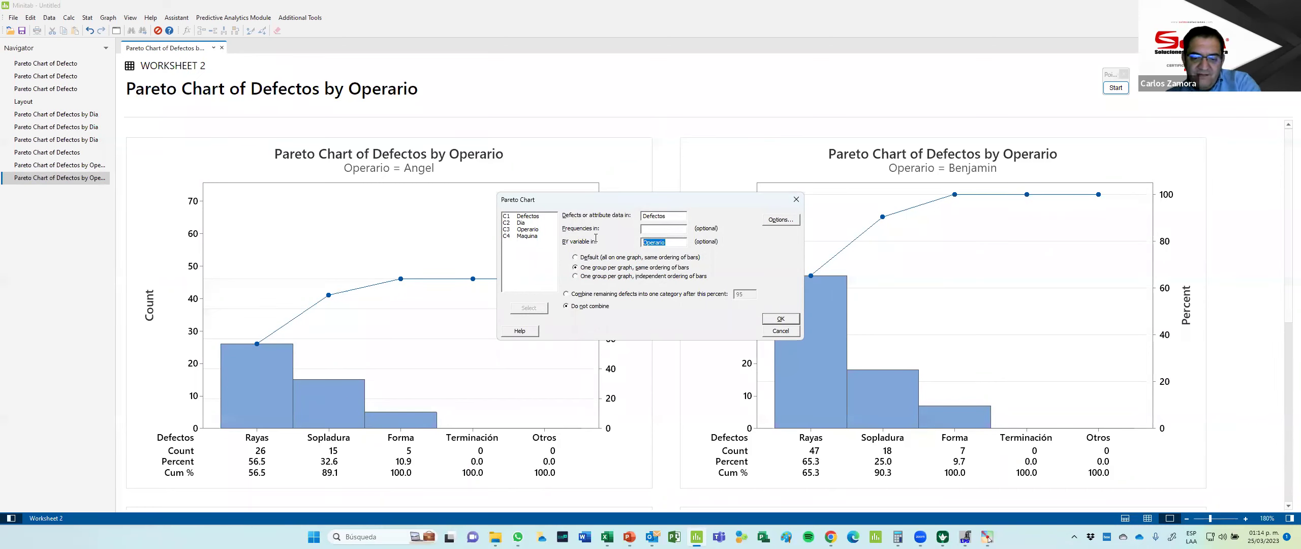
key(Delete)
click(527, 236)
double_click(526, 236)
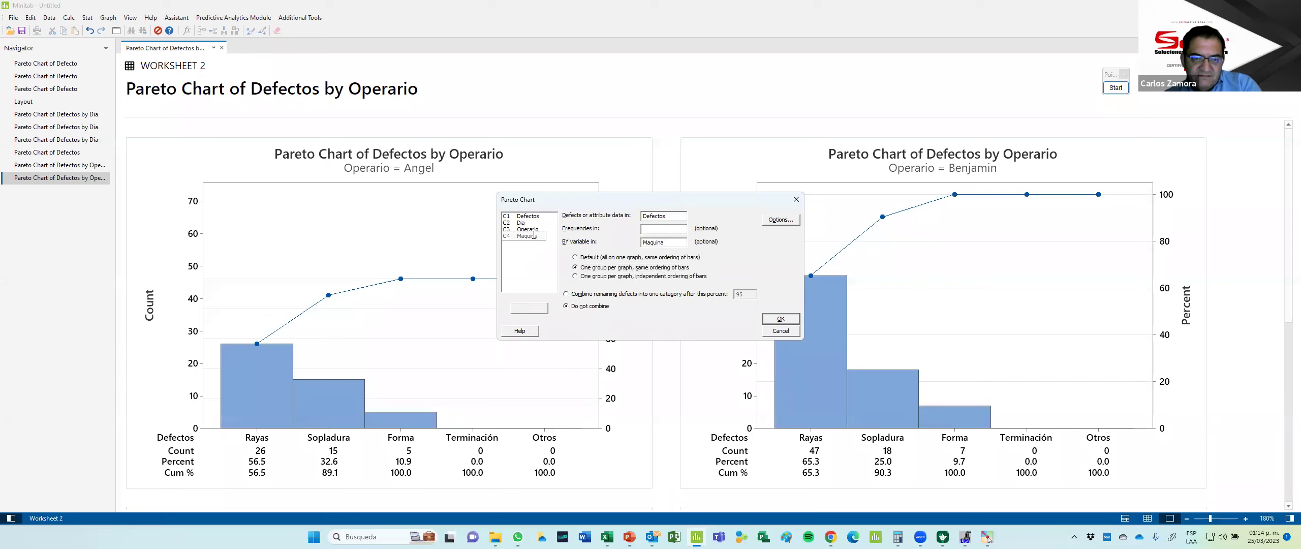
click(644, 256)
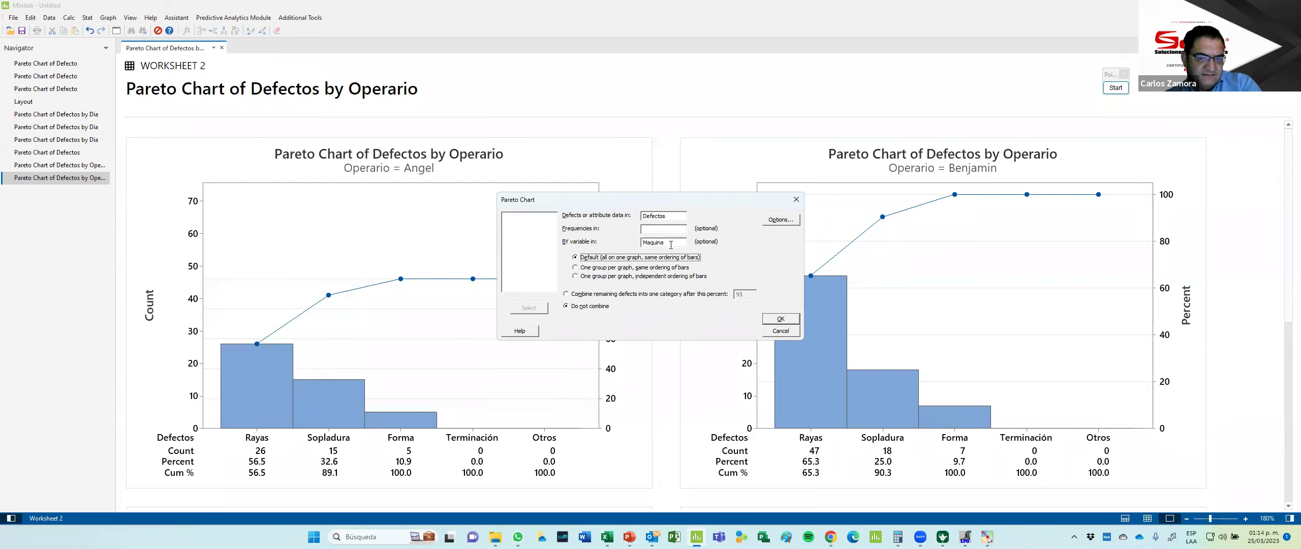
click(784, 323)
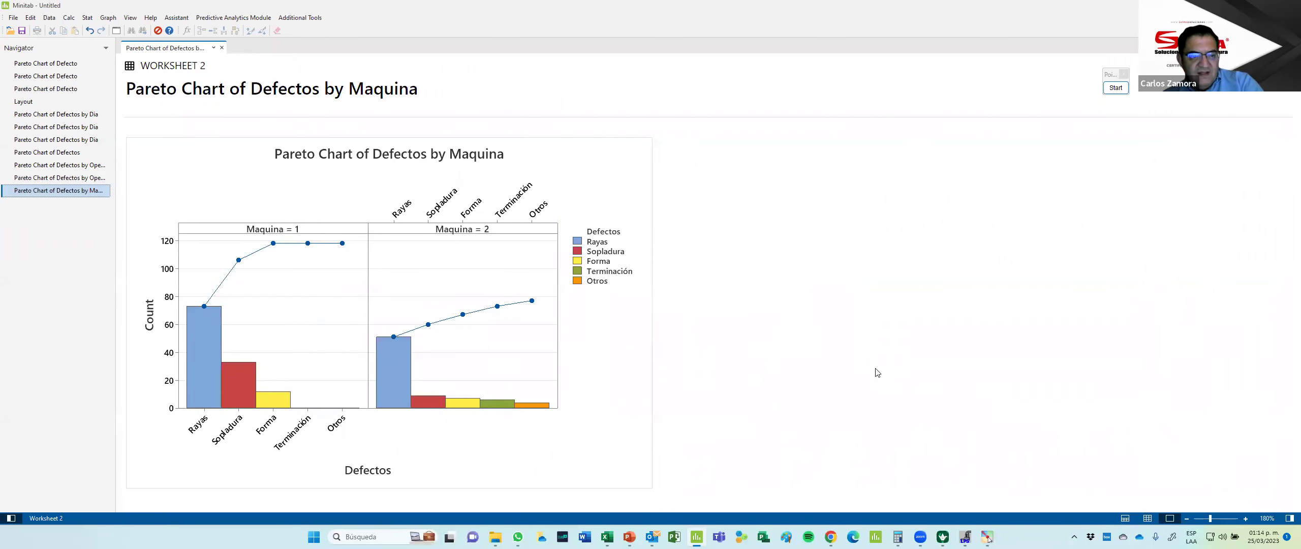
Step: Generate the Pareto charts of Defectos by Maquina with one group per graph and same ordering of bars
click(905, 364)
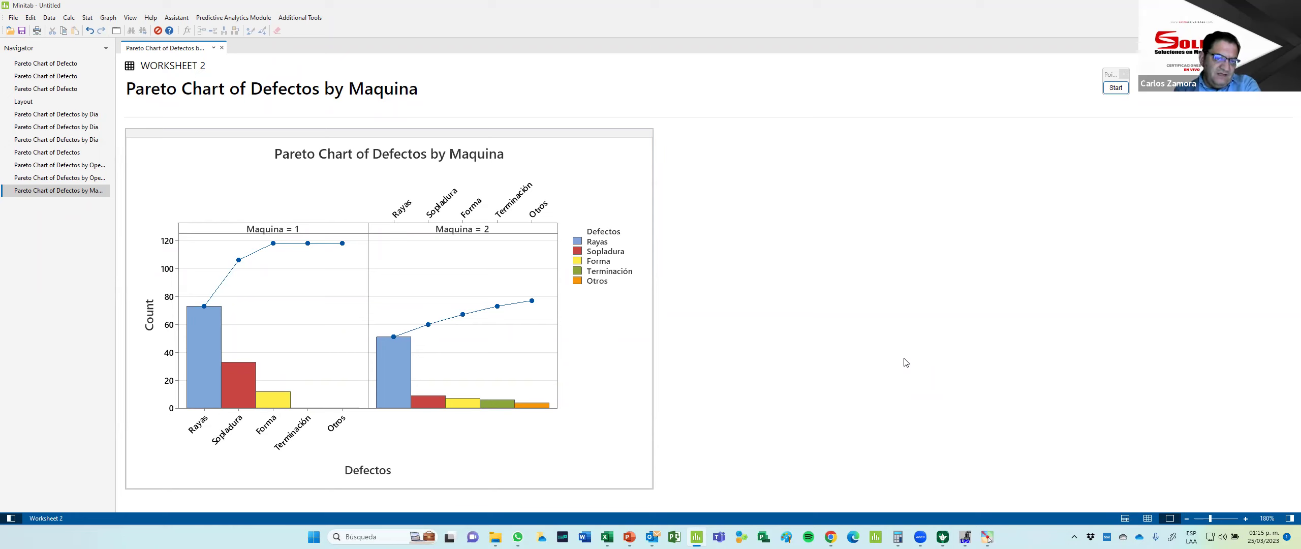
key(ctrl+e)
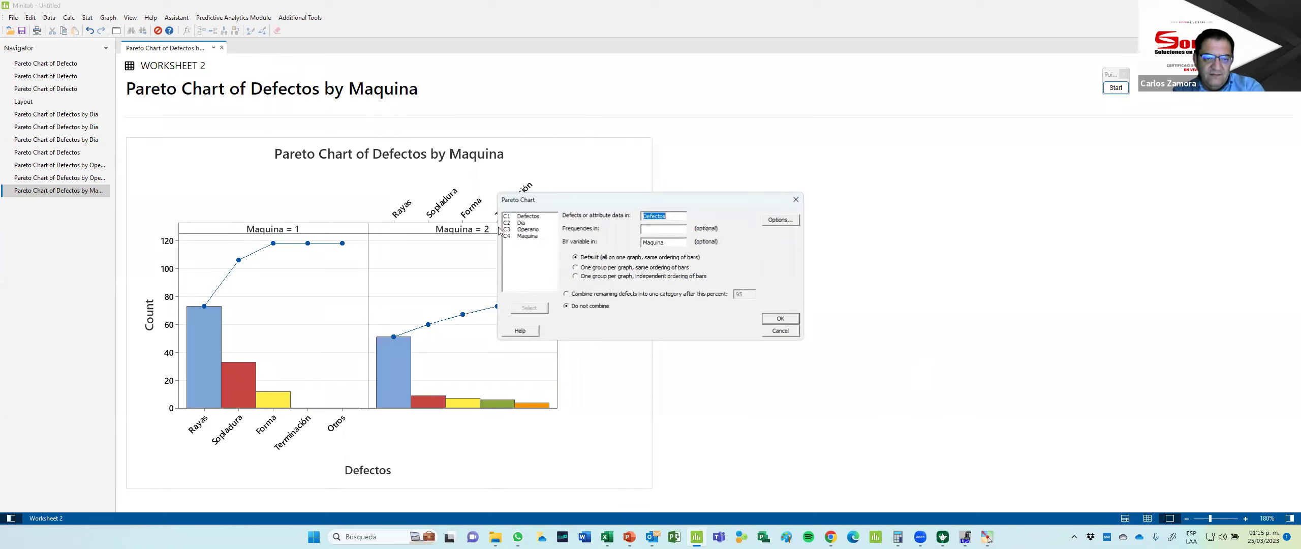
click(612, 268)
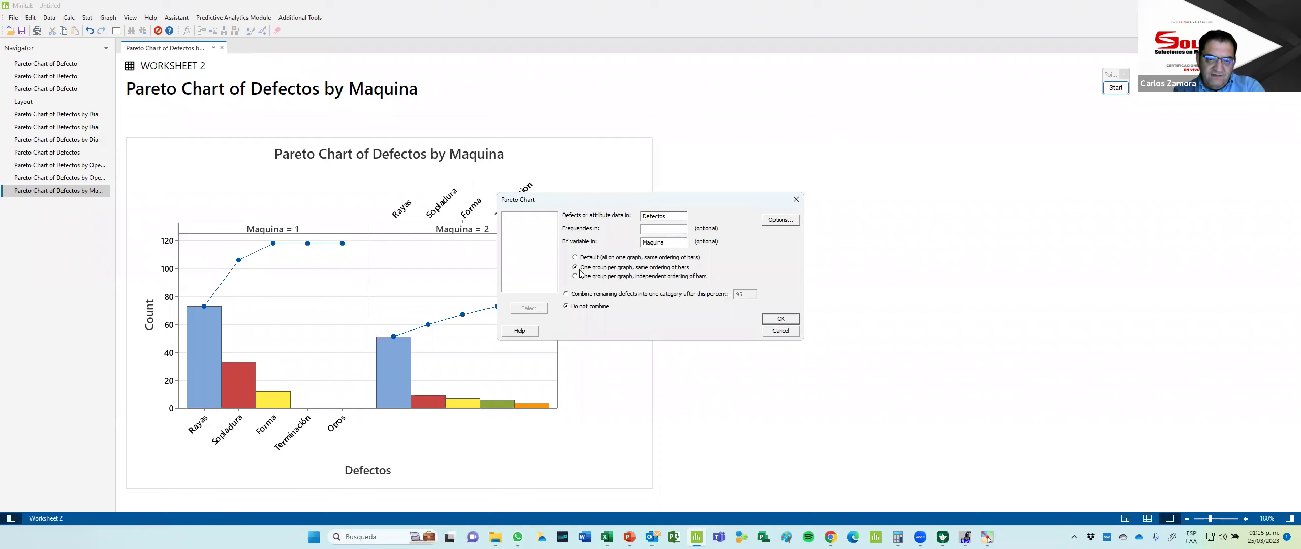
click(780, 319)
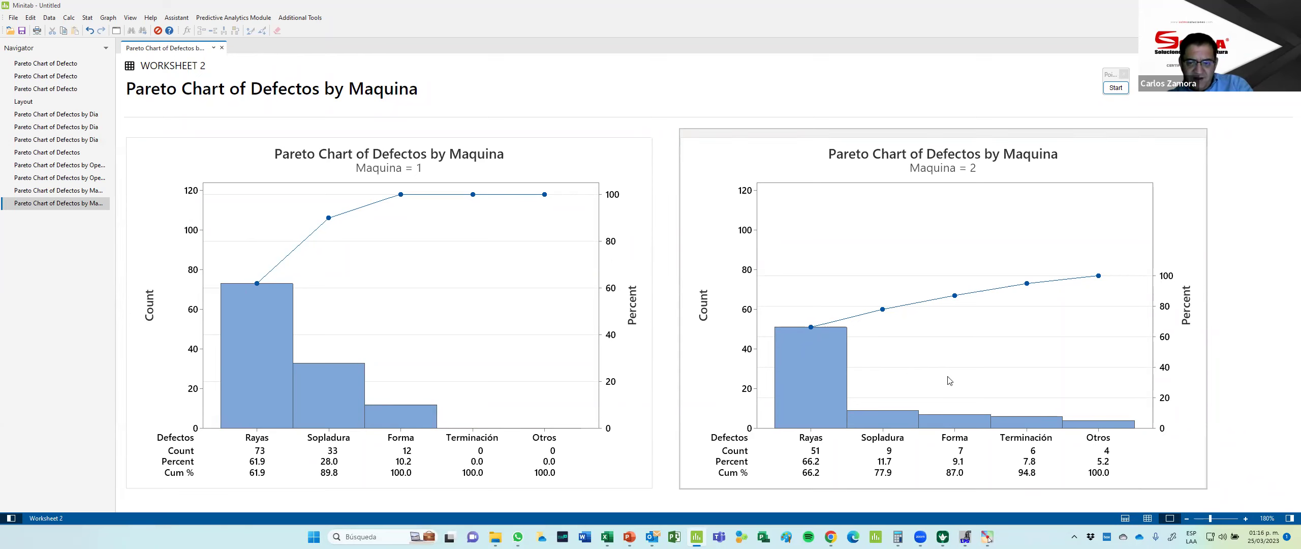
Step: Review the combined Pareto chart of Defectos by Maquina and the separate per-operator Pareto charts
click(81, 190)
click(81, 190)
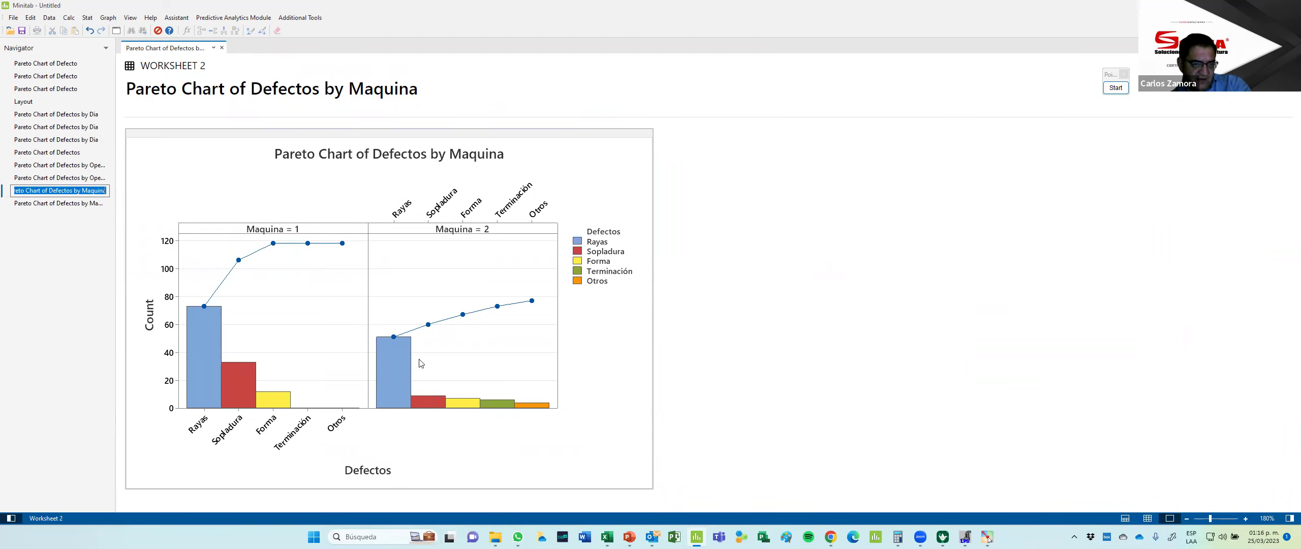
click(838, 357)
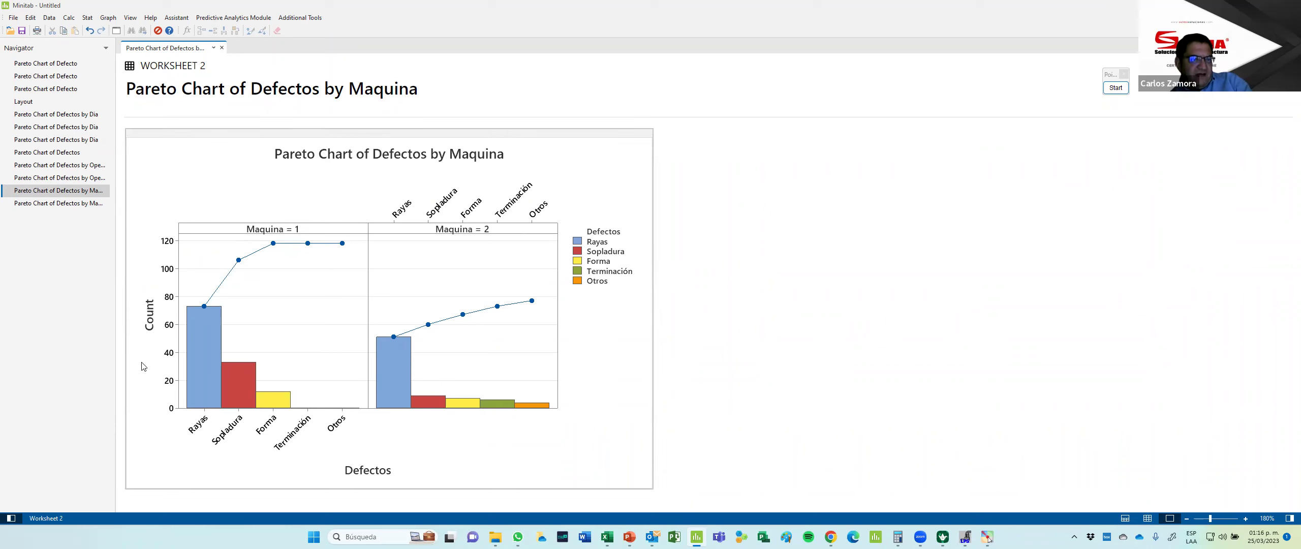
double_click(56, 177)
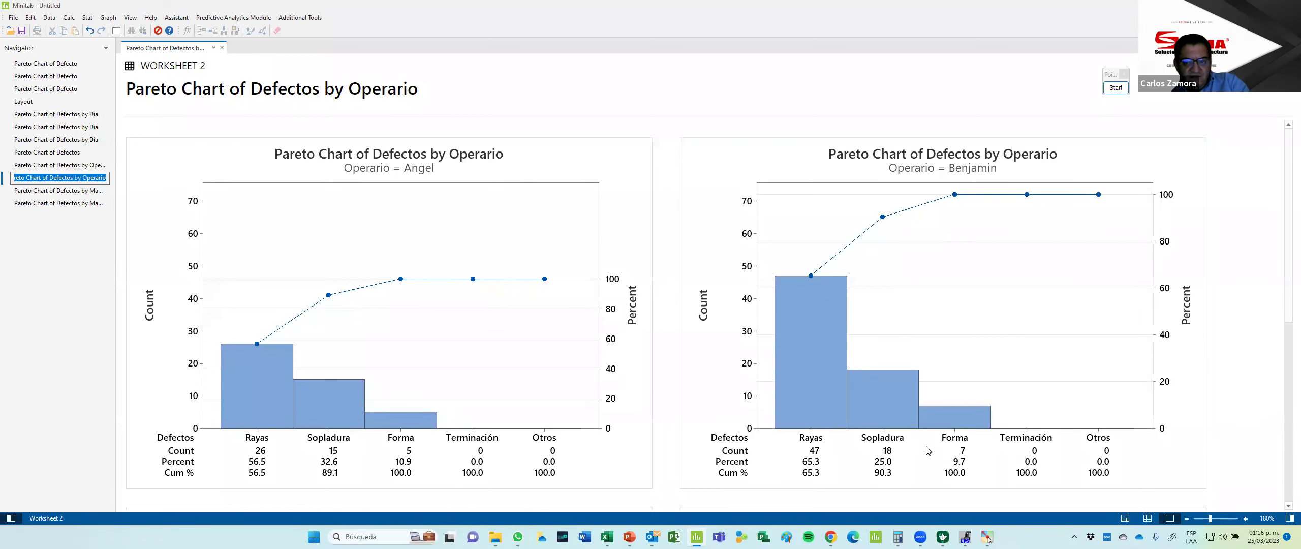
Step: Show only the worksheet data and examine the Dia, Operario and Maquina columns of Worksheet 2
click(1149, 518)
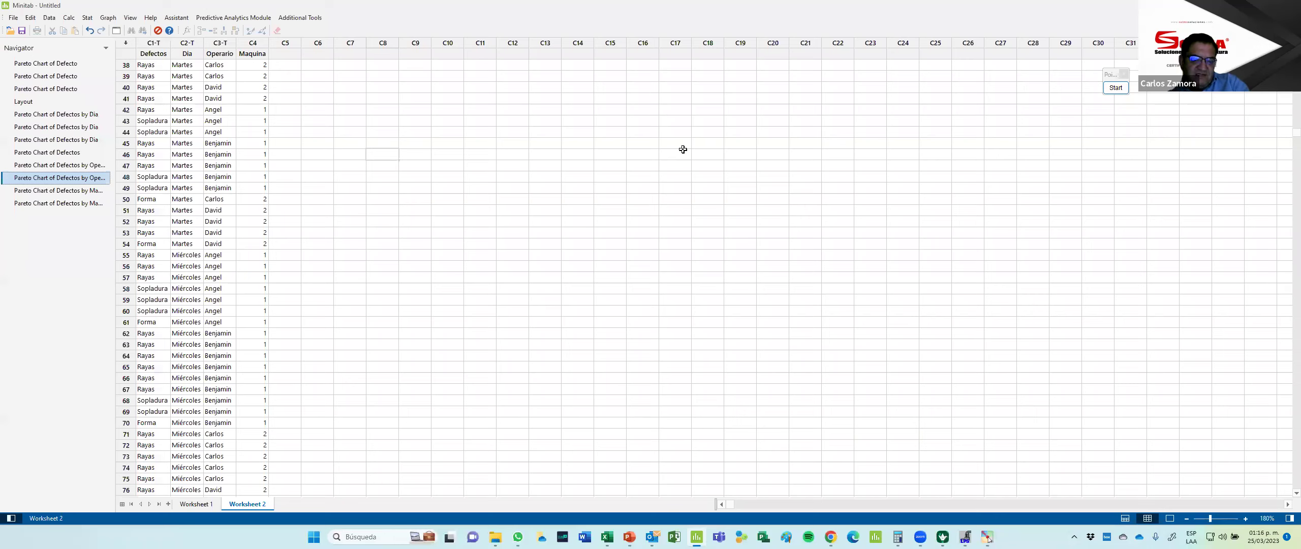
key(Up)
key(Up)
key(Up)
key(Up)
key(Up)
key(Up)
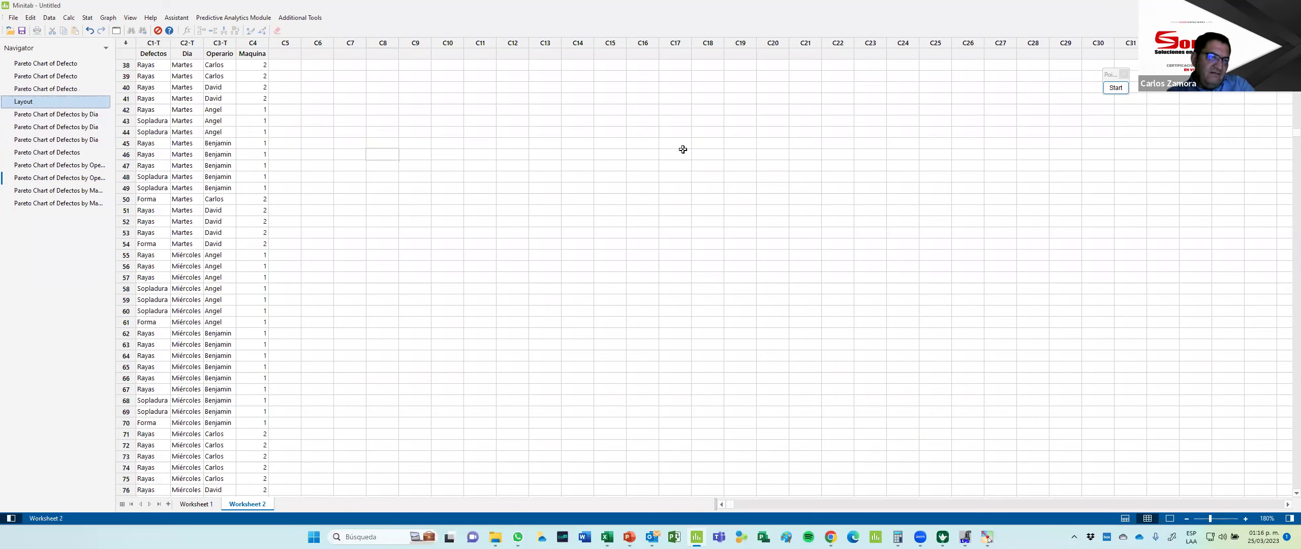
click(180, 66)
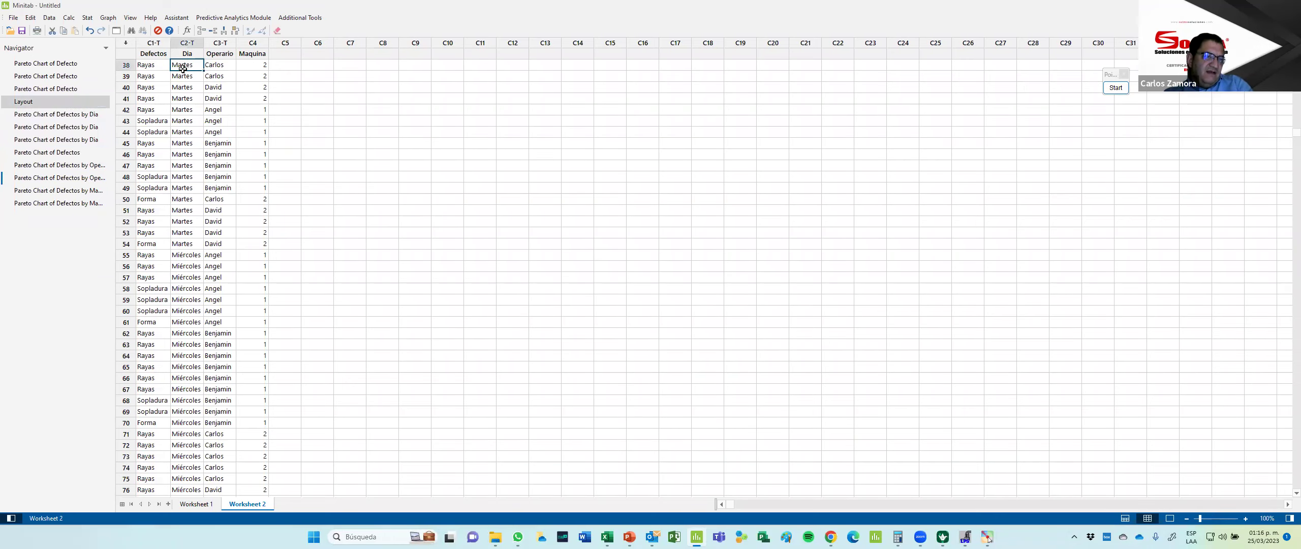
click(222, 65)
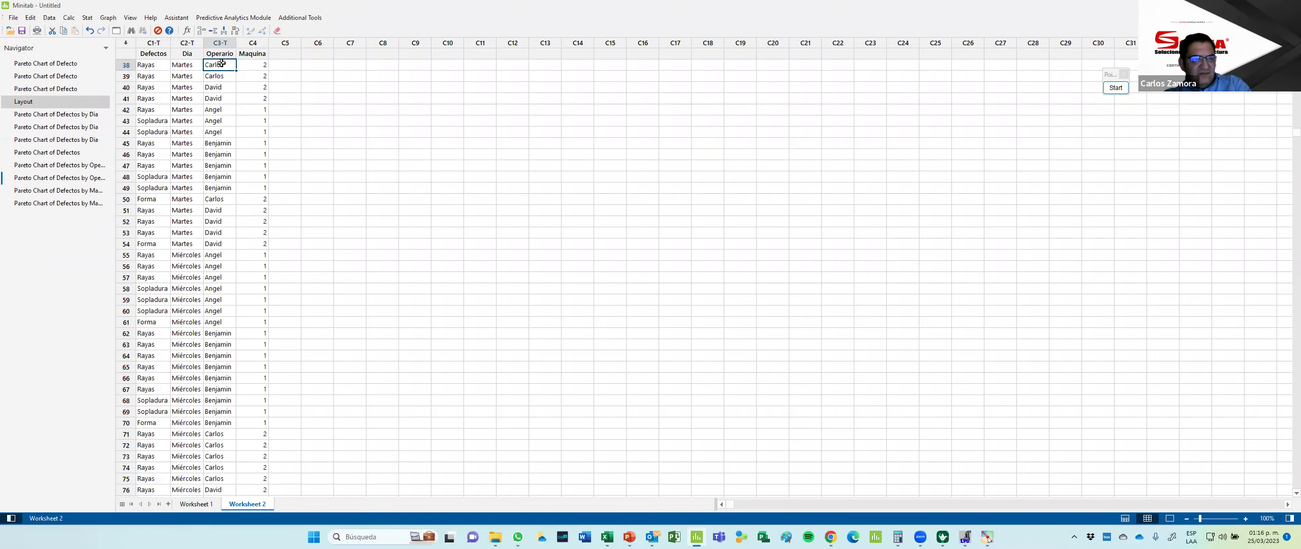
click(256, 67)
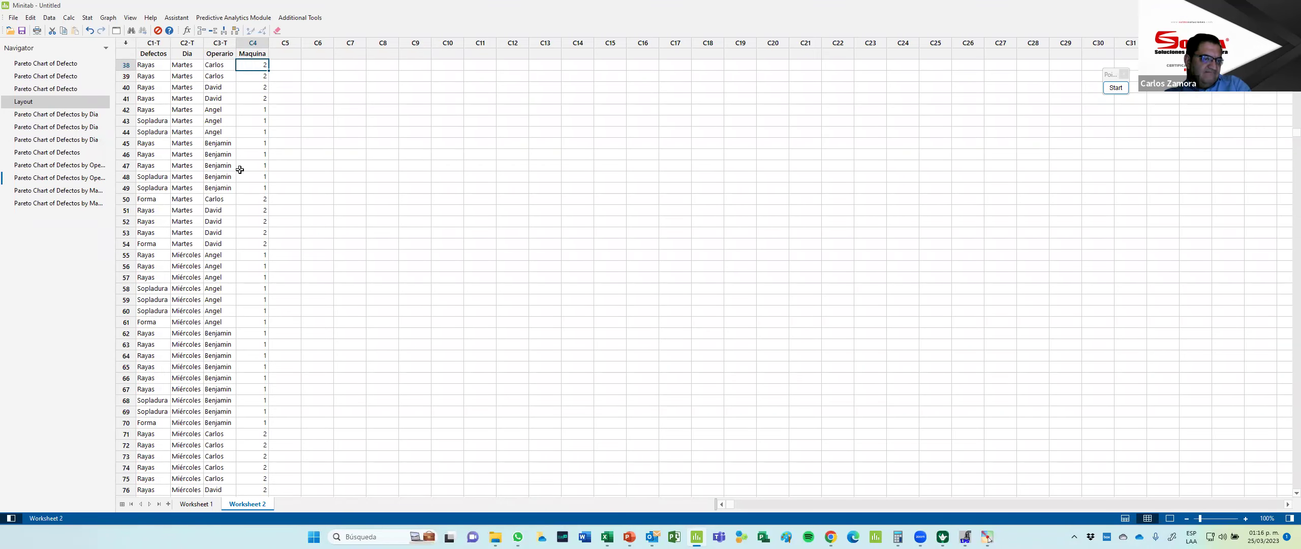
click(215, 179)
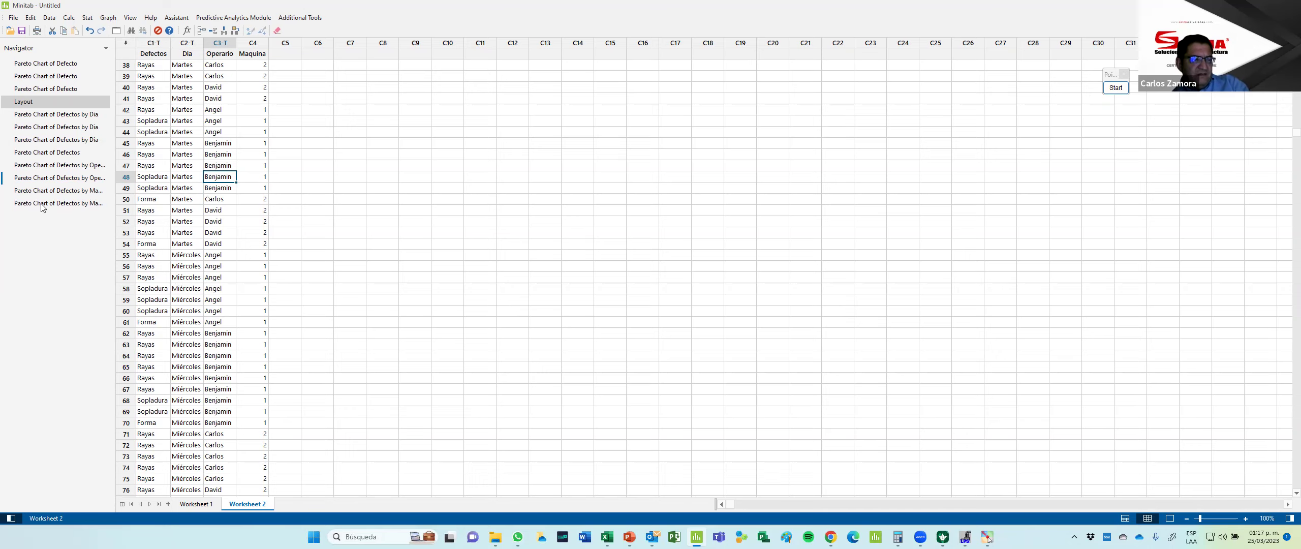
Step: Reopen the one-group-per-graph Pareto charts of Defectos by Operario and display only the output
double_click(65, 177)
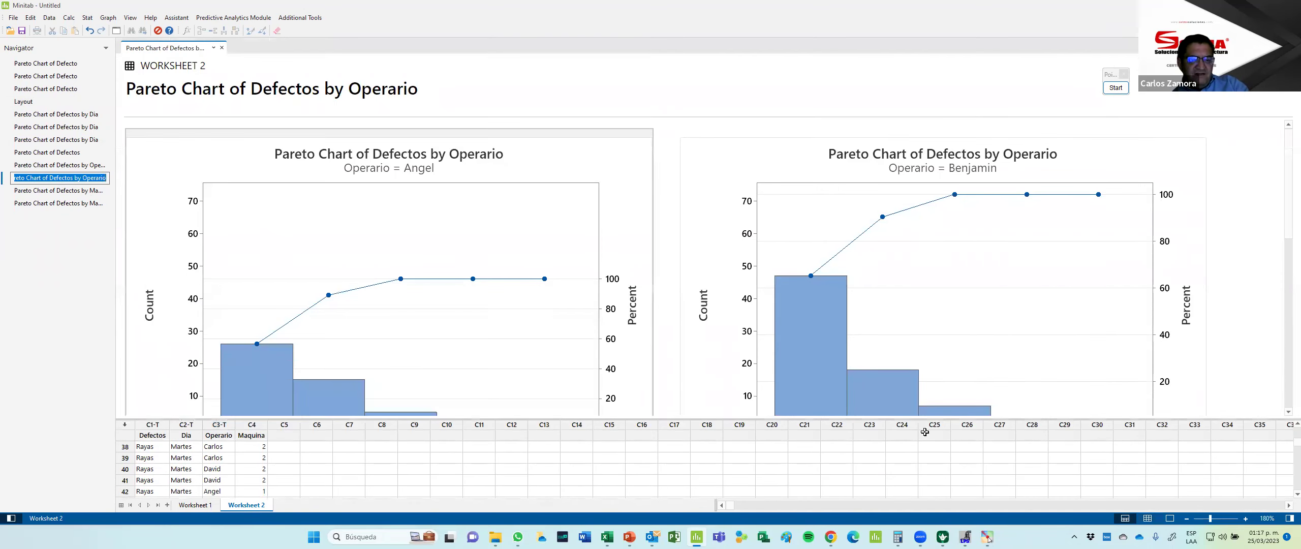
click(1169, 518)
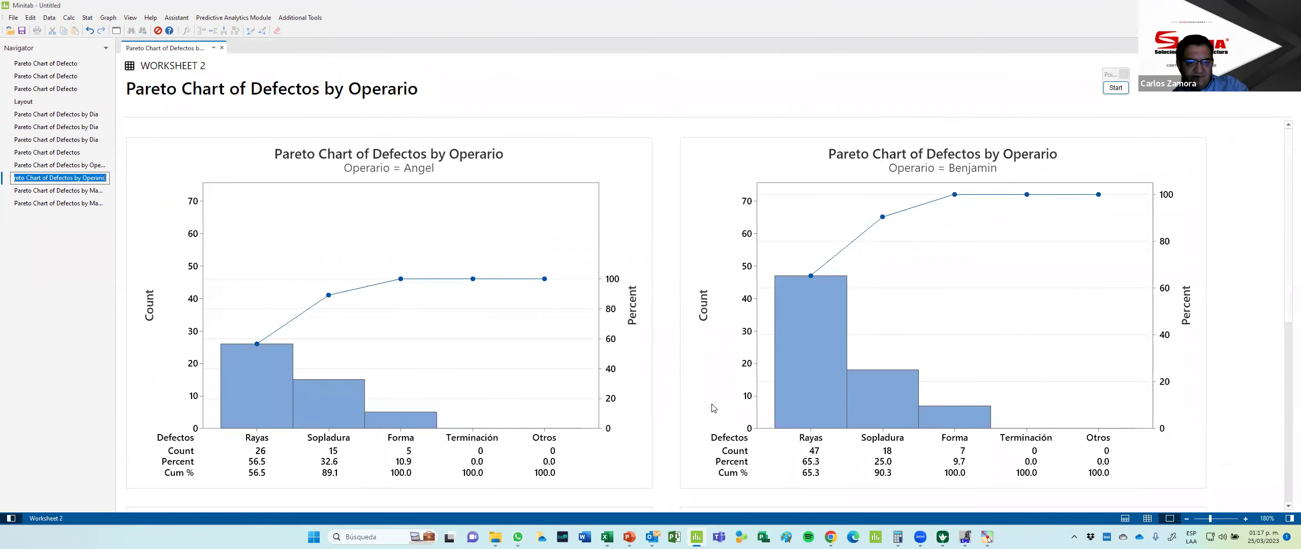
click(647, 403)
Step: Switch to the Certificación Green Belt Online presentation in PowerPoint
key(alt+Tab)
key(alt+Tab)
key(alt+Tab)
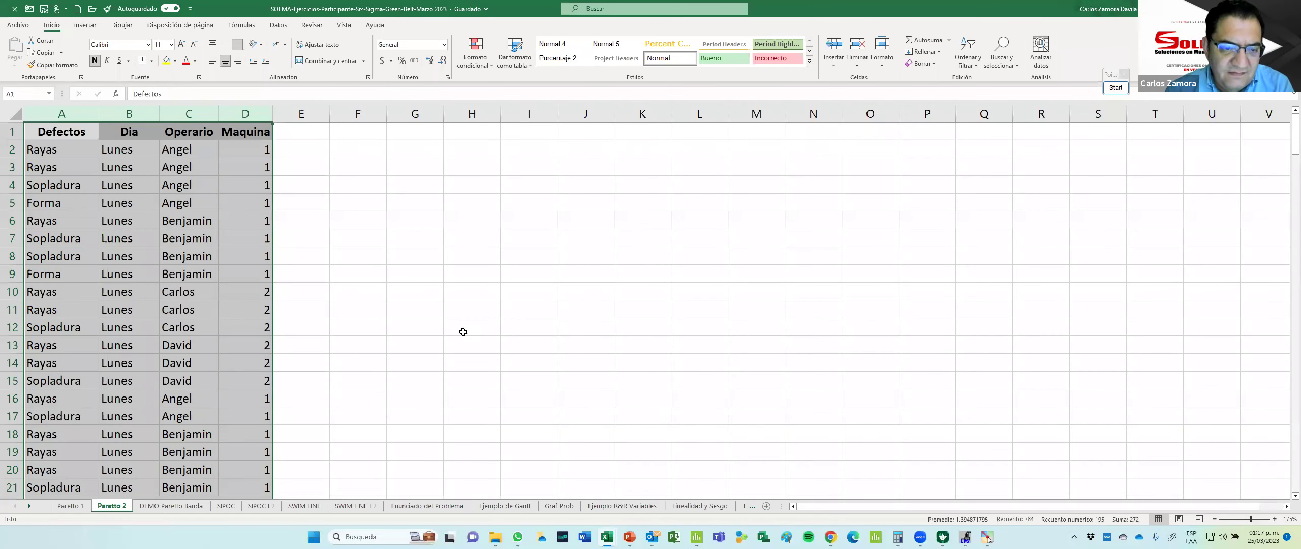
key(alt+Tab)
key(alt+Tab)
key(alt+Tab)
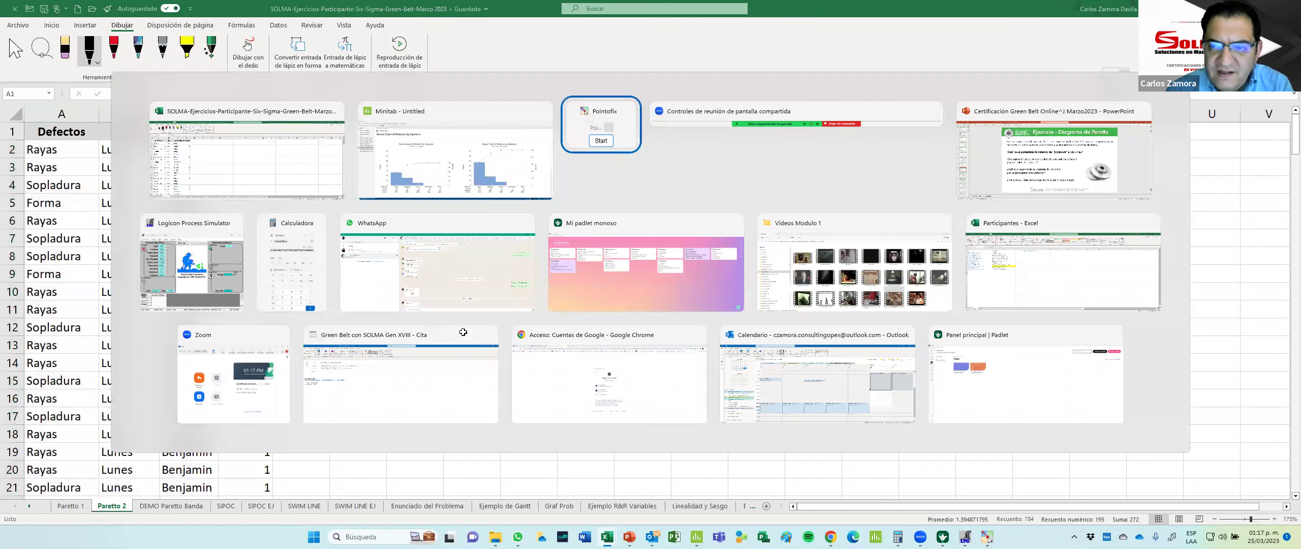
key(alt+Tab)
key(alt+Tab)
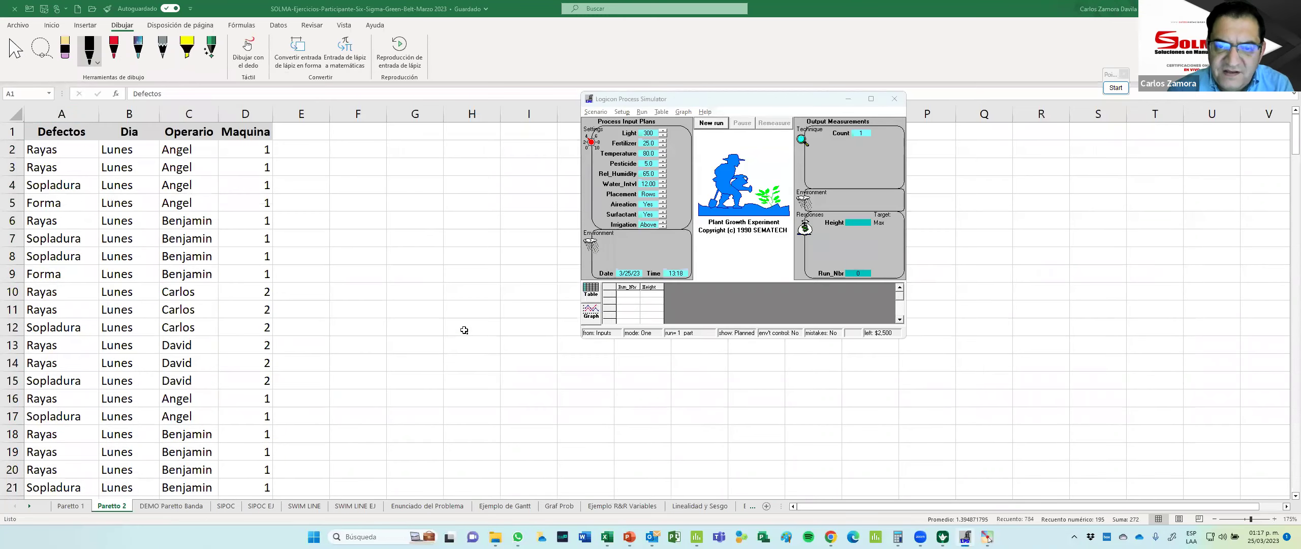
key(alt+Tab)
key(alt+Tab)
key(alt+Tab)
key(alt+Tab)
key(alt+Tab)
Step: Present the earlier "Herramientas de Six Sigma" slide full screen and circle "Diagrama Paretto" under Definir in red
key(Page_Up)
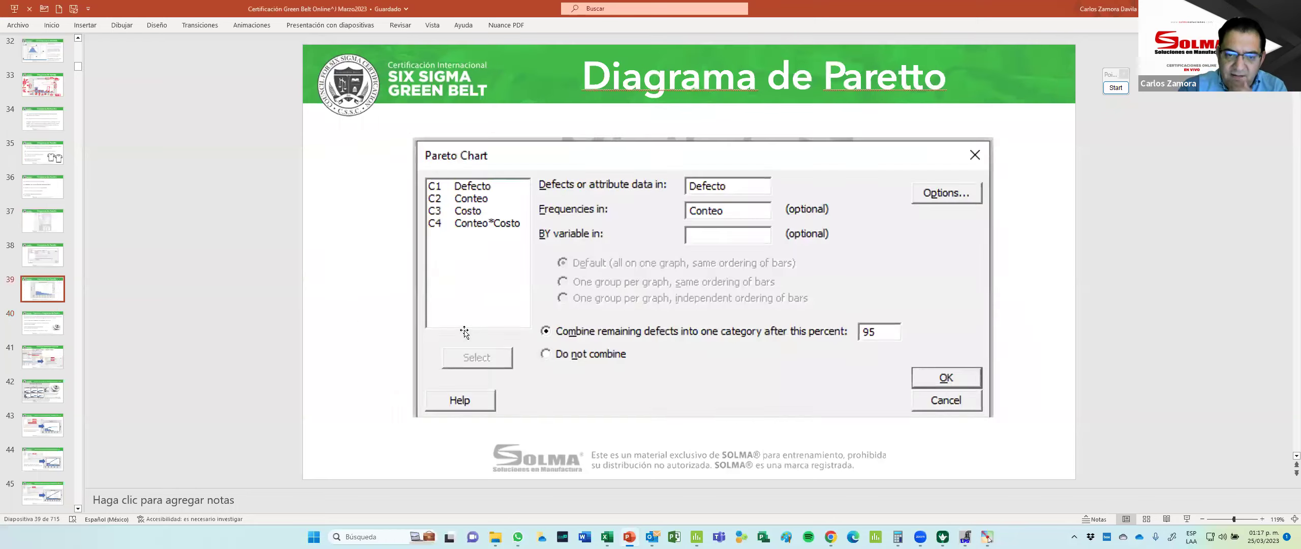
key(Page_Up)
key(Page_Up)
key(Page_Up)
key(Page_Up)
key(Page_Up)
key(Page_Up)
key(Page_Up)
key(Page_Up)
key(Page_Up)
key(Page_Up)
key(Page_Up)
key(Page_Up)
key(Page_Up)
key(Page_Up)
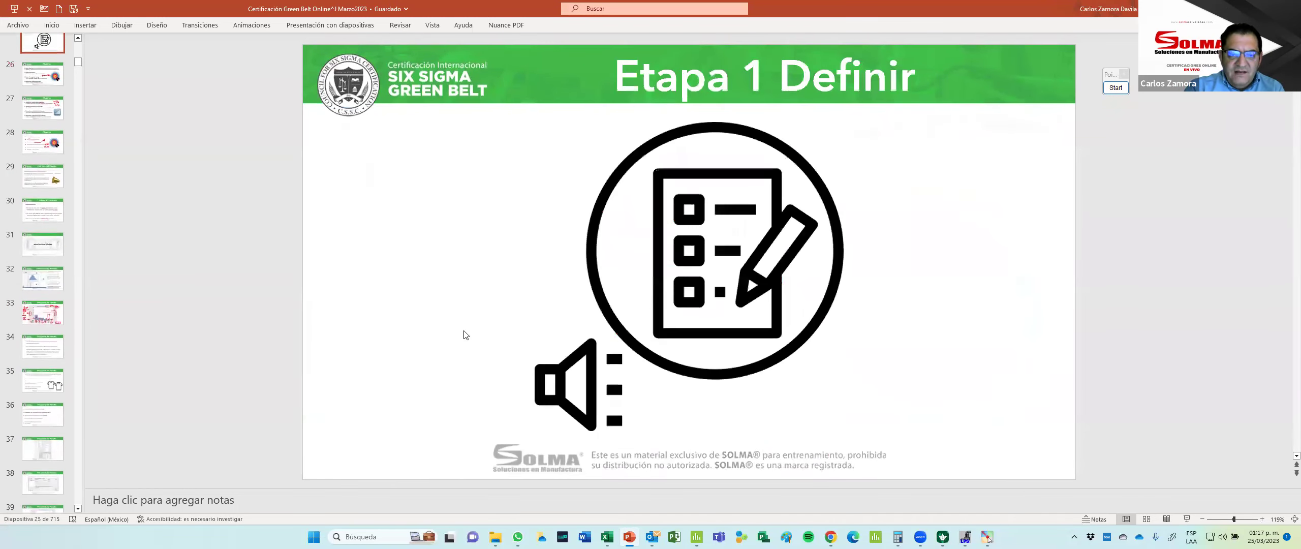
key(Page_Up)
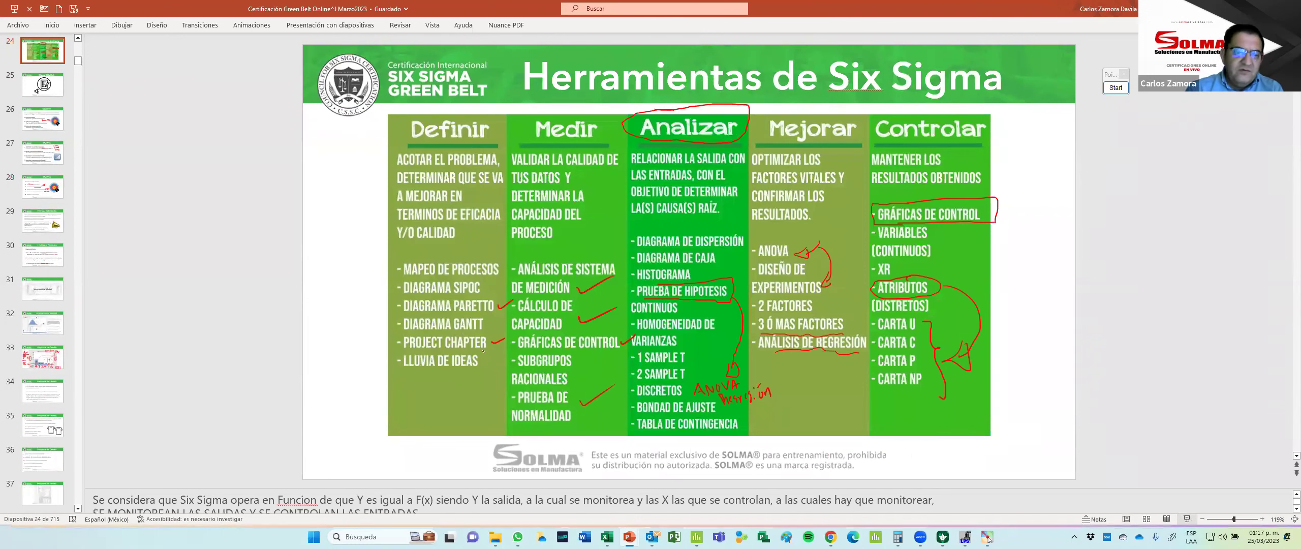
click(1187, 518)
mouse_move(309, 317)
mouse_down()
mouse_move(268, 319)
mouse_move(272, 332)
mouse_move(336, 340)
mouse_move(410, 341)
mouse_move(420, 327)
mouse_move(309, 319)
mouse_up()
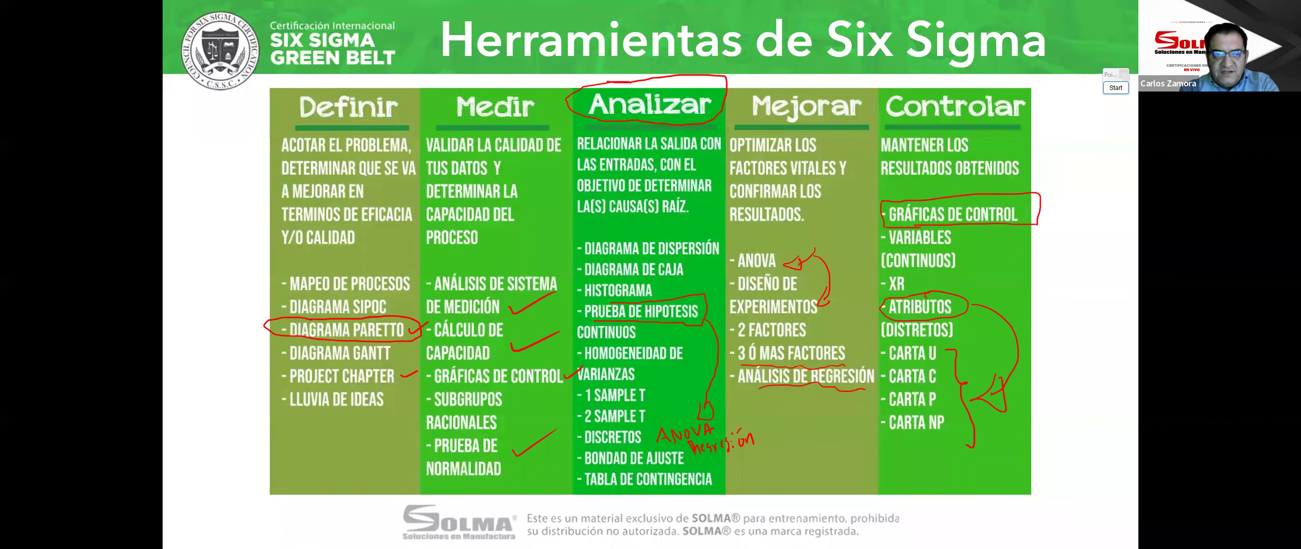
Step: Switch back to Minitab and compare the combined and one-group-per-graph Pareto charts of Defectos by Maquina
key(alt+Tab)
key(alt+Tab)
key(alt+Tab)
key(alt+Tab)
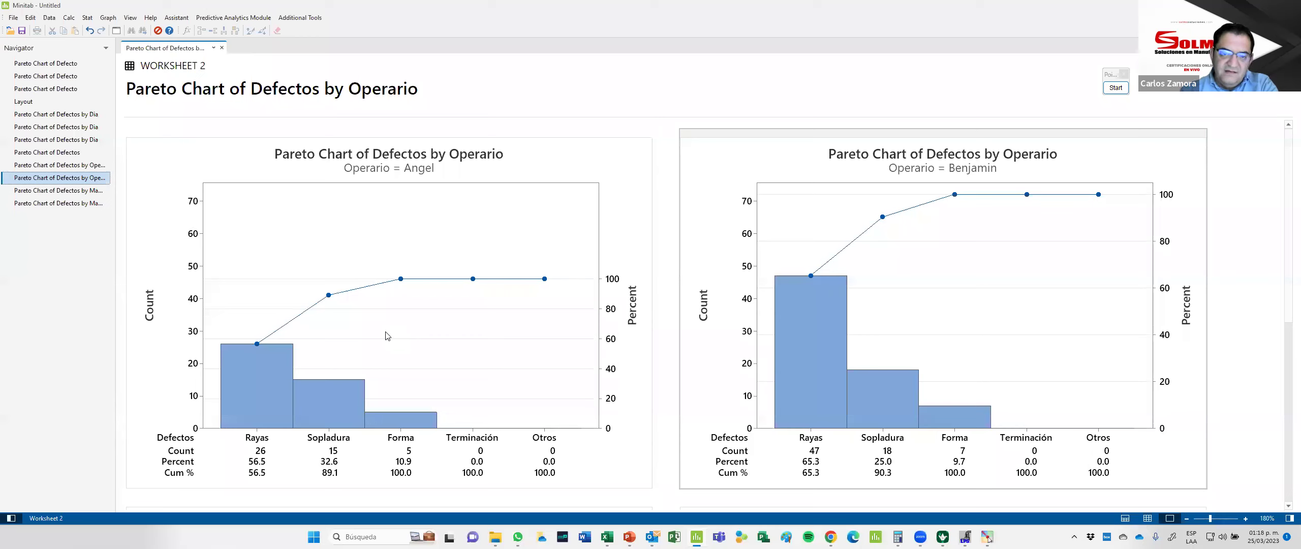
double_click(43, 194)
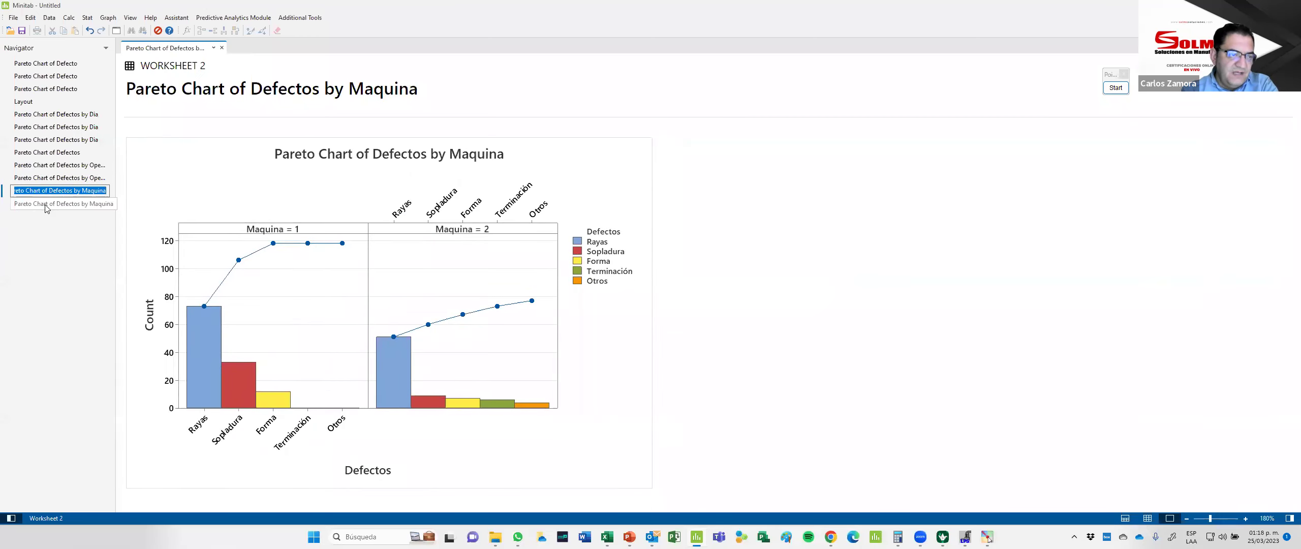
double_click(47, 204)
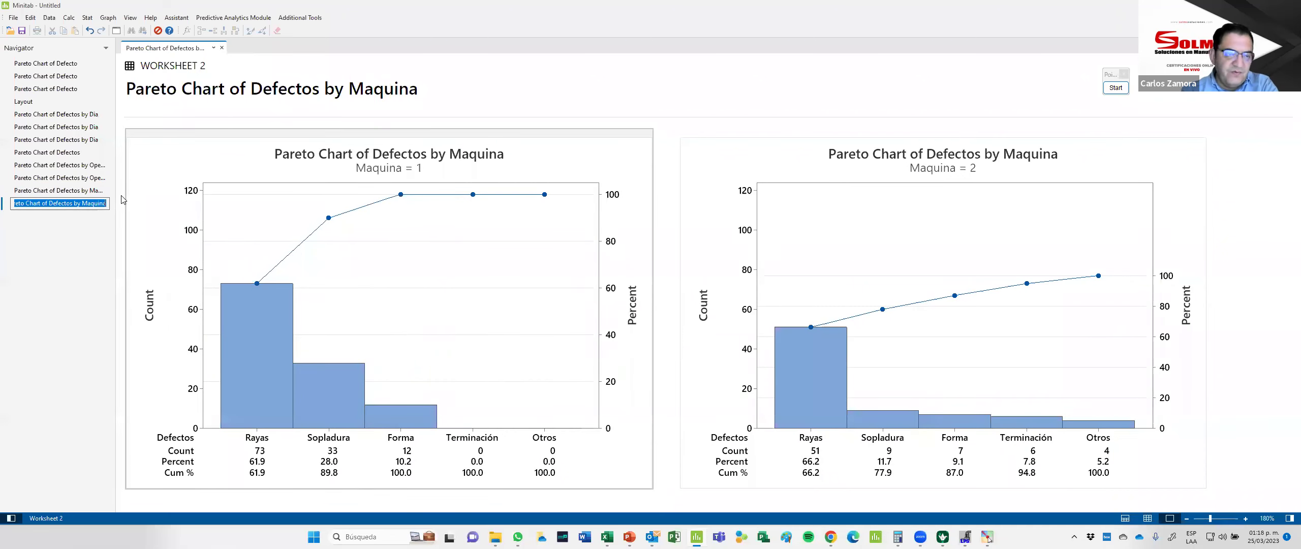